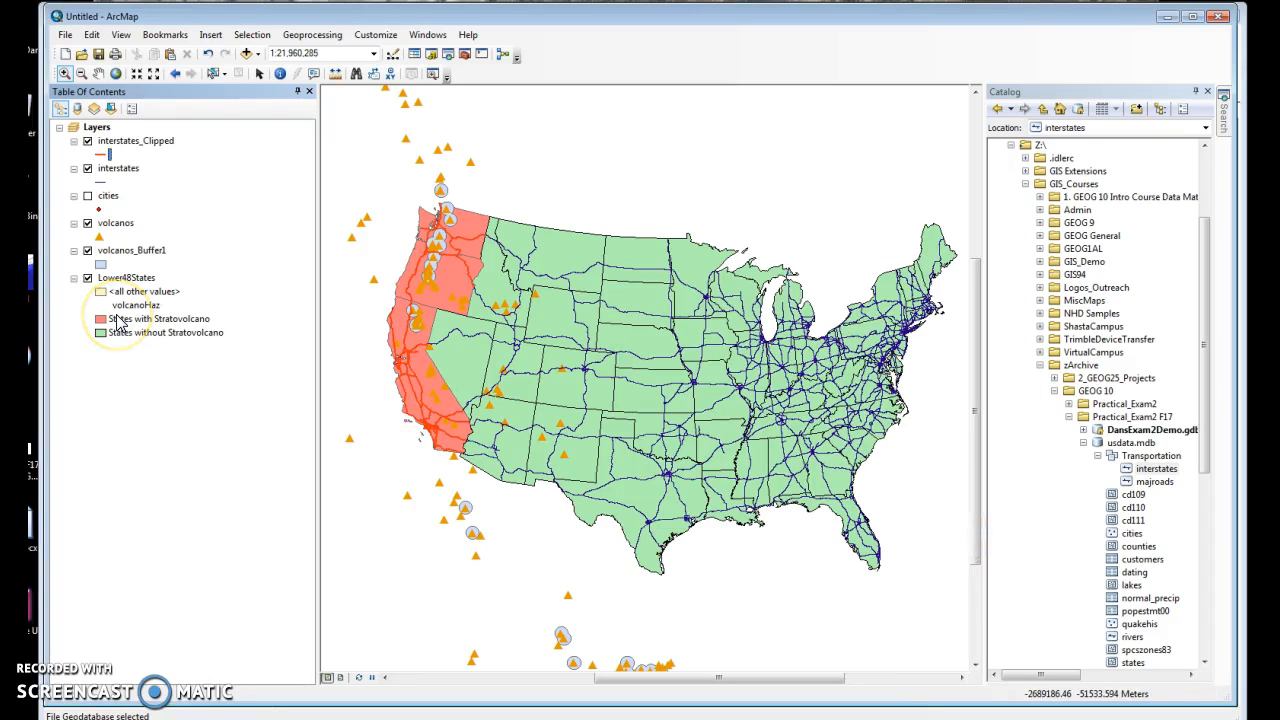
- Change the line colour of the interstates layer to light pink
left_click(108, 181)
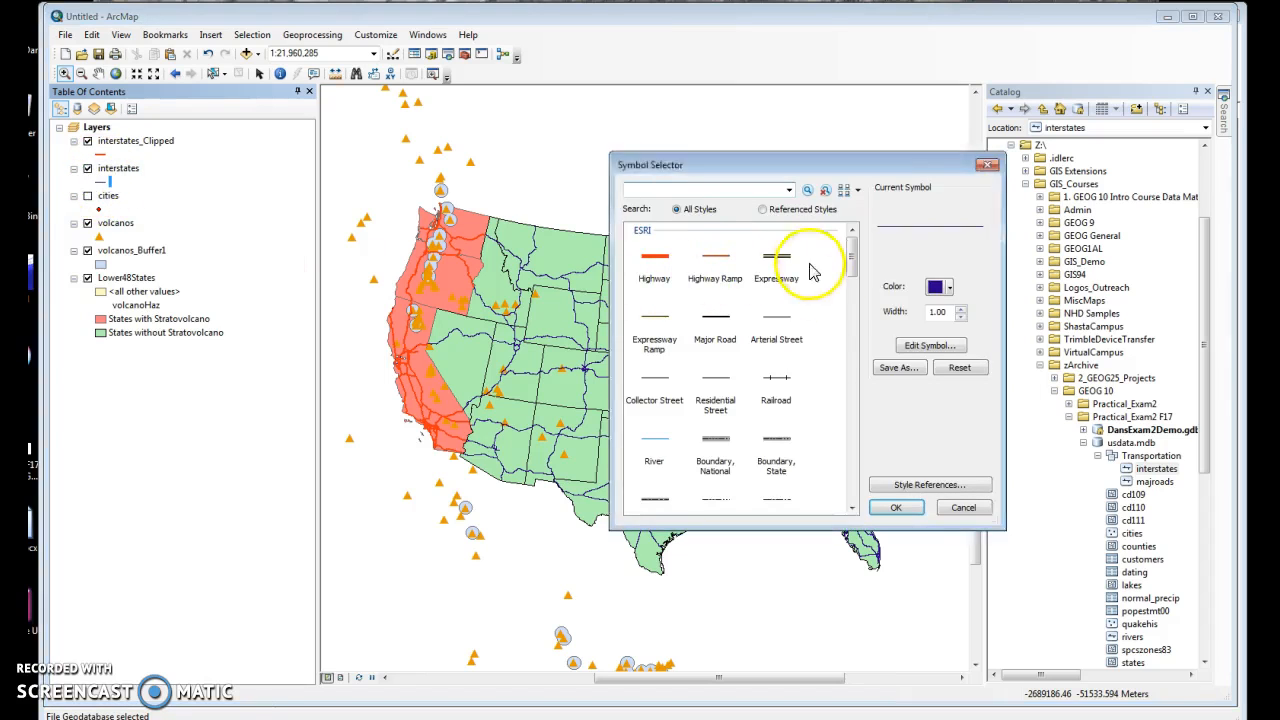
left_click(952, 289)
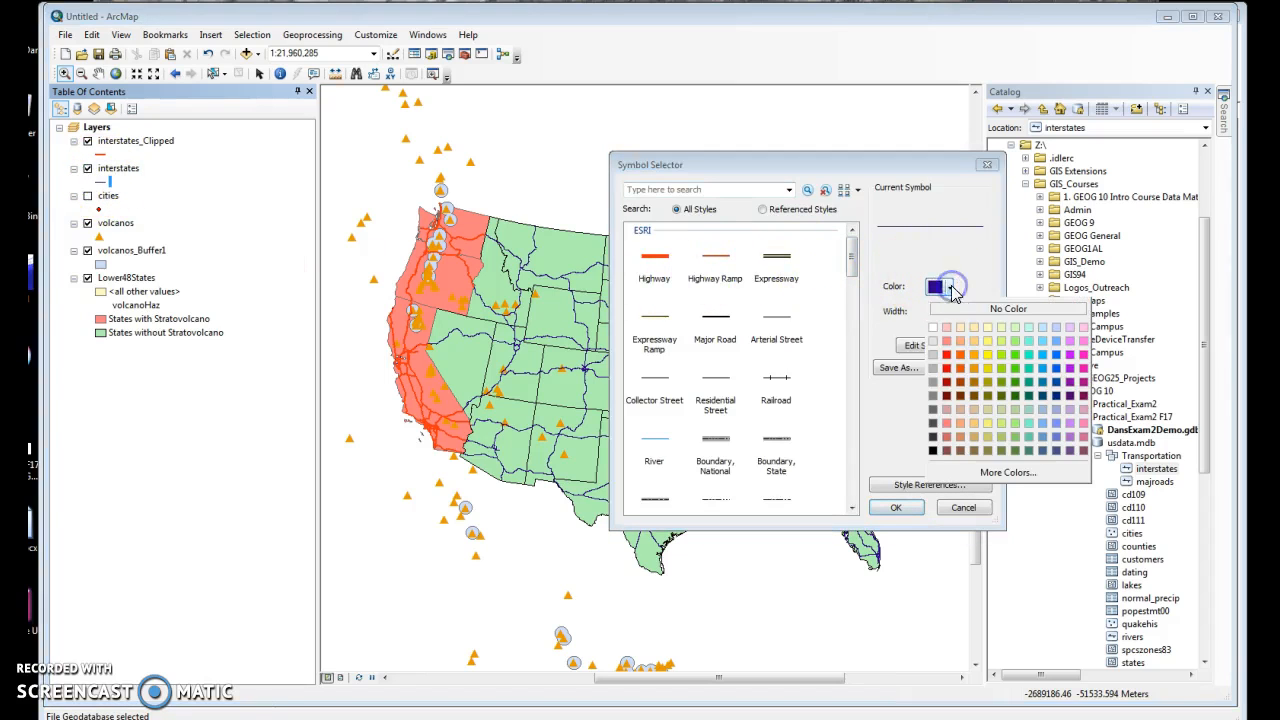
left_click(948, 339)
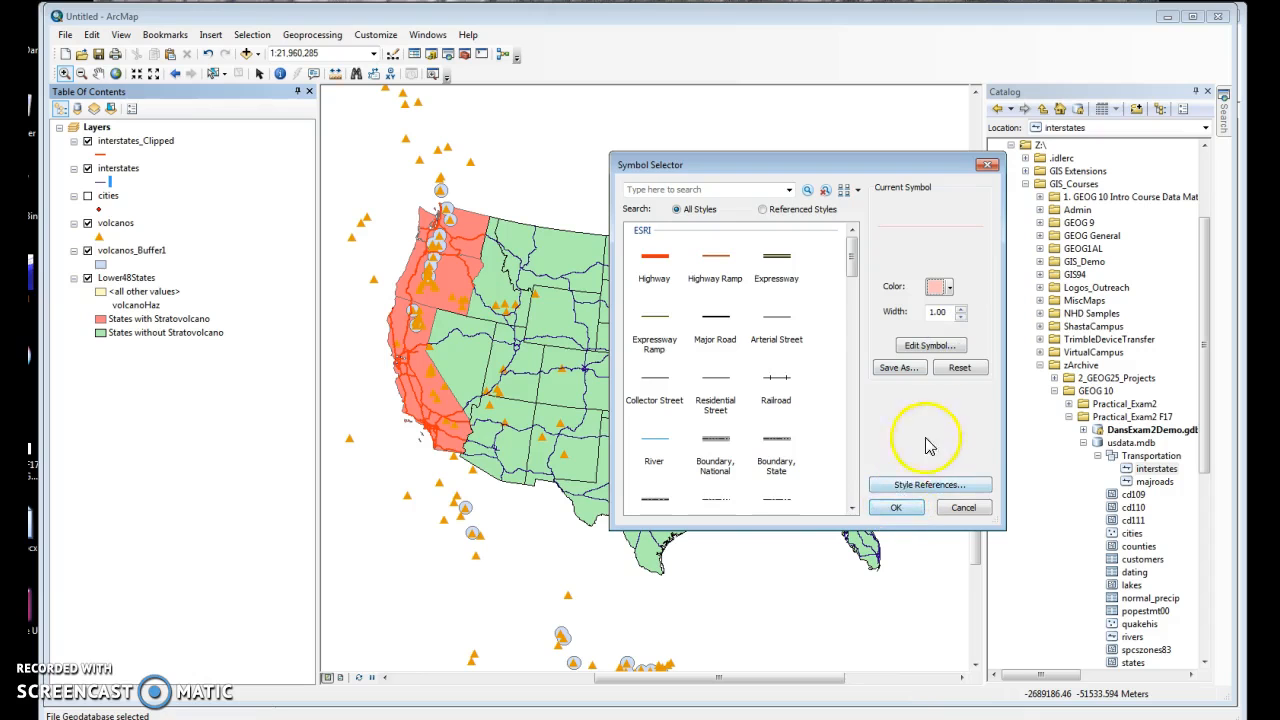
left_click(895, 508)
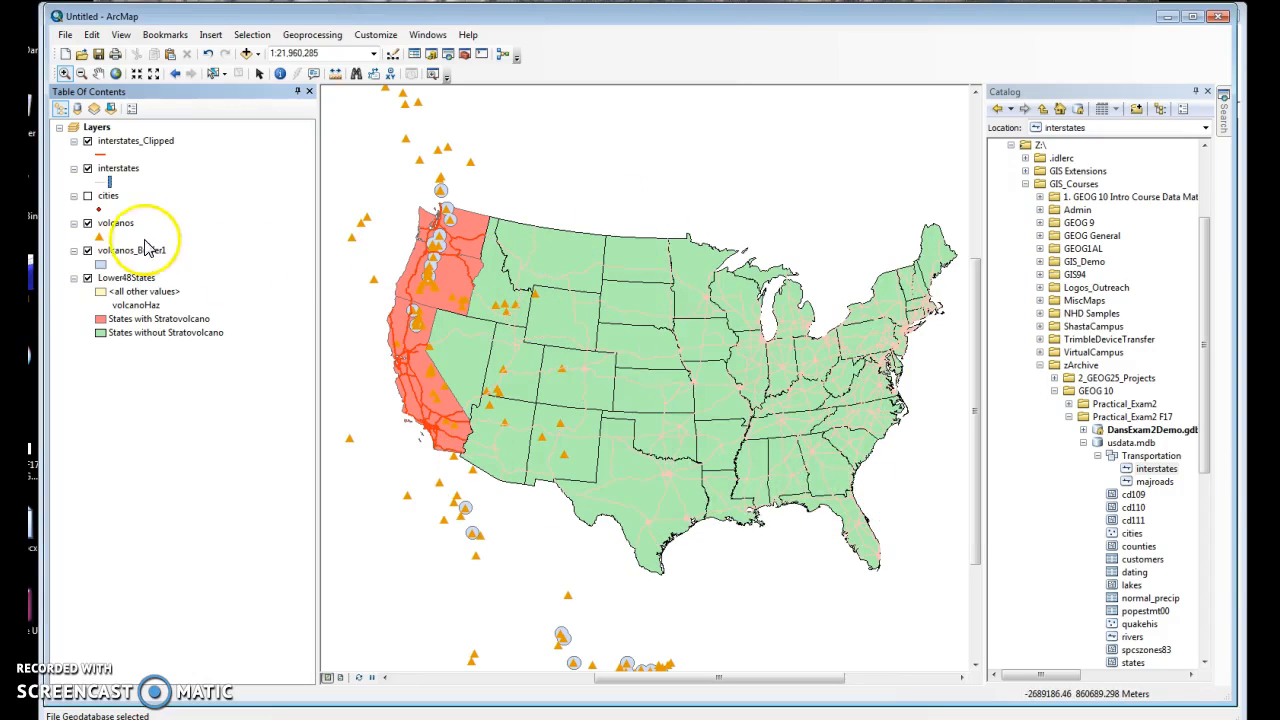
- Recolour the line symbol of the interstates layer to orange
left_click(109, 182)
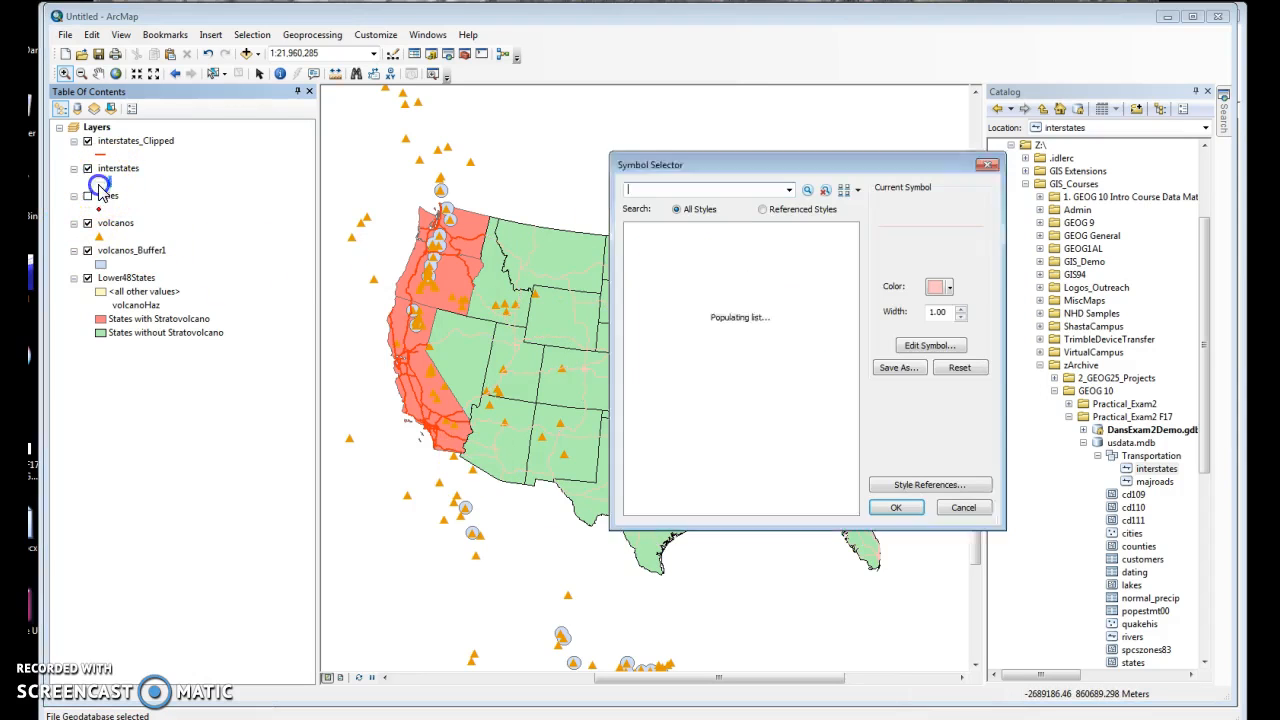
left_click(948, 288)
left_click(960, 366)
left_click(896, 507)
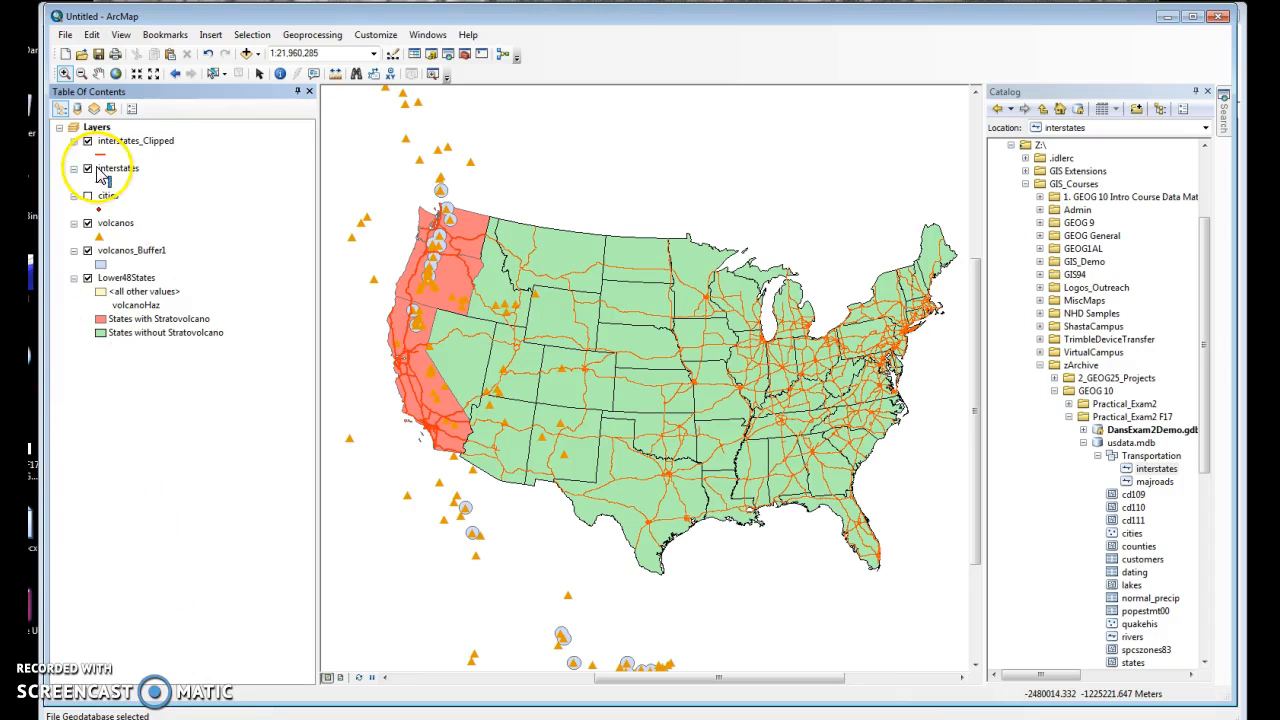
- Set the volcanos layer's symbology to unique value categories based on the TYPE field
right_click(115, 235)
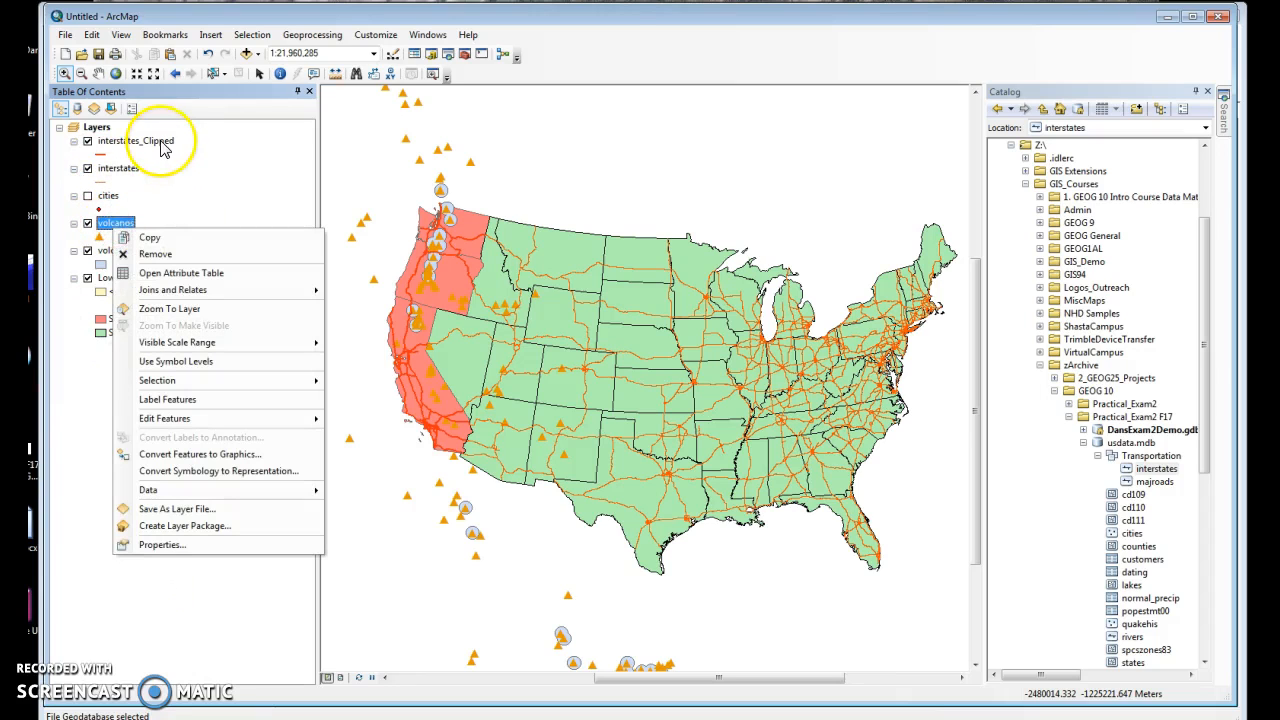
left_click(70, 408)
left_click_drag(129, 251, 130, 226)
right_click(130, 226)
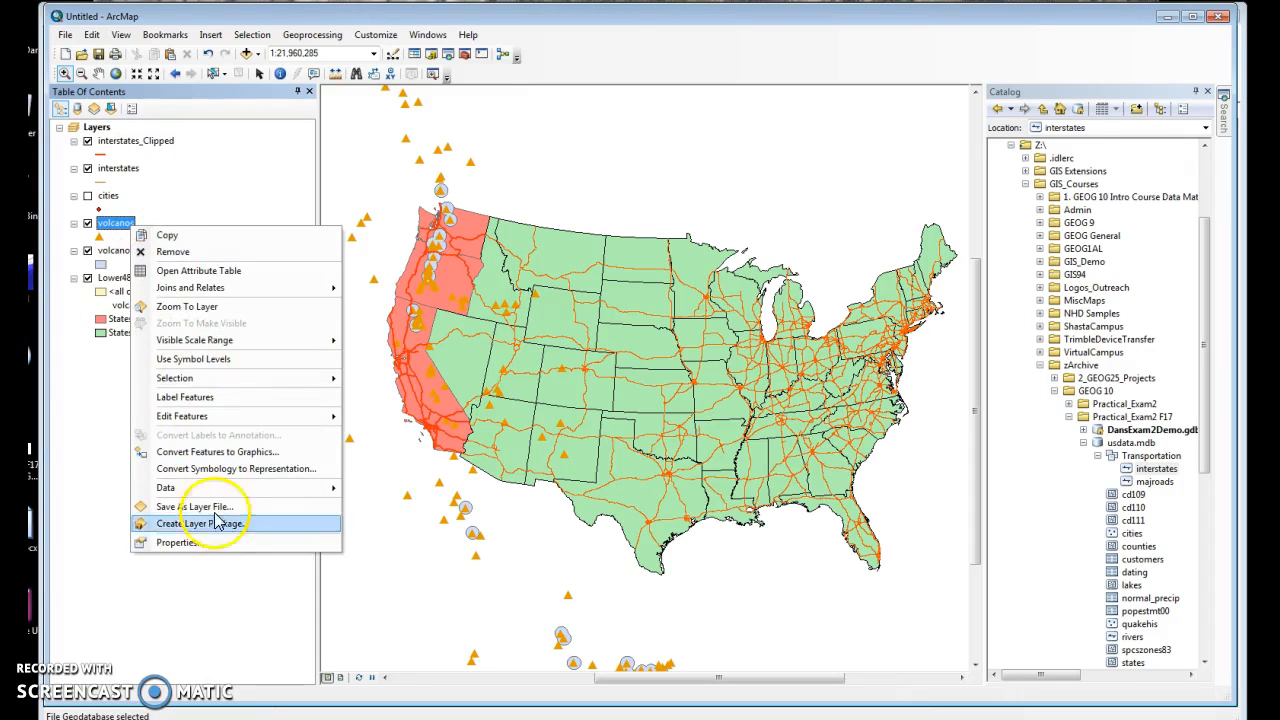
left_click(200, 542)
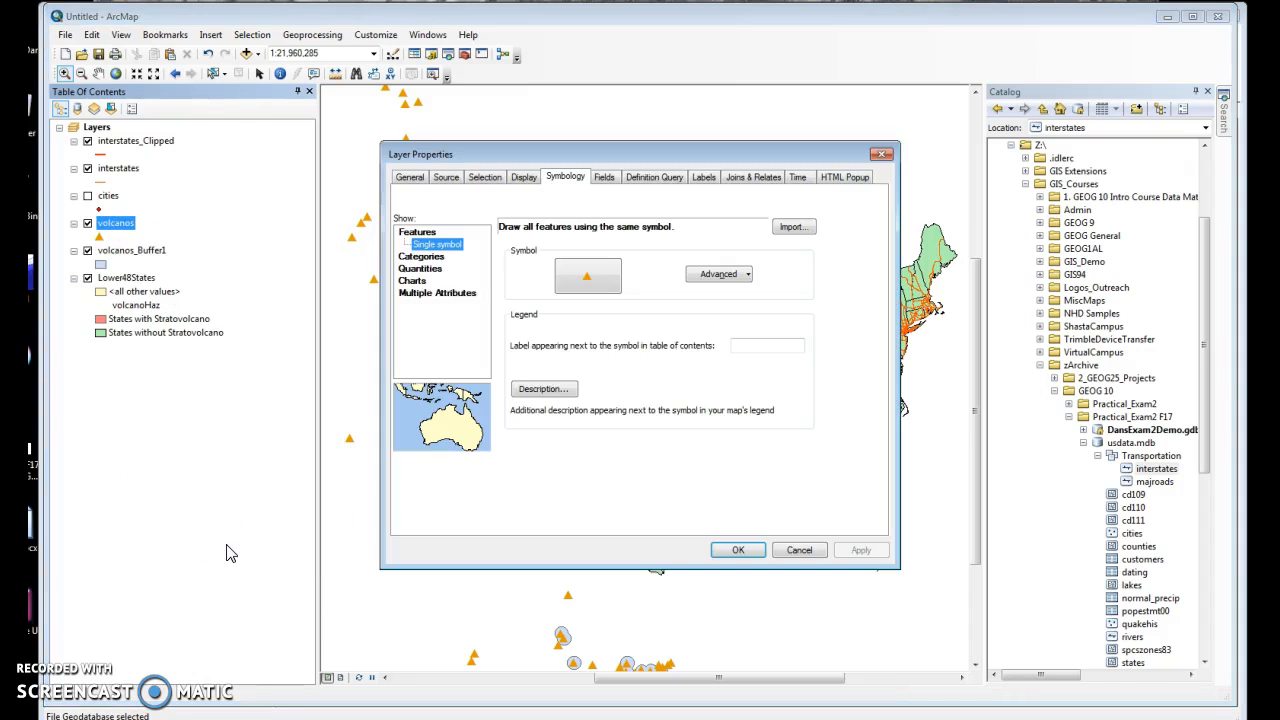
left_click(445, 250)
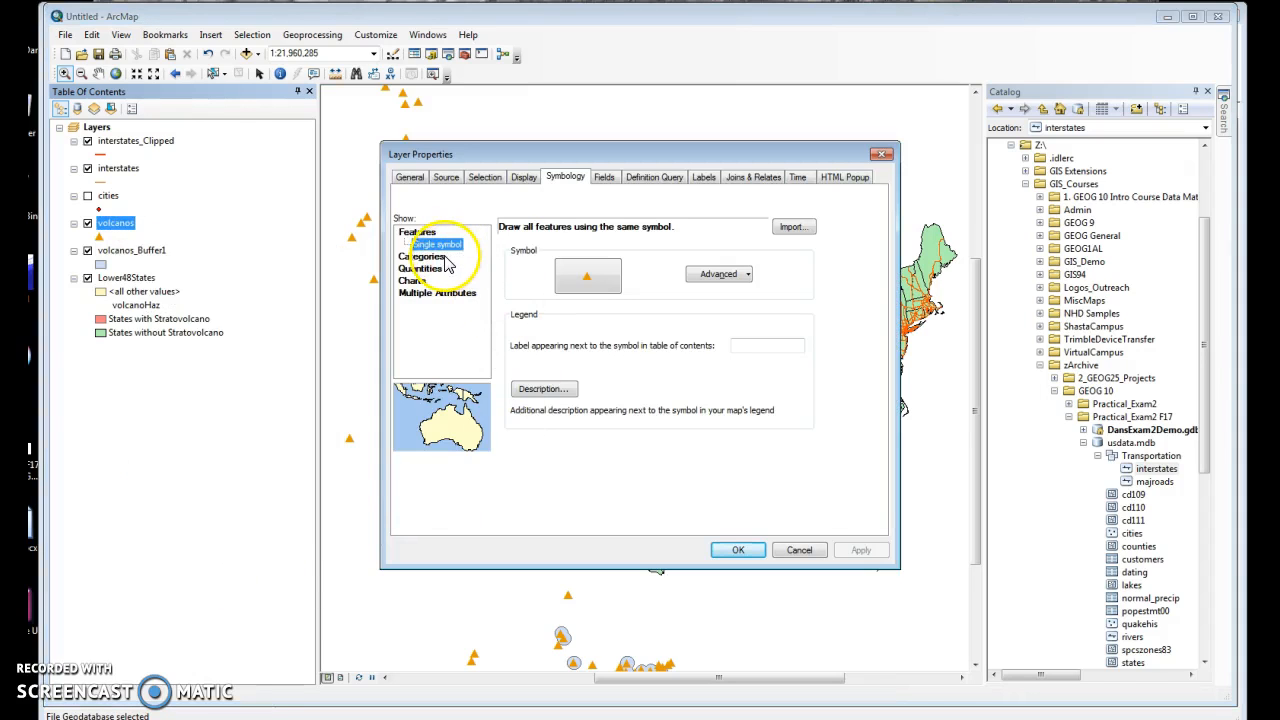
left_click(439, 258)
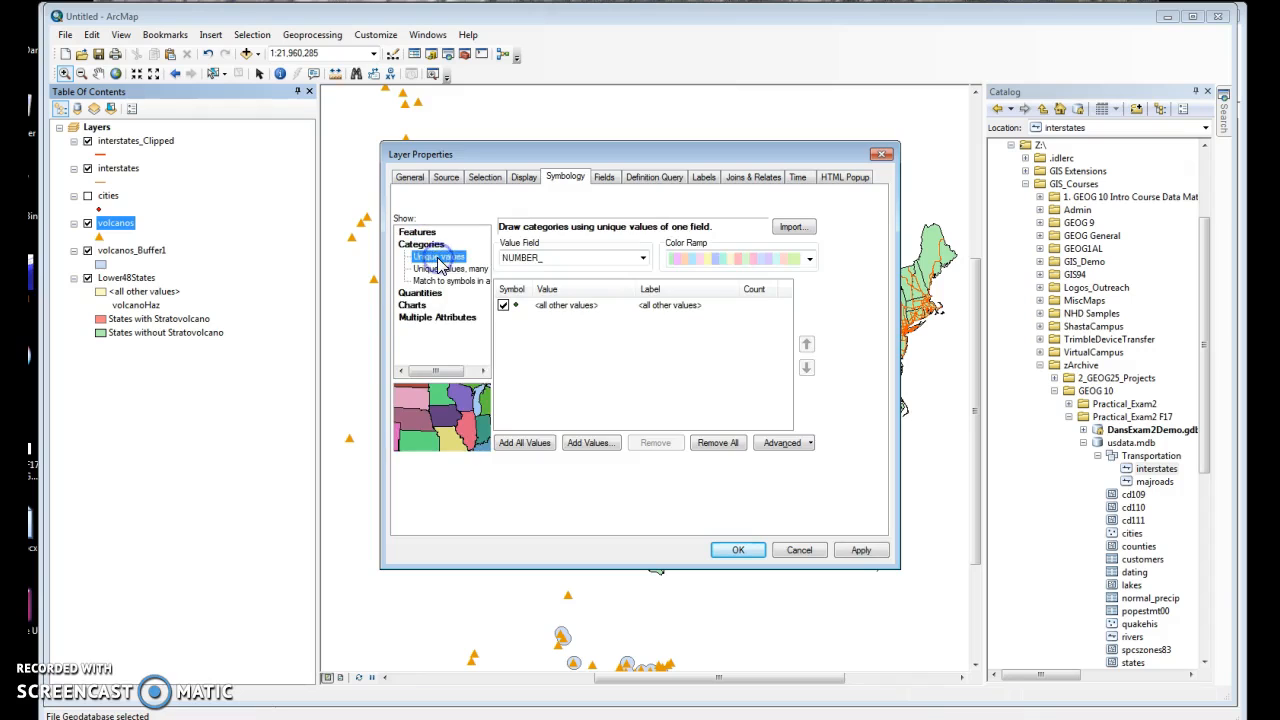
left_click(631, 260)
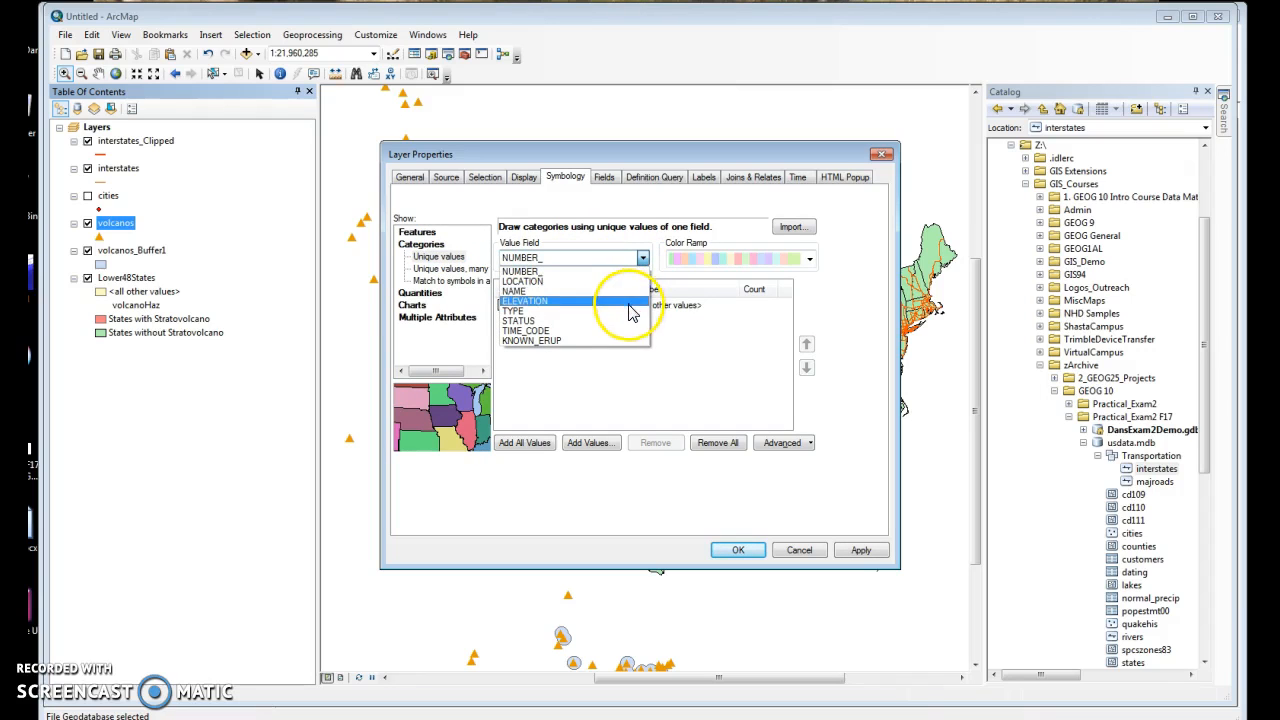
left_click(560, 311)
- Add the values Stratovolcano, Stratovolcano ? and Stratovolcanoes to the volcanos layer's unique value list
left_click(590, 442)
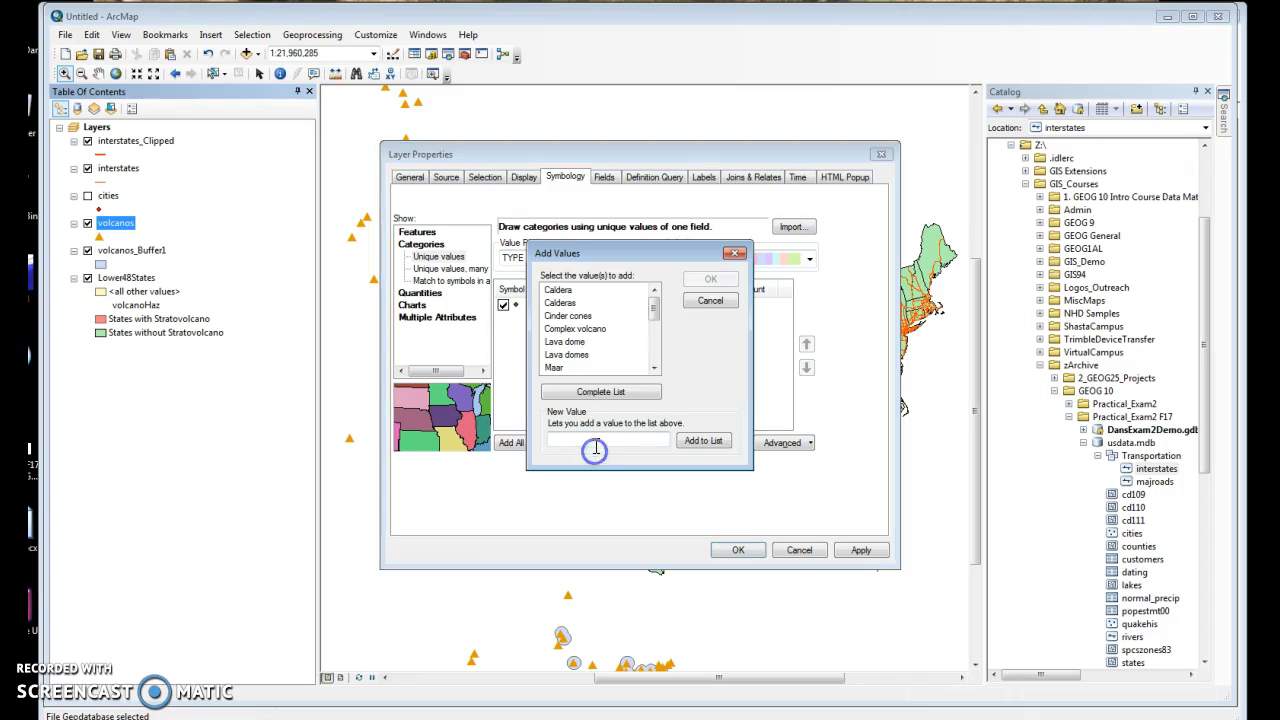
left_click_drag(655, 304, 655, 336)
left_click(578, 329)
left_click(594, 343, "ctrl")
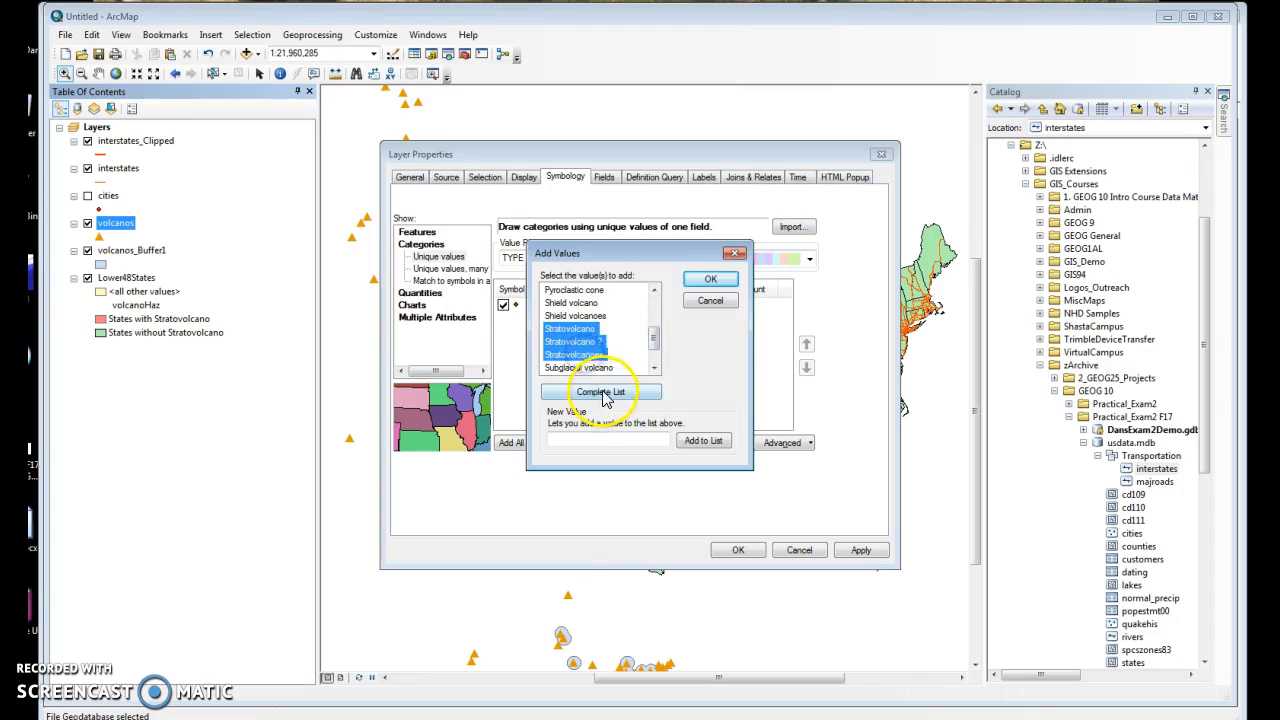
left_click(603, 392)
left_click(654, 333)
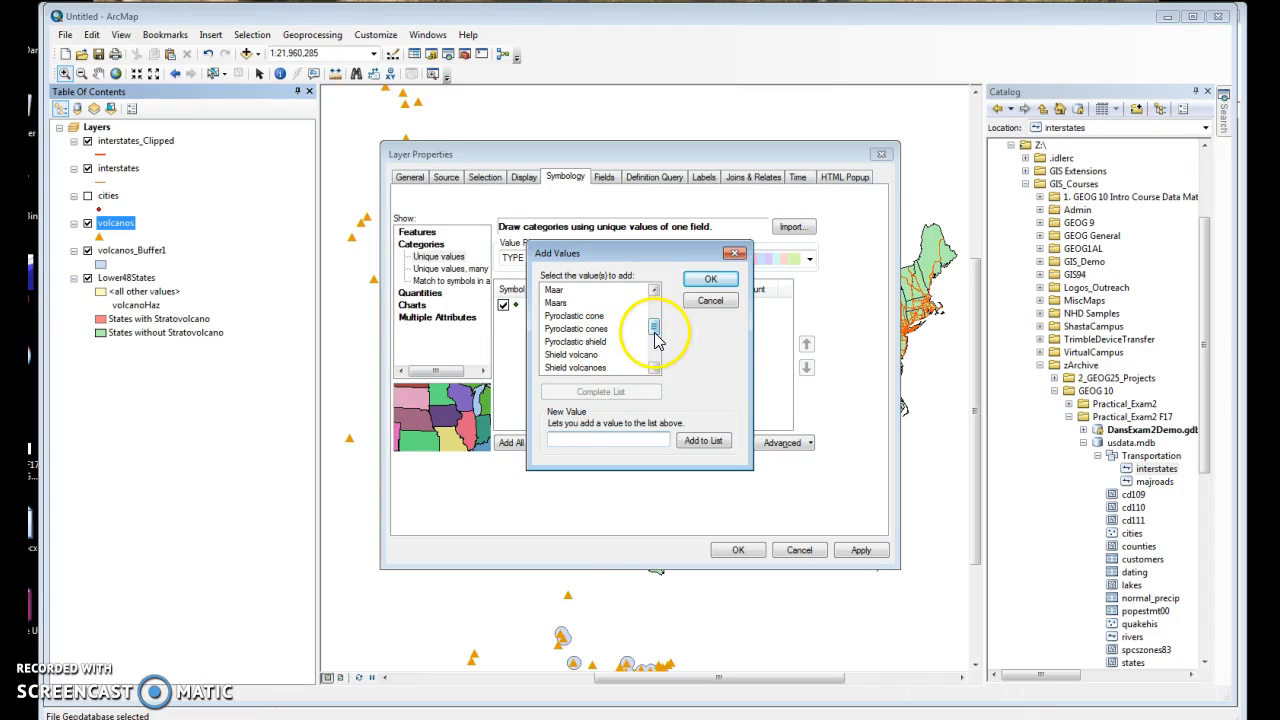
left_click_drag(654, 333, 654, 343)
left_click_drag(583, 317, 592, 341)
left_click(725, 288)
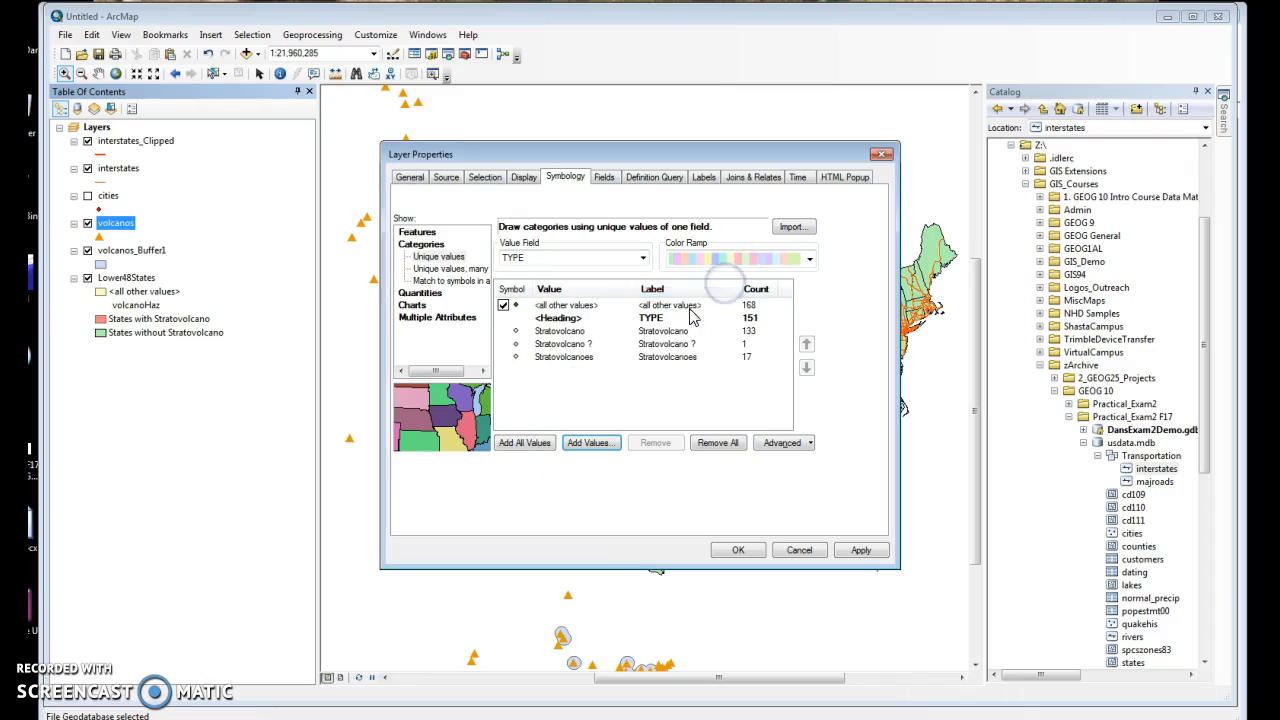
- Group the three stratovolcano values into a single symbology class
left_click(540, 331)
left_click(563, 357, "shift")
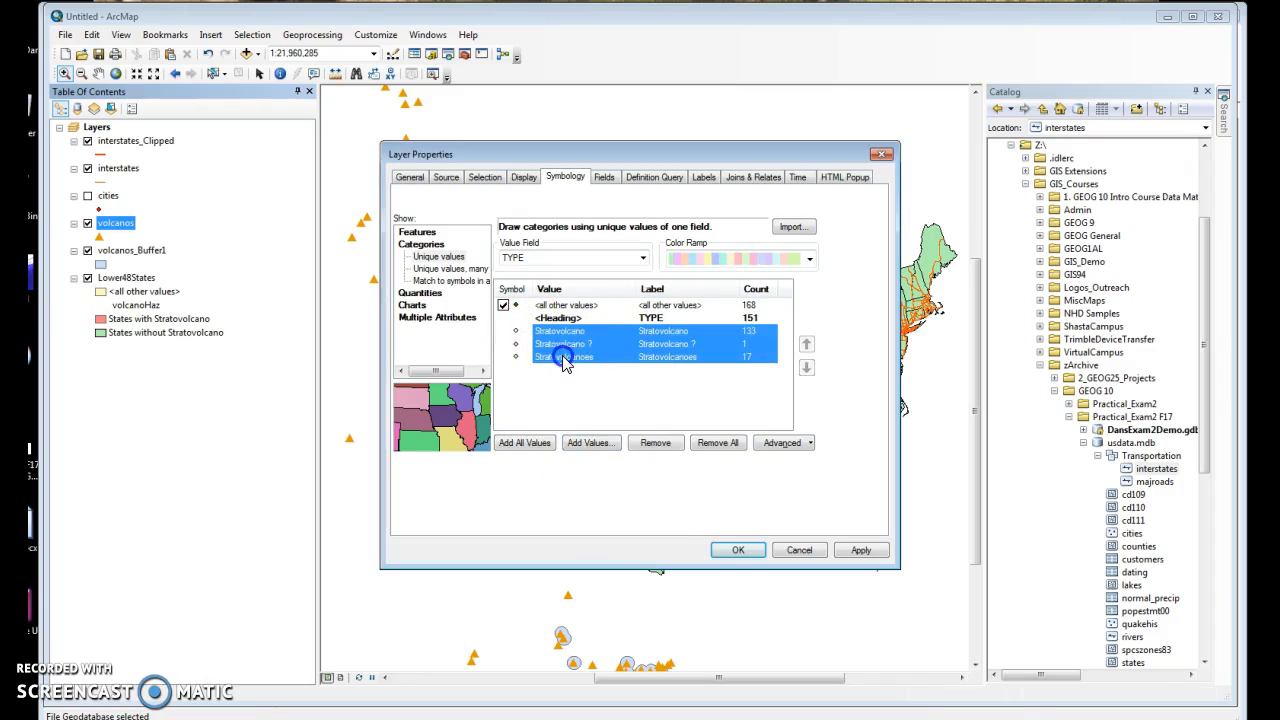
right_click(563, 357)
left_click(610, 366)
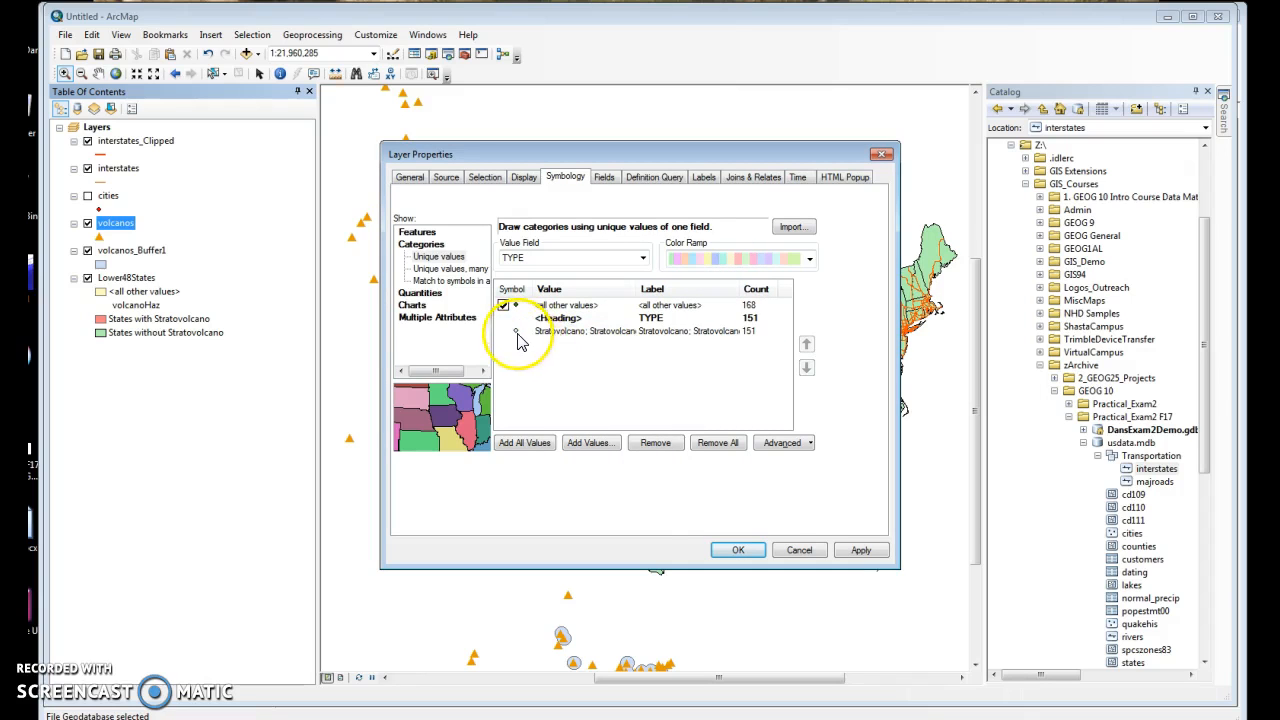
- Give the grouped stratovolcano class a smaller Triangle 1 symbol in dark orange-brown and apply the symbology to the volcanos layer
double_click(515, 331)
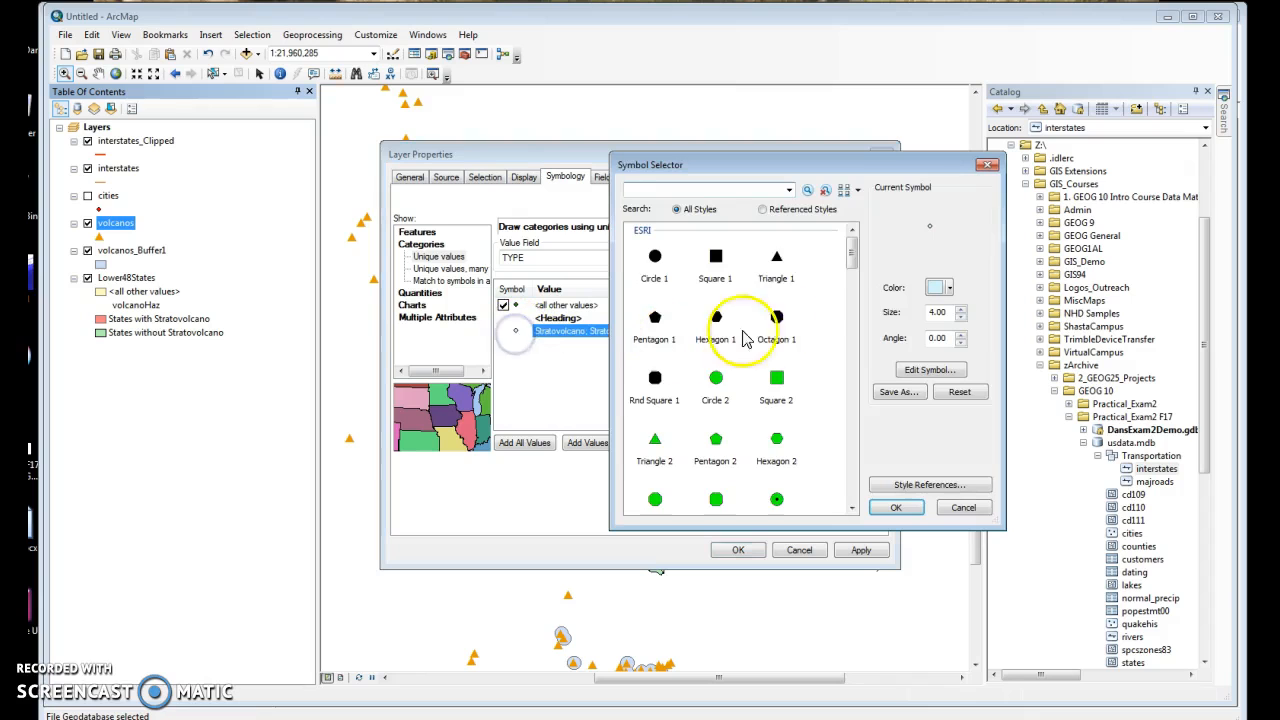
left_click(779, 263)
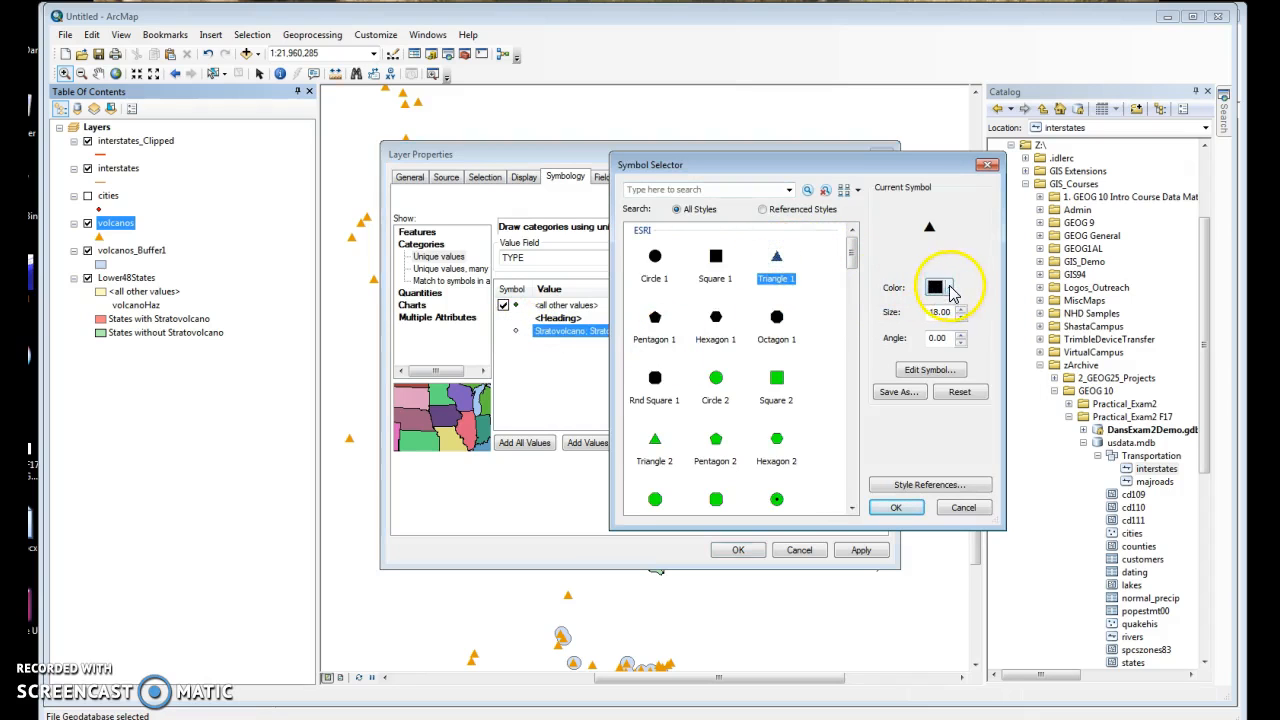
left_click(943, 287)
left_click(950, 360)
left_click(961, 316)
left_click(961, 316)
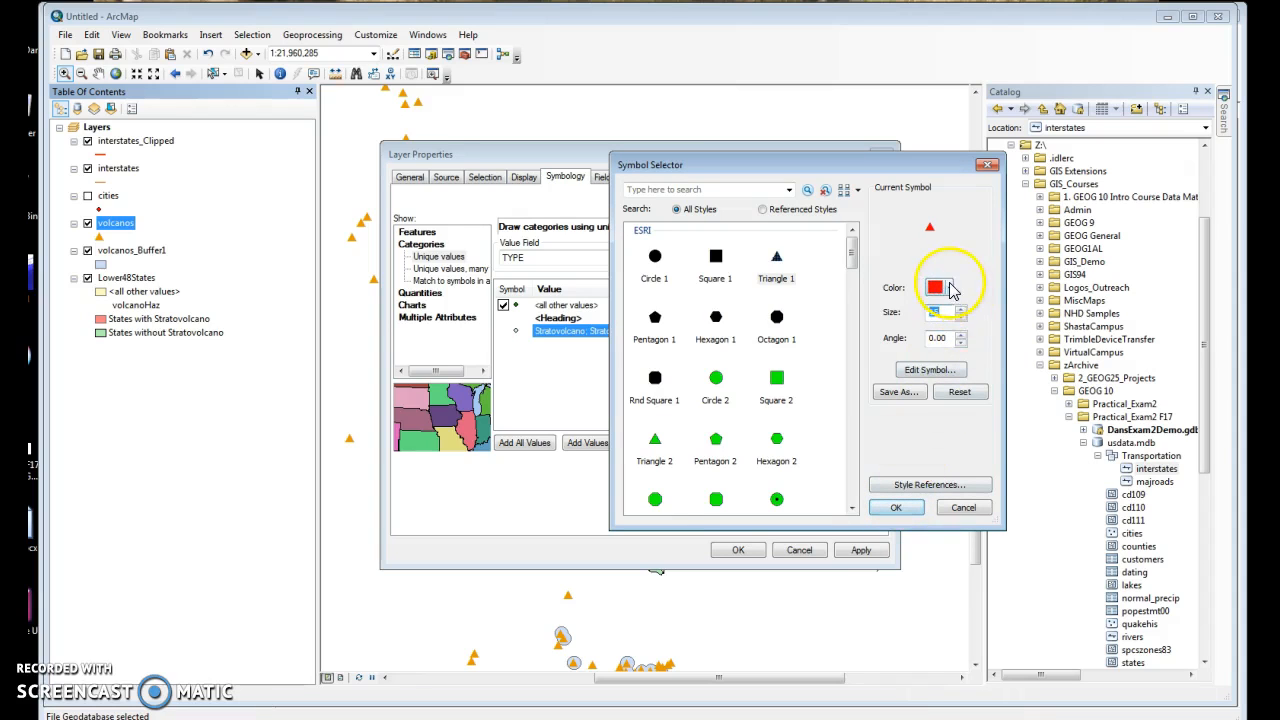
left_click(949, 288)
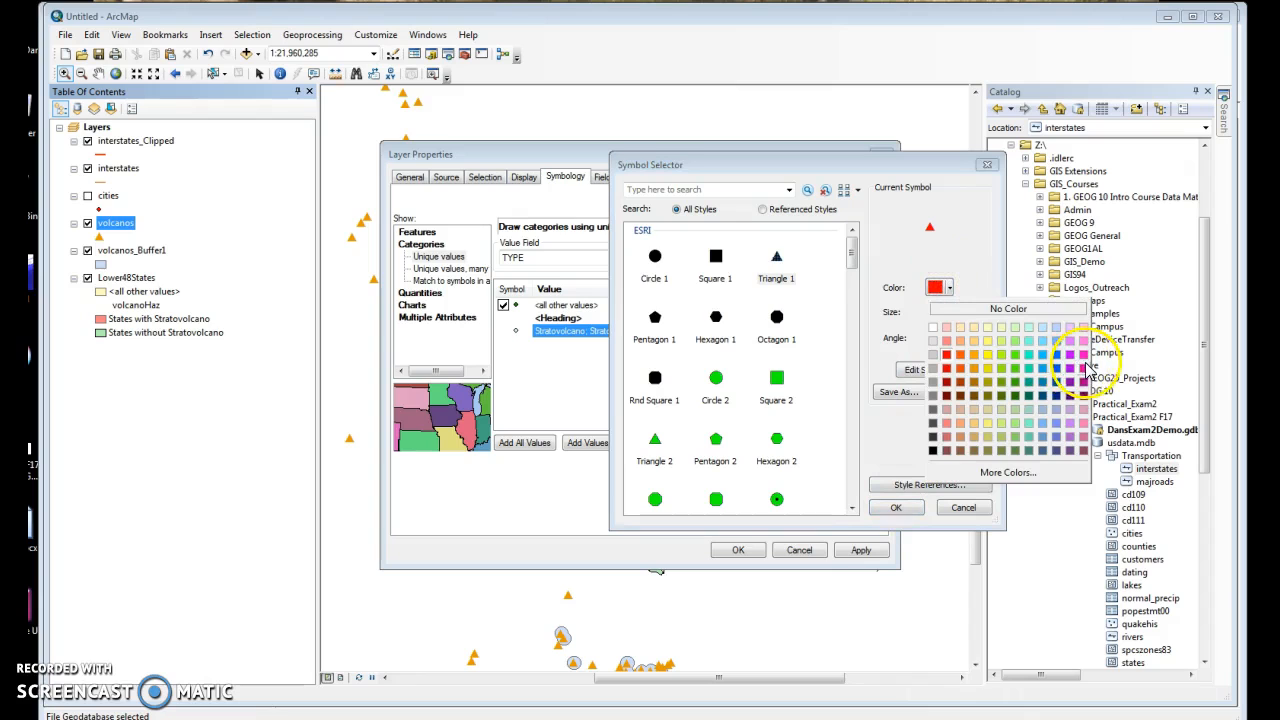
left_click(974, 383)
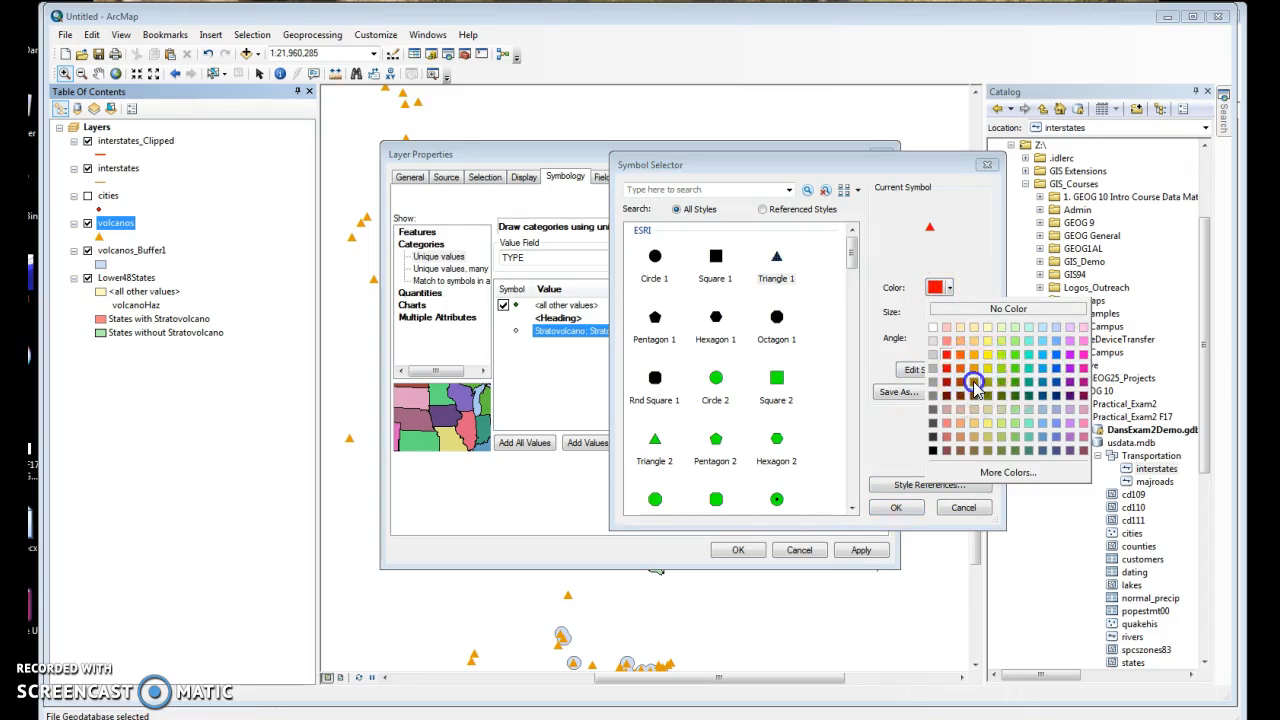
left_click(896, 507)
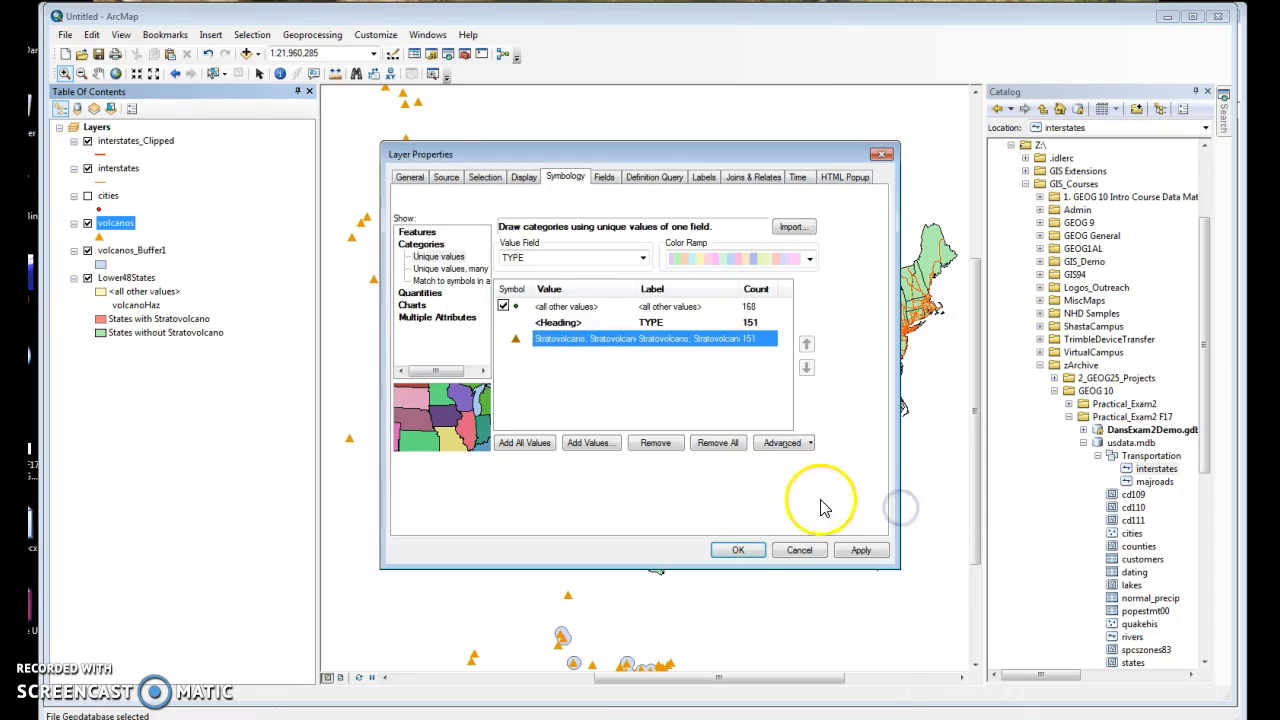
left_click(738, 550)
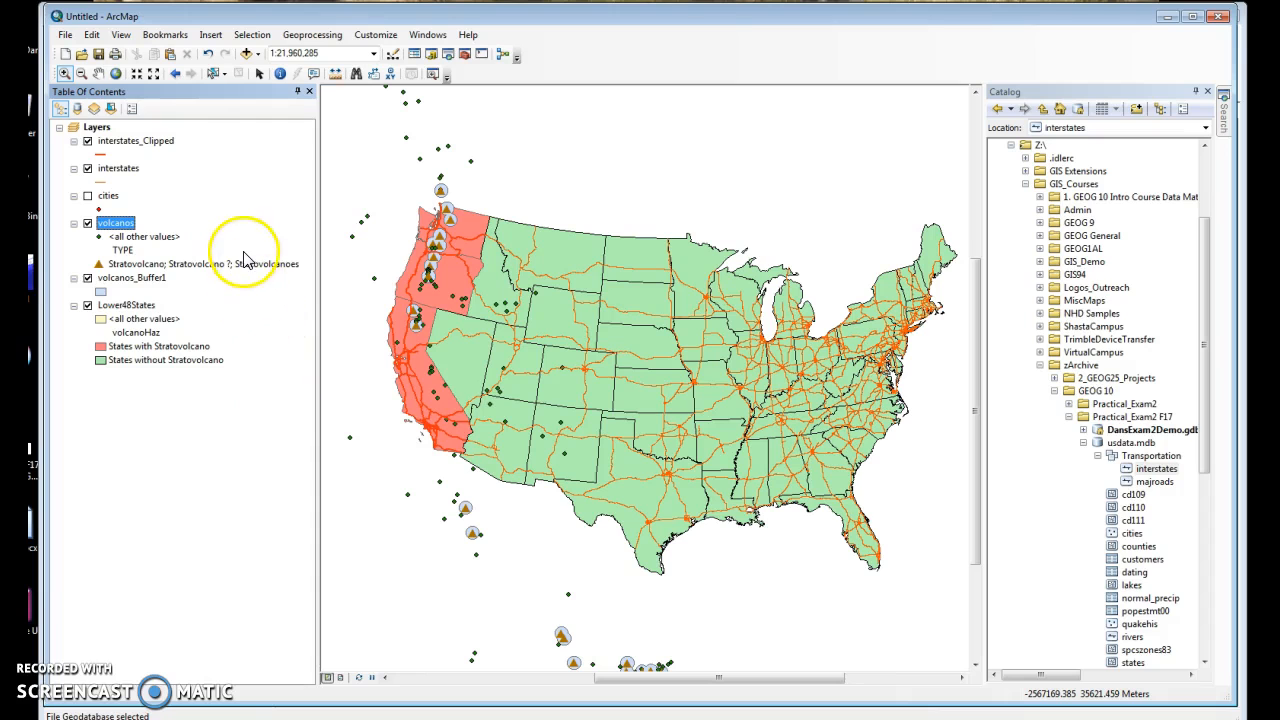
- Set the Layers data frame to clip to shape, using the outline of all features in the Lower48States layer
right_click(92, 127)
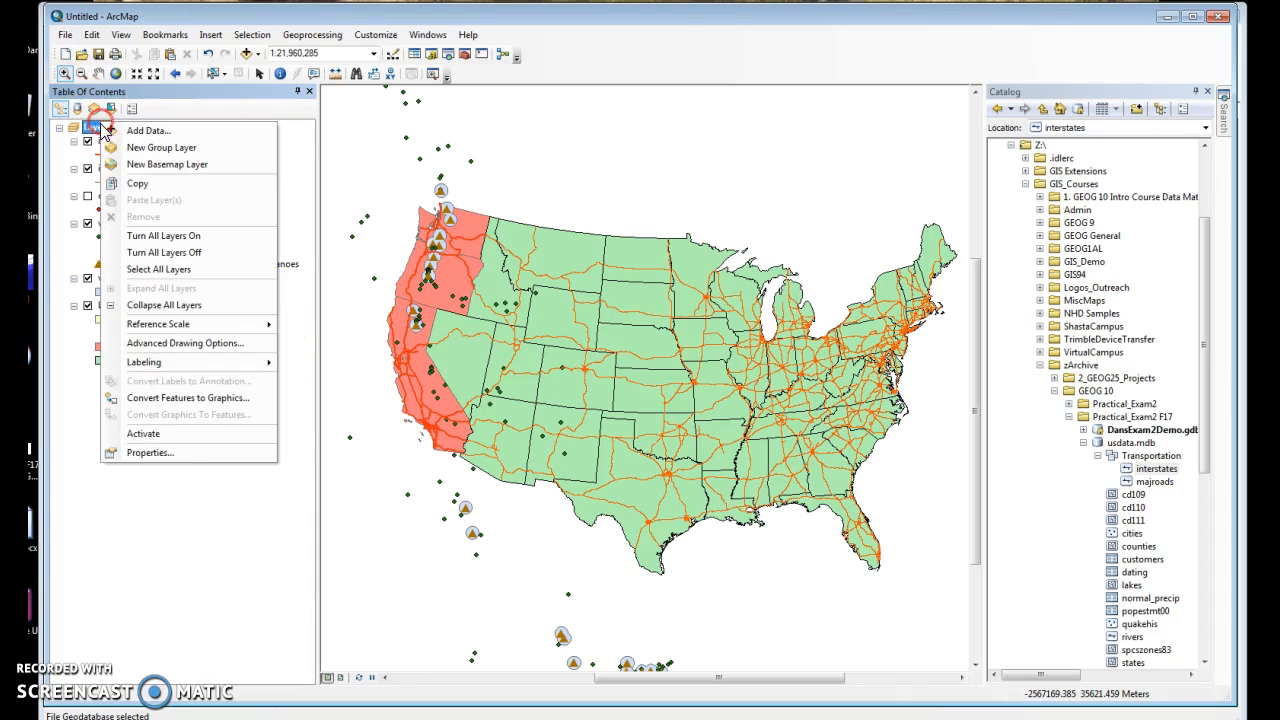
left_click(165, 455)
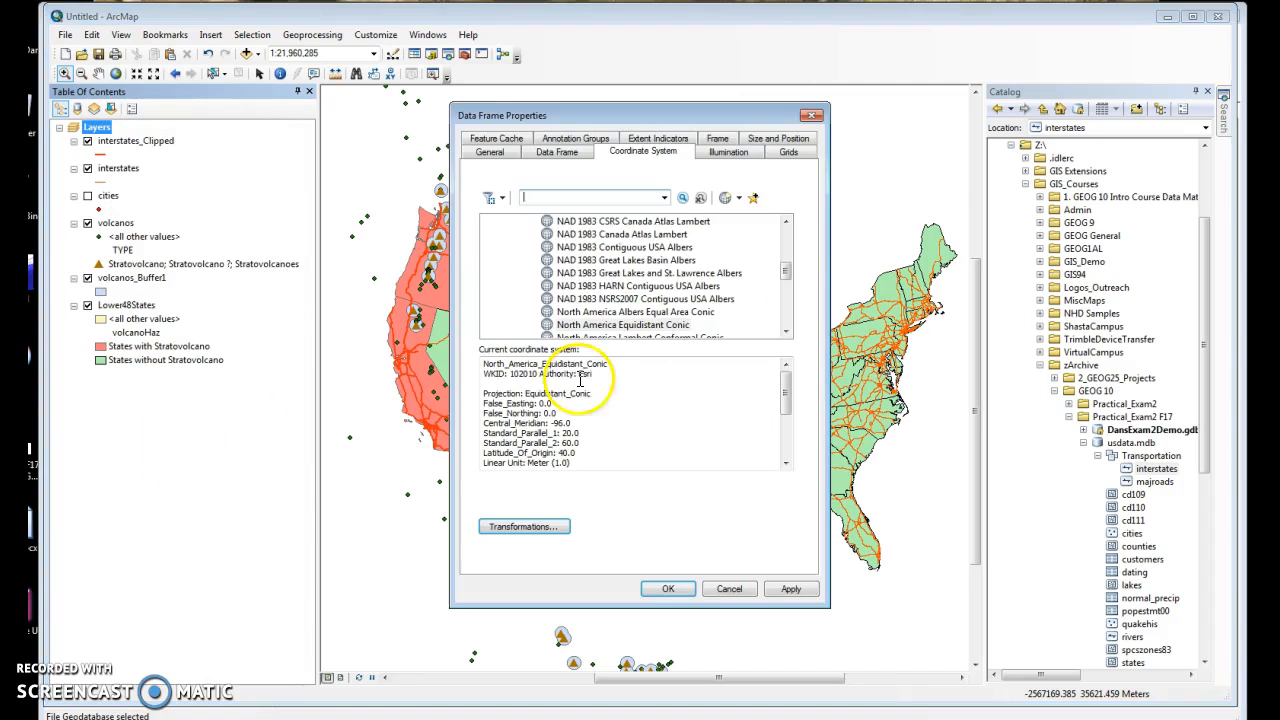
left_click(553, 153)
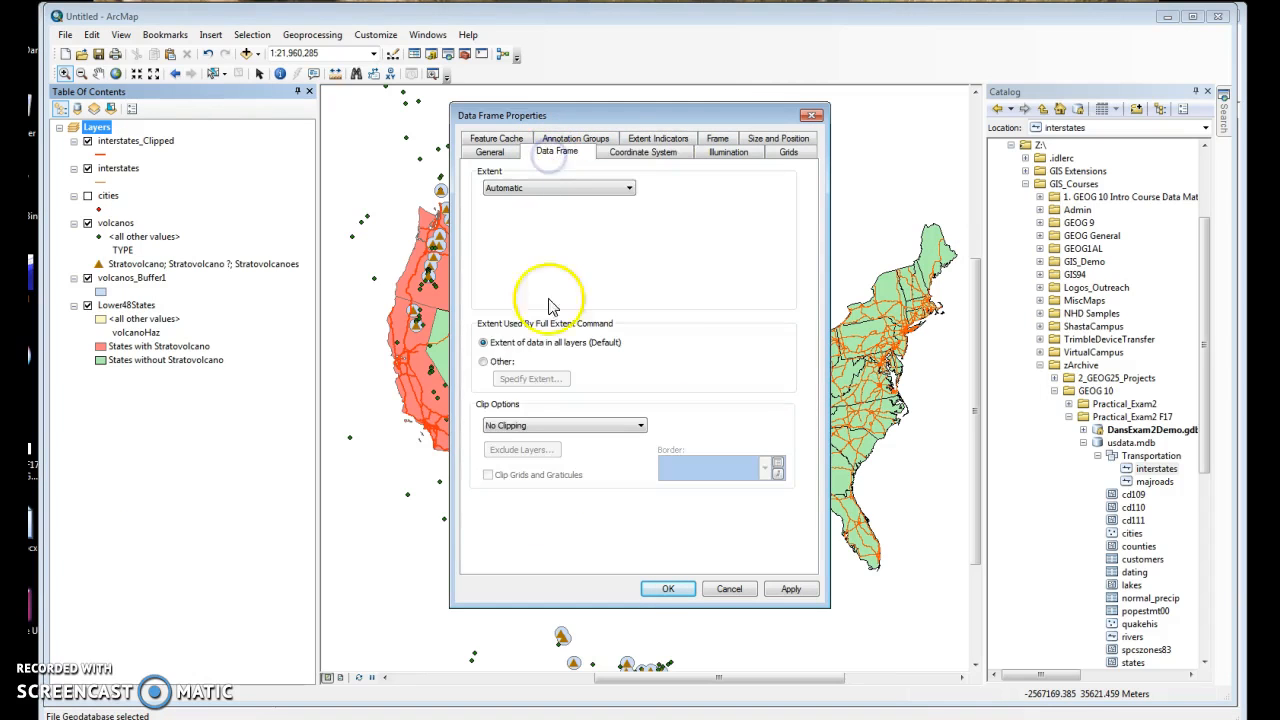
left_click(563, 427)
left_click(563, 449)
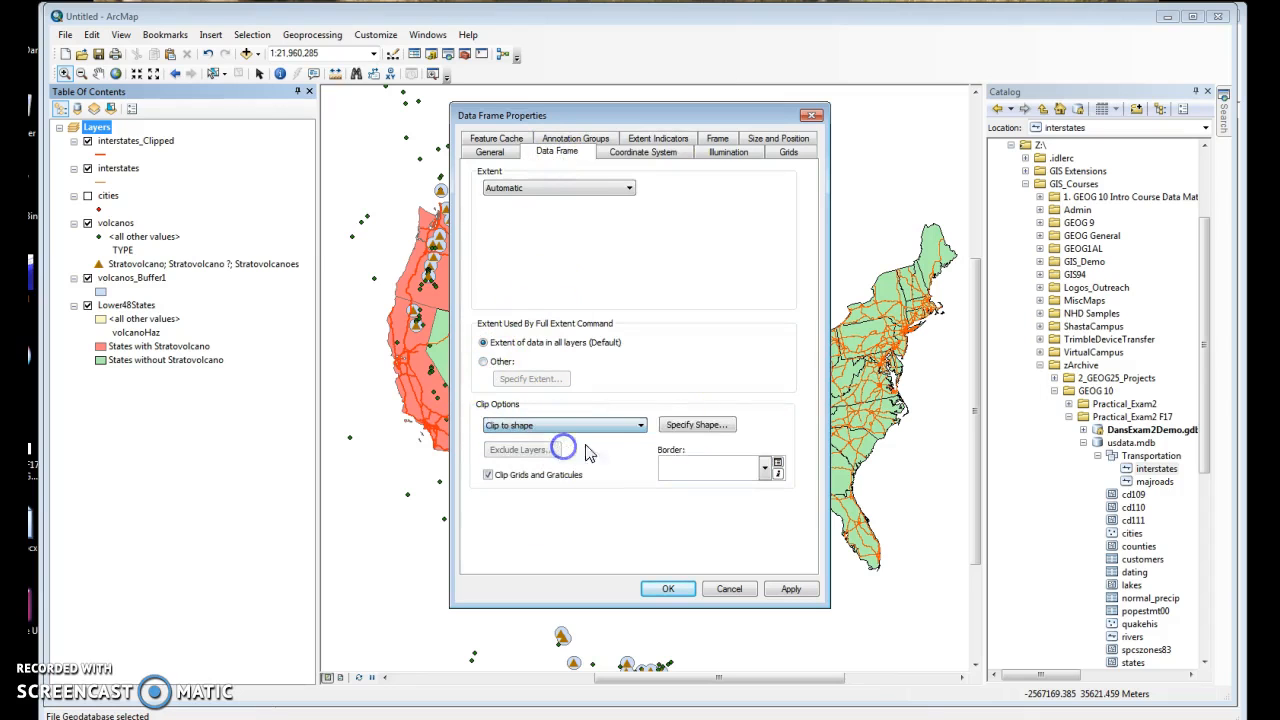
left_click(700, 426)
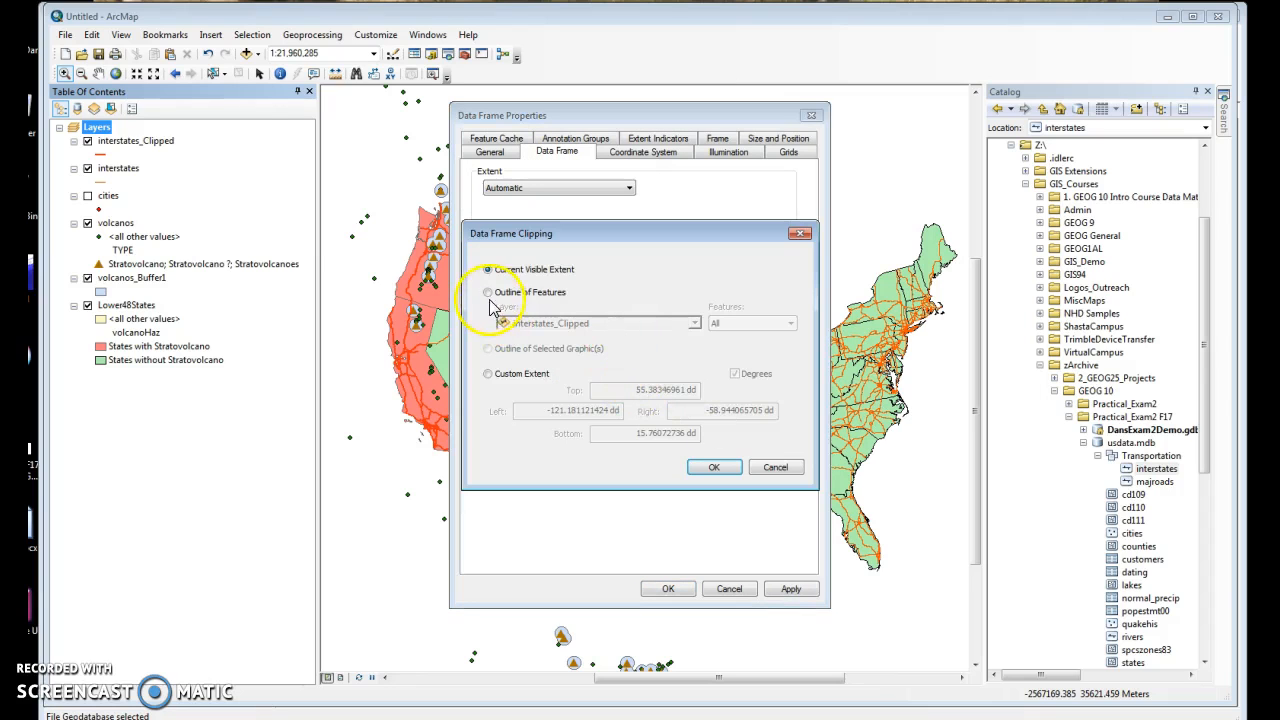
left_click(487, 292)
left_click(592, 324)
left_click(577, 404)
left_click(714, 467)
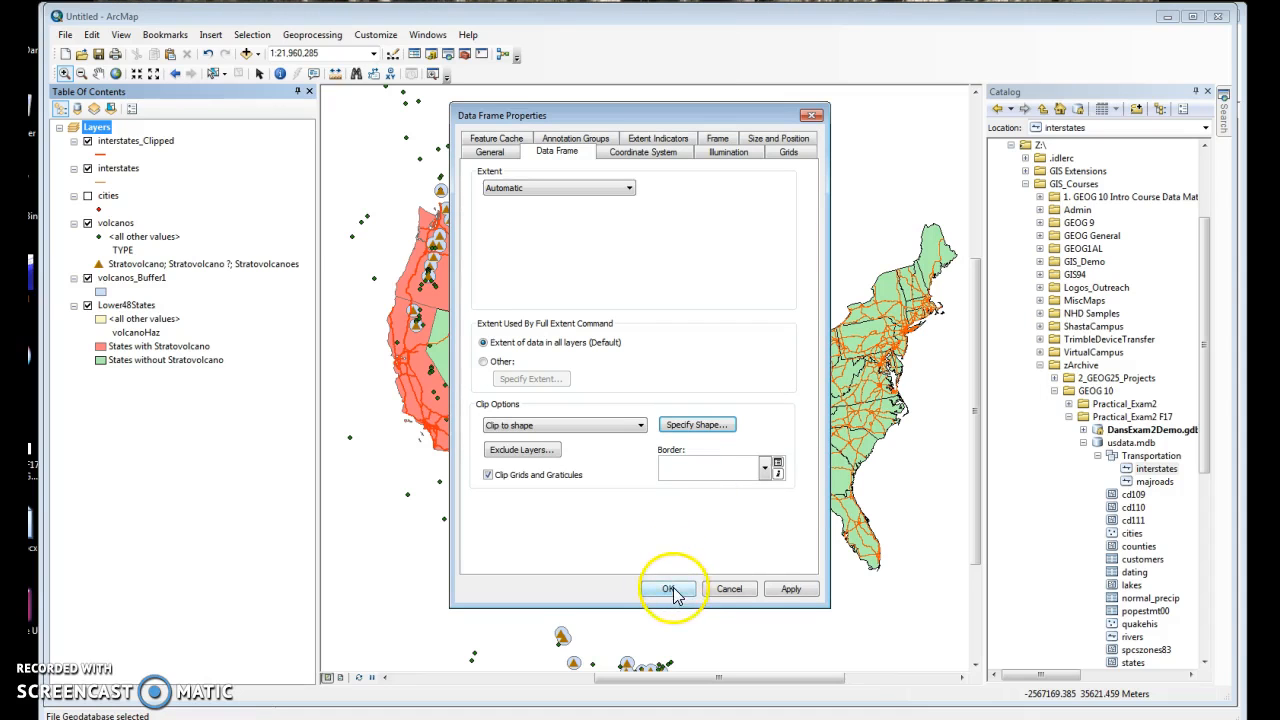
- Add a 1.5 Point border to the data frame's clip shape and apply the data frame properties
left_click(765, 467)
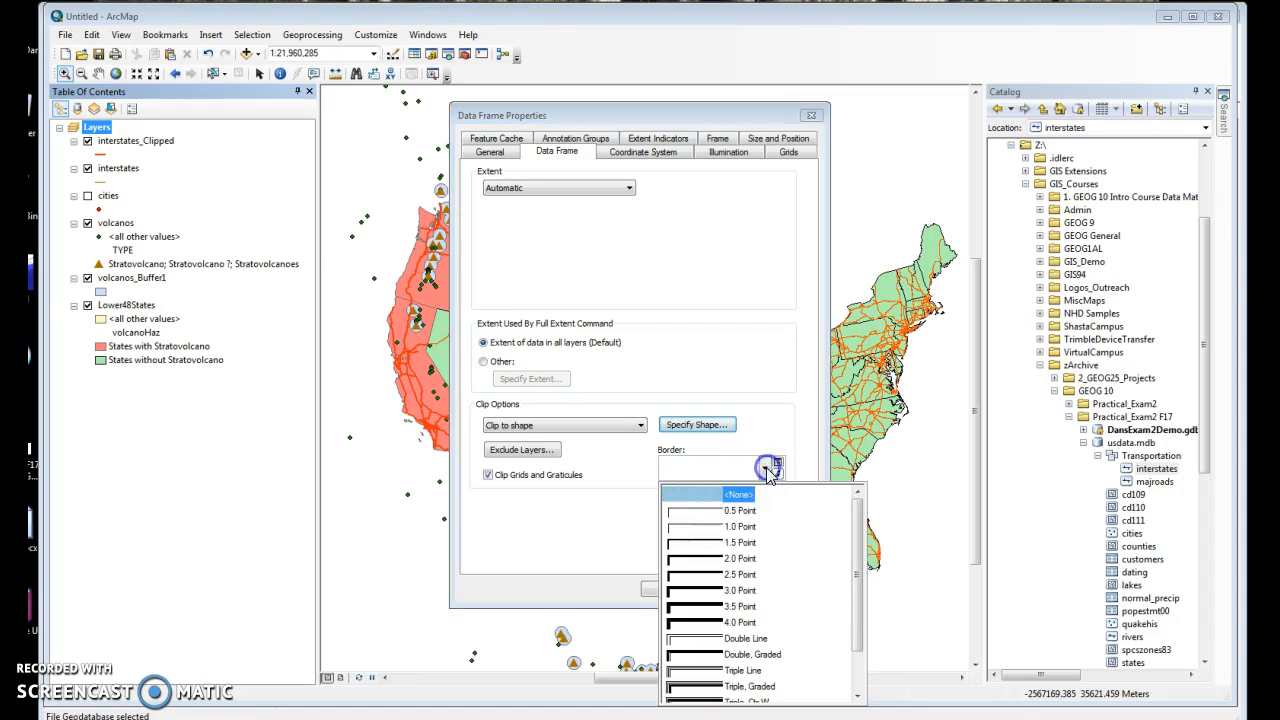
left_click(709, 543)
left_click(667, 588)
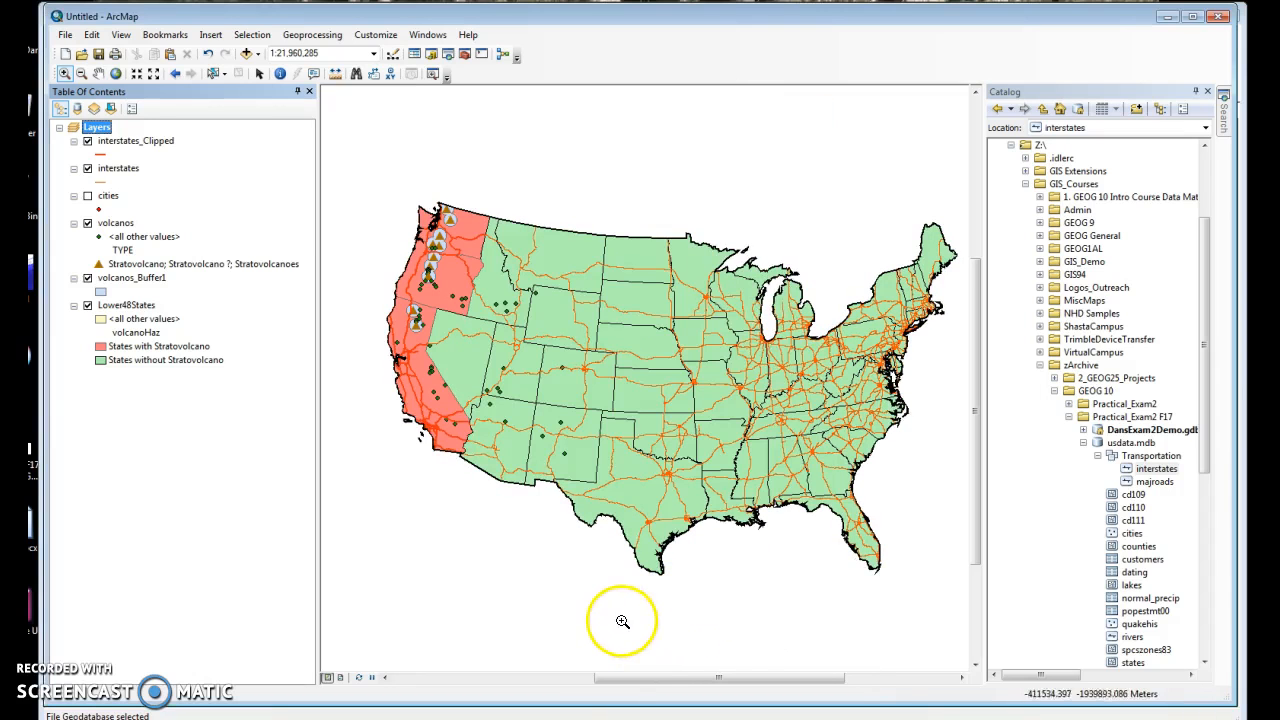
- Intersect the interstates and volcanos_Buffer1 layers into a new feature class named interstates_VolImpact
scroll(488, 602, "up", 1)
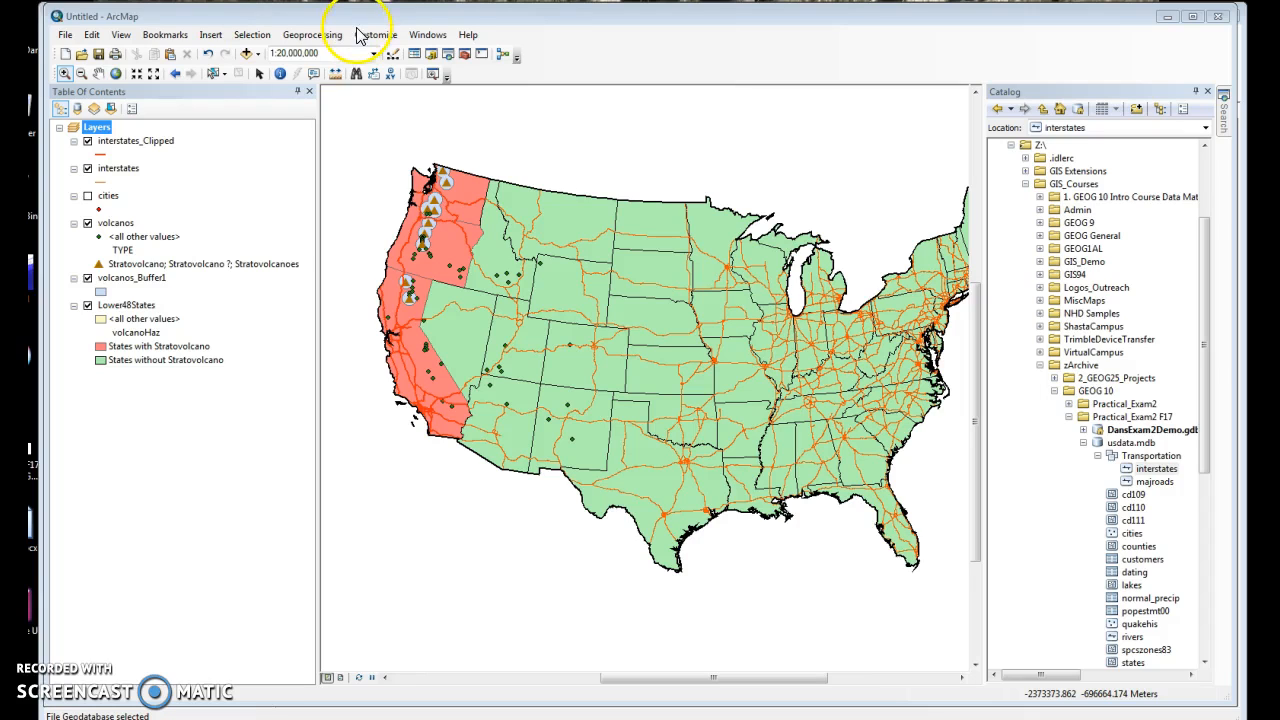
left_click(312, 38)
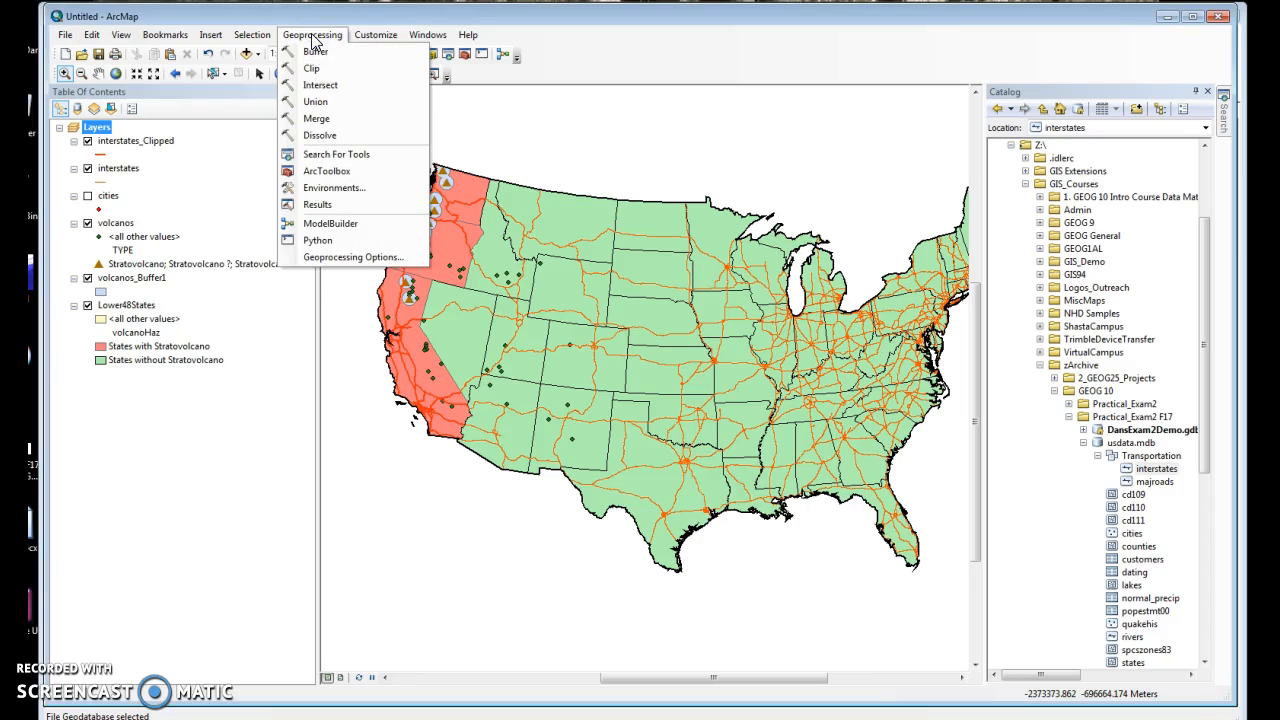
left_click(334, 87)
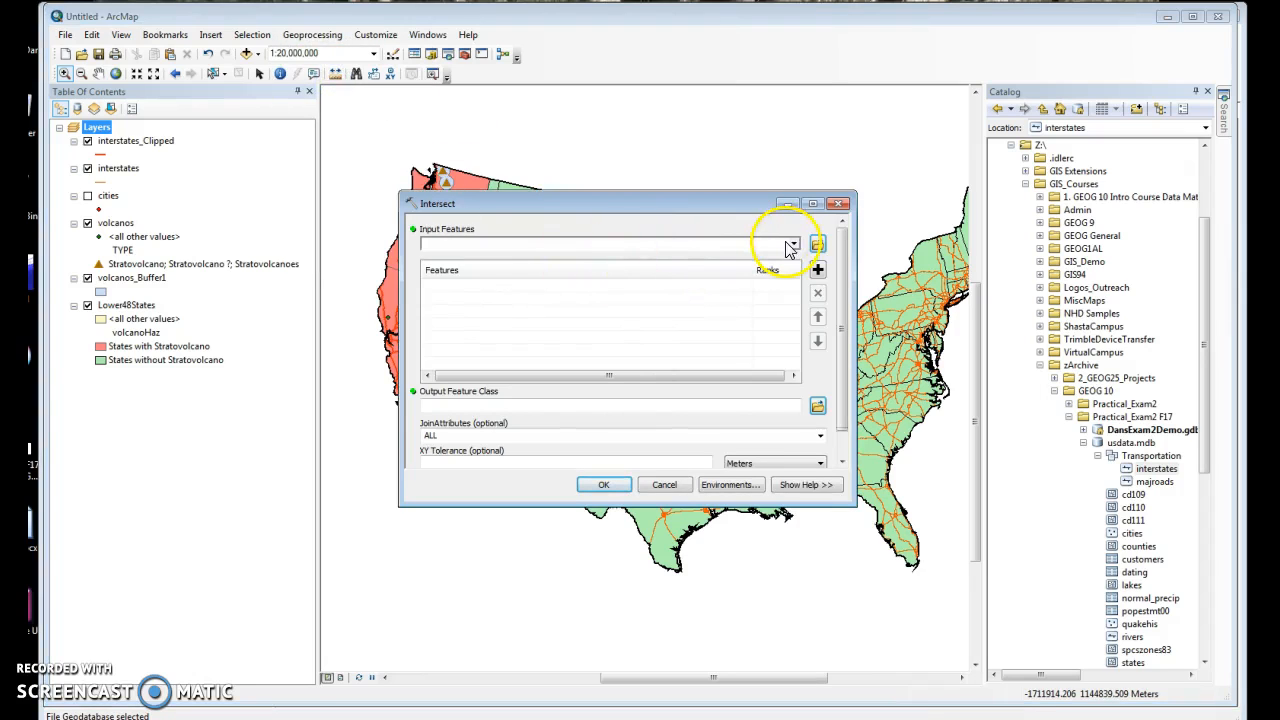
left_click(792, 246)
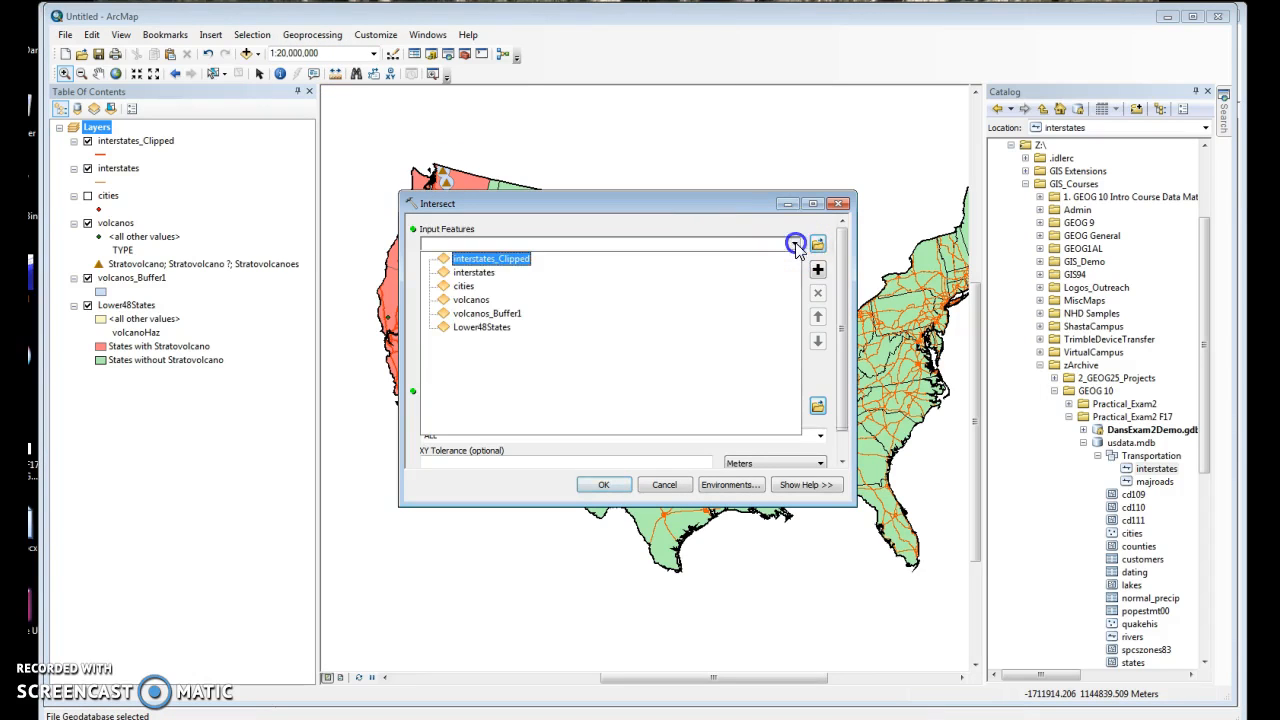
left_click(475, 273)
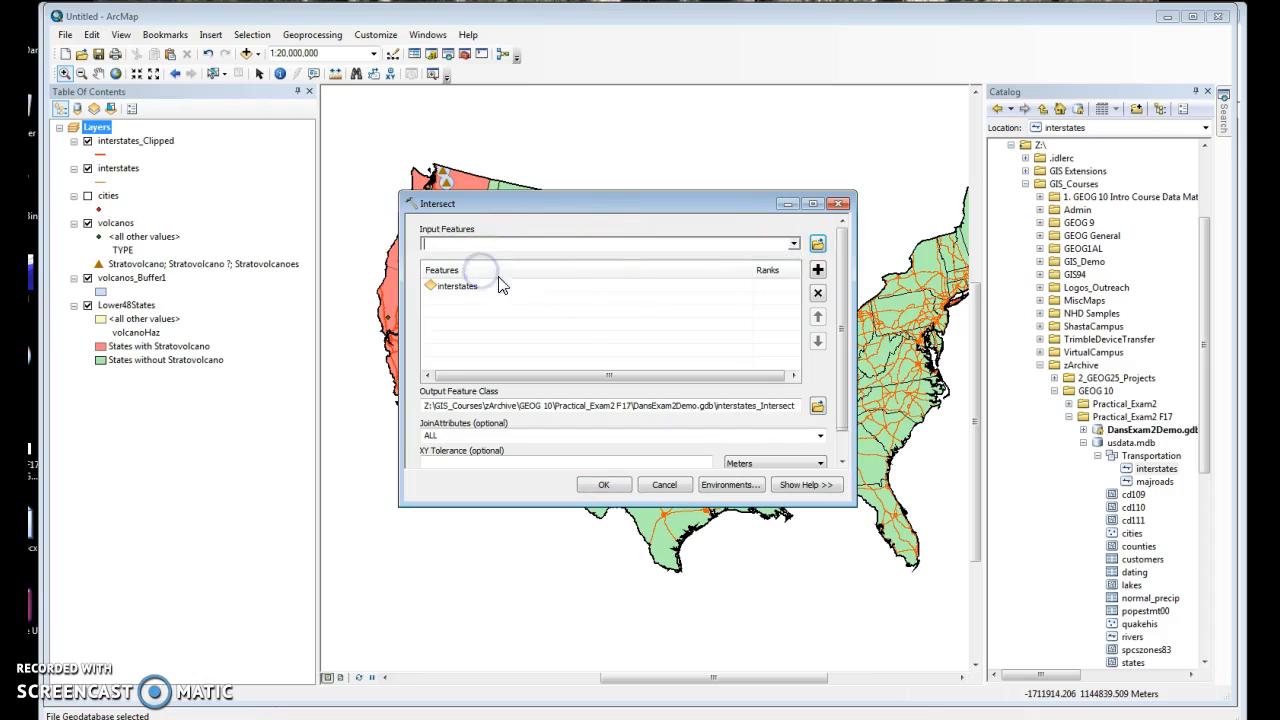
left_click(794, 246)
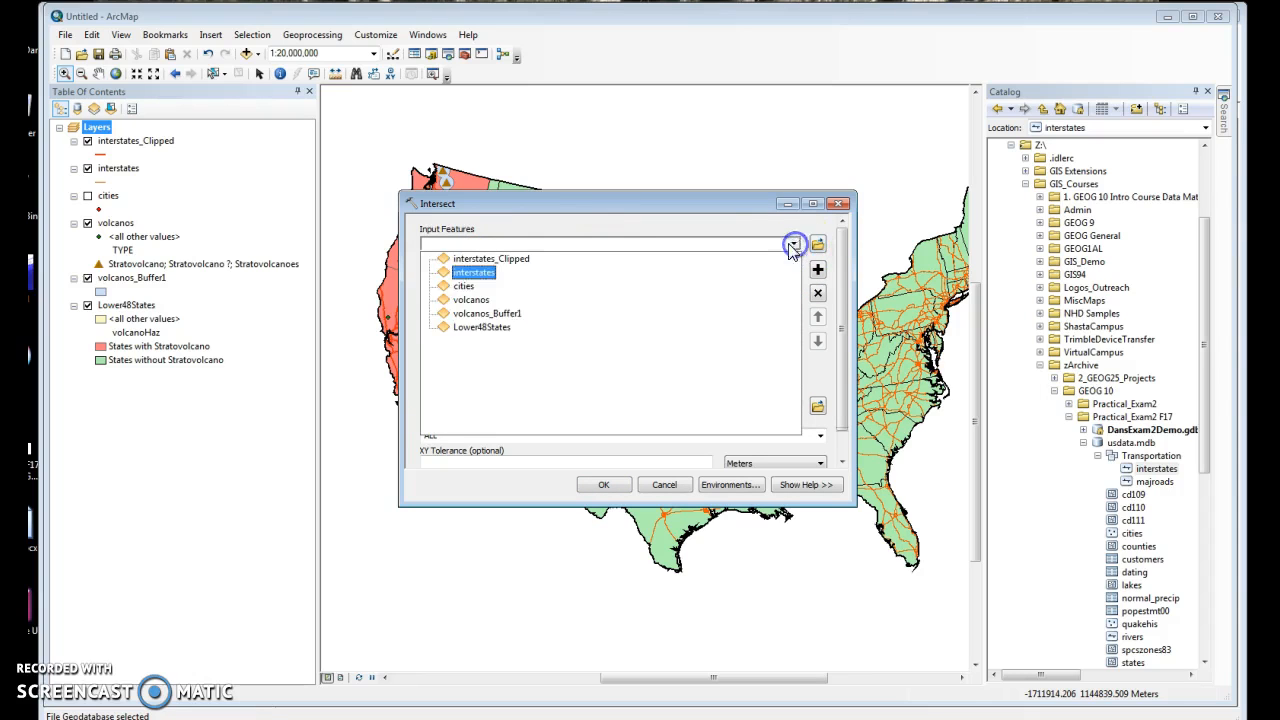
left_click(491, 316)
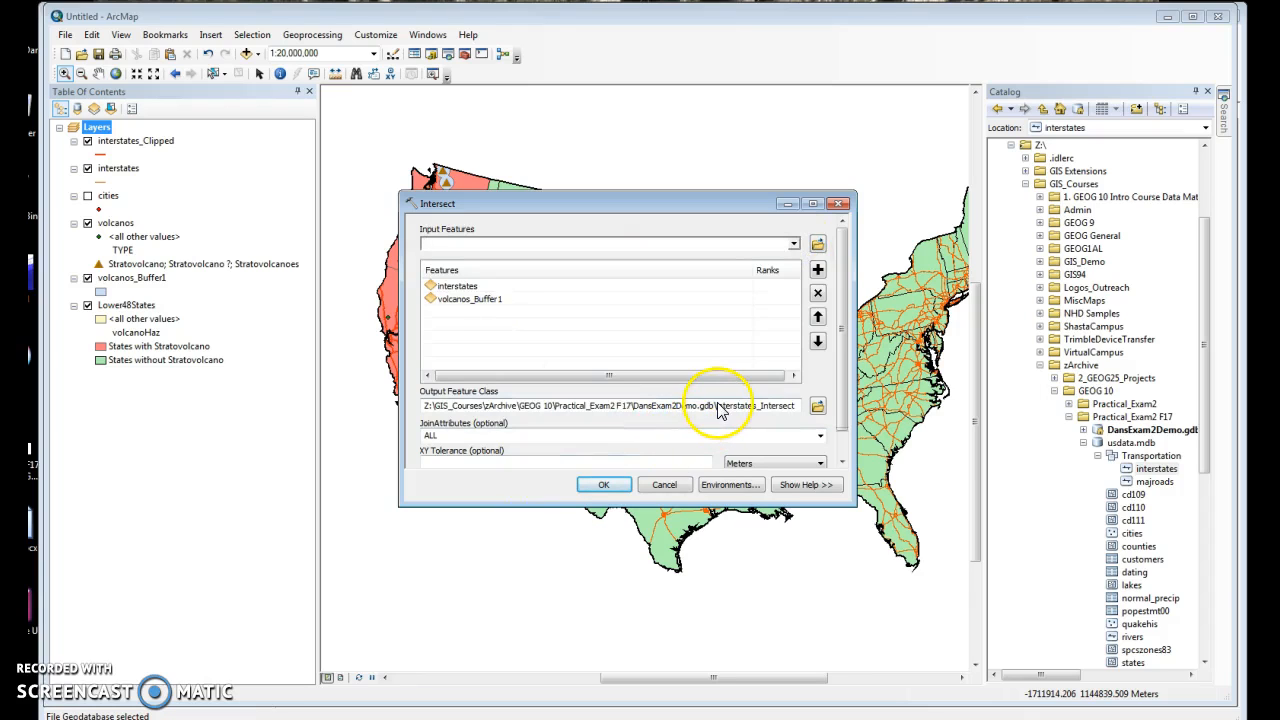
left_click(763, 406)
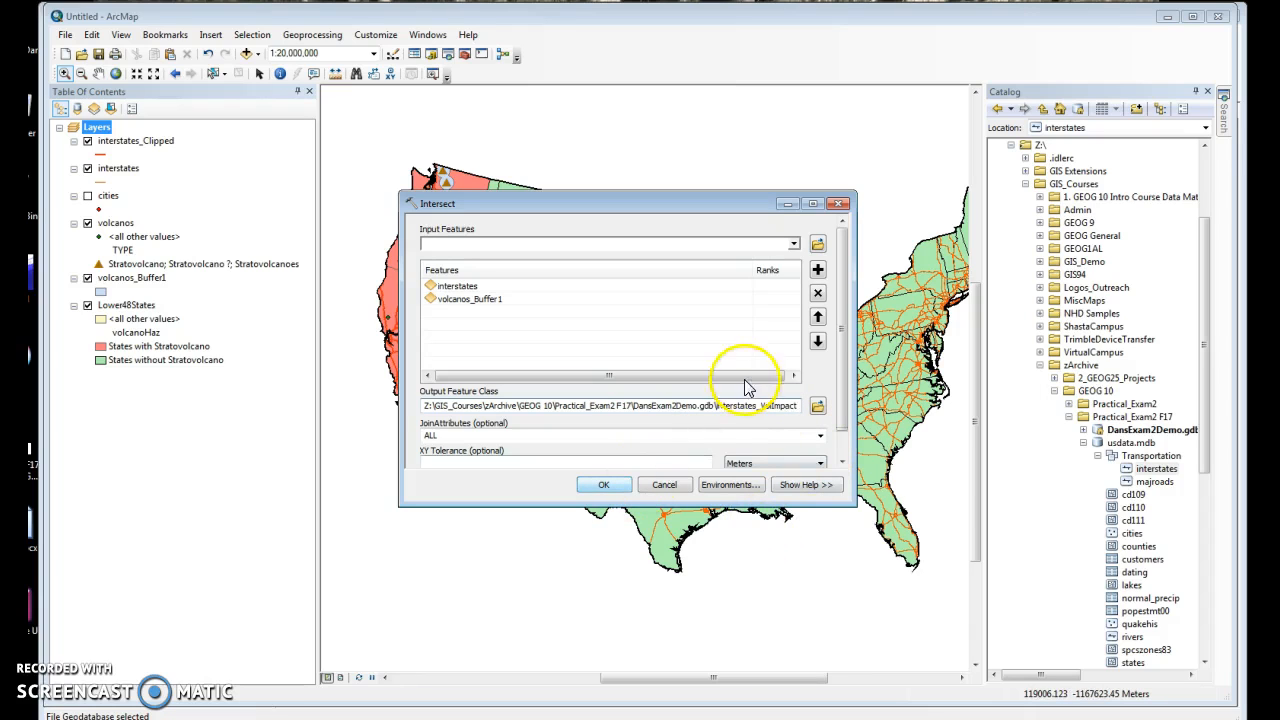
left_click(604, 485)
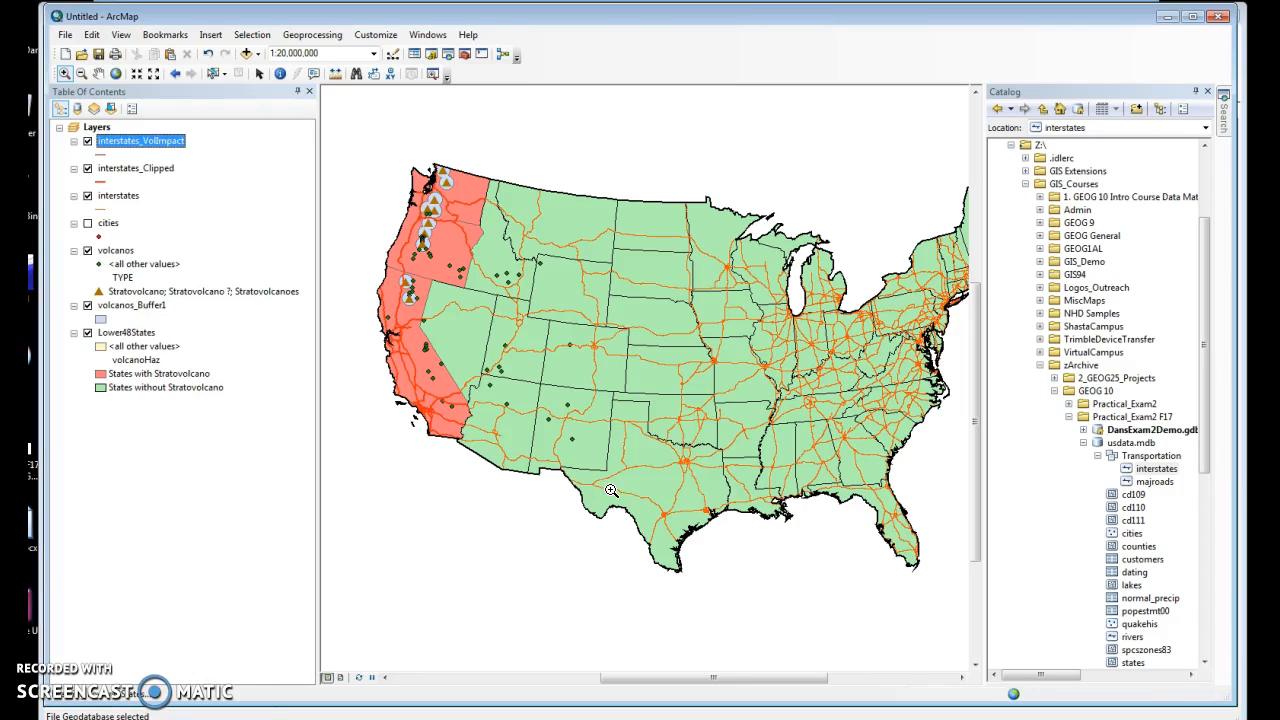
- Hide the interstates_Clipped layer and symbolize interstates_VolImpact by all unique values of FID_volcanos_Buffer1
left_click(87, 168)
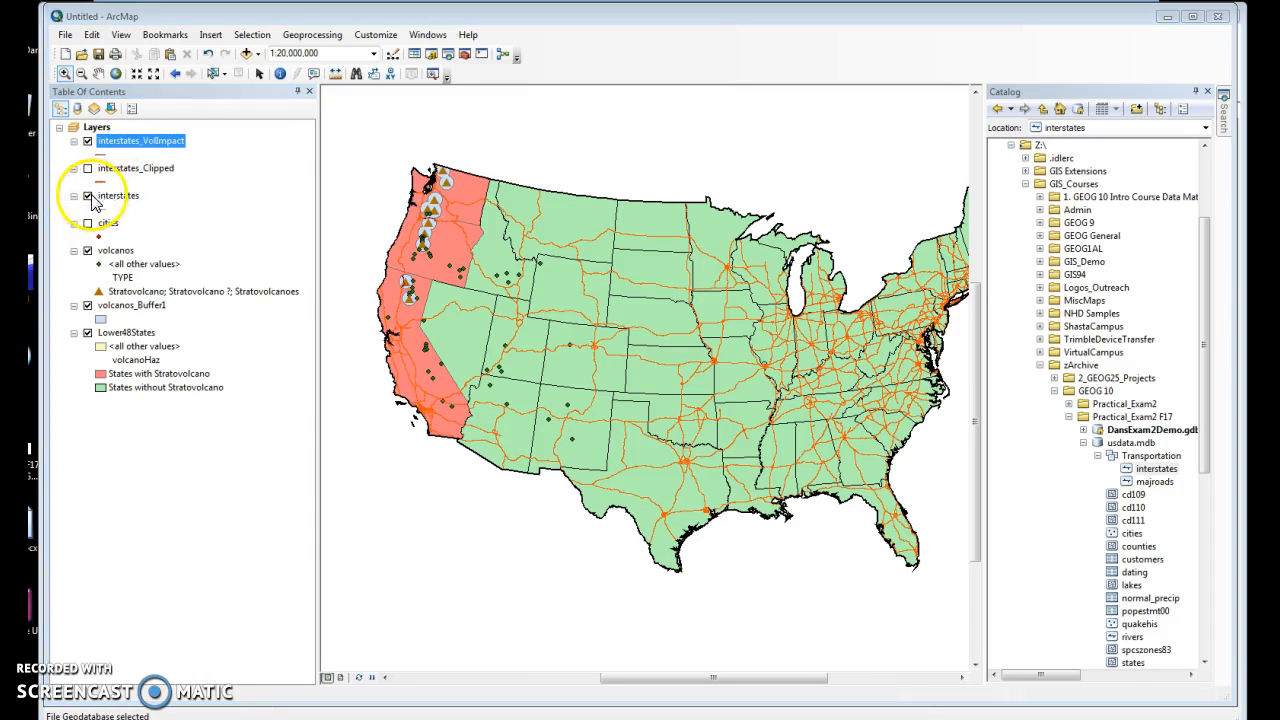
right_click(128, 141)
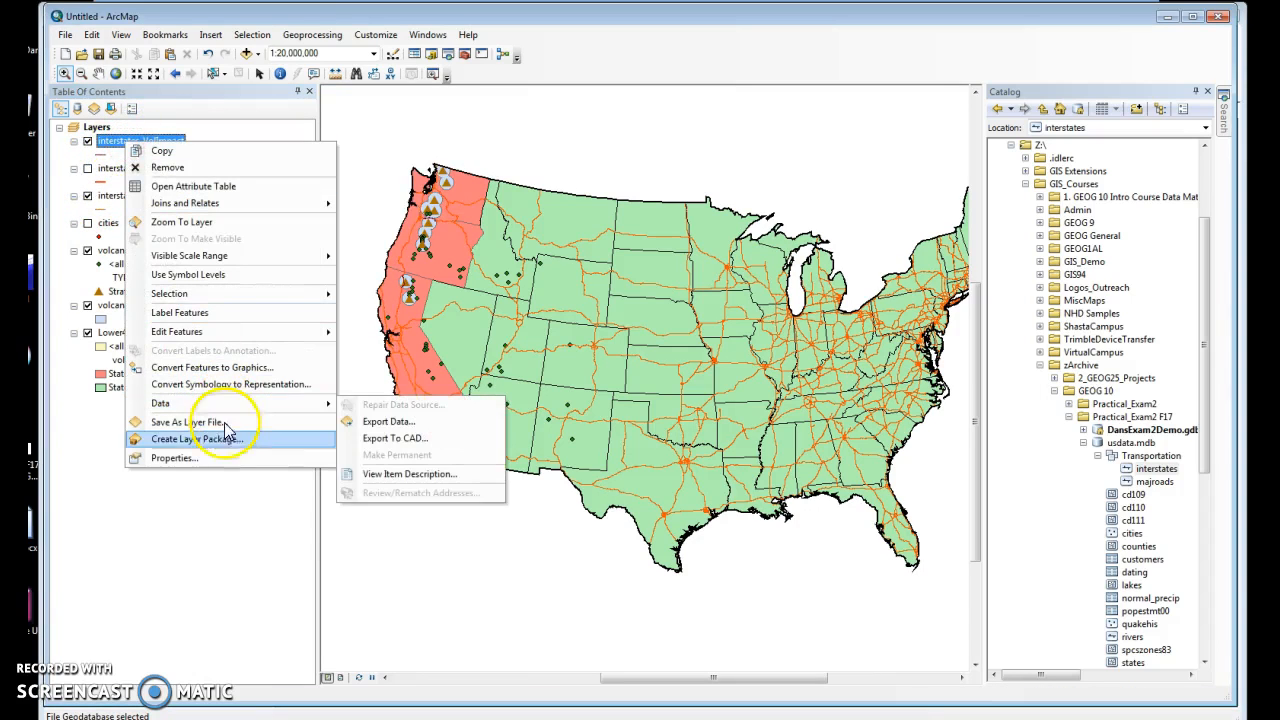
left_click(226, 458)
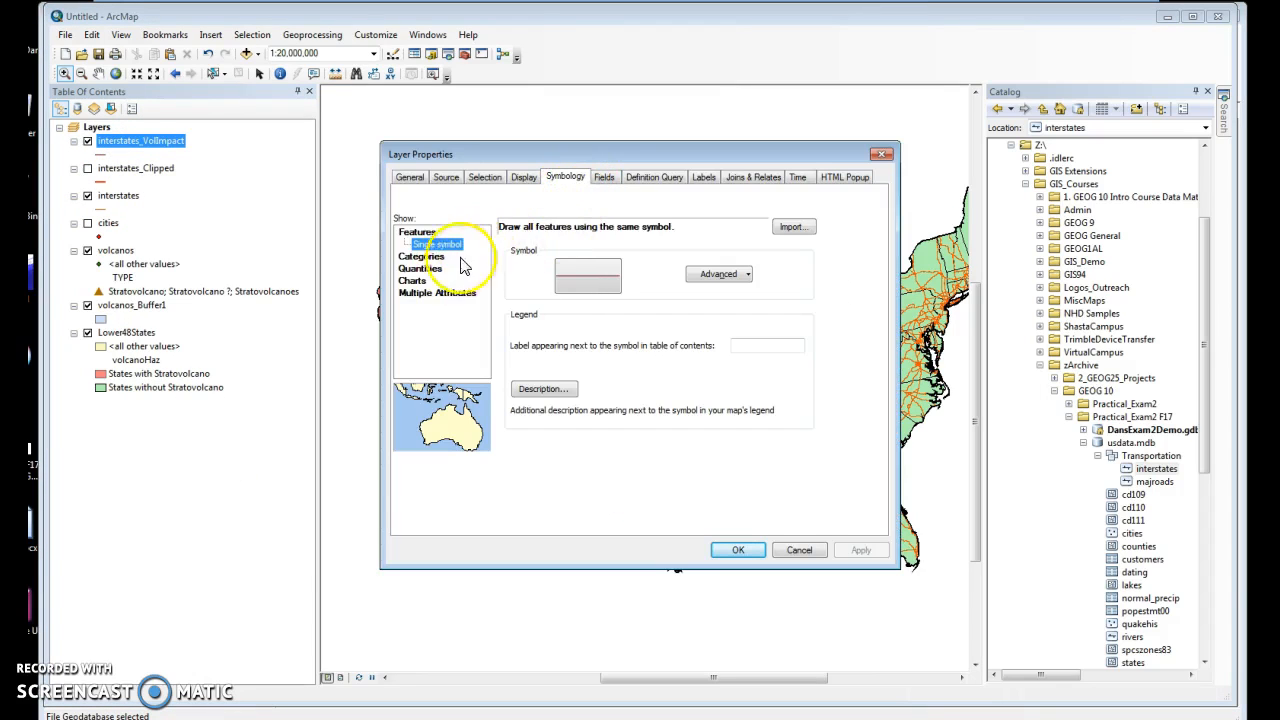
left_click(423, 256)
left_click(585, 258)
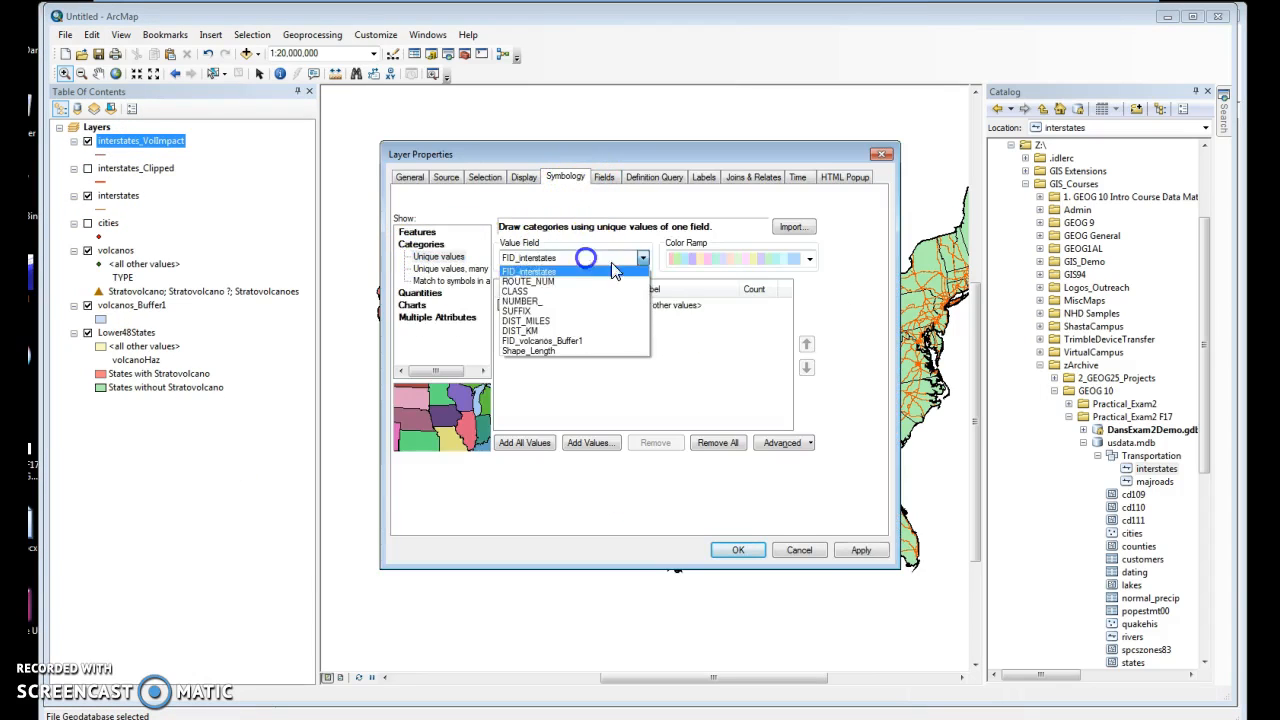
left_click(599, 341)
left_click(521, 445)
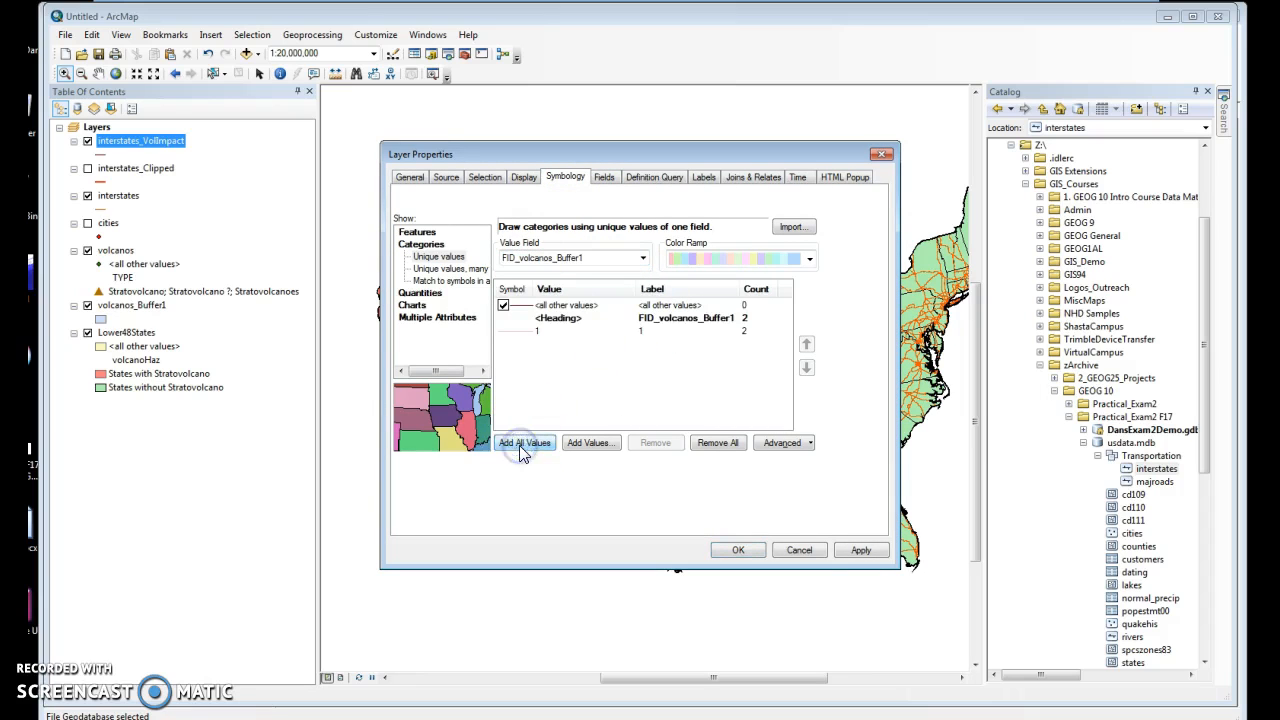
- Give the class for value 1 the Highway Ramp line symbol
double_click(520, 334)
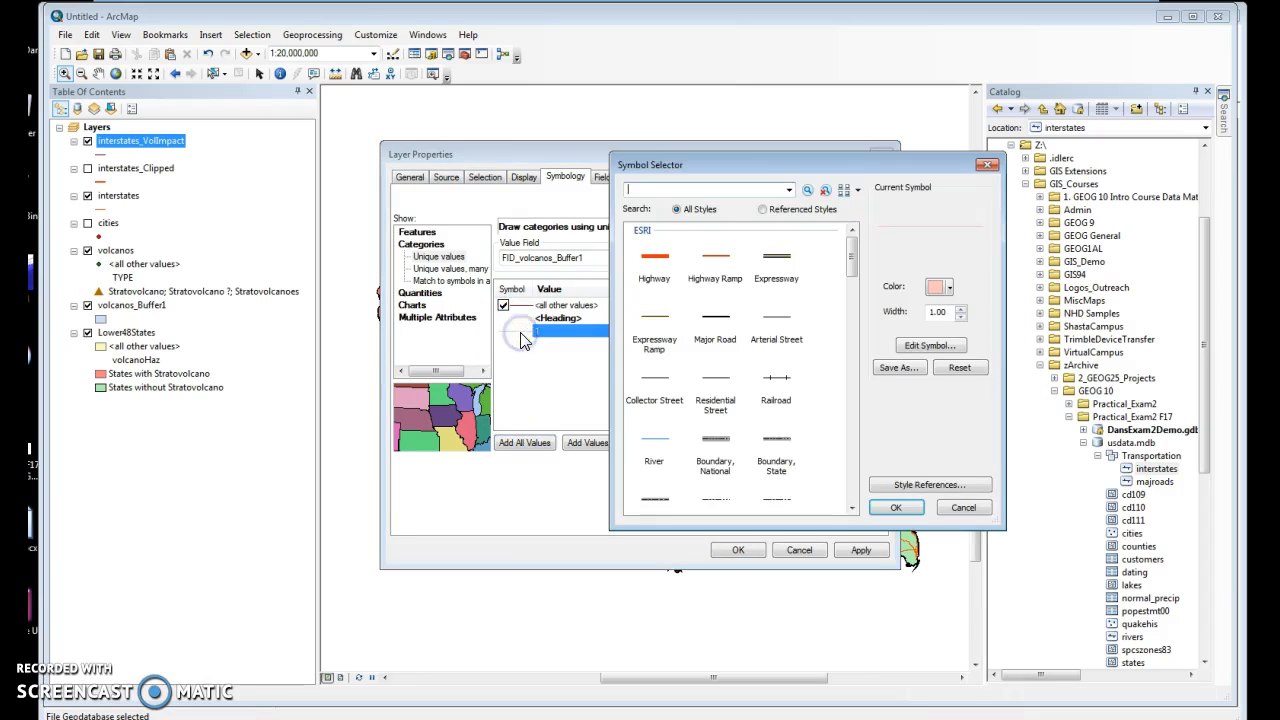
left_click(724, 257)
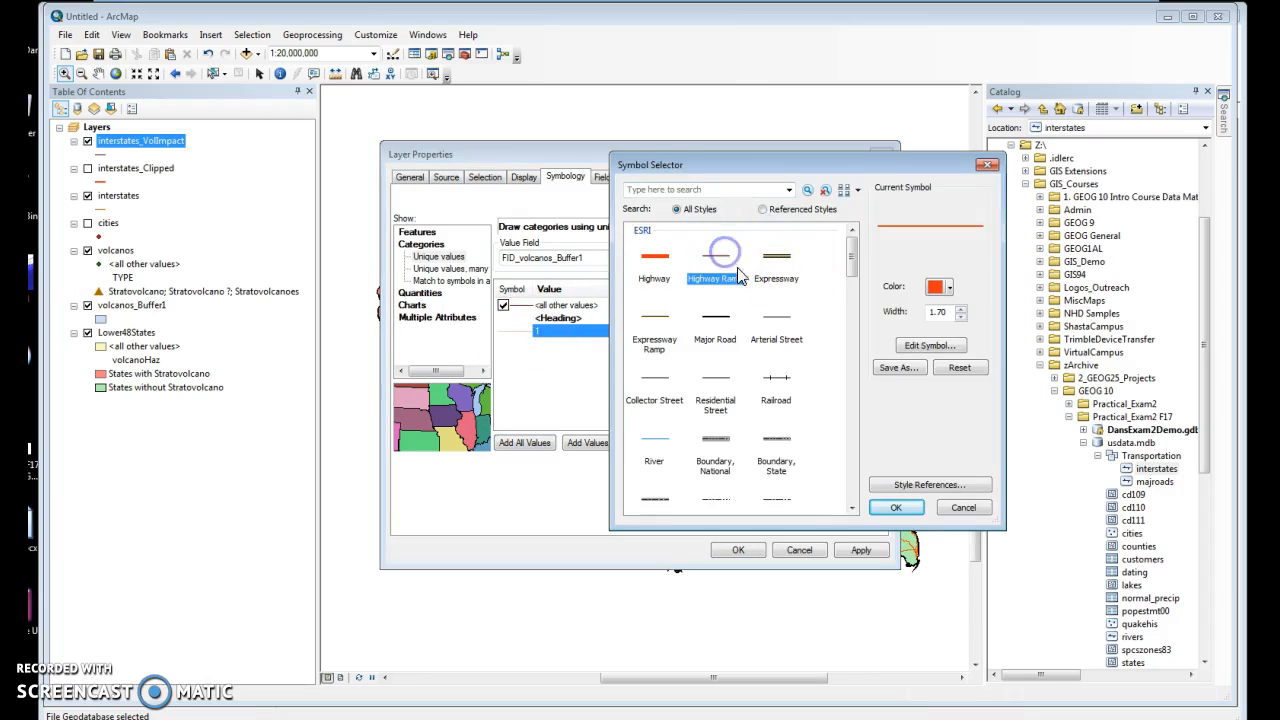
left_click(896, 507)
- Label the class for value 1 "Interstates Impacted by Volcano", exclude all other values, and apply the layer's symbology
left_click(675, 332)
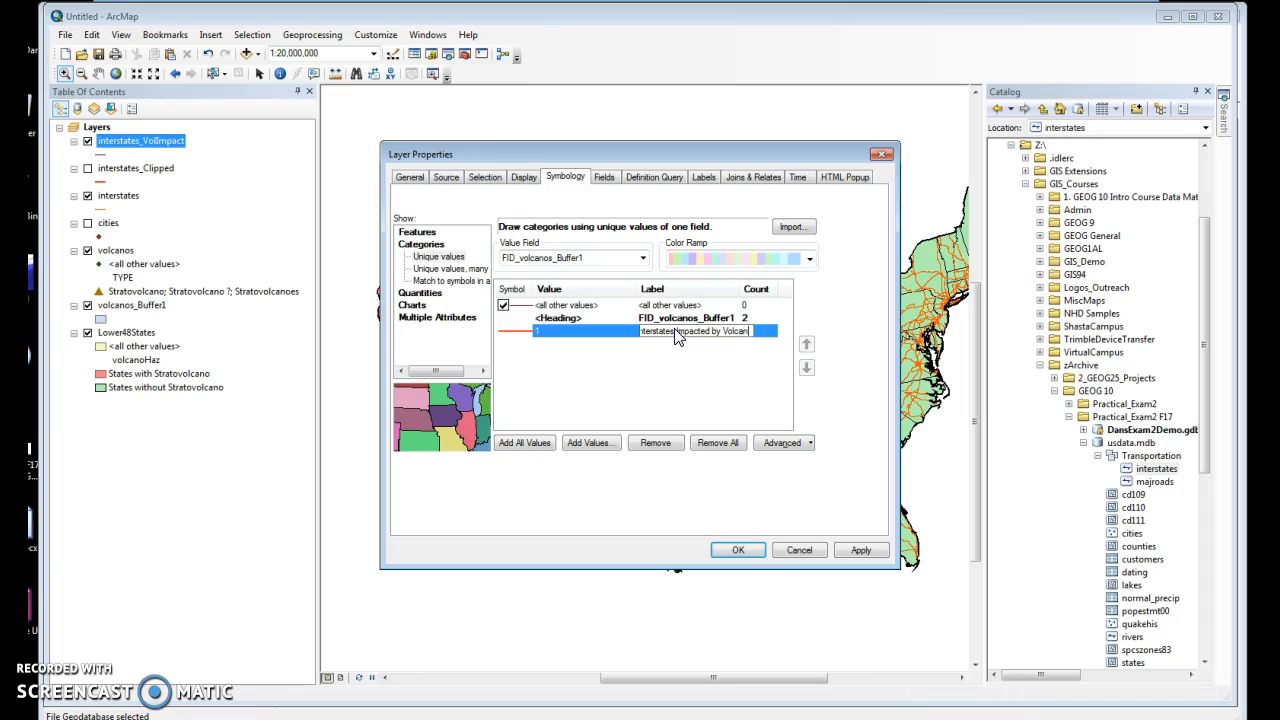
left_click(503, 305)
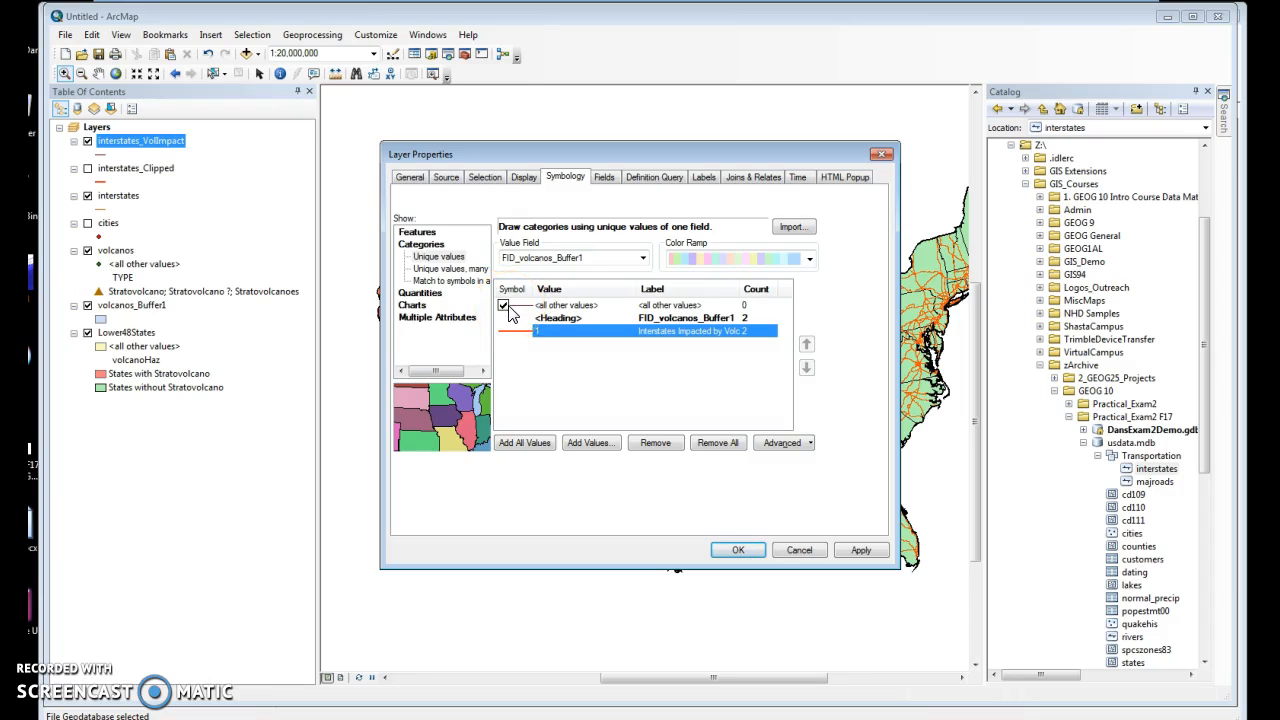
left_click(505, 306)
left_click(735, 549)
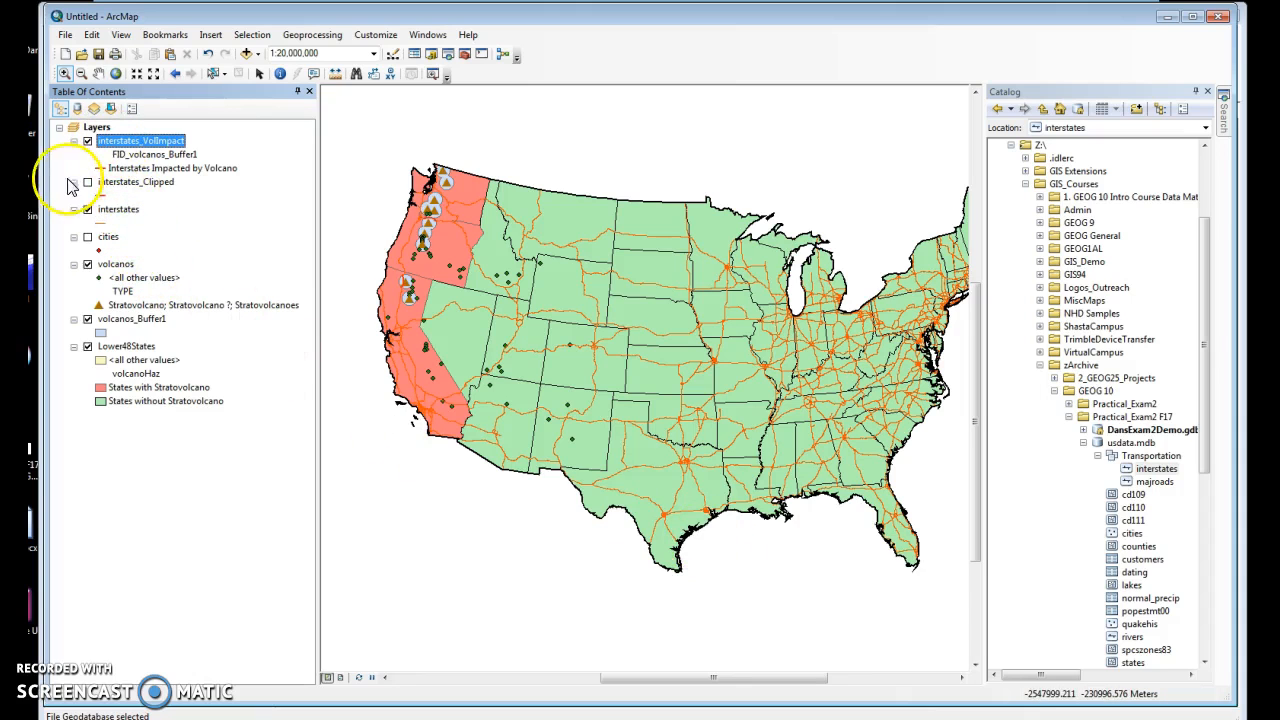
- Hide the Lower48States and interstates layers to inspect the impacted interstate segments inside the Pacific Northwest volcano buffers
left_click(87, 346)
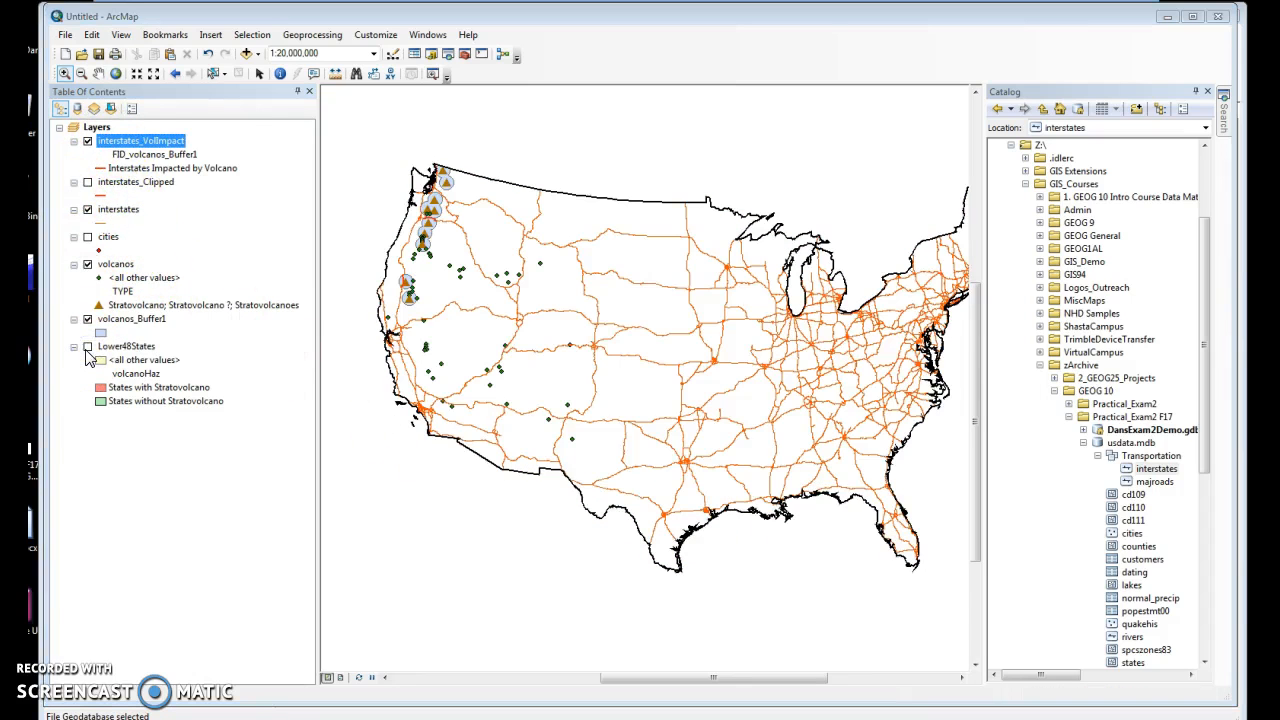
left_click(87, 209)
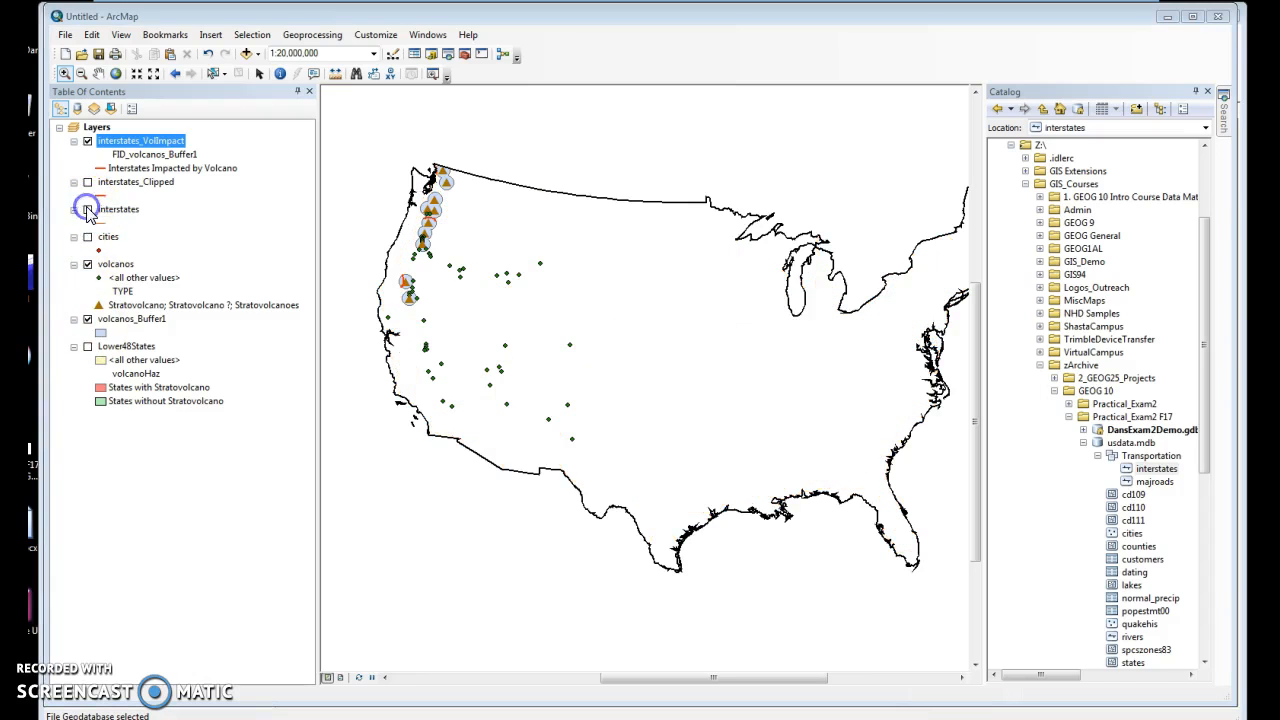
left_click(95, 178)
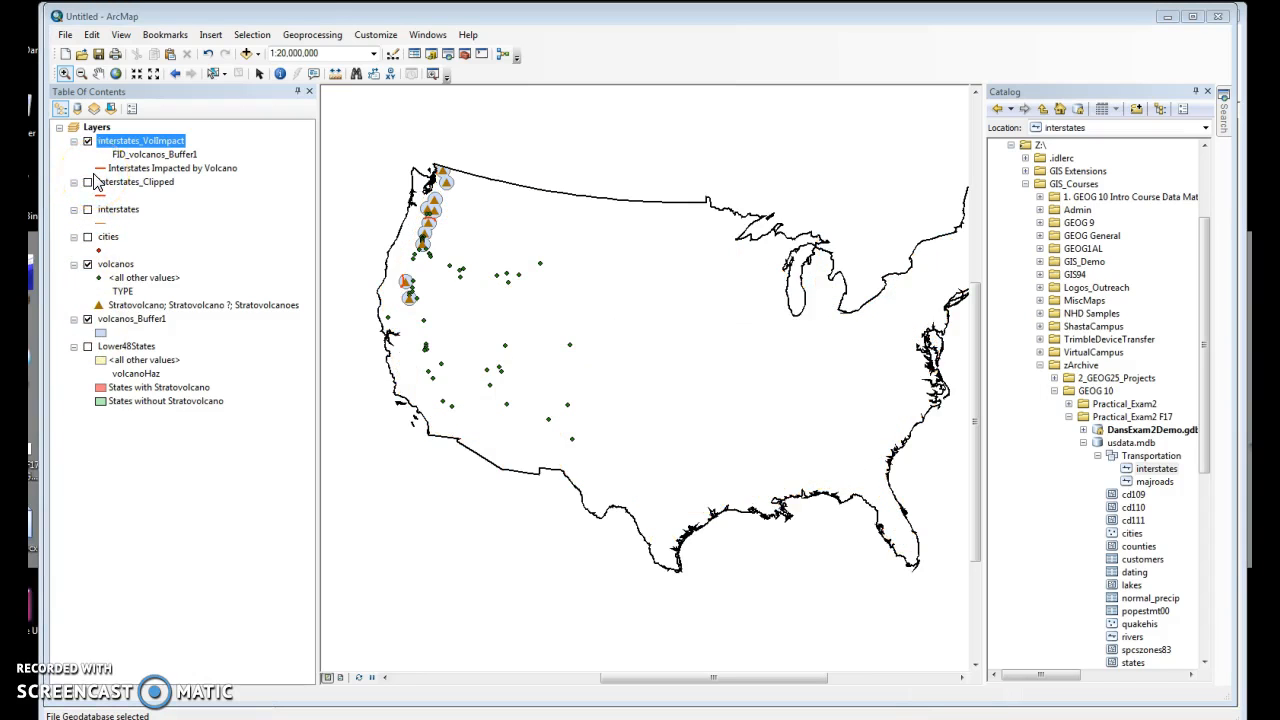
left_click_drag(362, 135, 526, 331)
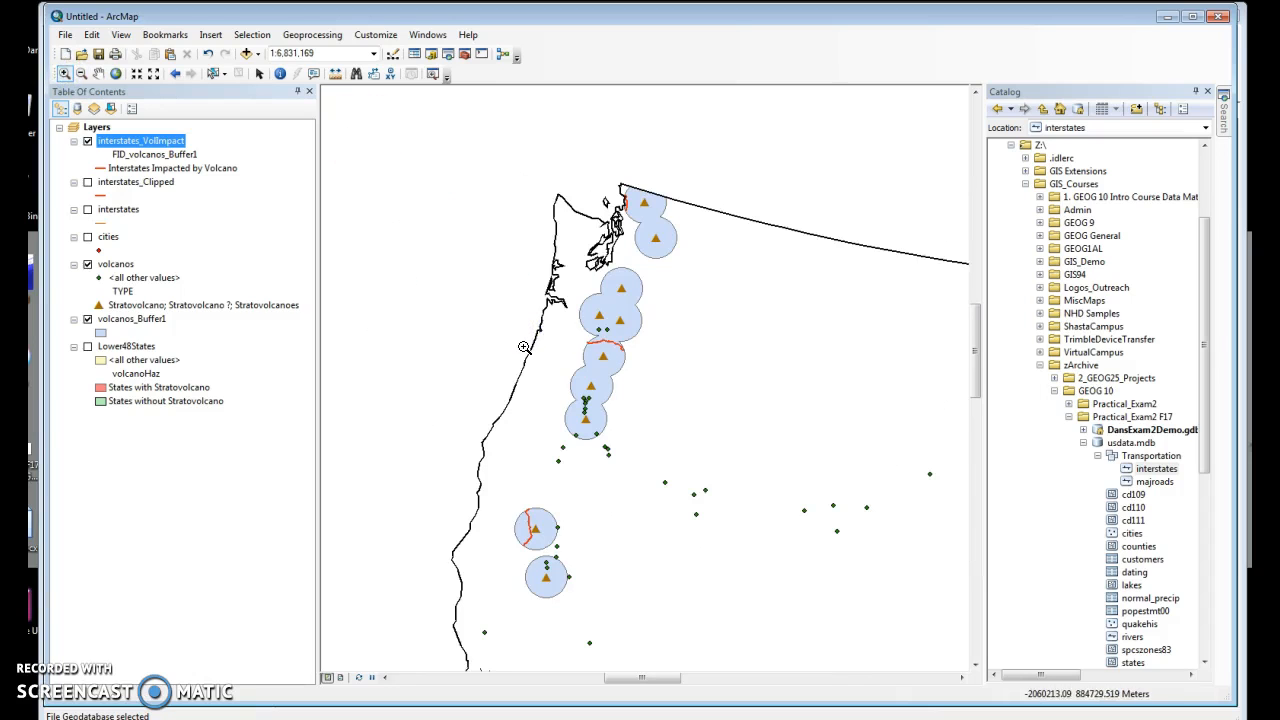
- Switch the interstates layer on and off to compare the full road network with the impacted segments, leaving it shown
left_click(88, 210)
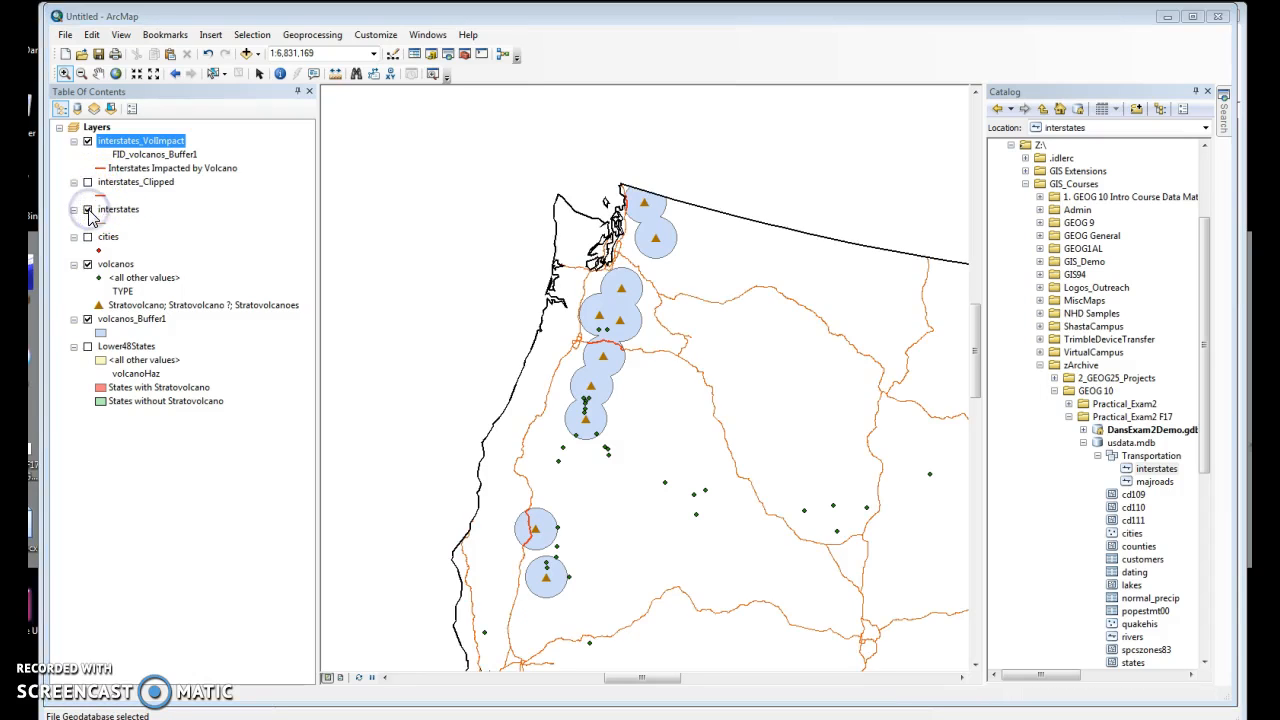
left_click(88, 210)
left_click(88, 210)
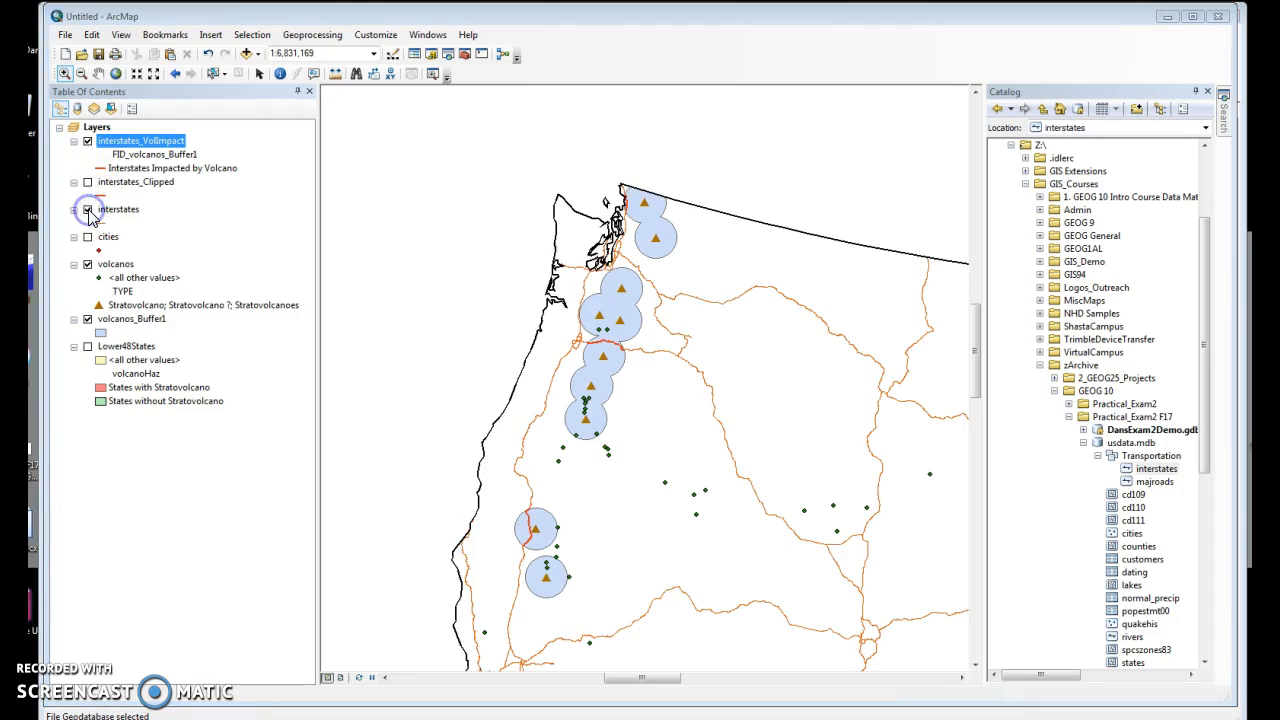
left_click(88, 210)
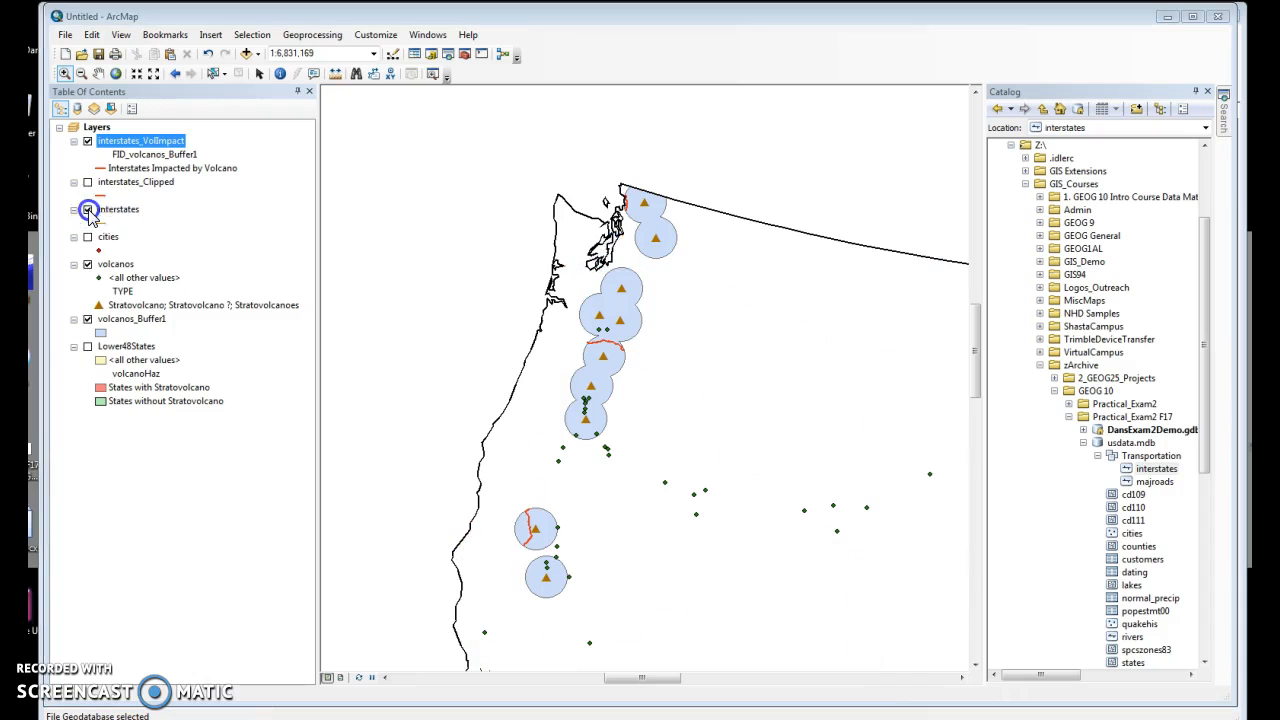
left_click(88, 210)
- Change the interstates layer's line color to light red
left_click(100, 224)
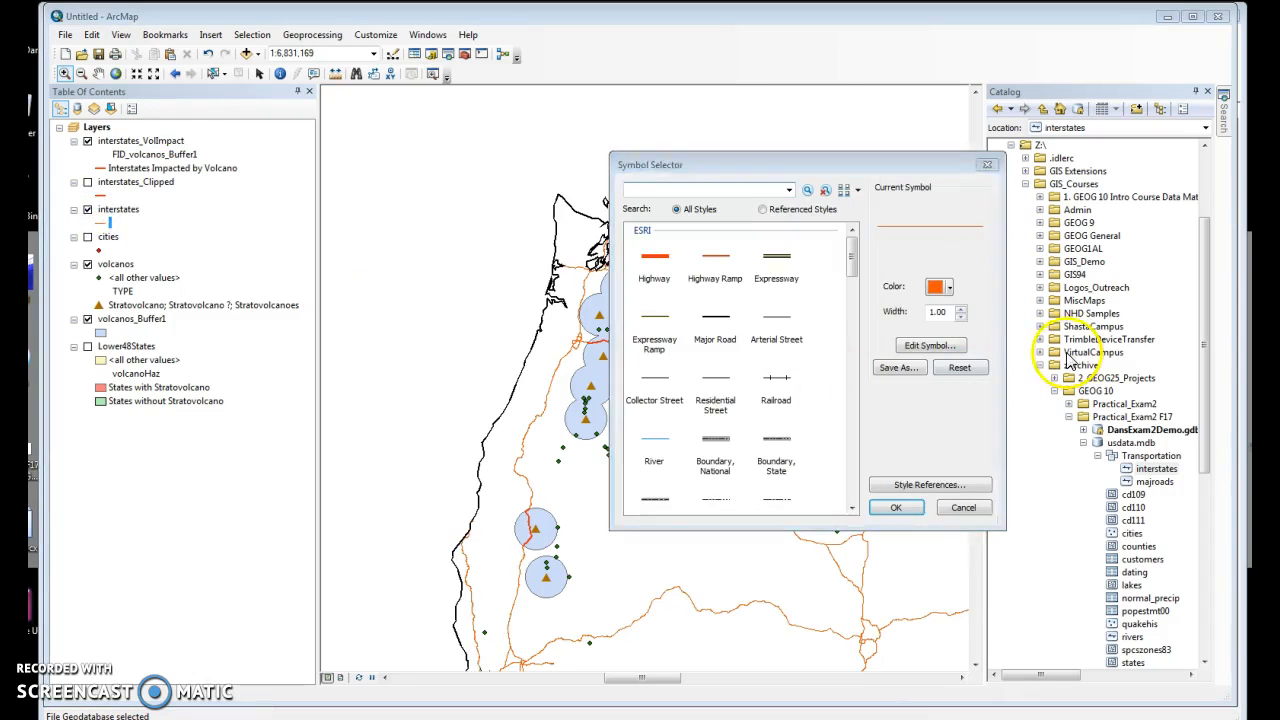
left_click(950, 288)
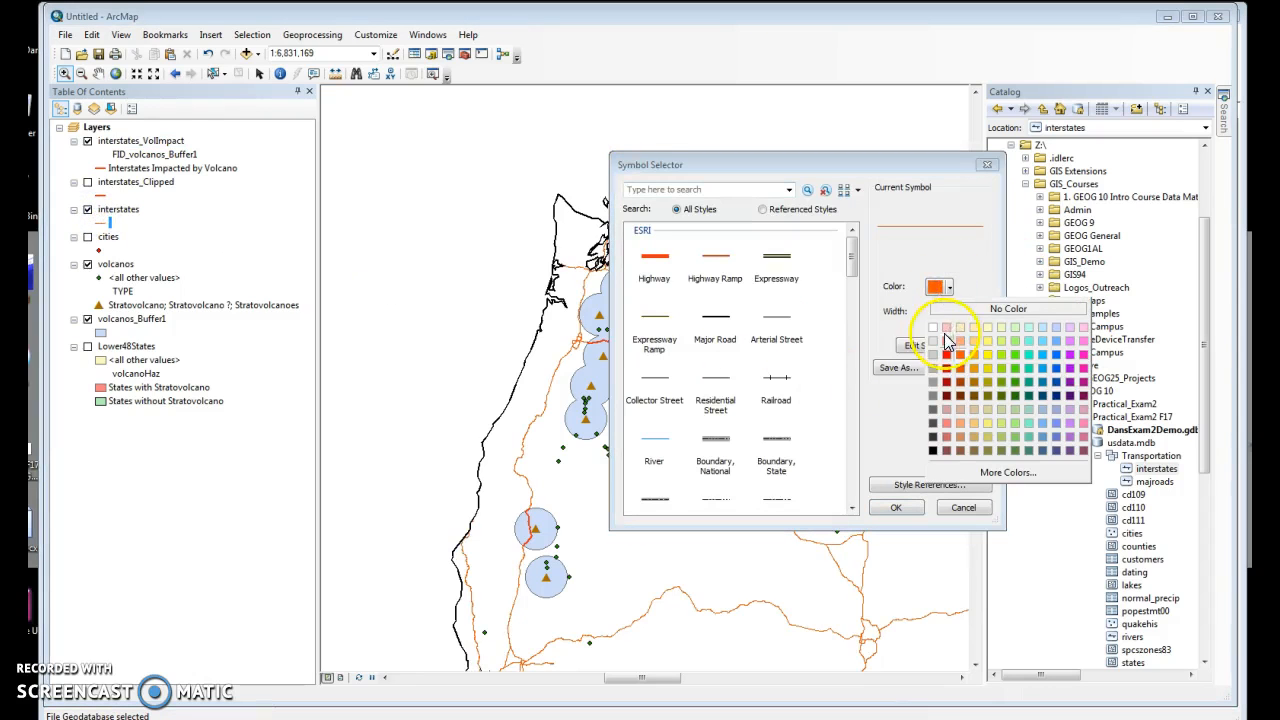
left_click(949, 340)
left_click(895, 505)
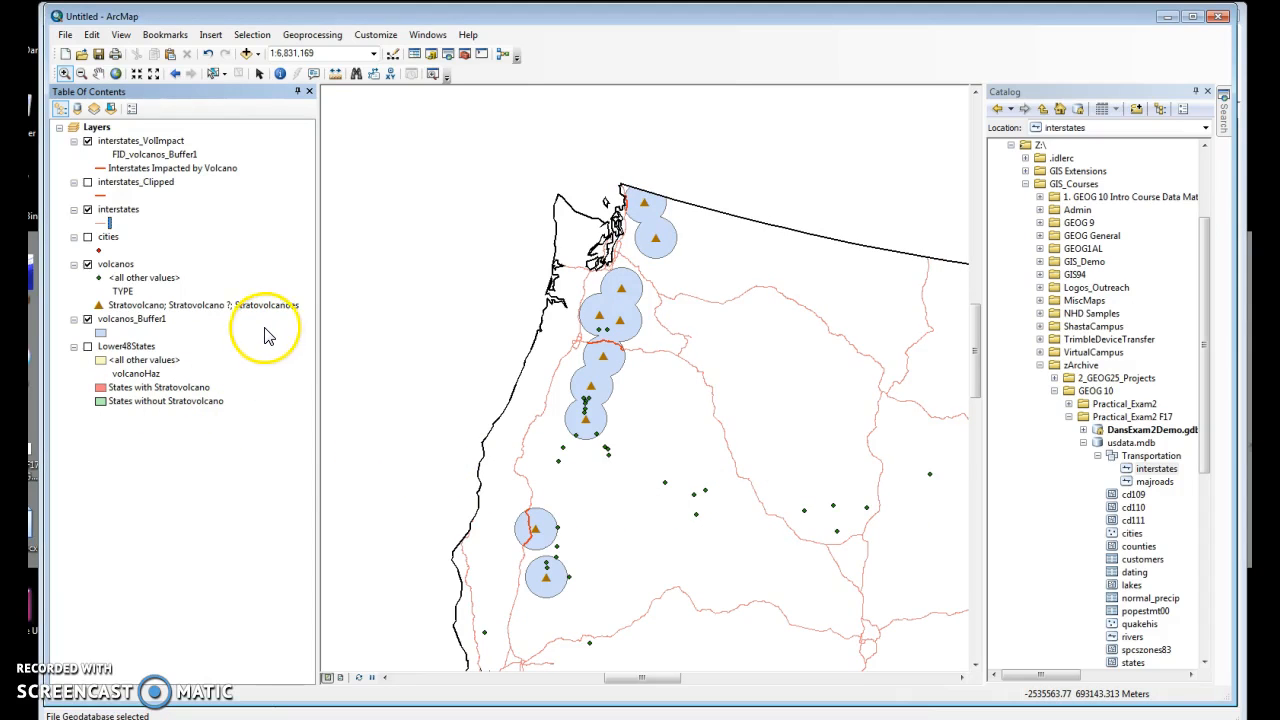
- Hide the volcanos_Buffer1 layer and show the Lower48States layer
left_click(88, 320)
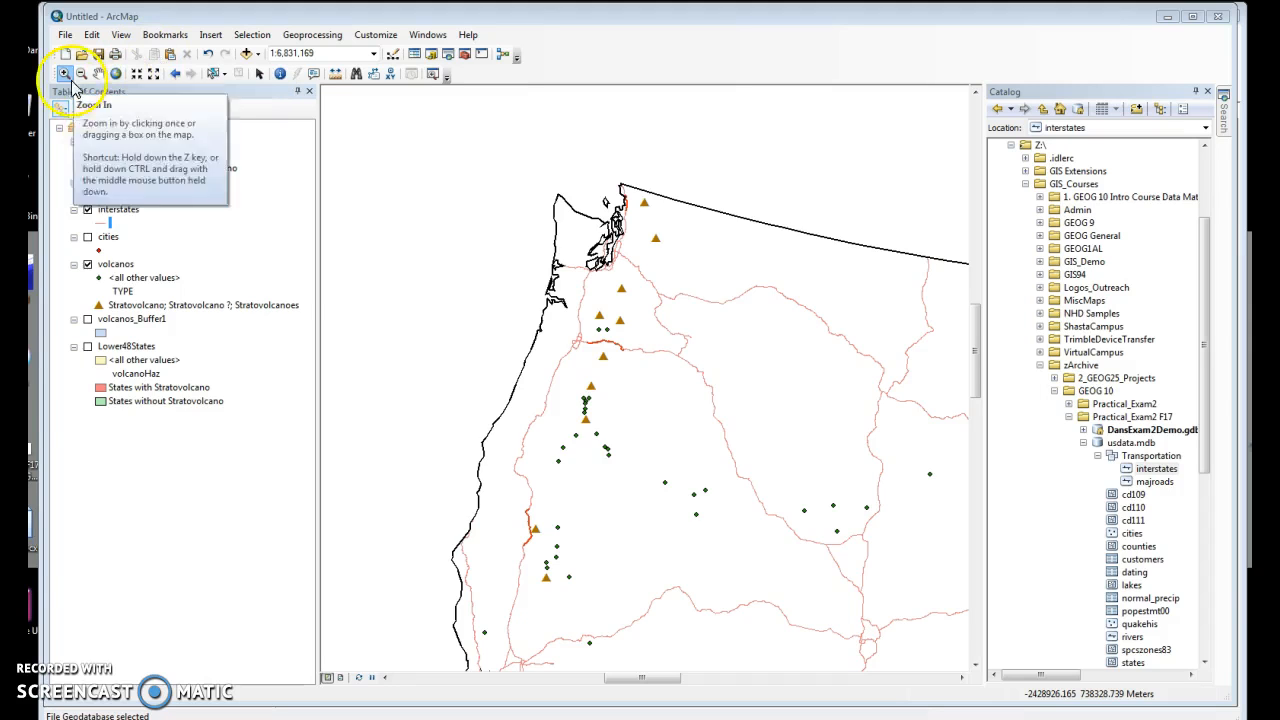
left_click(59, 128)
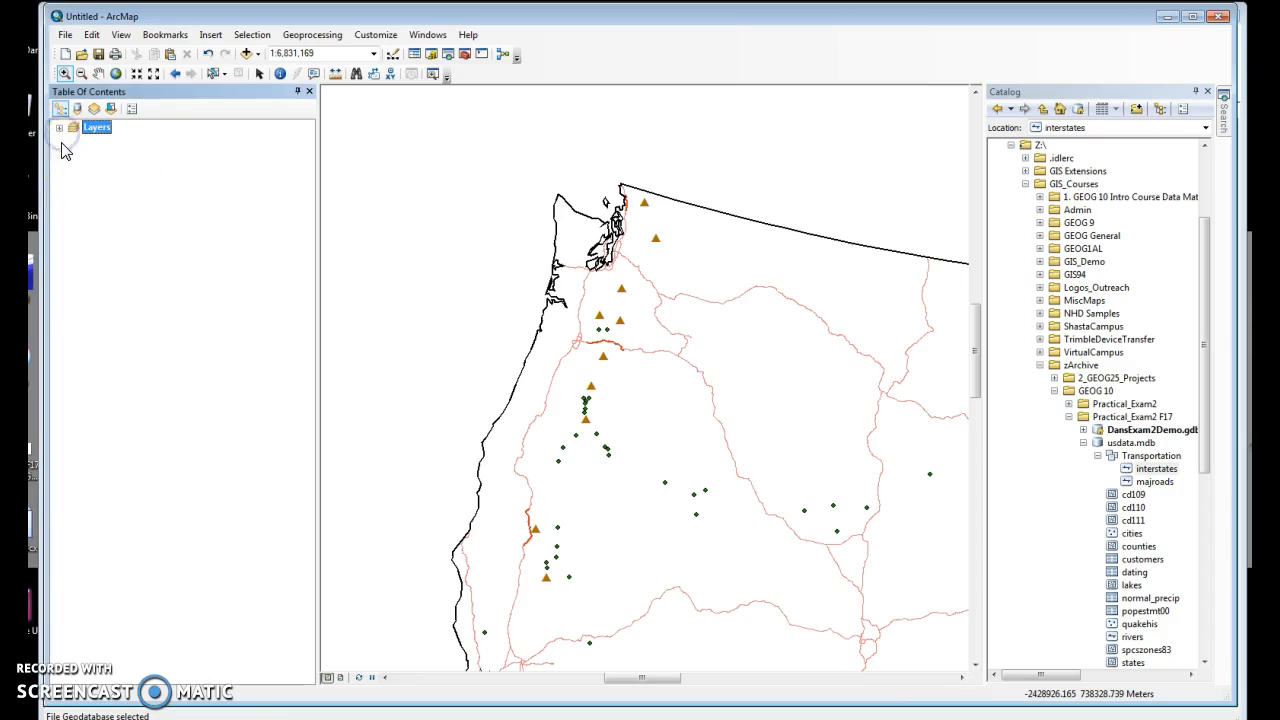
left_click(59, 128)
right_click(135, 347)
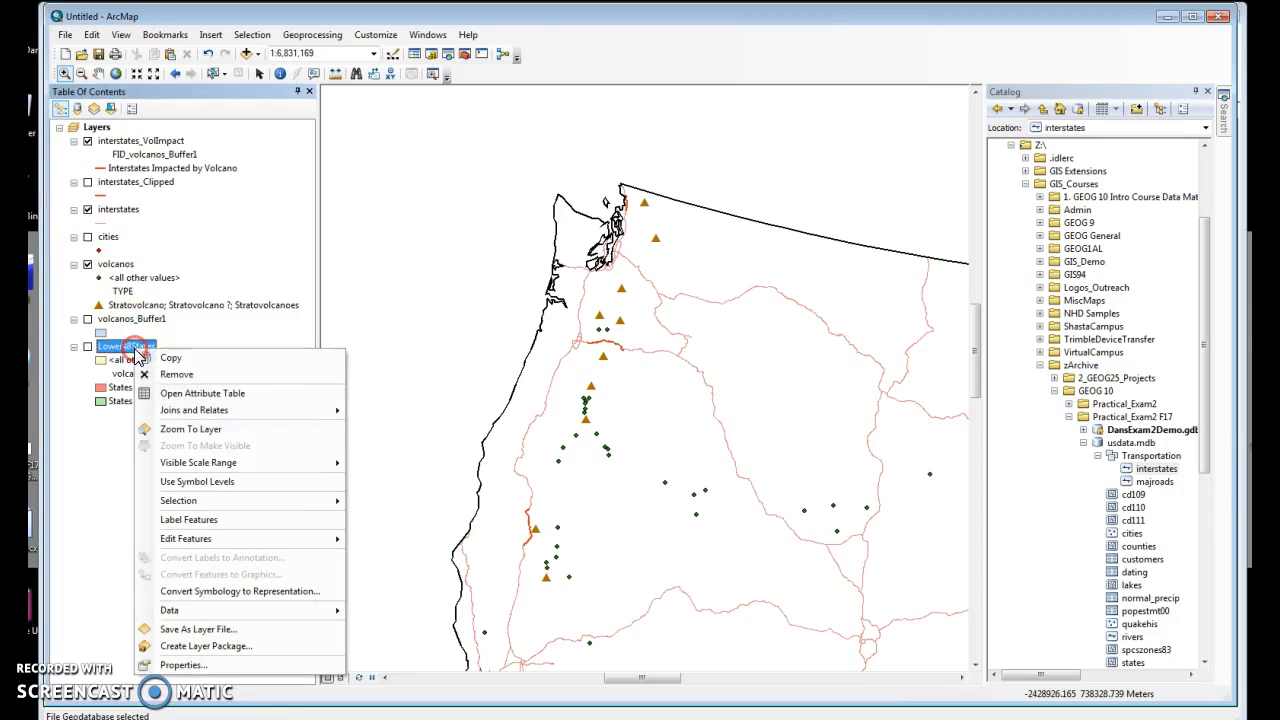
key("Escape")
left_click(87, 347)
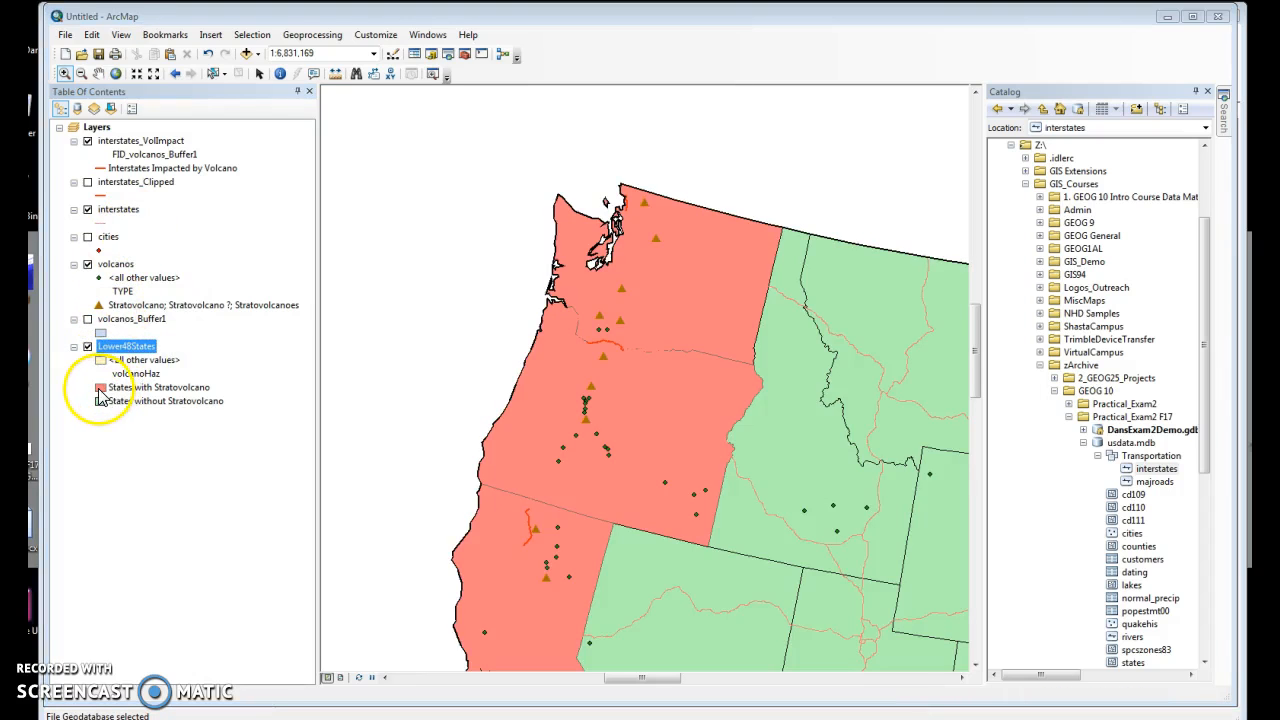
- Apply partial transparency to the Lower48States layer so its state fill colors appear paler
right_click(125, 346)
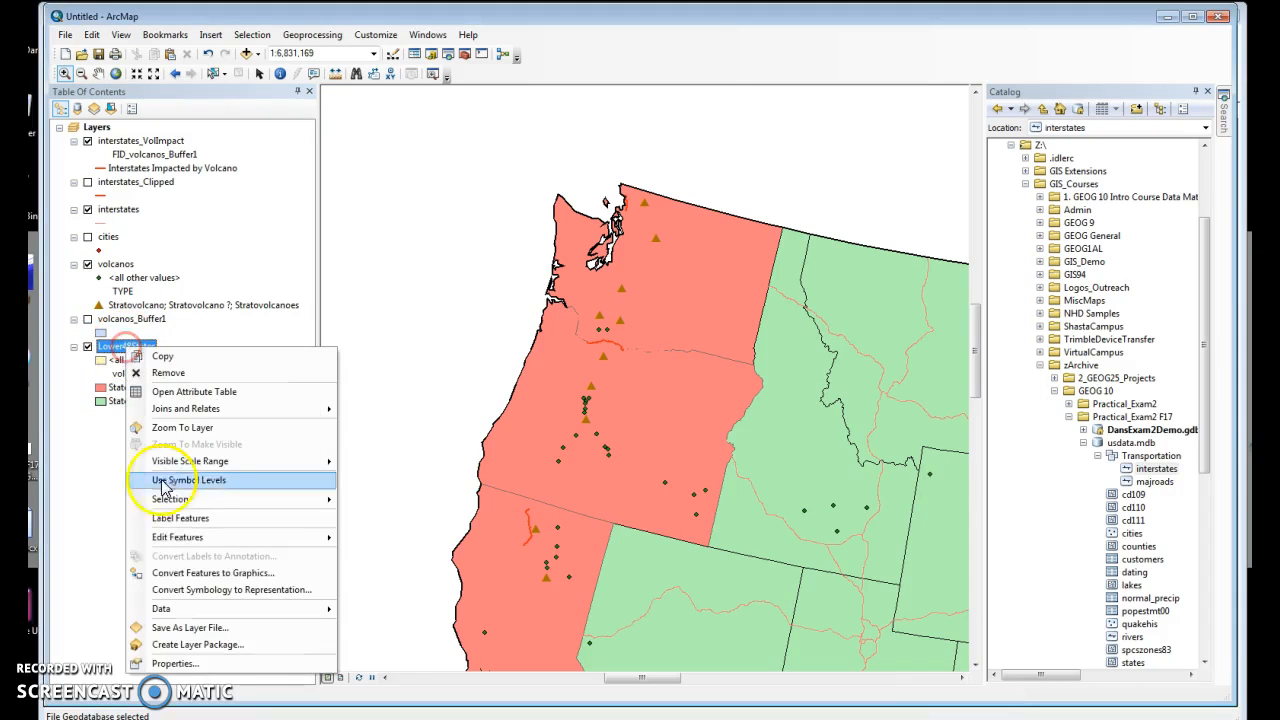
left_click(194, 648)
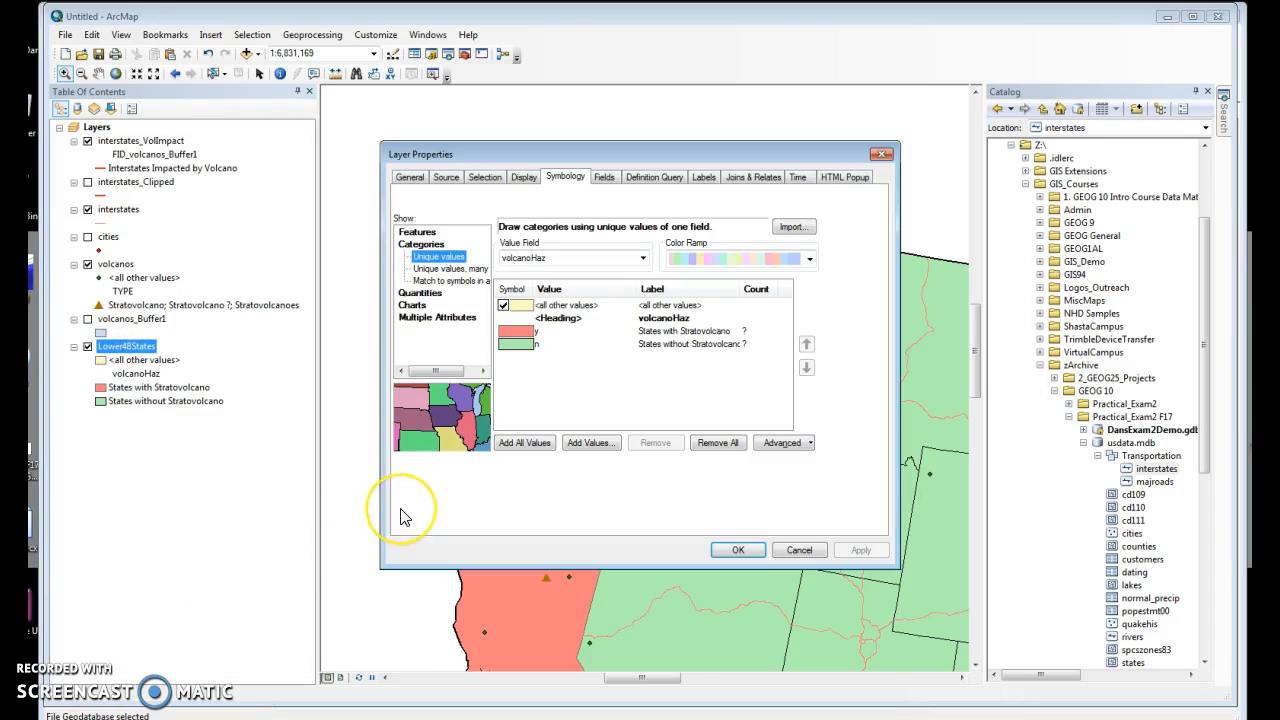
left_click(524, 176)
left_click_drag(511, 216, 558, 202)
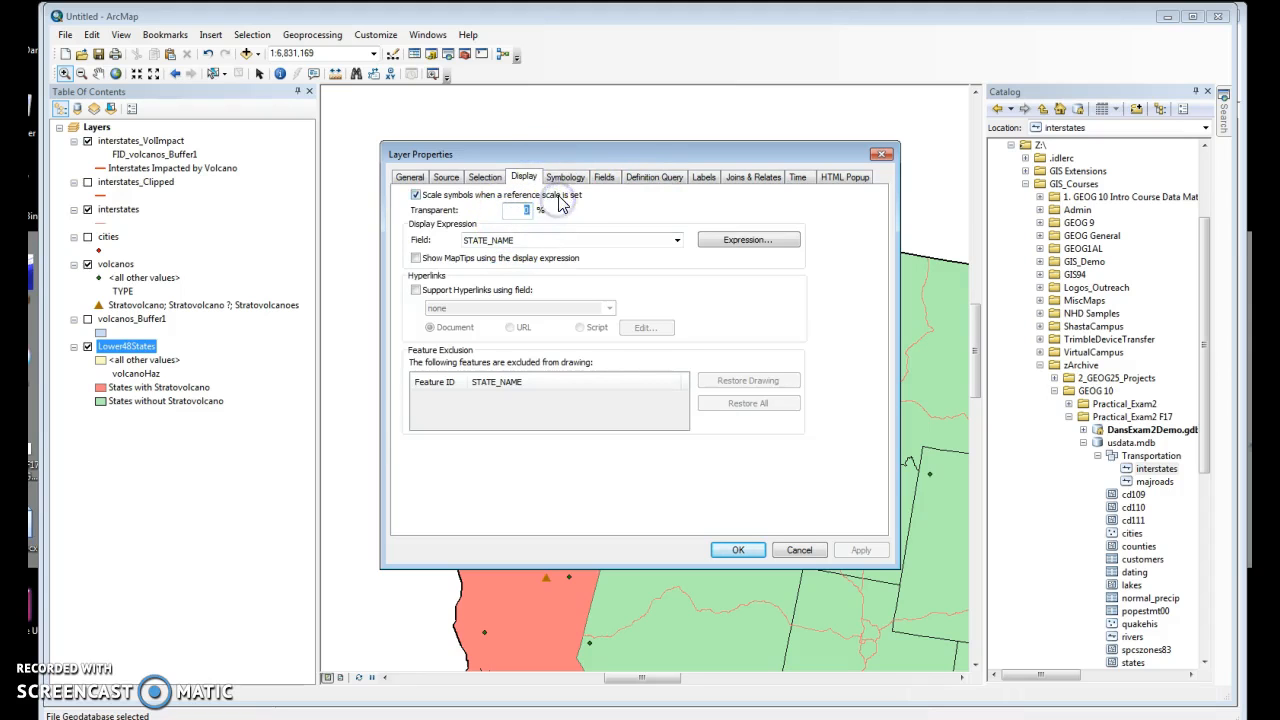
left_click(743, 549)
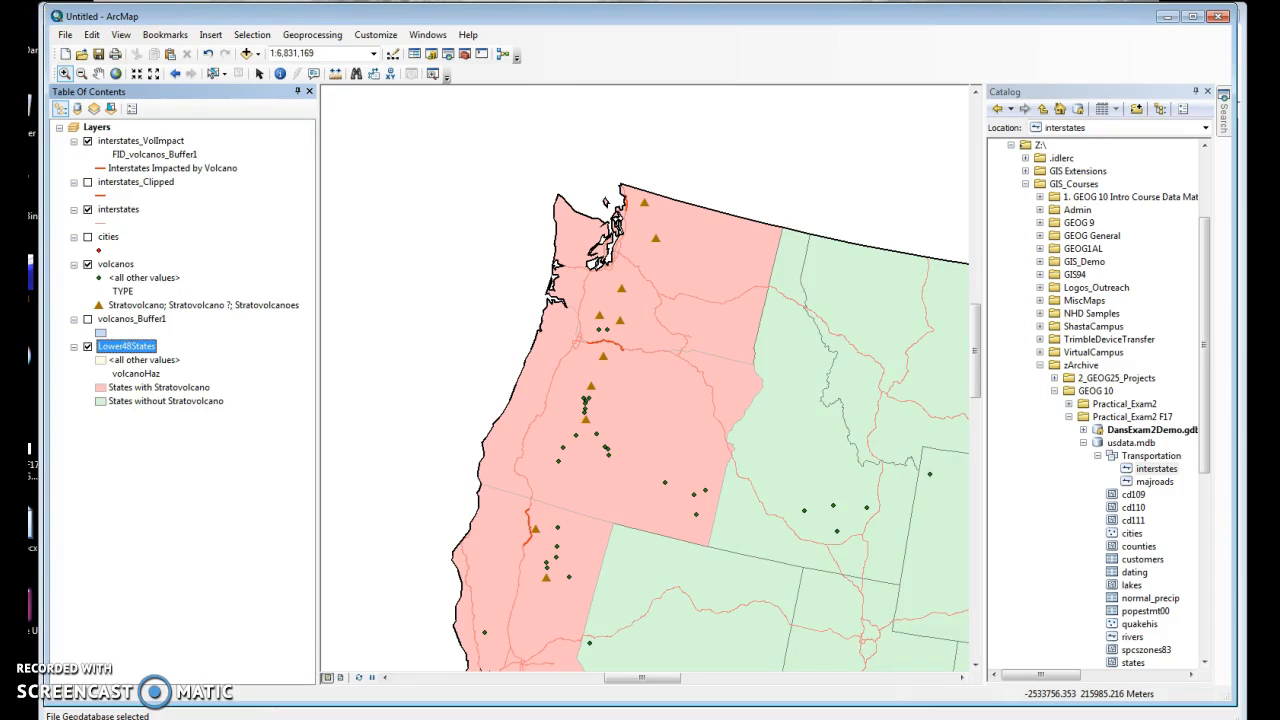
- Turn off the <all other values> symbol in the volcanos layer so only the stratovolcano types are drawn
left_click(87, 264)
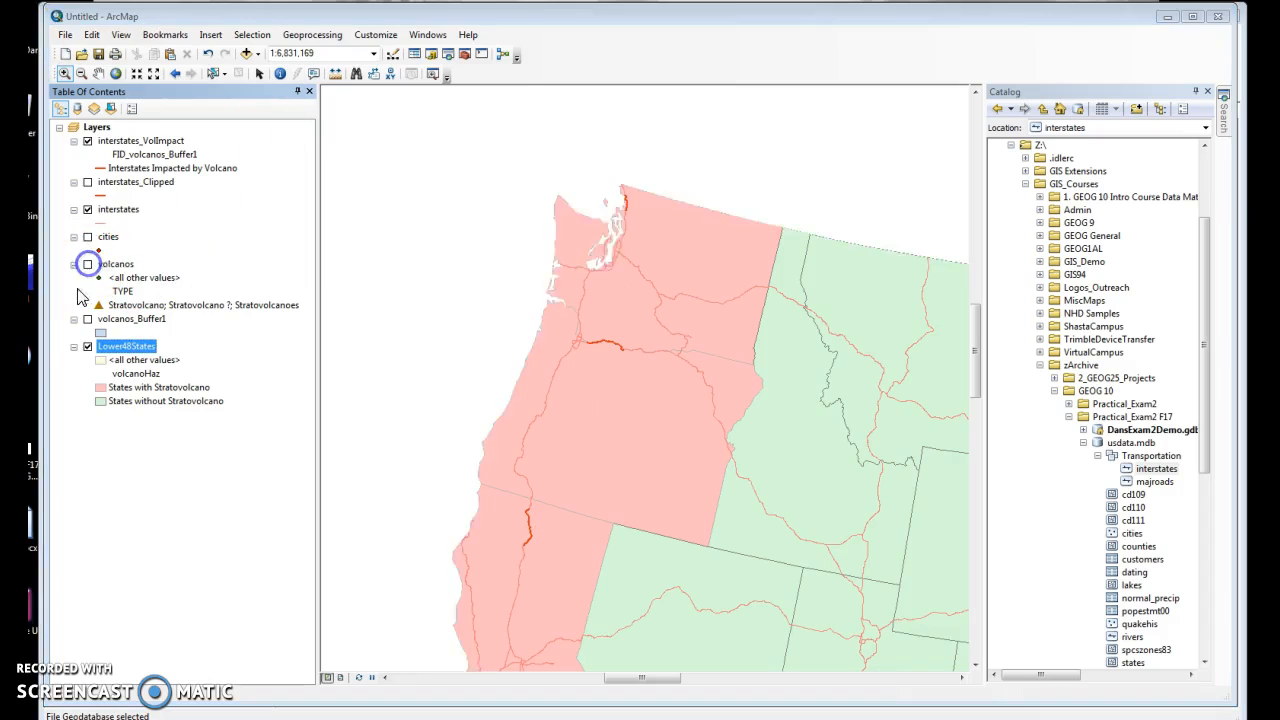
left_click(87, 264)
left_click(130, 277)
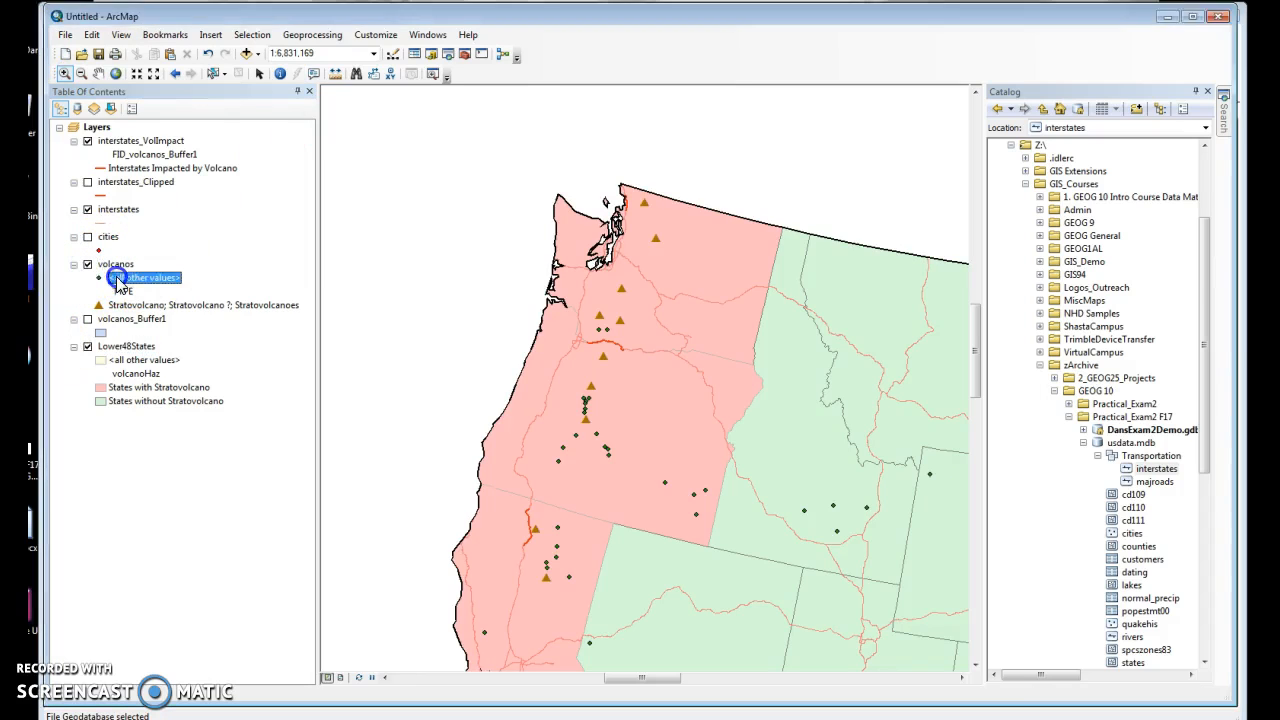
double_click(113, 277)
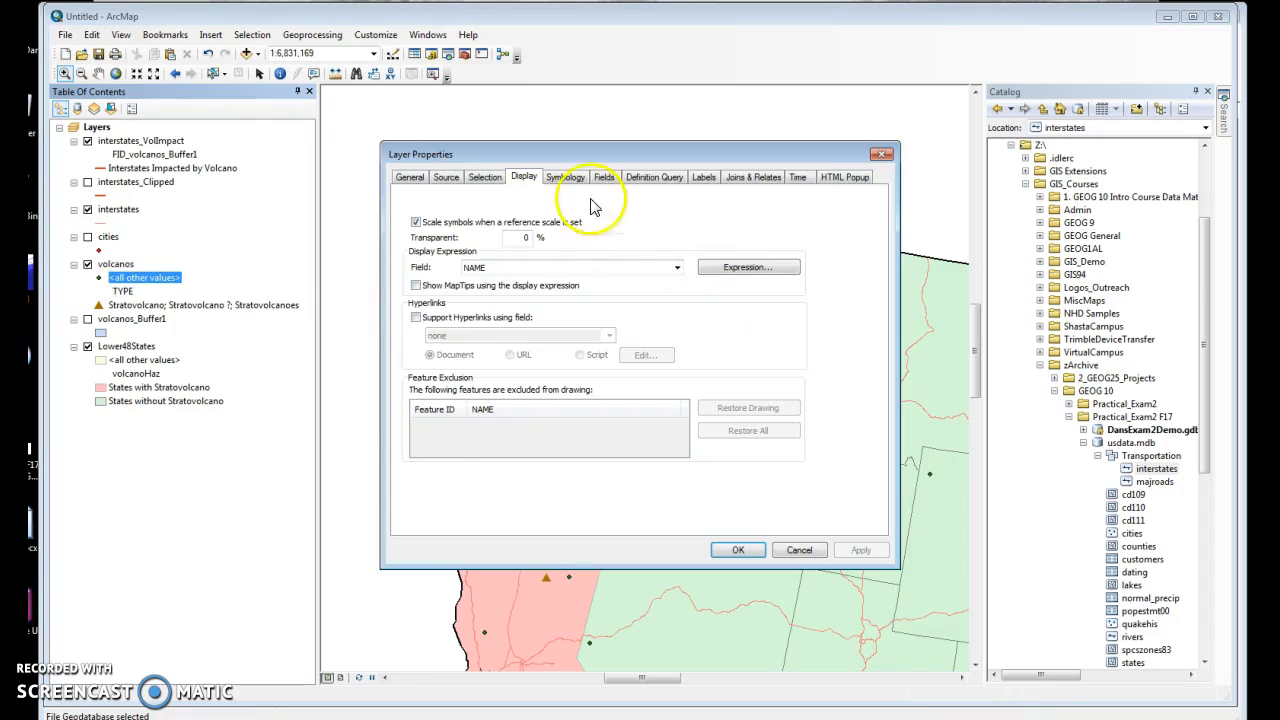
left_click(565, 176)
right_click(503, 270)
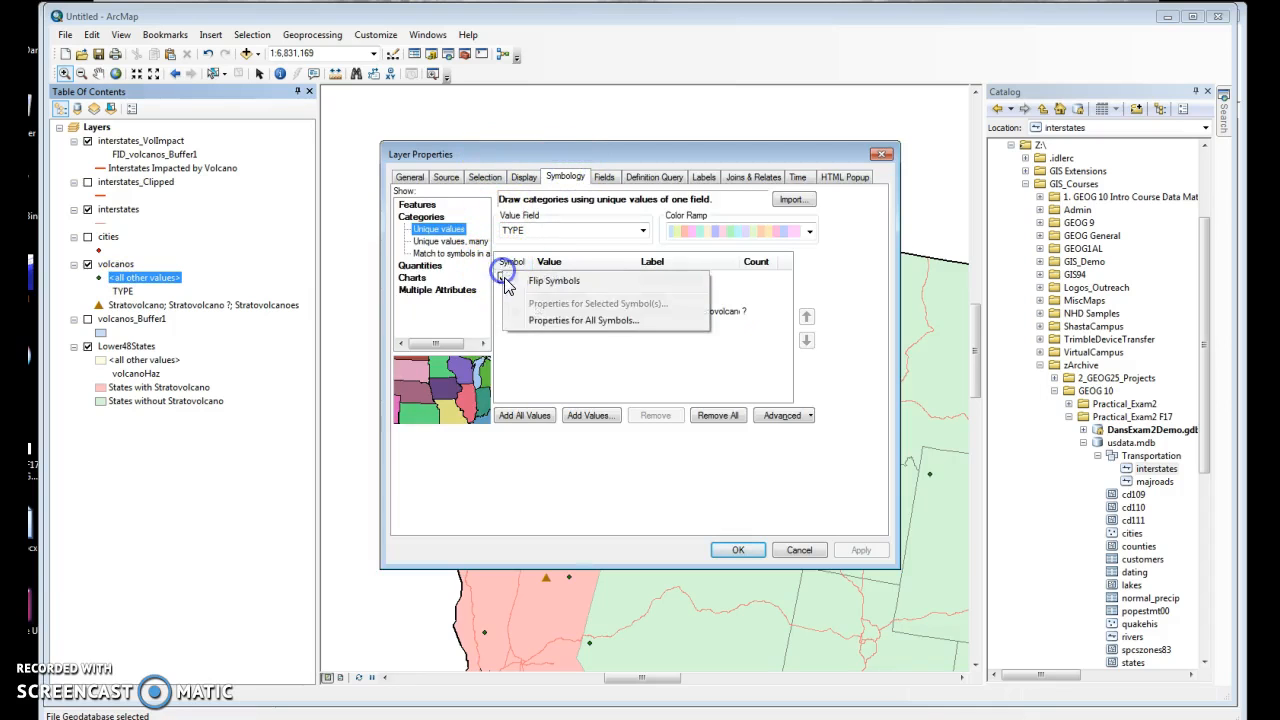
left_click(507, 285)
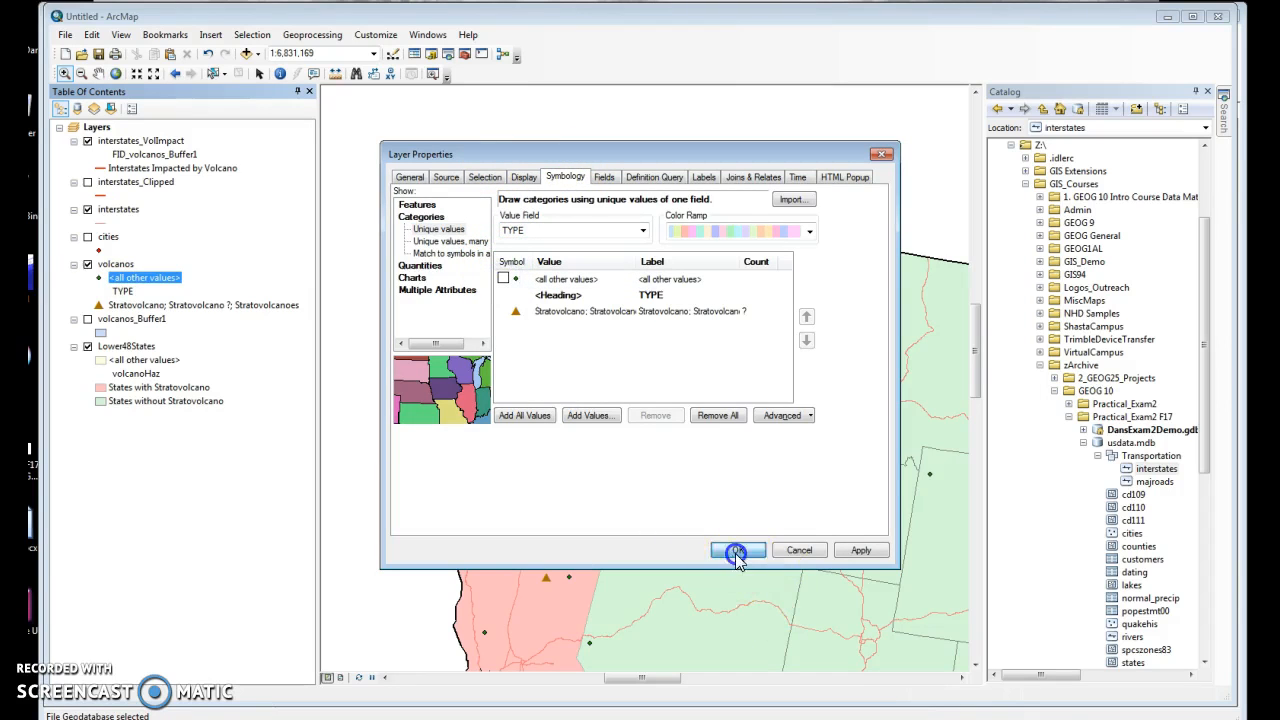
left_click(736, 552)
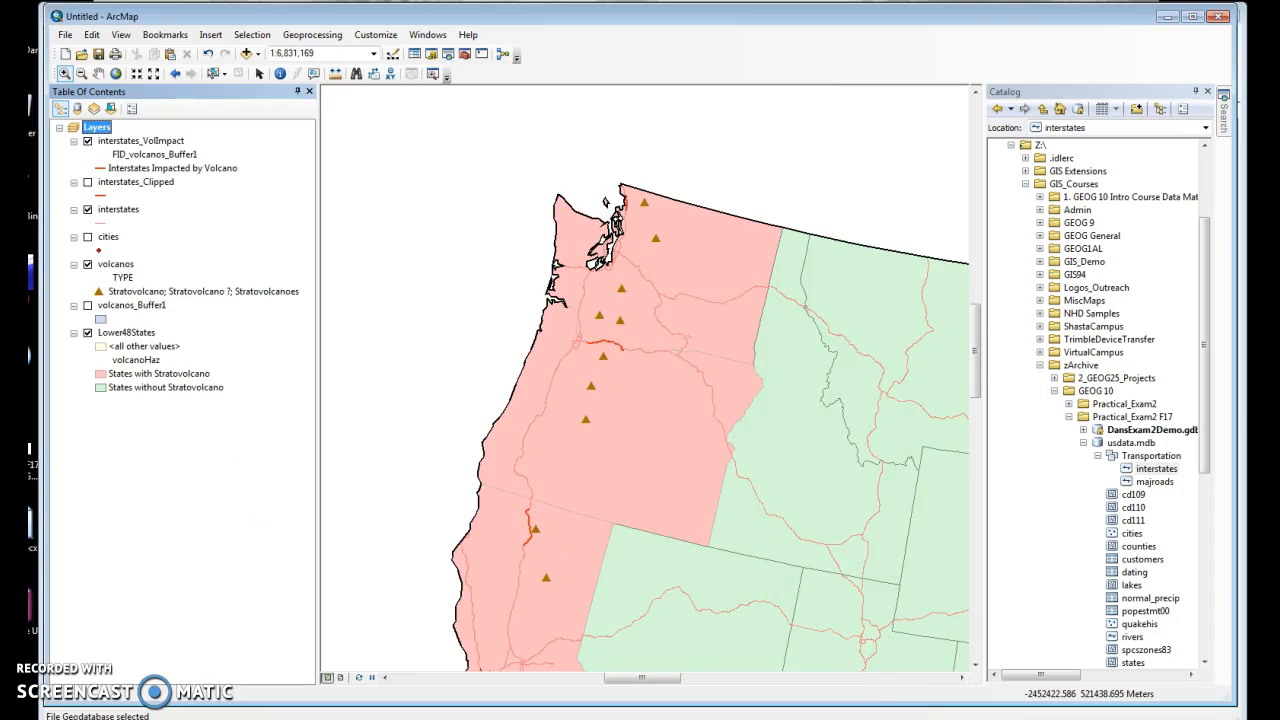
- Insert a new data frame and paste a copy of the Lower48States layer into it
right_click(140, 333)
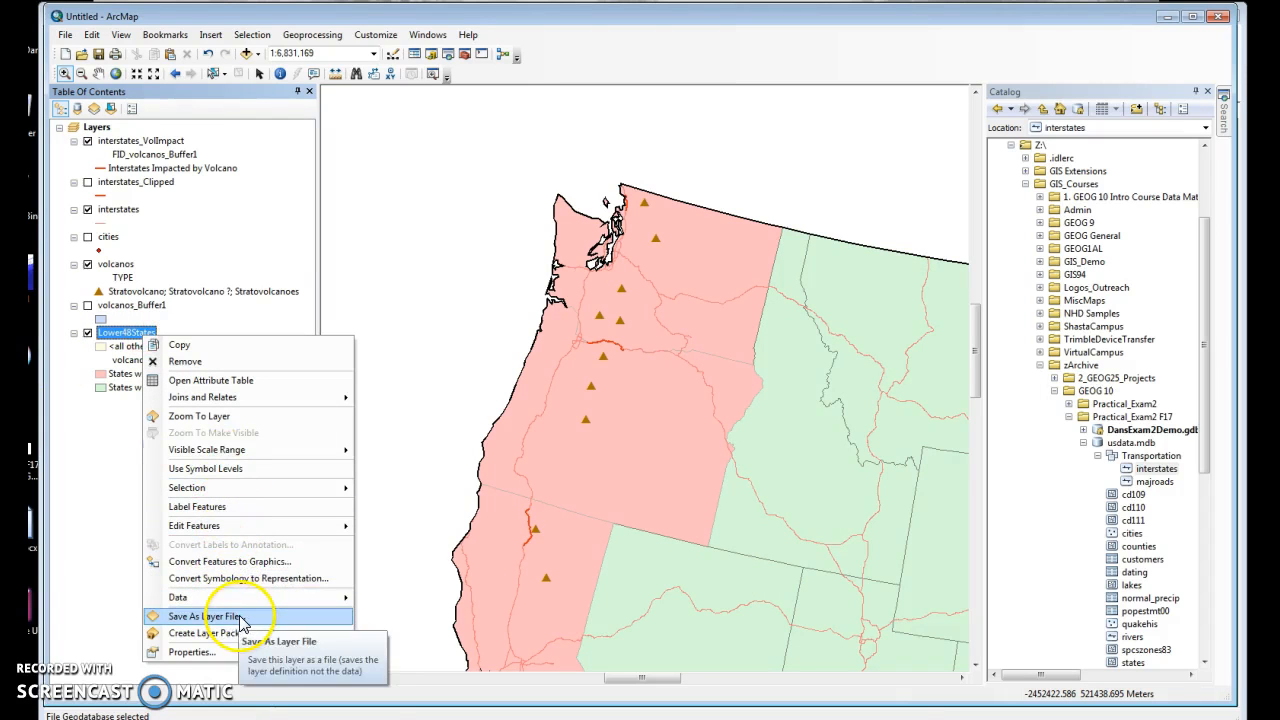
left_click(258, 414)
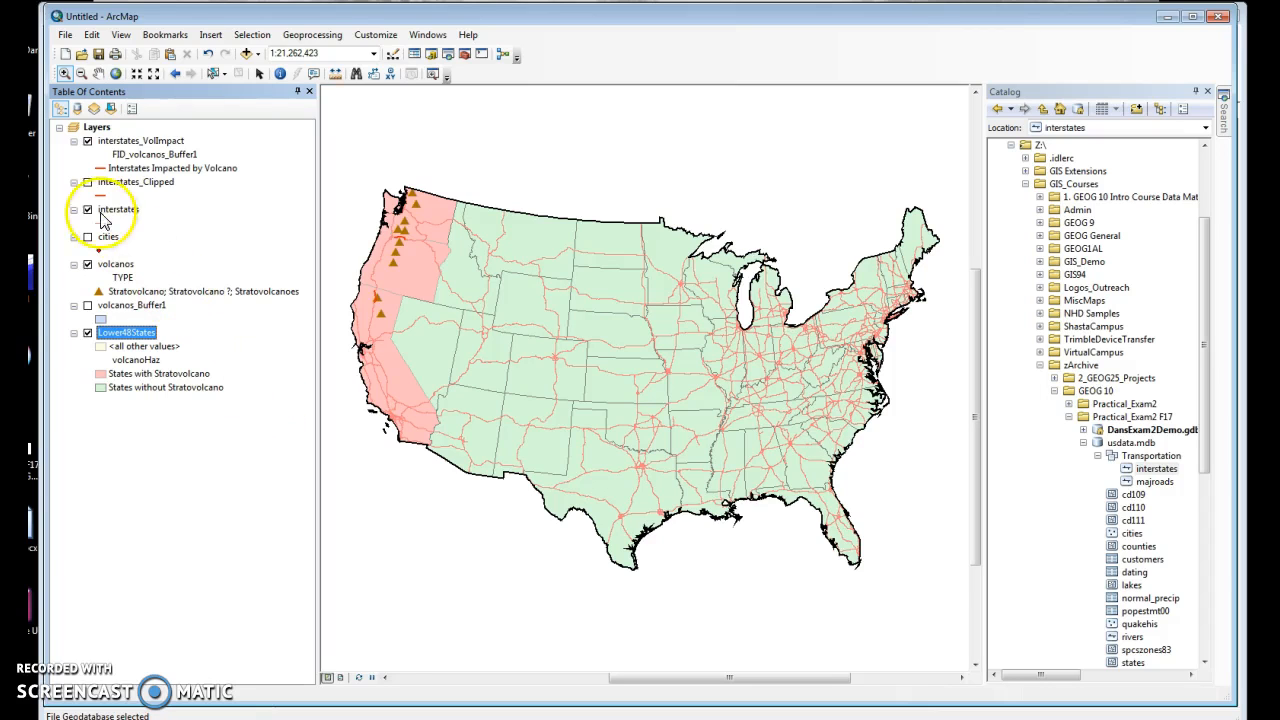
left_click(59, 128)
left_click(211, 34)
left_click(243, 51)
right_click(112, 156)
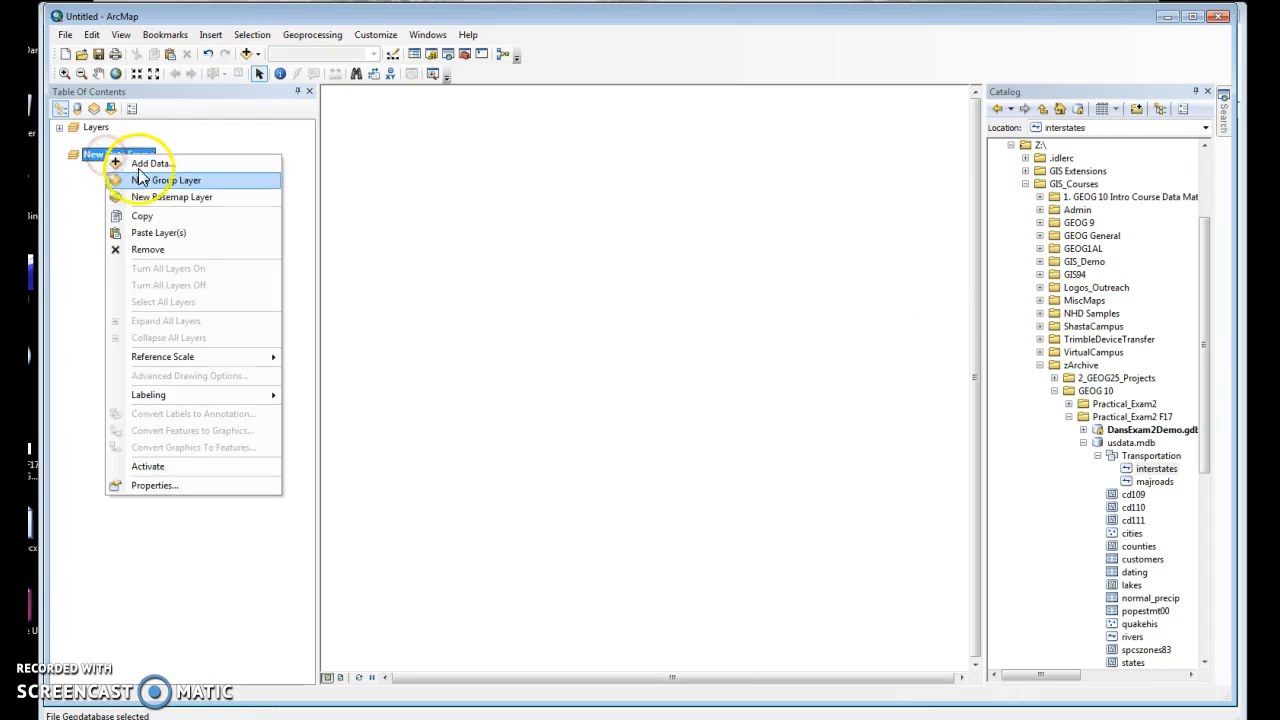
left_click(163, 233)
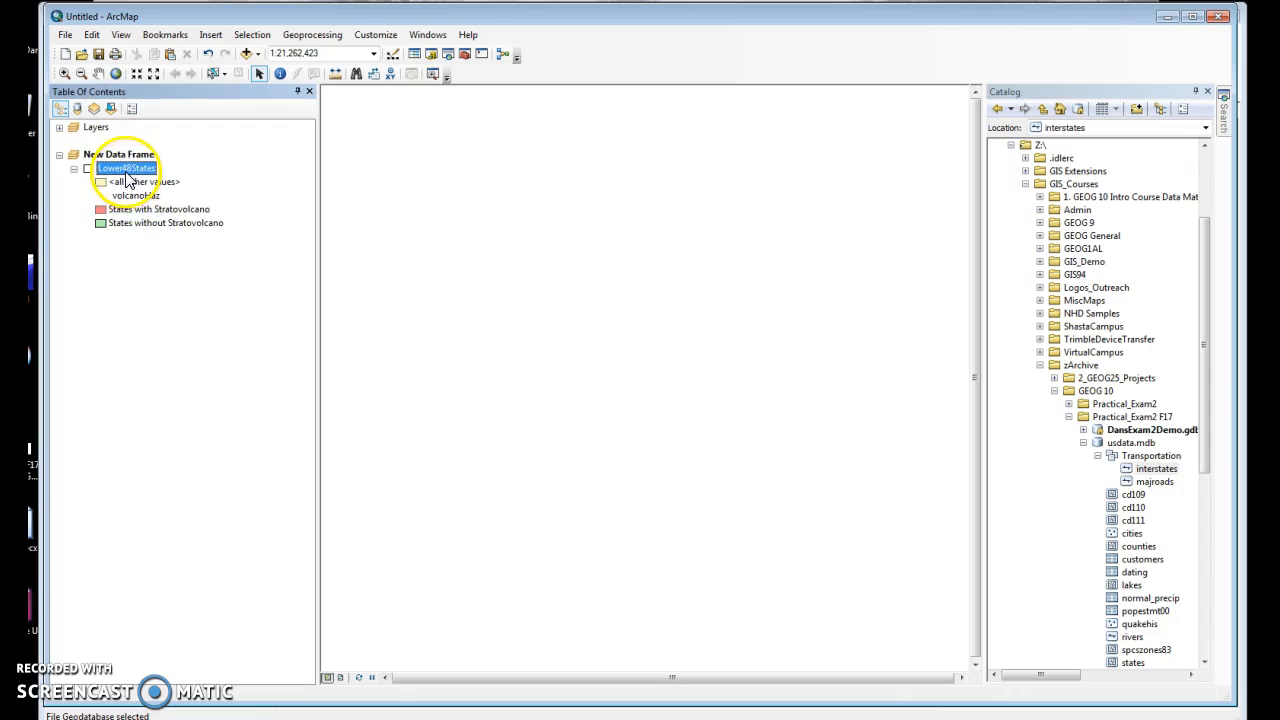
- Symbolize the copied Lower48States layer with a single Lilac fill symbol and make the layer visible
key("F2")
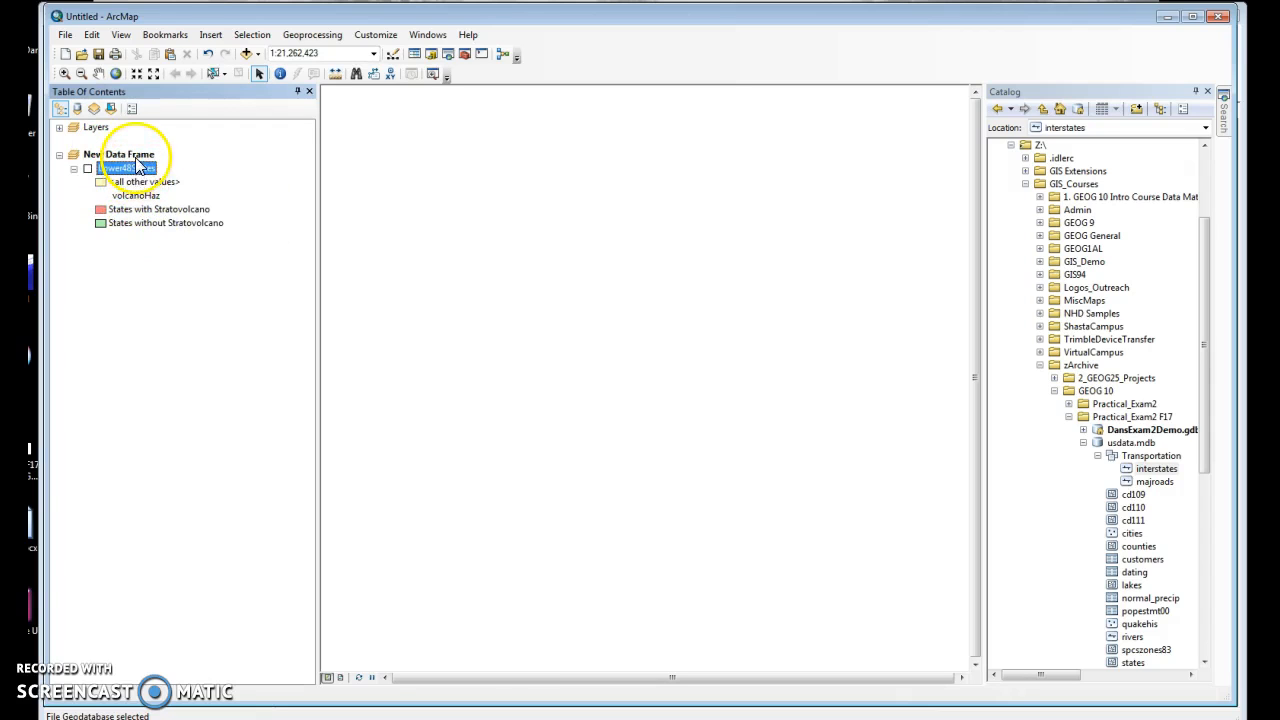
right_click(130, 174)
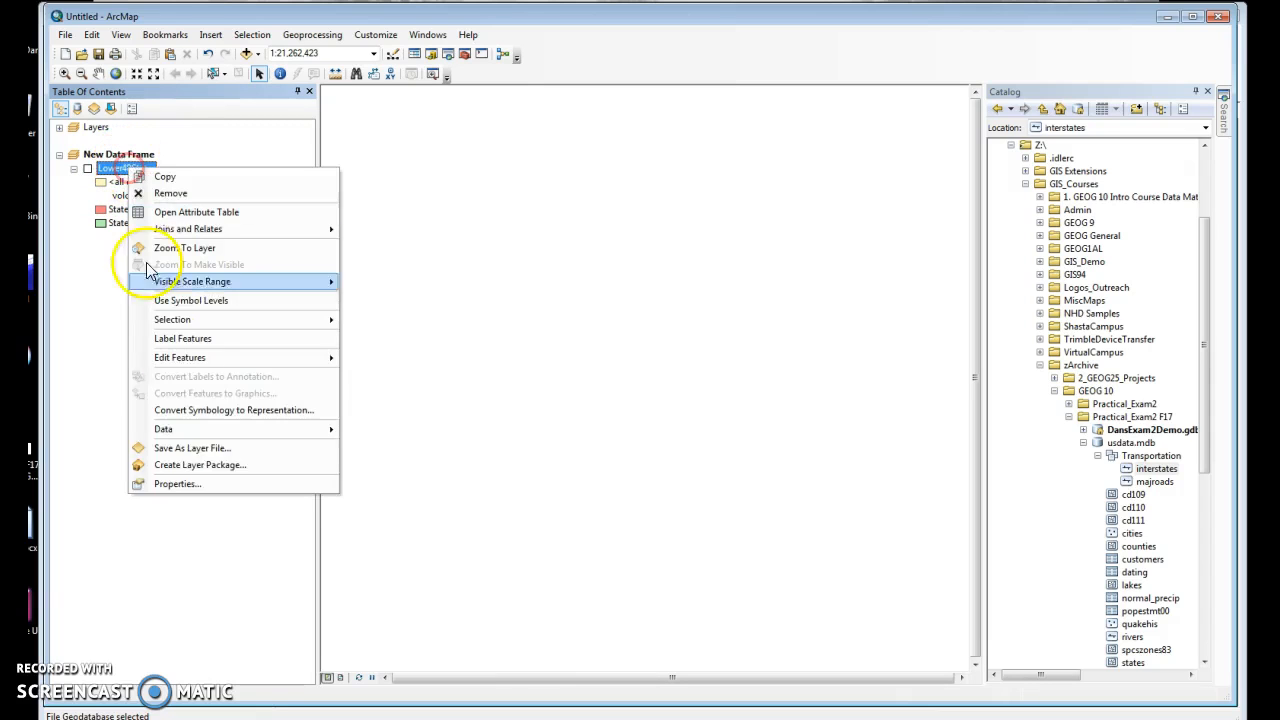
left_click(219, 488)
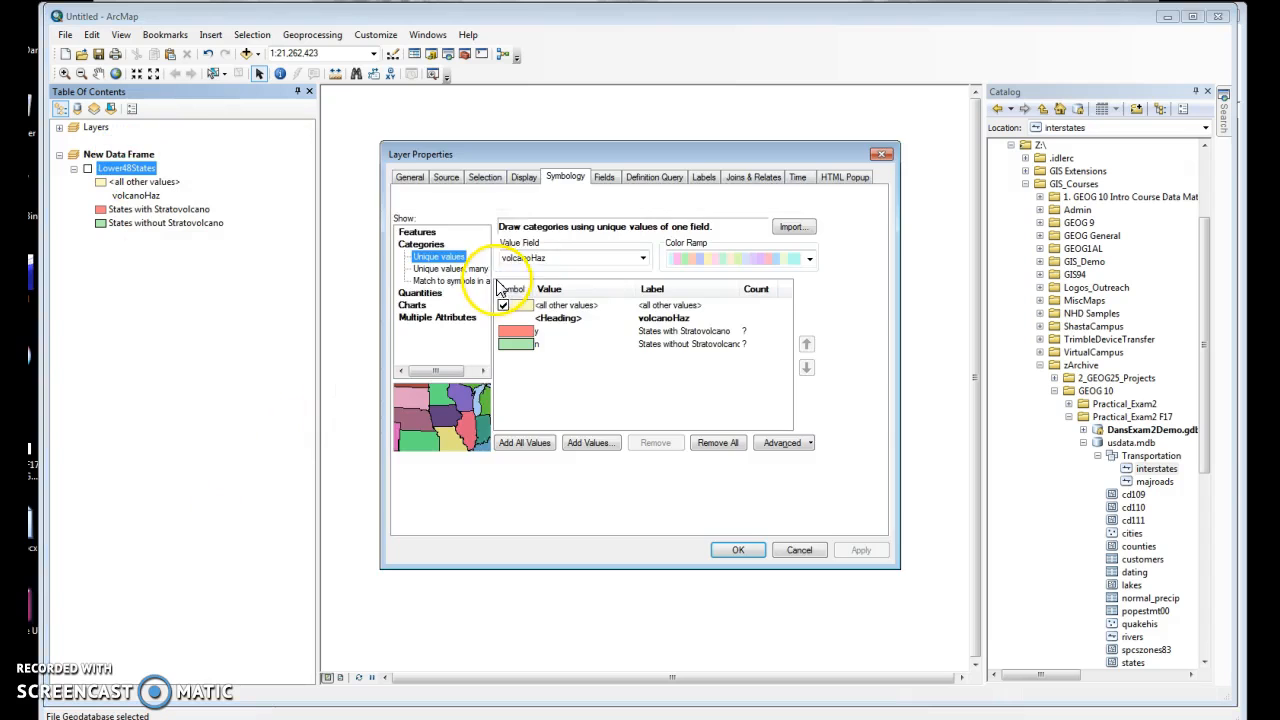
left_click(414, 231)
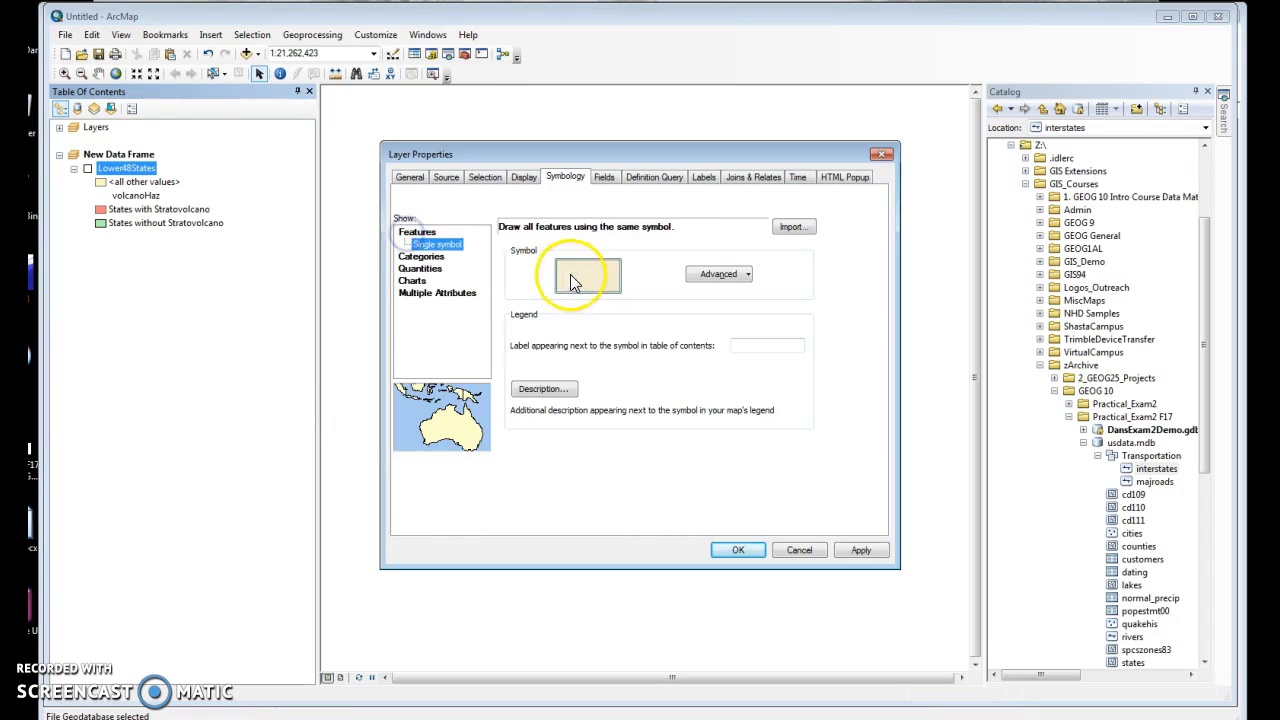
left_click(550, 266)
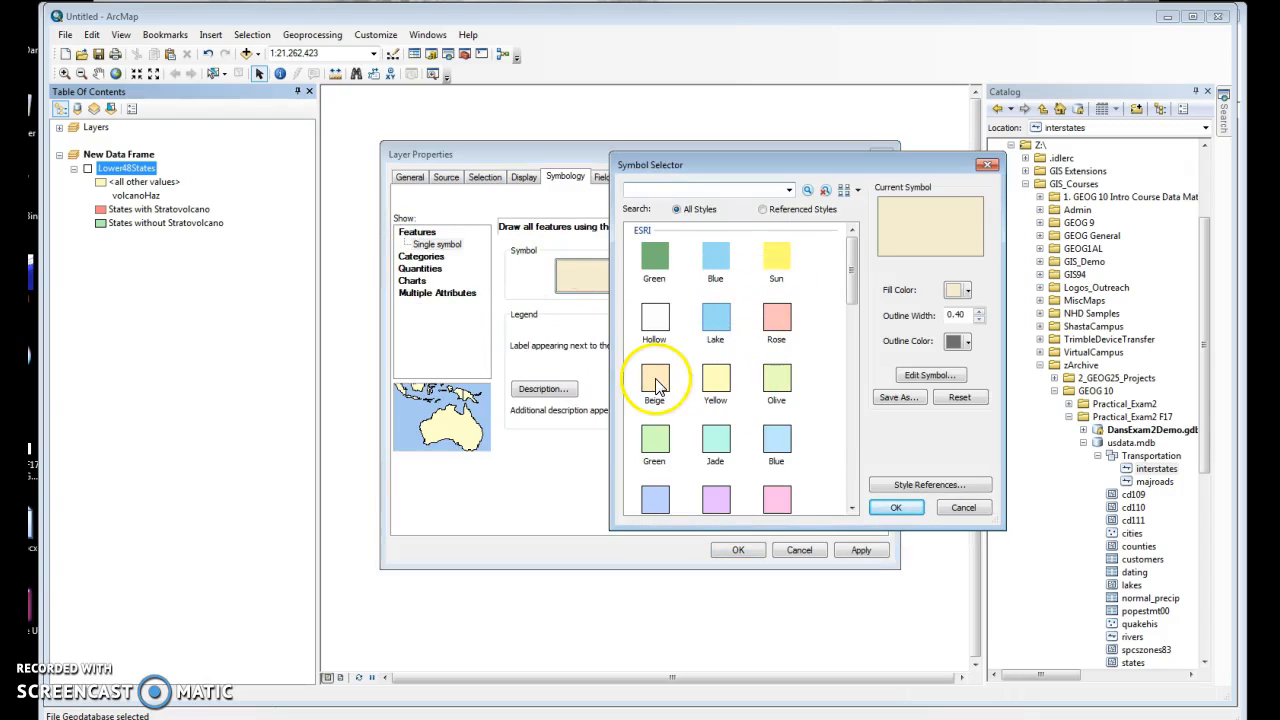
left_click(655, 440)
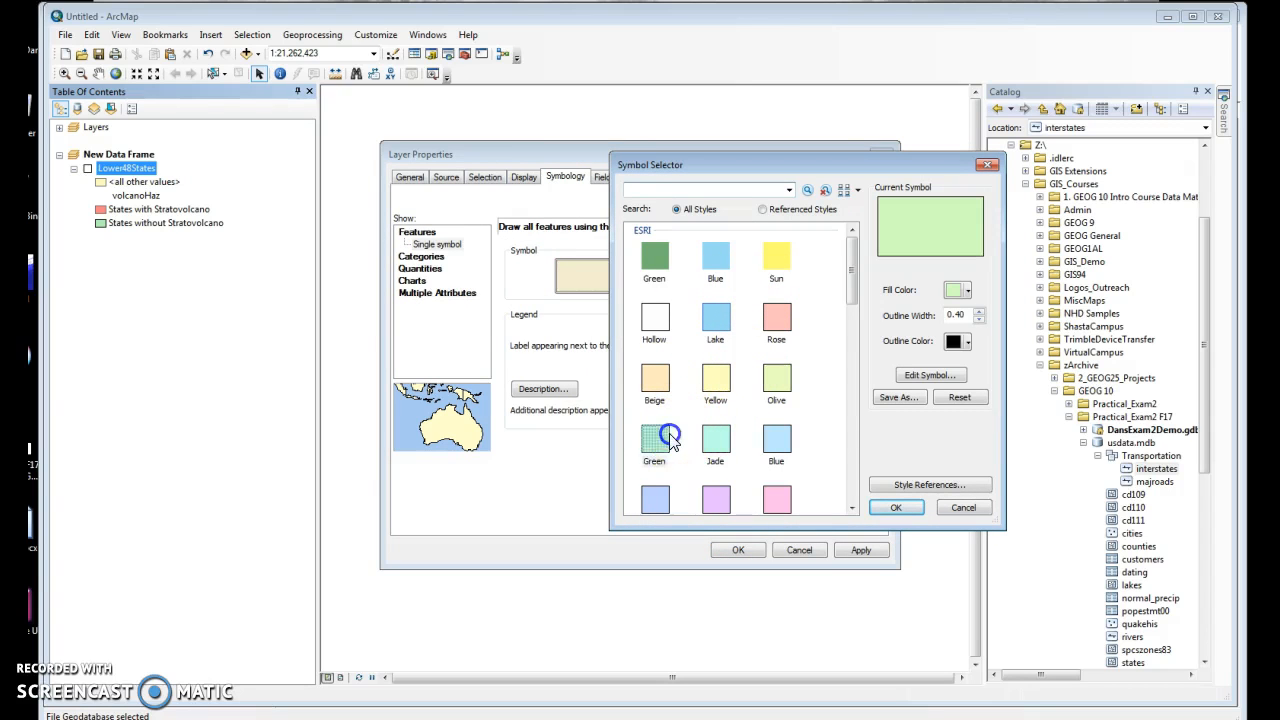
left_click(718, 500)
left_click(734, 549)
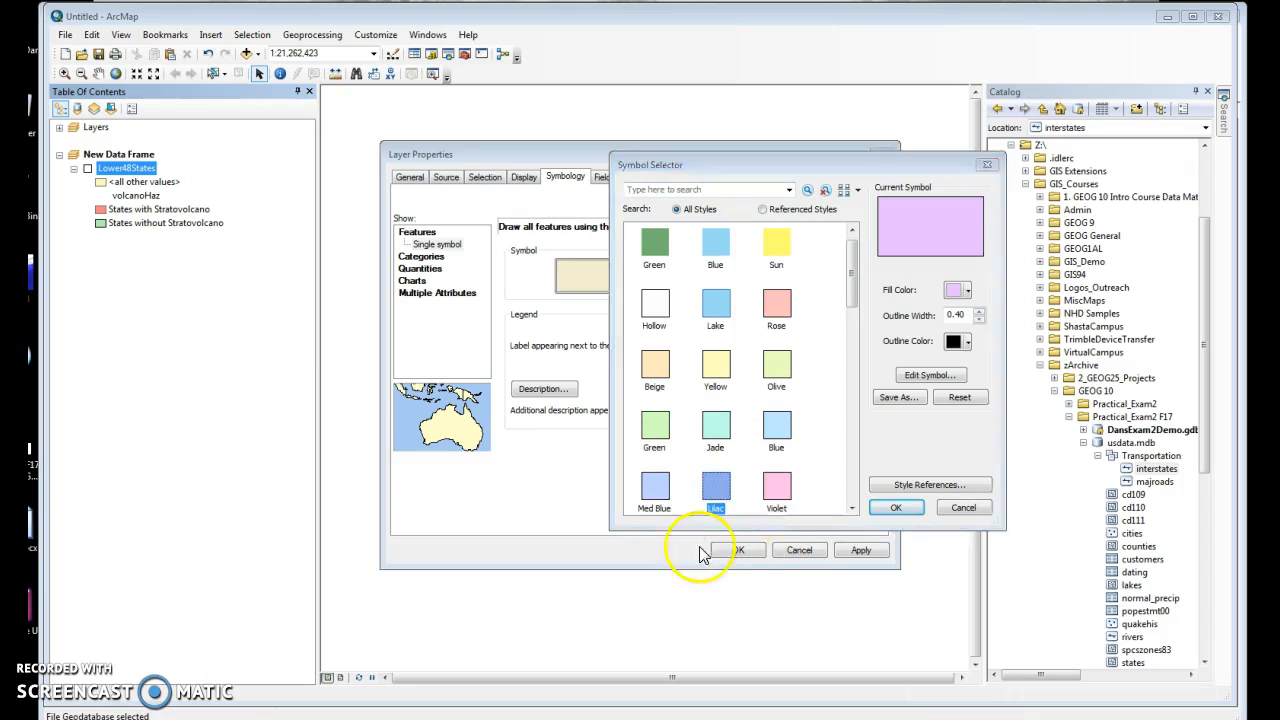
left_click(905, 512)
left_click(738, 550)
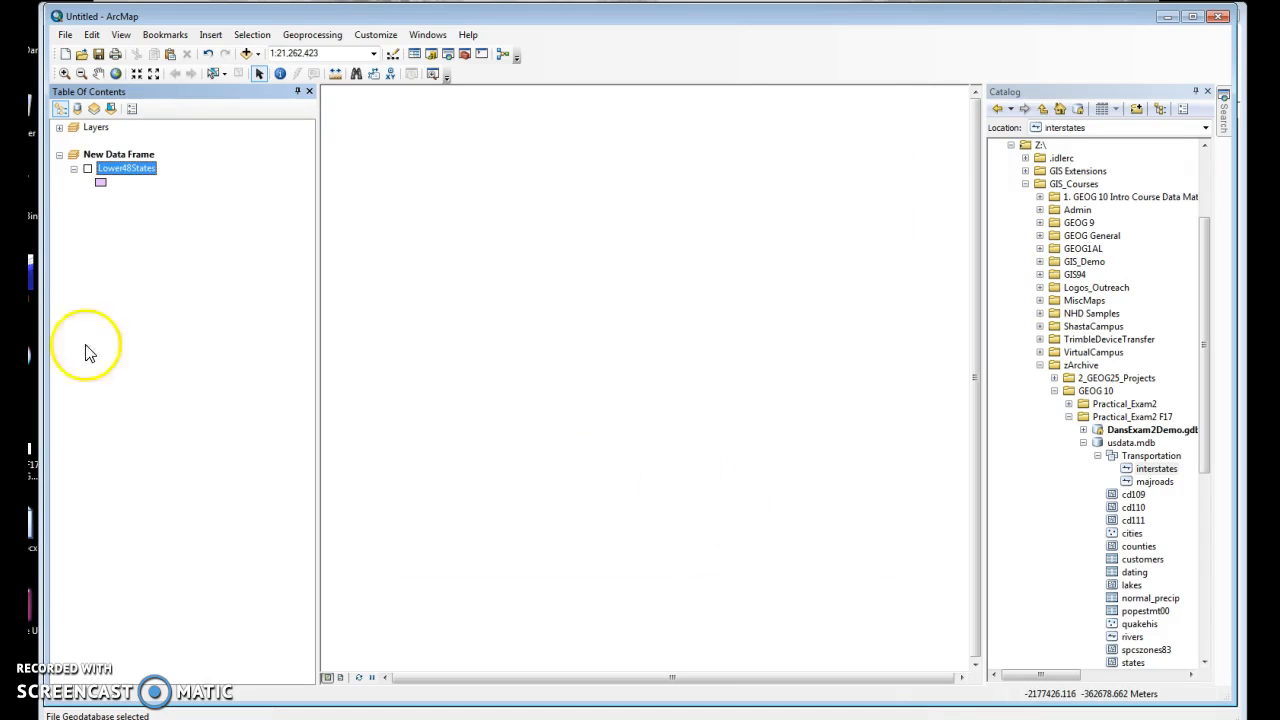
left_click(87, 168)
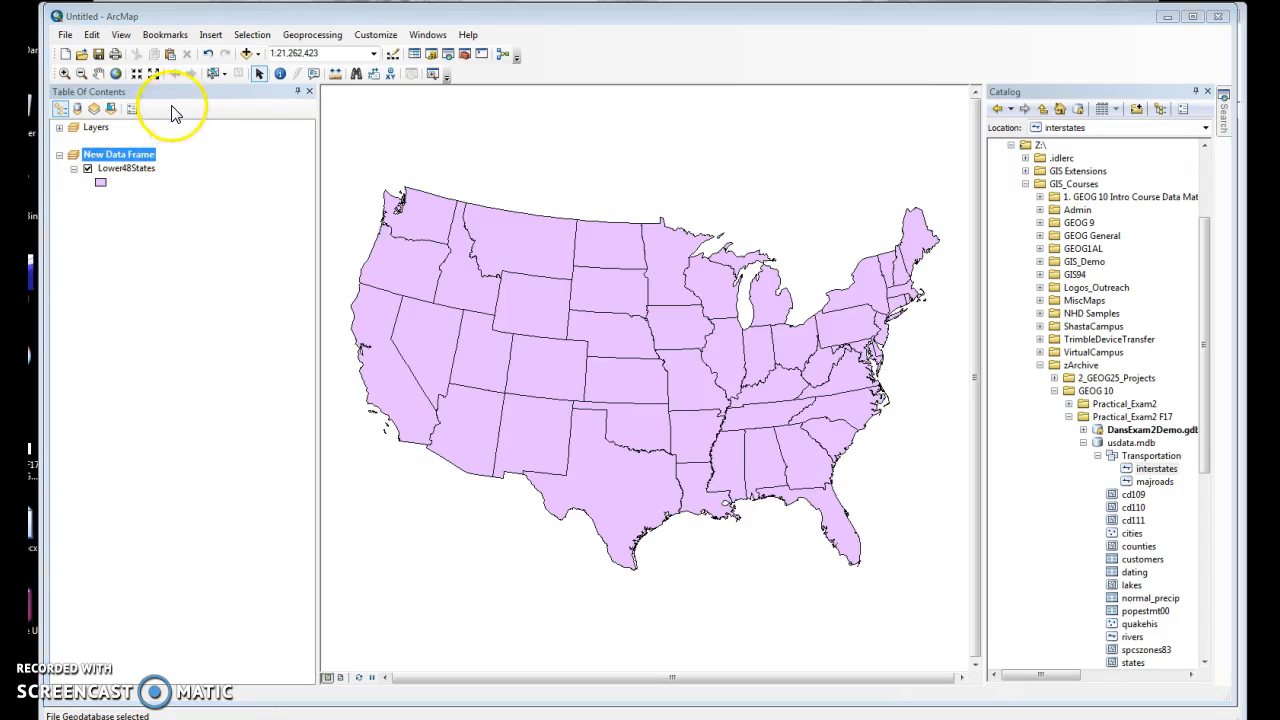
- Add the US_Population_2017.csv table to the new data frame from the 5.Exams folder of GEOG 10 Intro GIS
left_click(1085, 442)
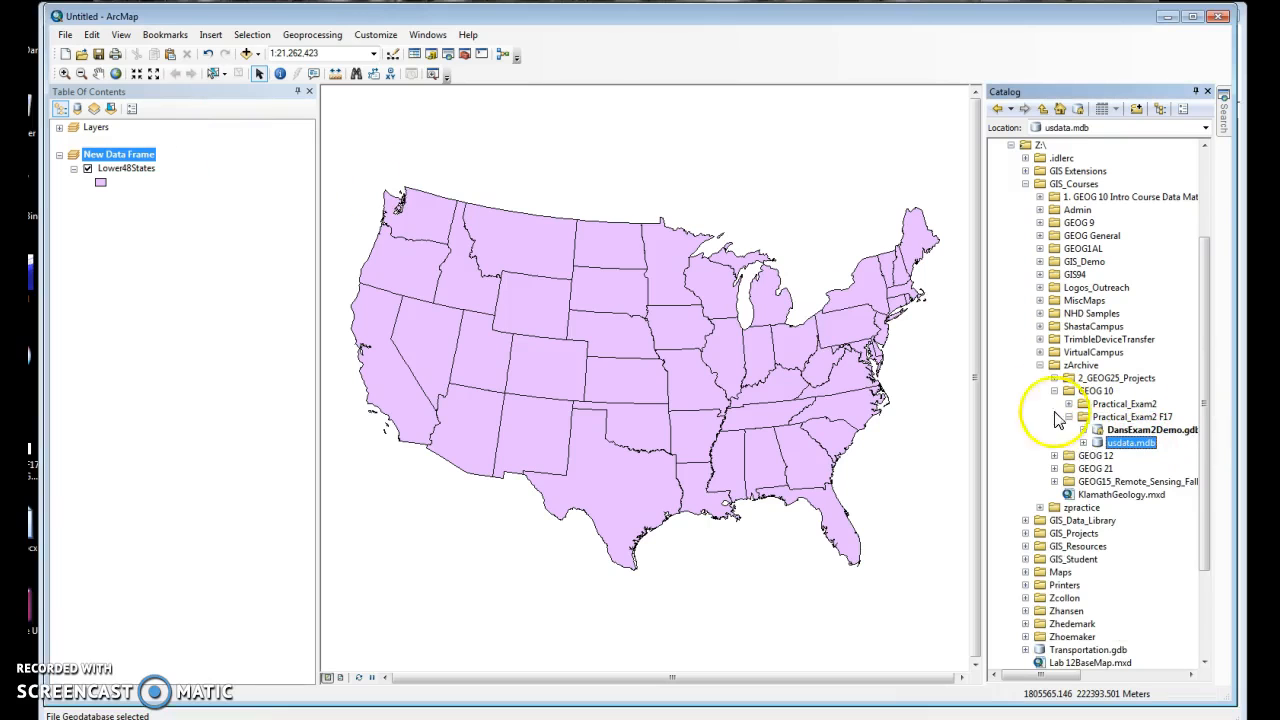
left_click(246, 53)
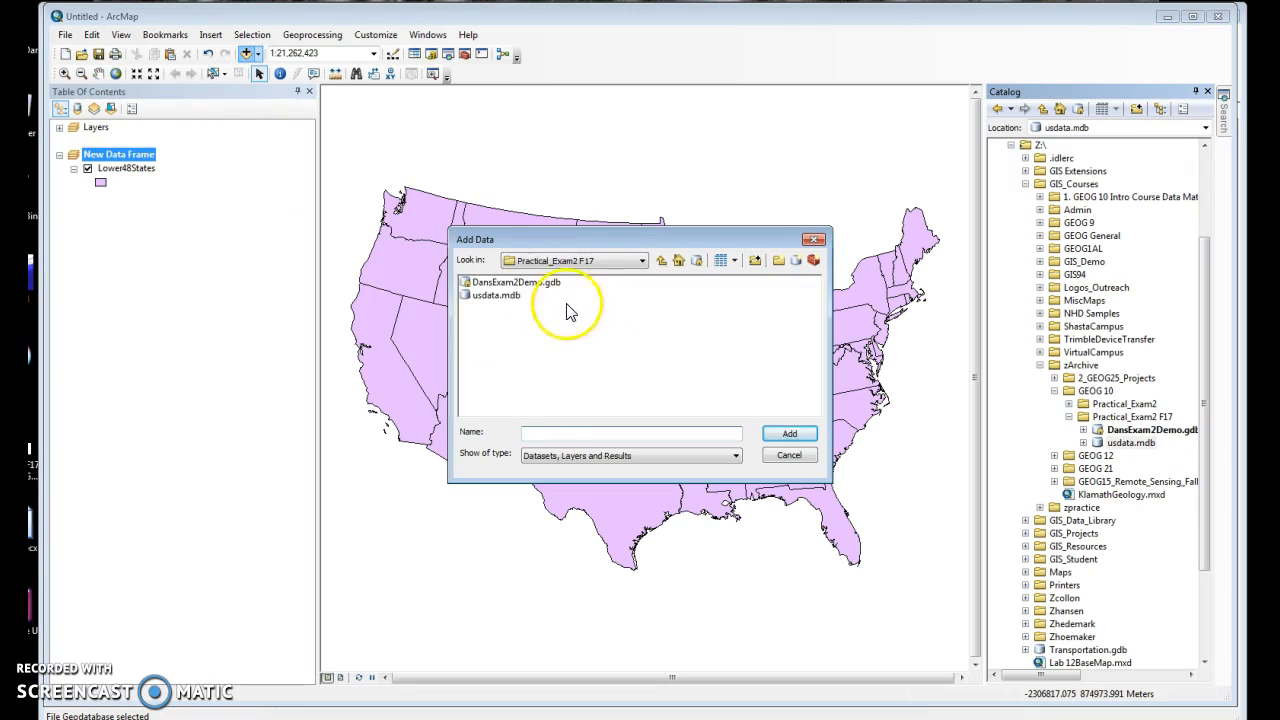
left_click(545, 262)
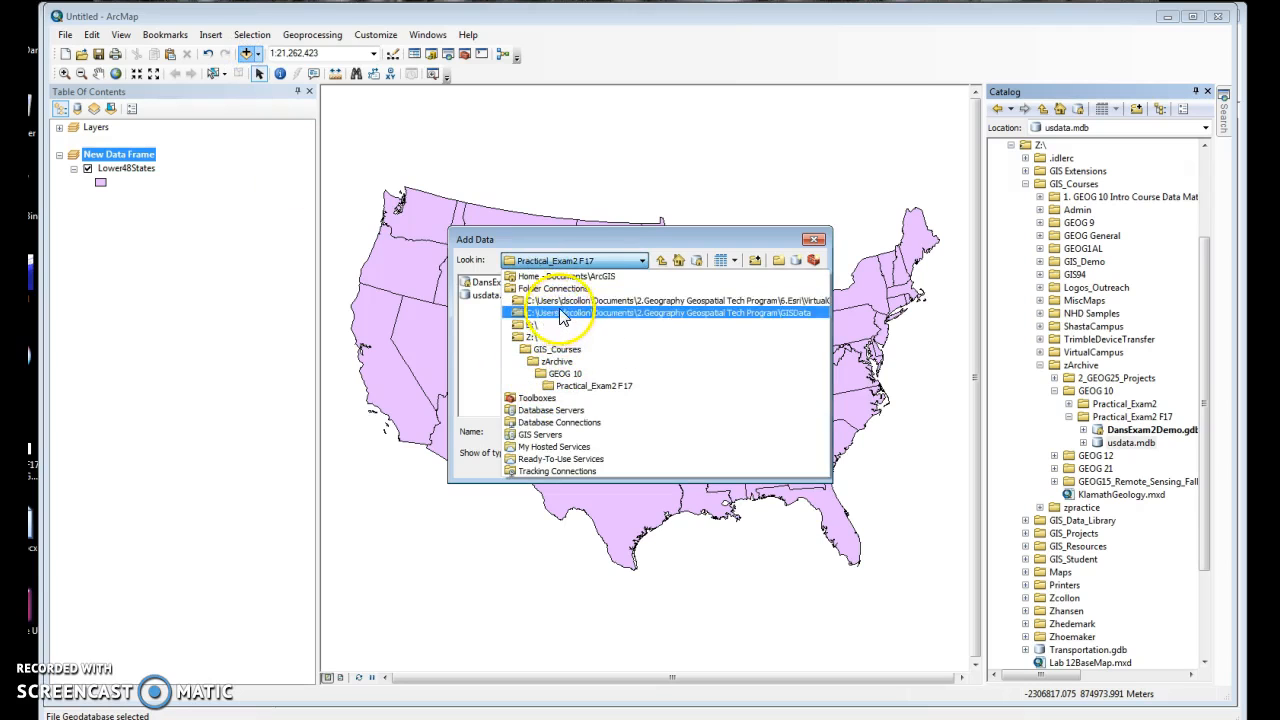
left_click(553, 336)
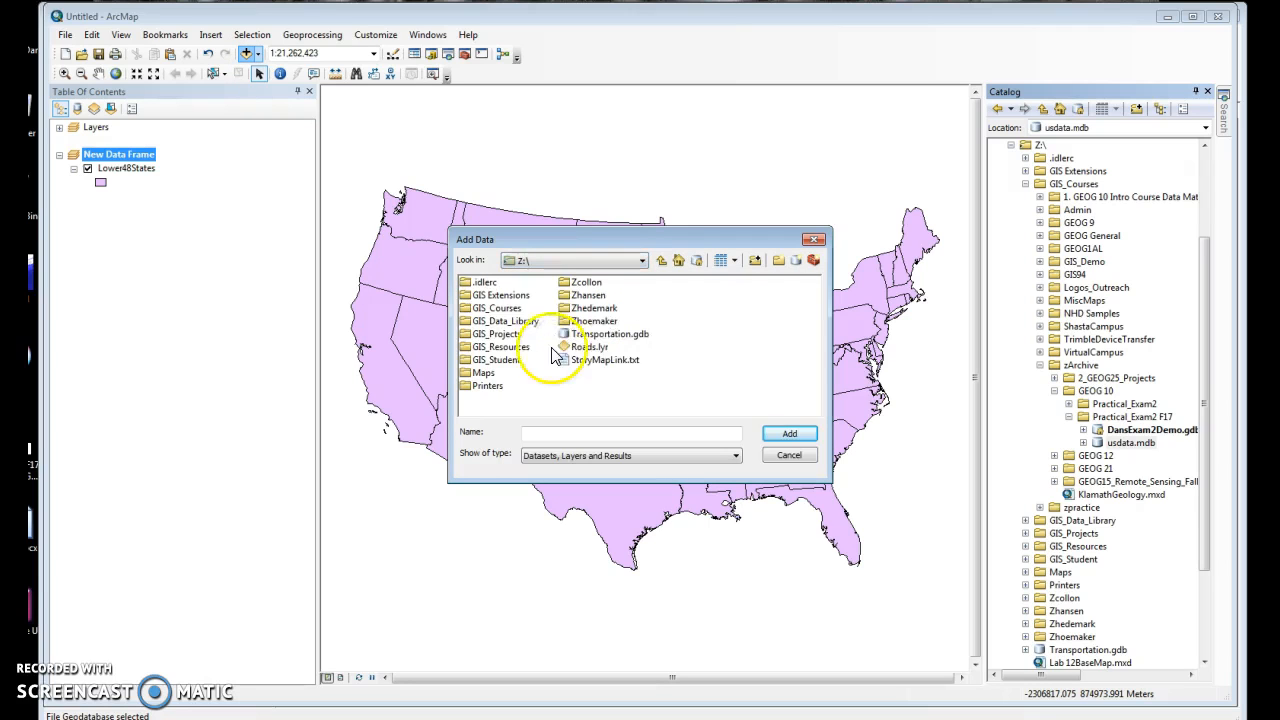
double_click(590, 284)
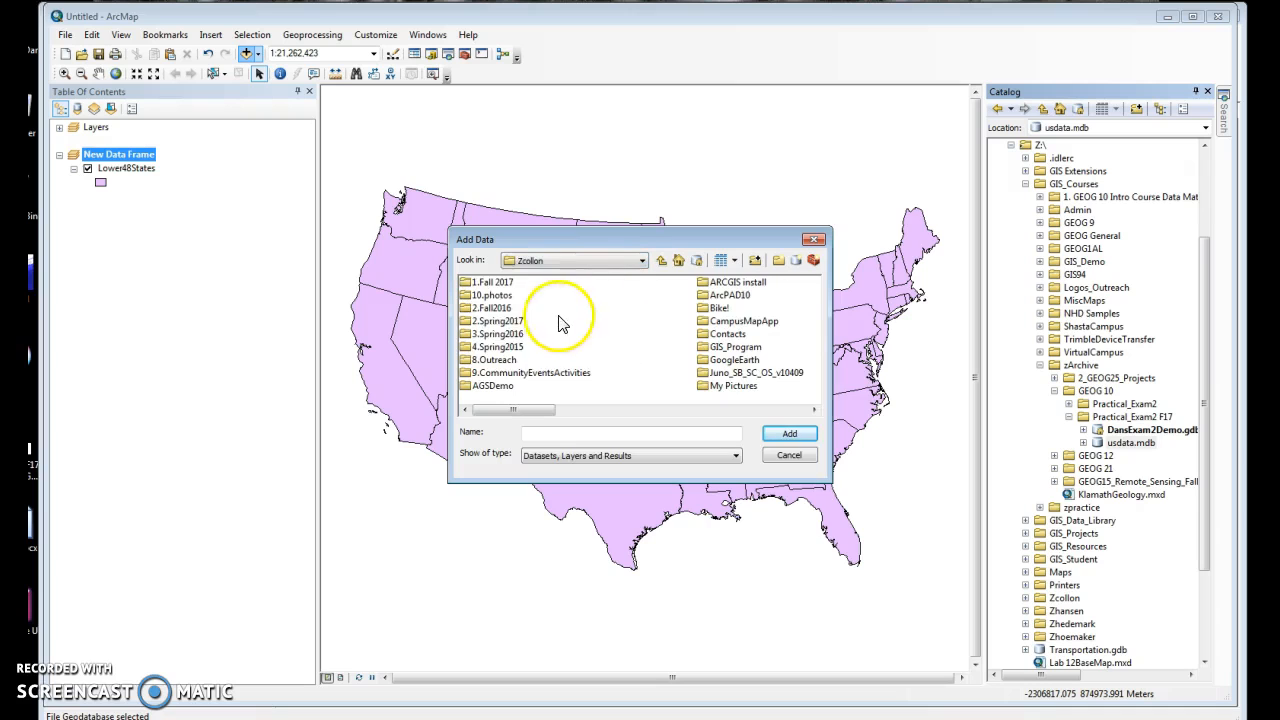
double_click(492, 283)
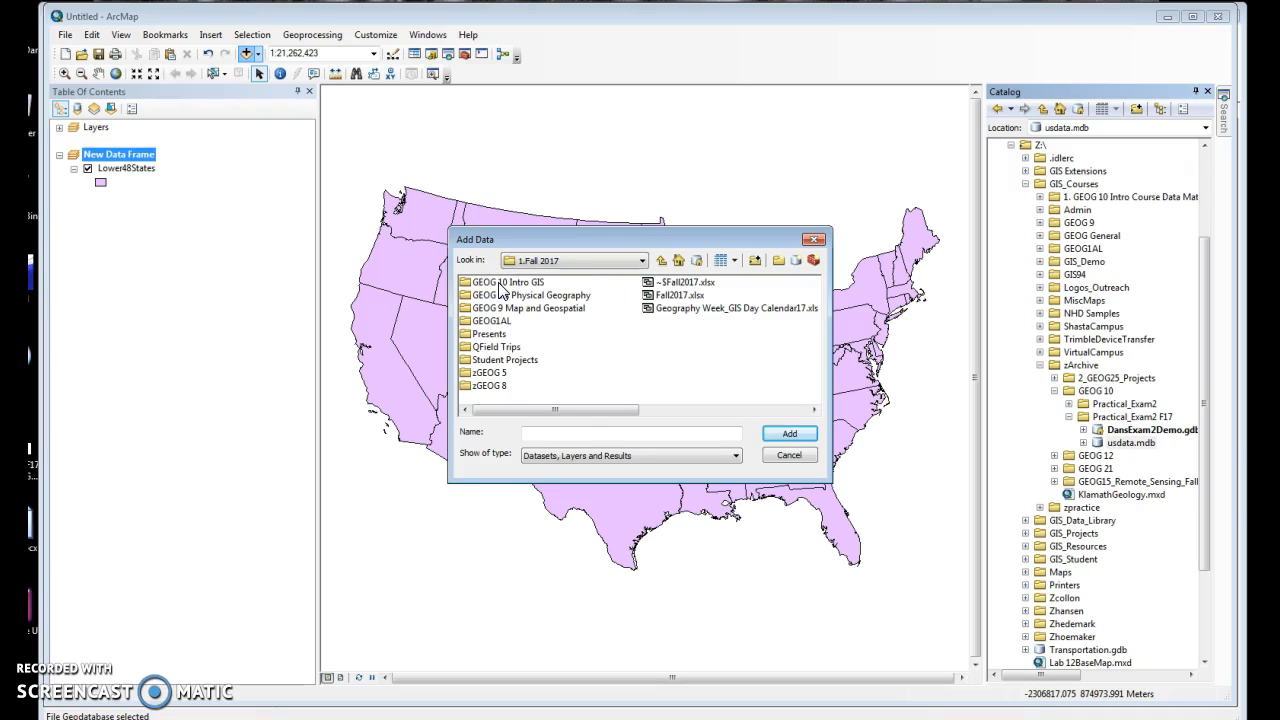
double_click(499, 284)
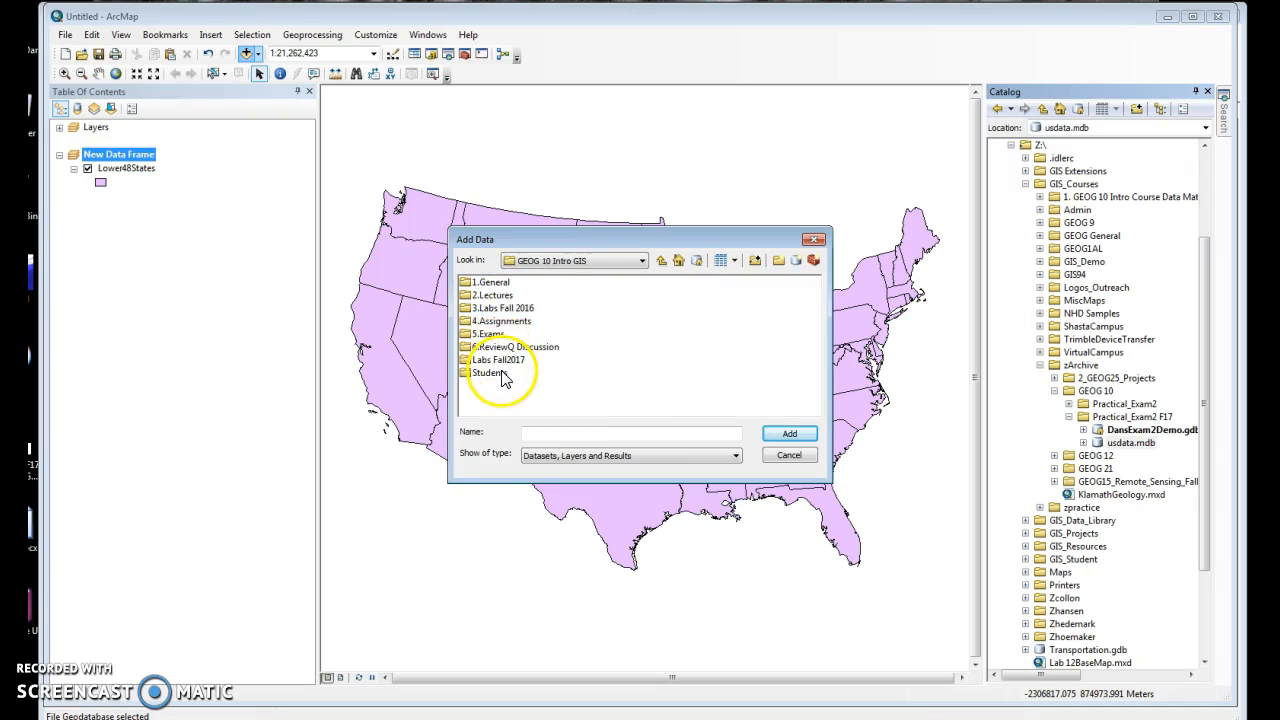
double_click(503, 333)
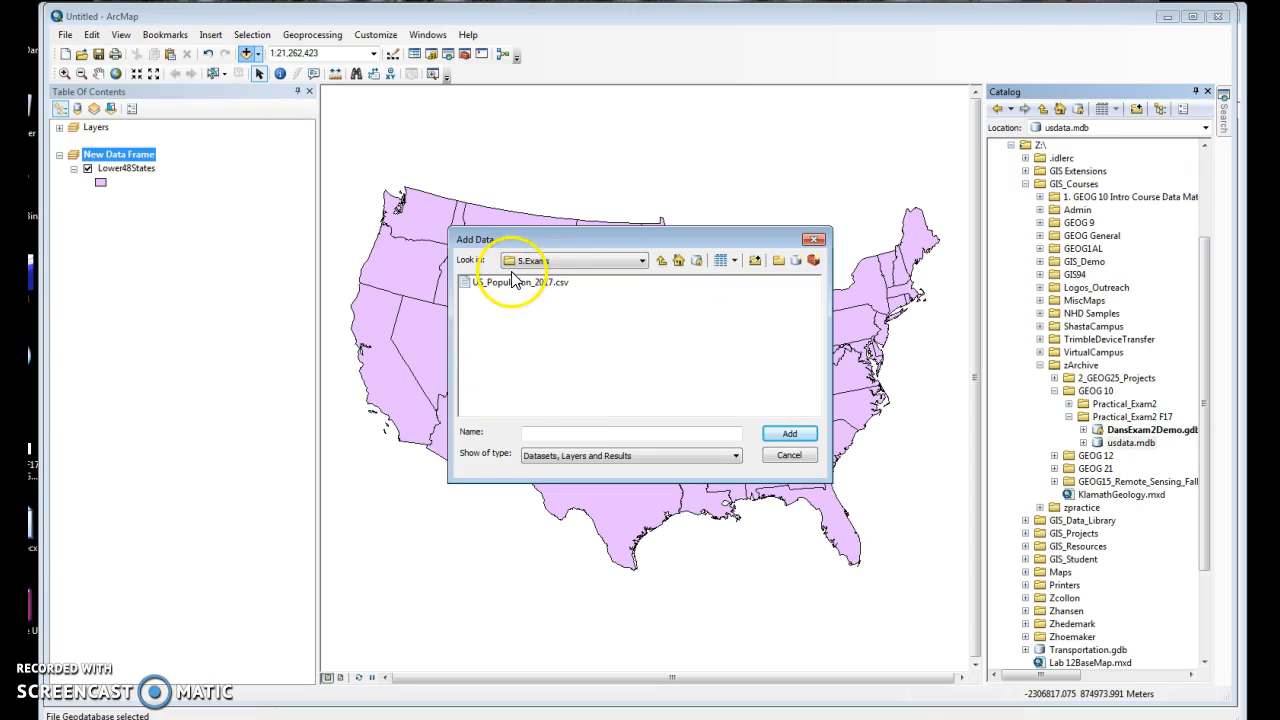
left_click(515, 283)
left_click(781, 434)
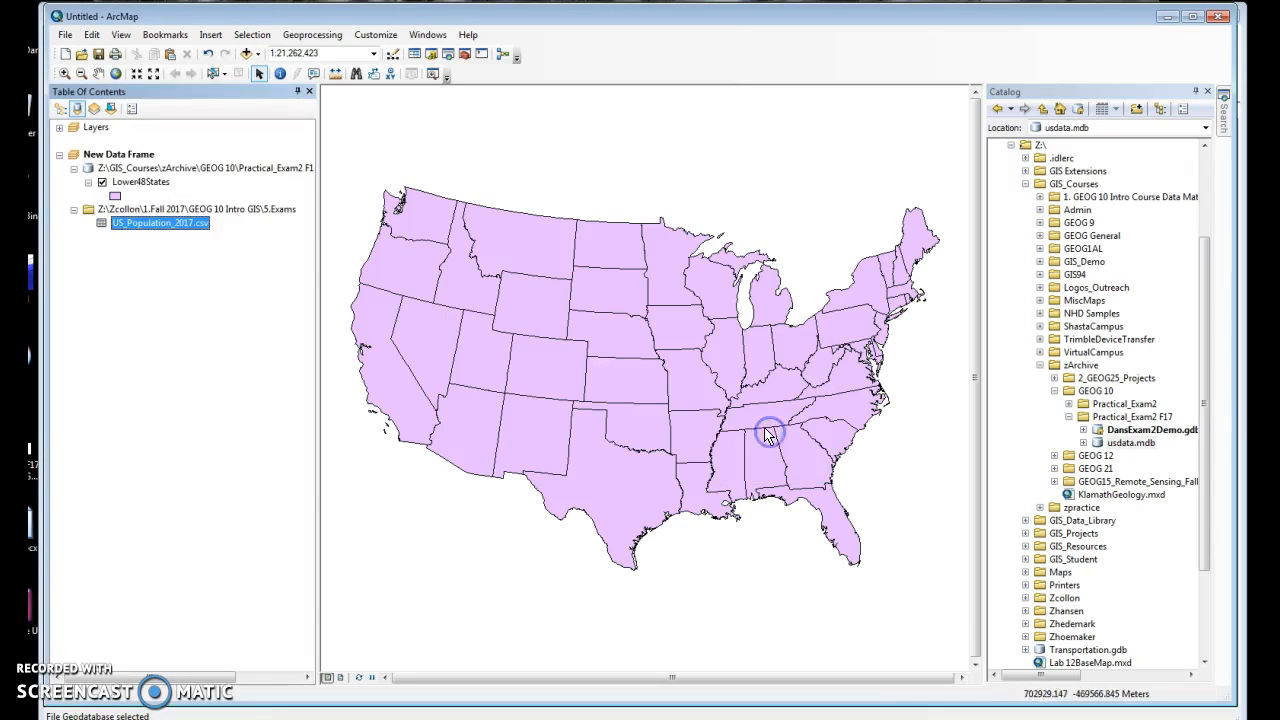
- Open the US_Population_2017.csv table to examine its state and population fields, and close it
right_click(135, 225)
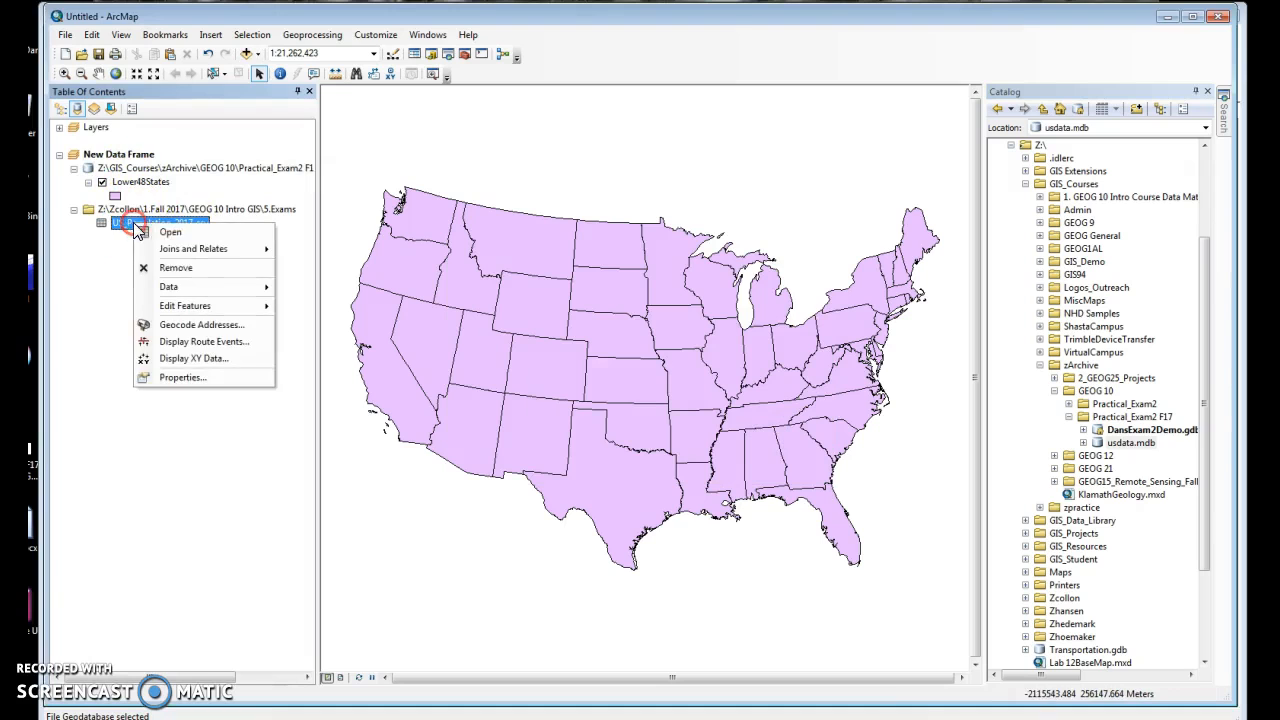
left_click(171, 232)
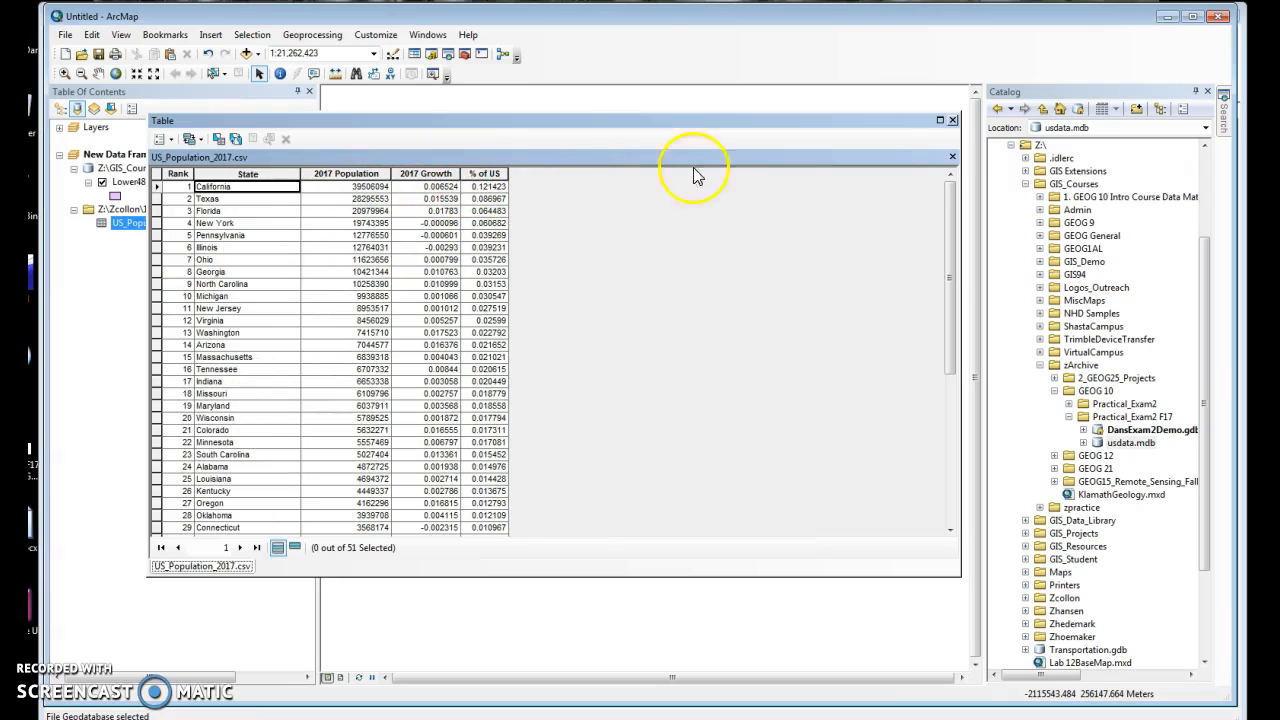
left_click(952, 121)
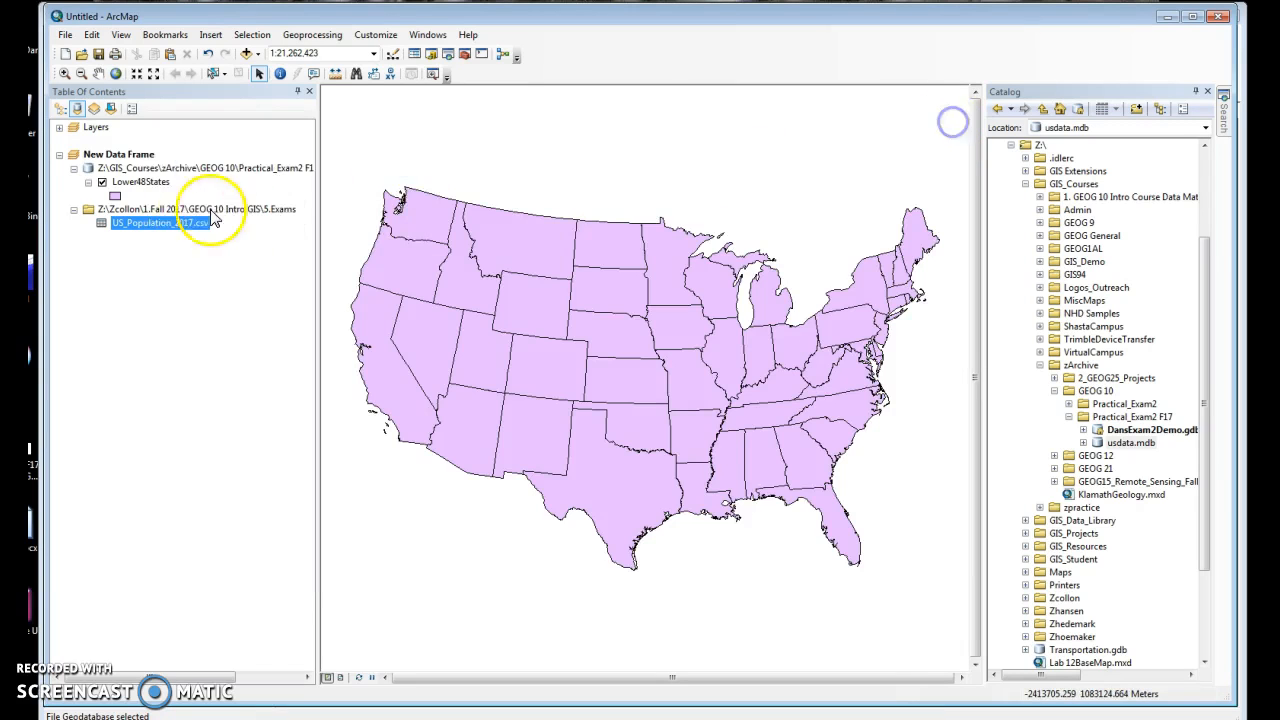
- Join the US_Population_2017.csv table to the new data frame's Lower48States layer, matching STATE_NAME to State and keeping all records
right_click(138, 182)
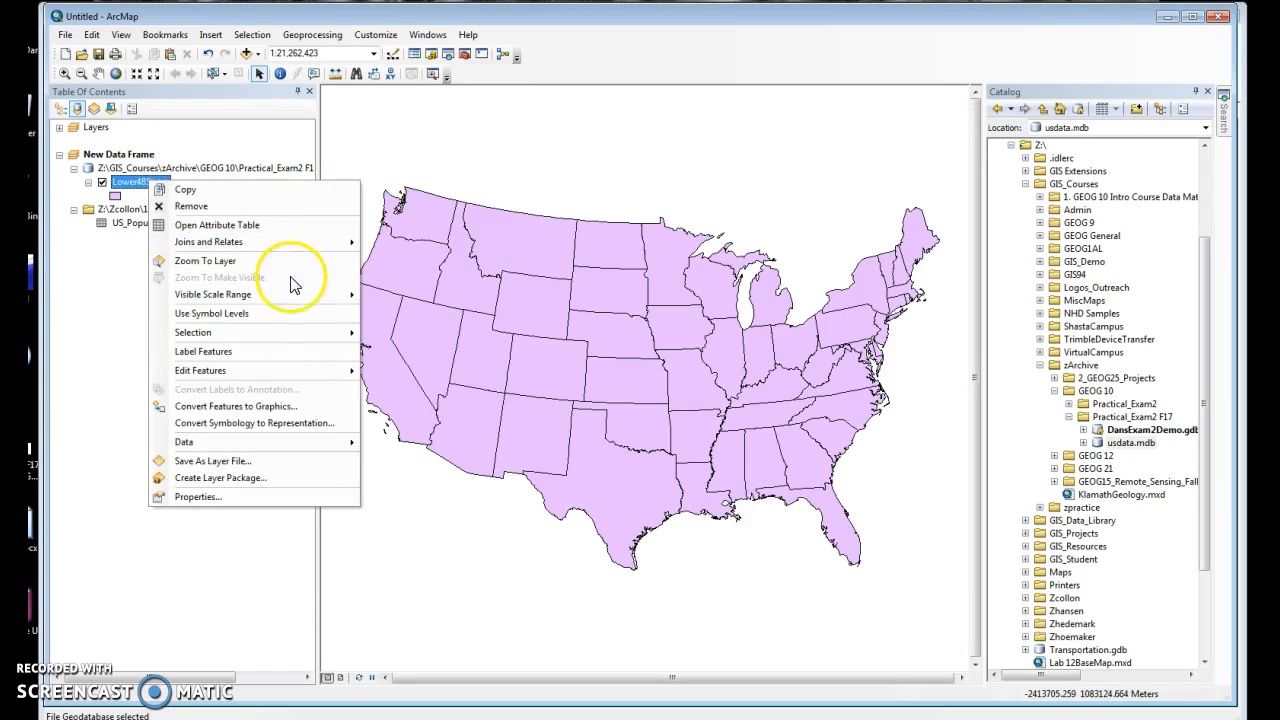
mouse_move(290, 250)
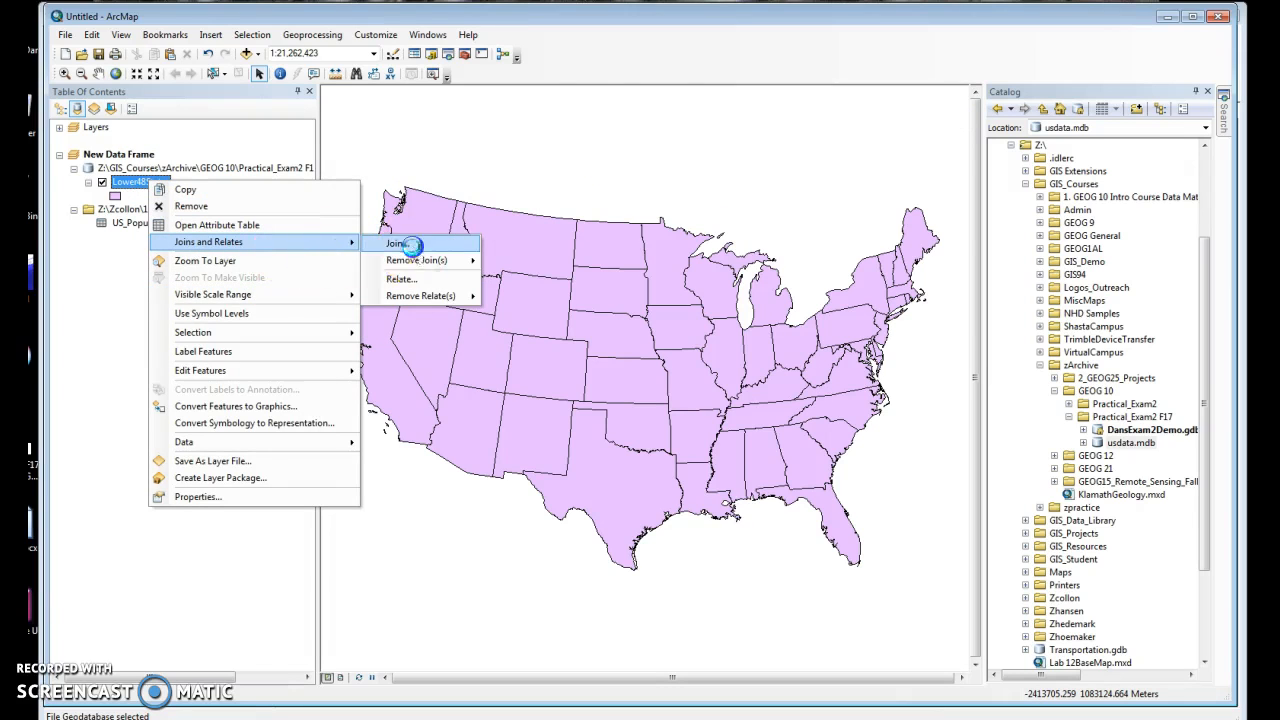
left_click(402, 243)
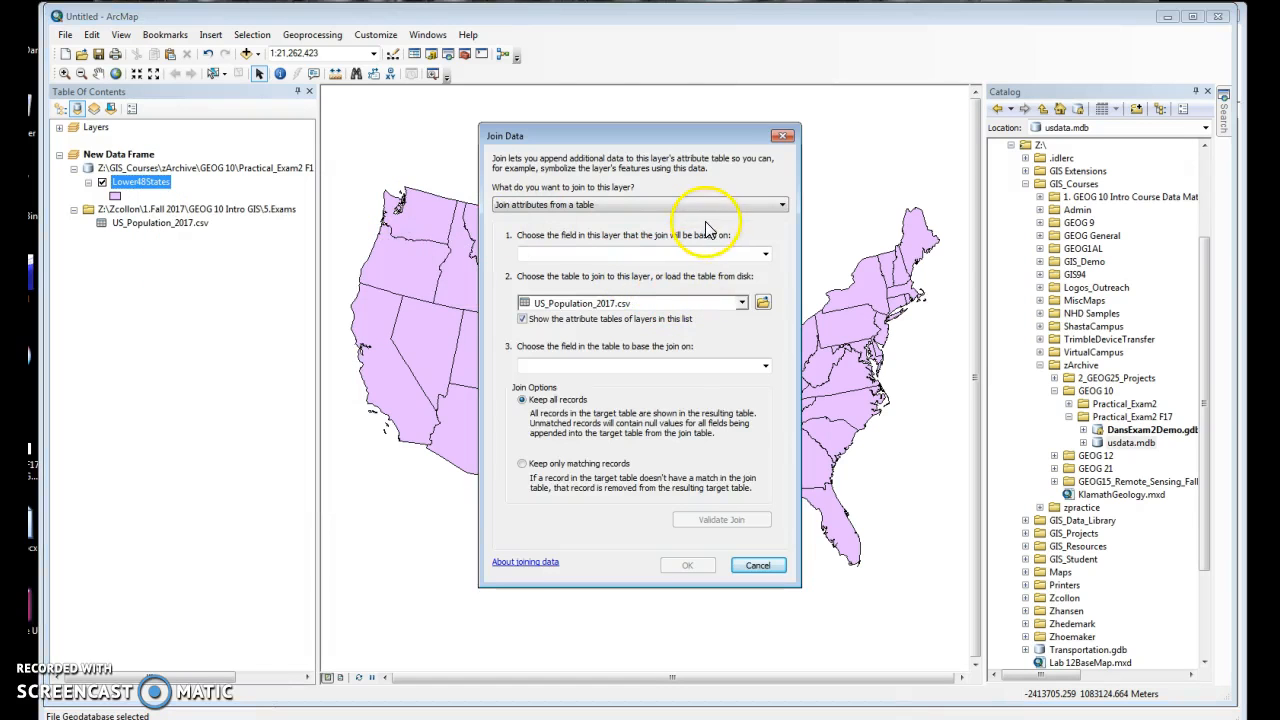
left_click(743, 256)
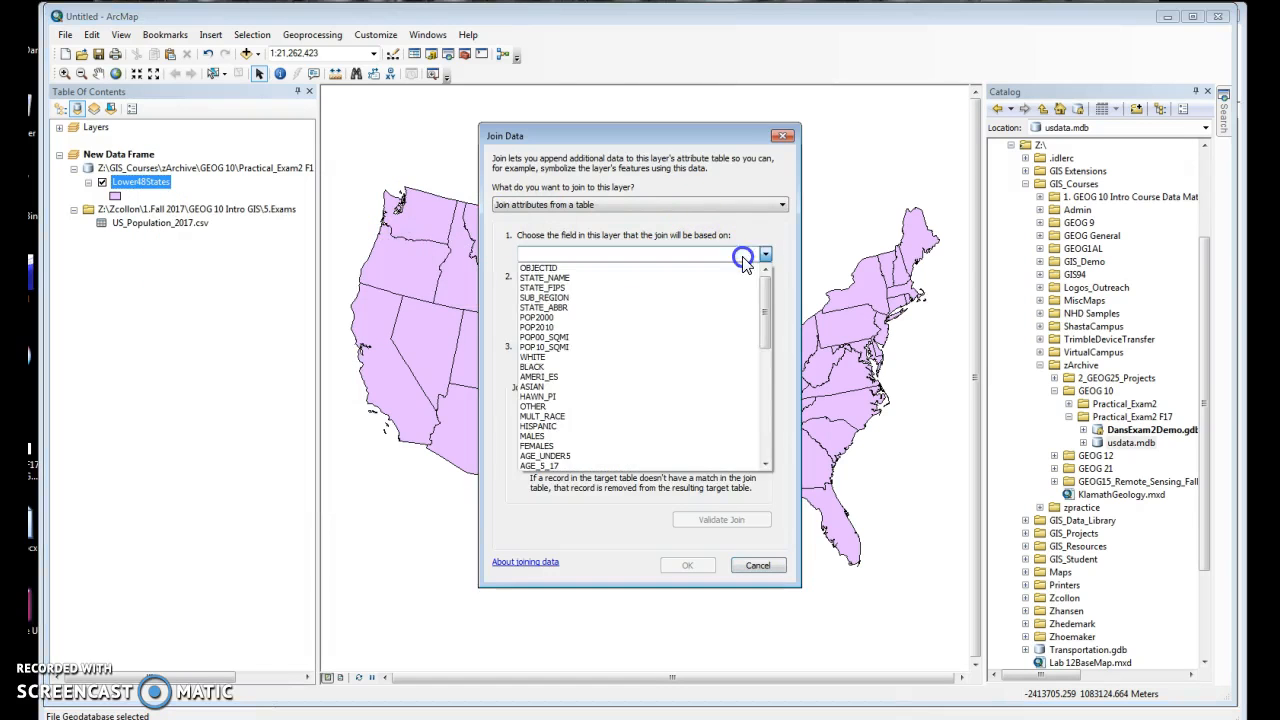
left_click(686, 284)
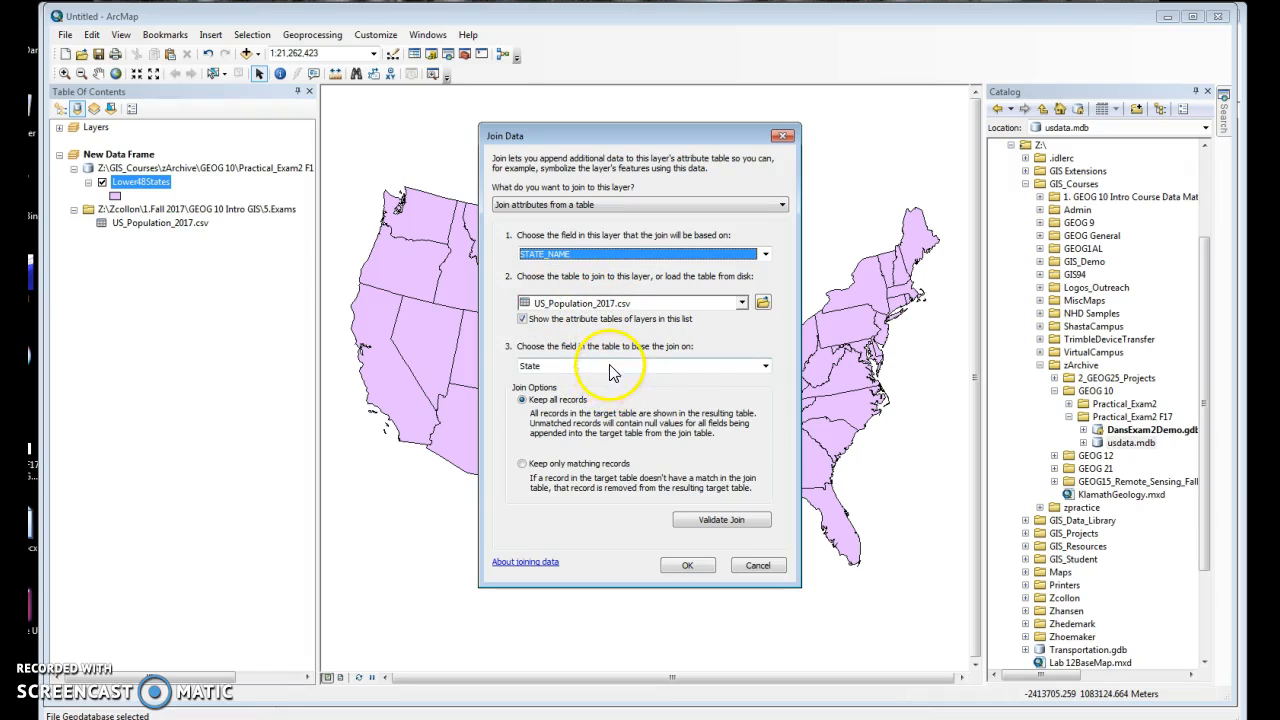
left_click(673, 575)
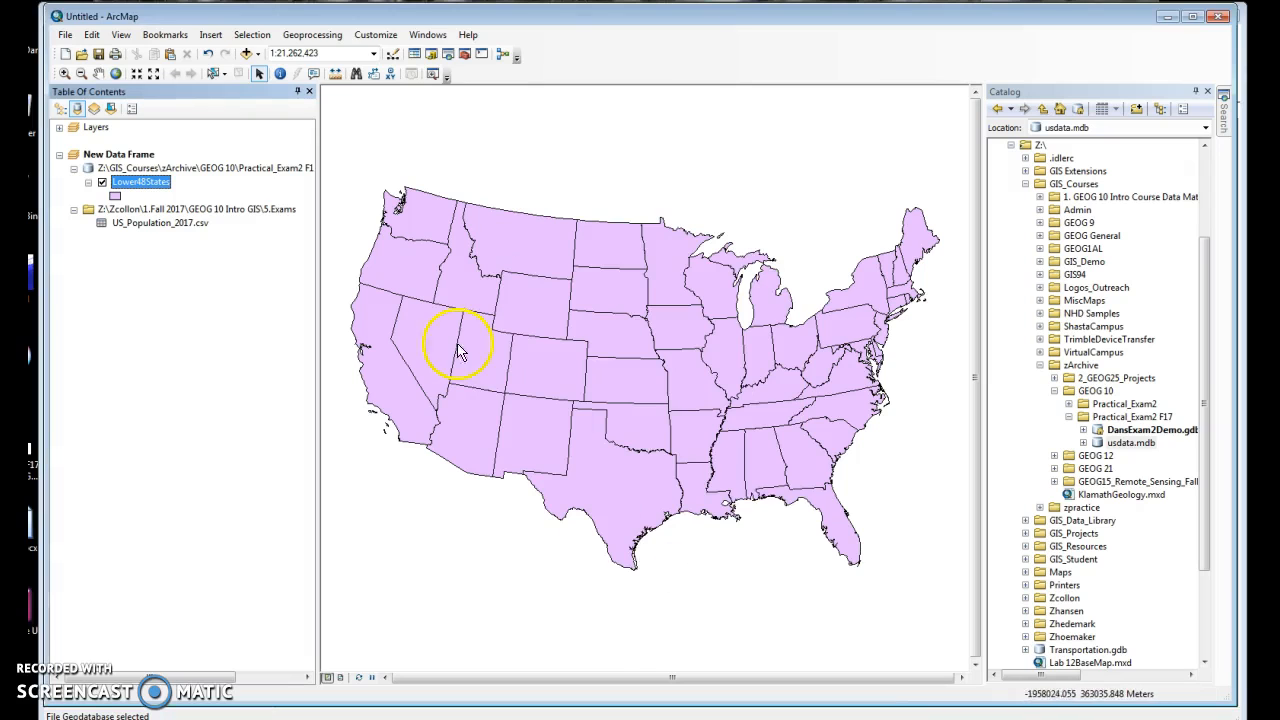
- Examine the joined 2017 population fields in the Lower48States attribute table, and close the table
right_click(127, 193)
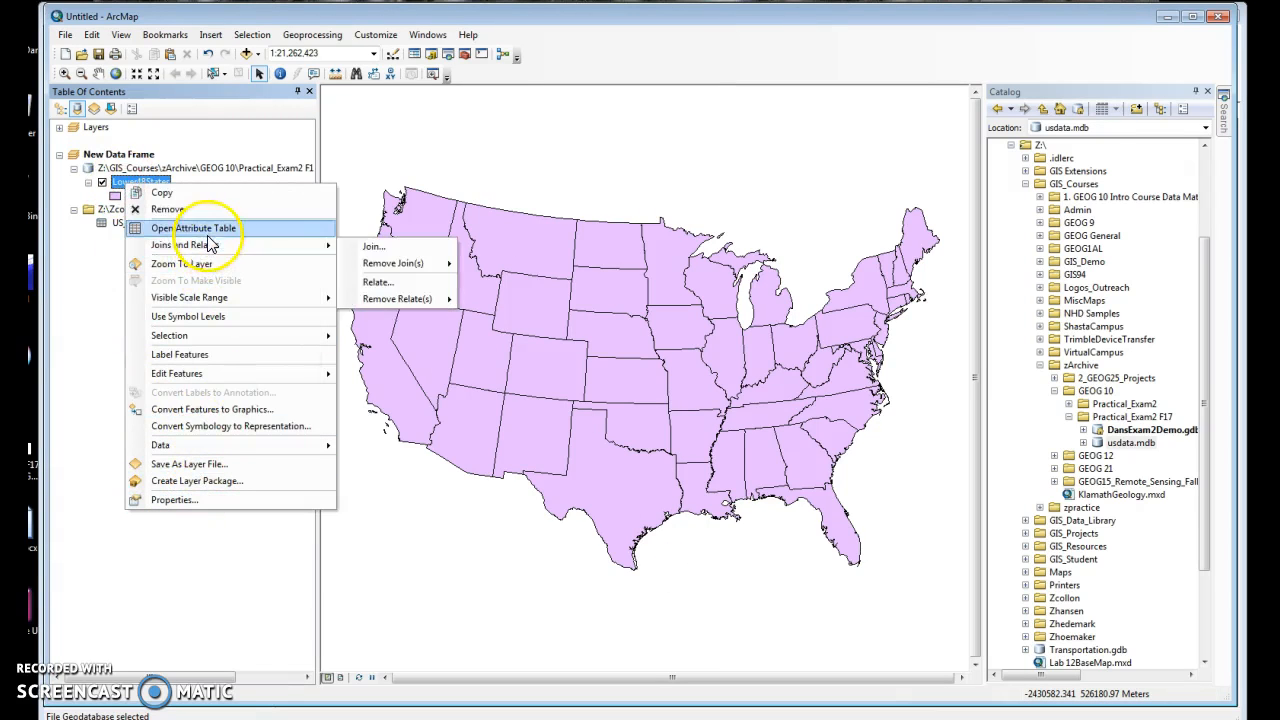
left_click(200, 228)
left_click_drag(224, 533, 918, 537)
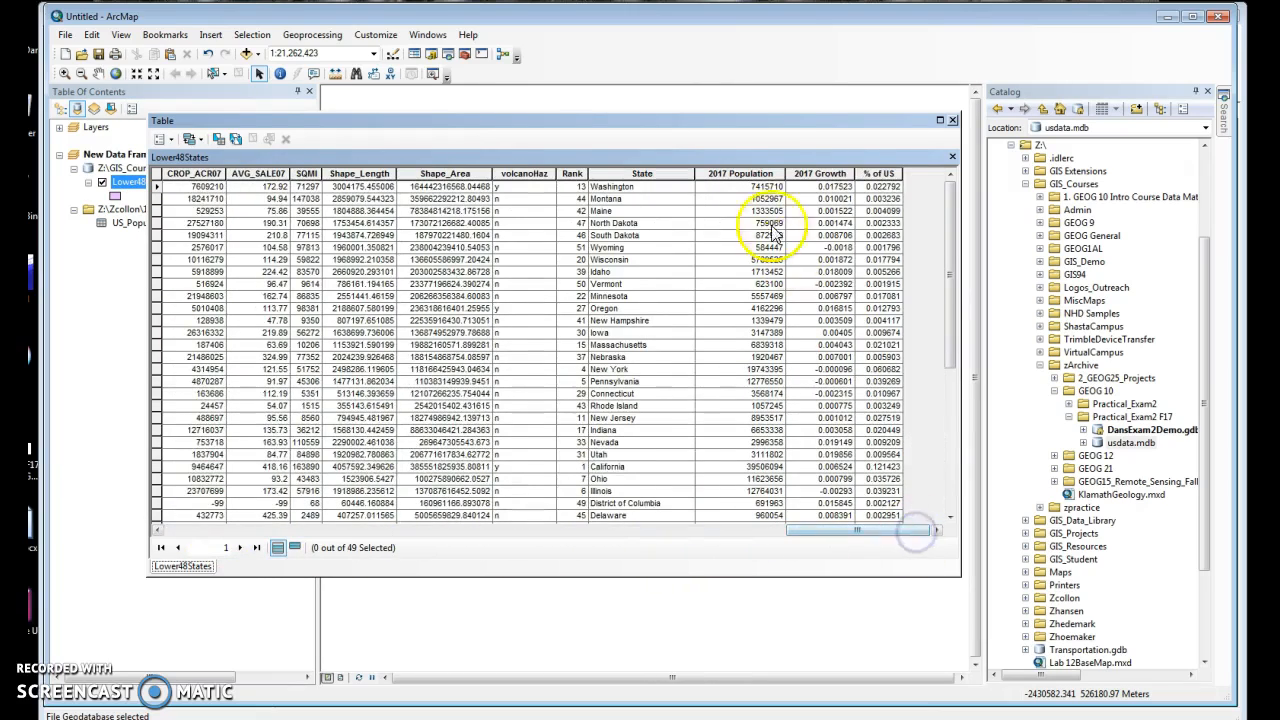
left_click(950, 121)
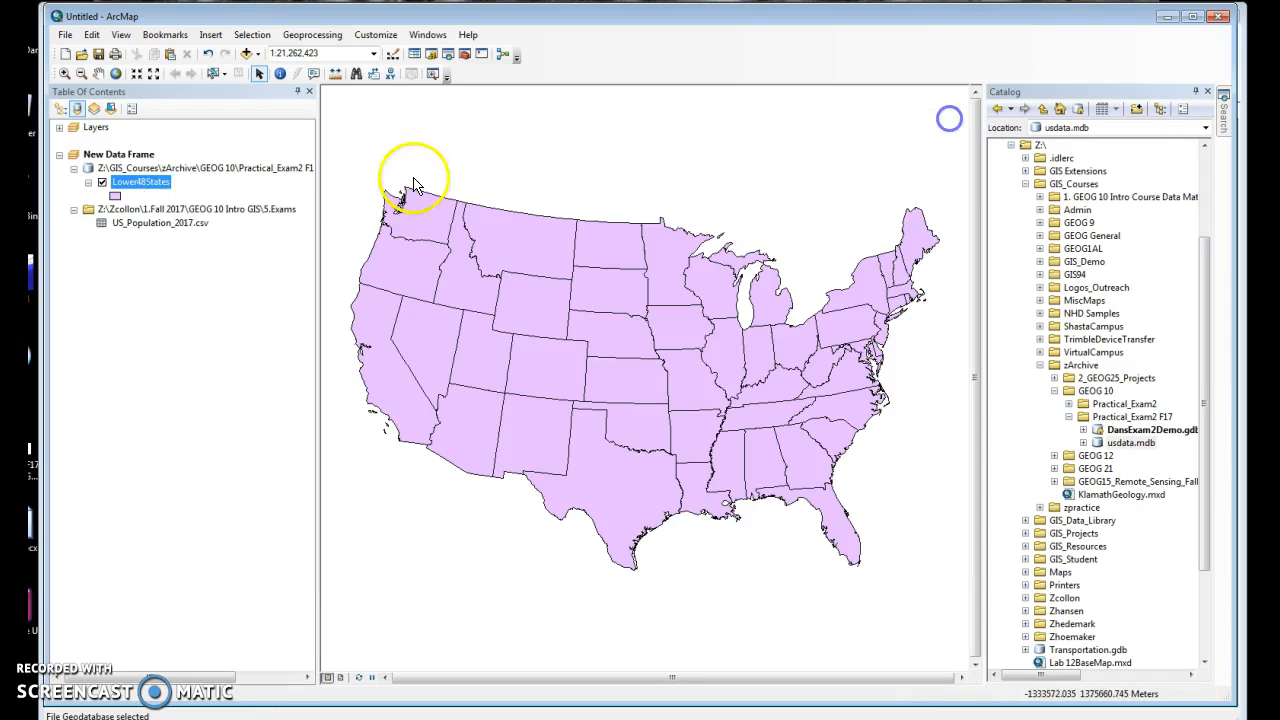
- Symbolize the joined Lower48States layer with graduated colors by 2017 Population, using a light-to-dark pink color ramp
right_click(157, 183)
left_click(238, 500)
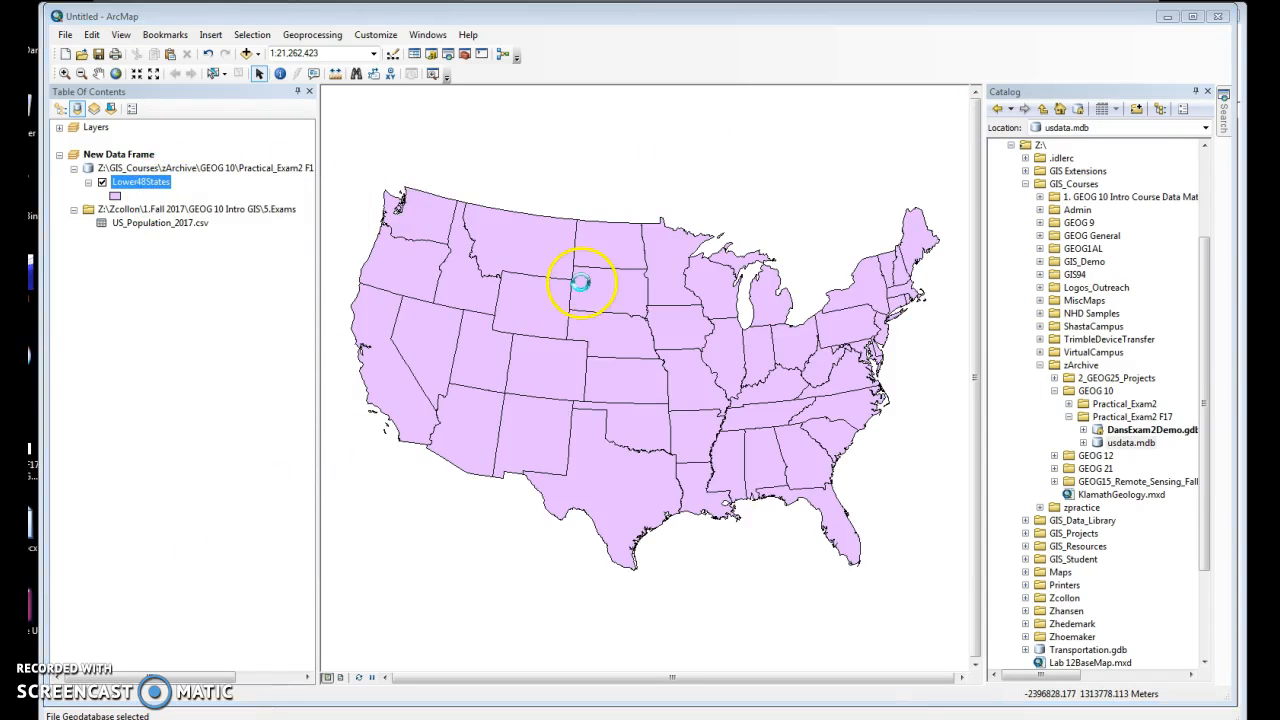
left_click(425, 268)
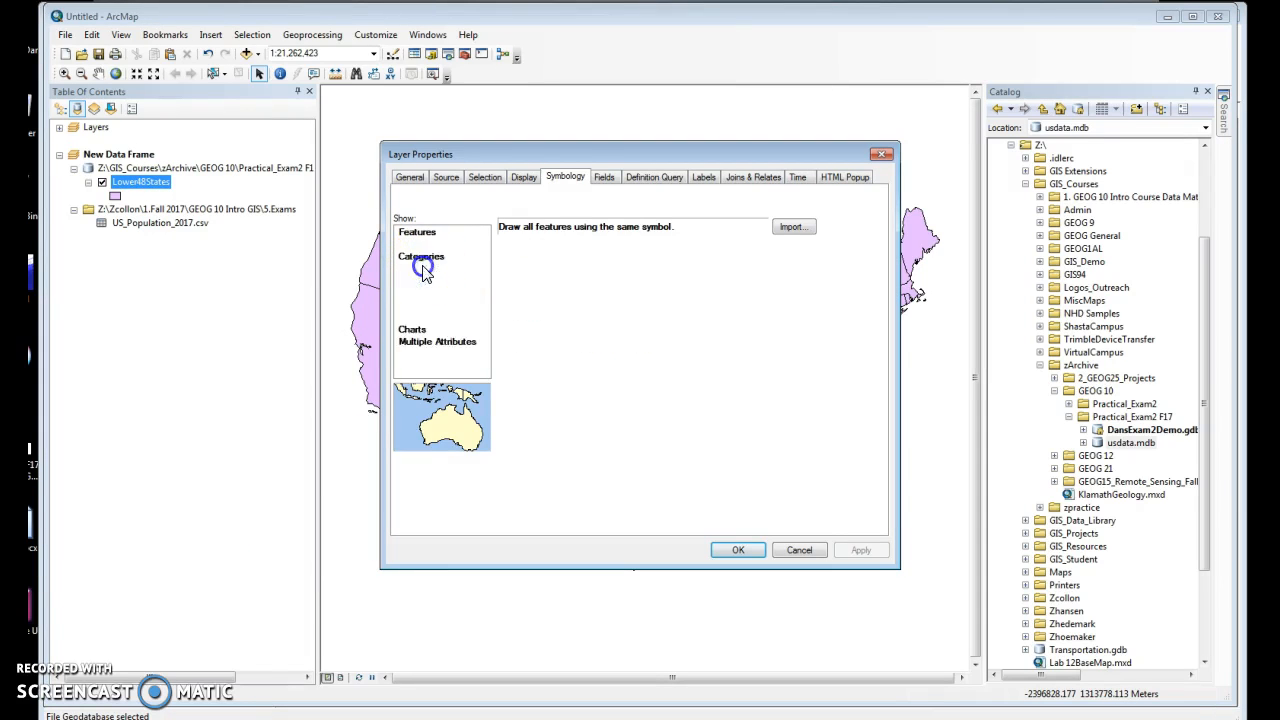
left_click(632, 258)
left_click_drag(661, 299, 654, 424)
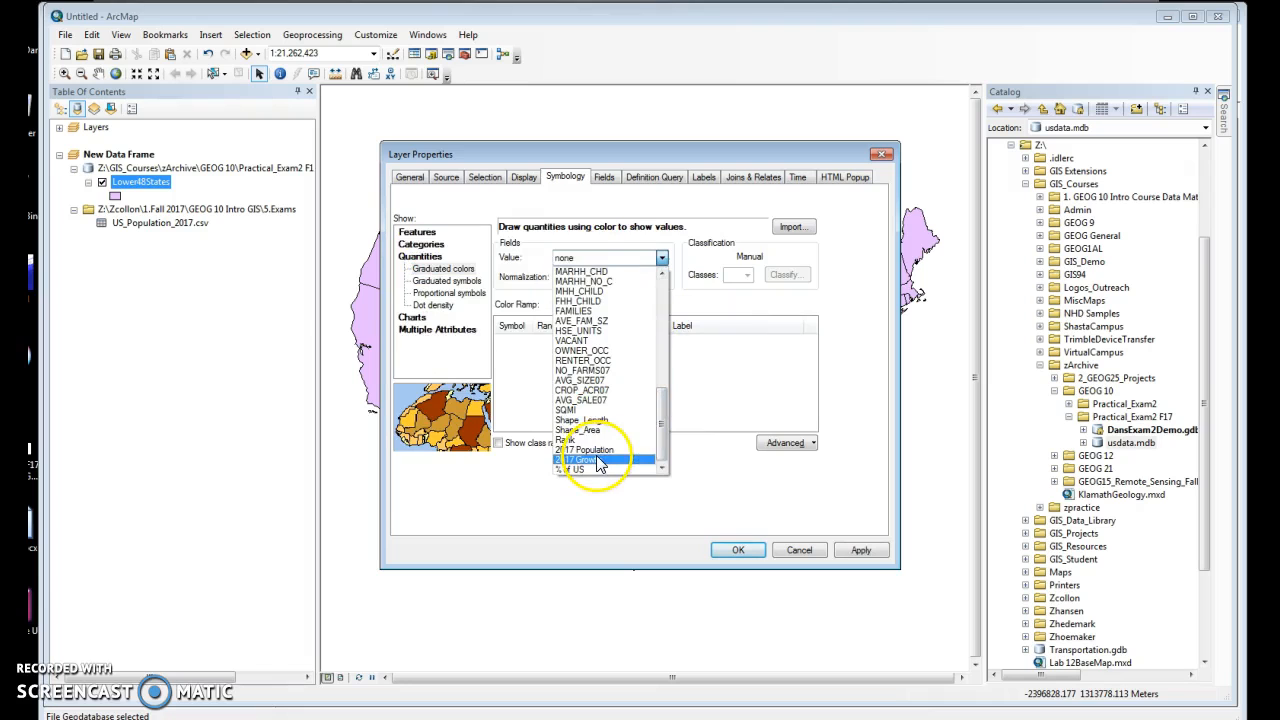
left_click(597, 450)
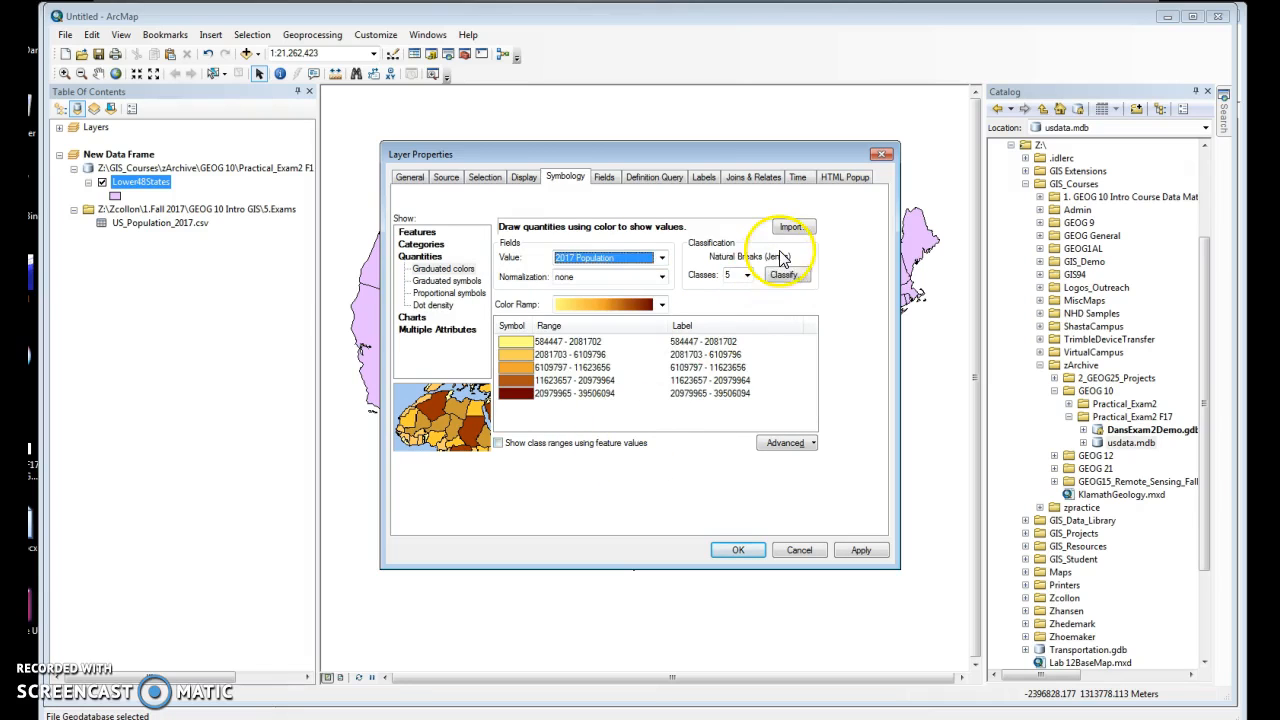
left_click(661, 304)
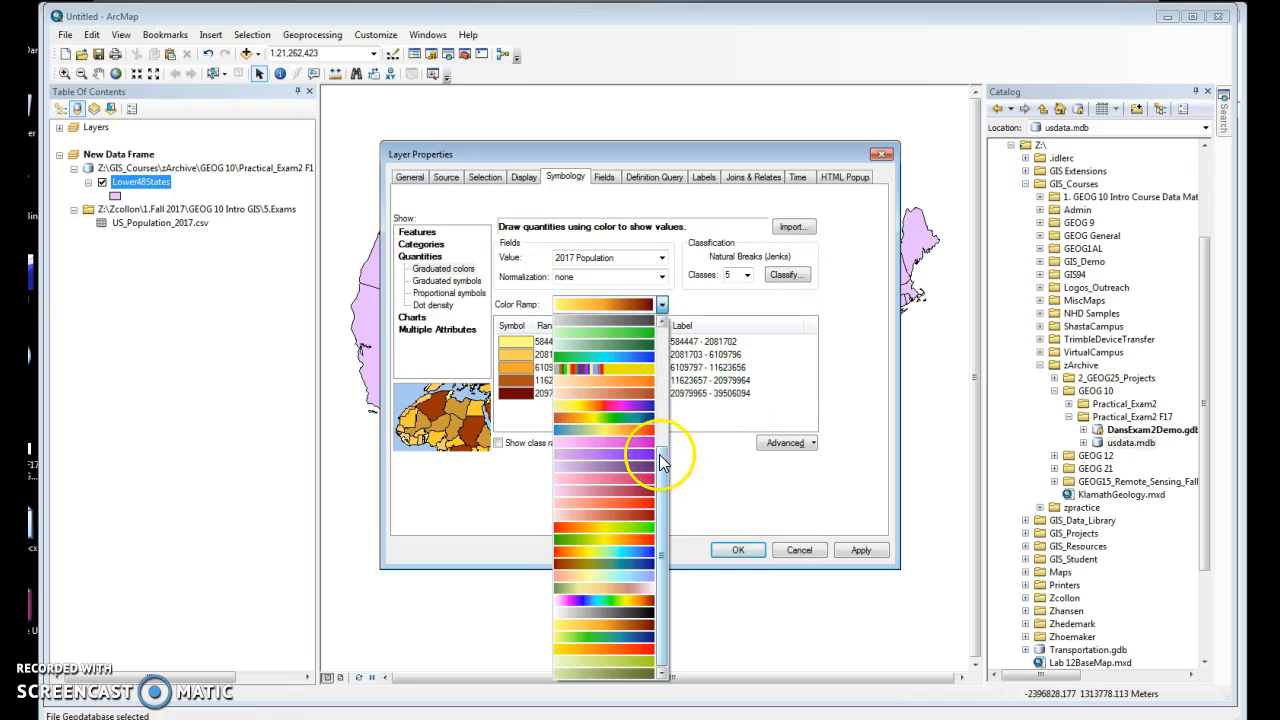
left_click(645, 483)
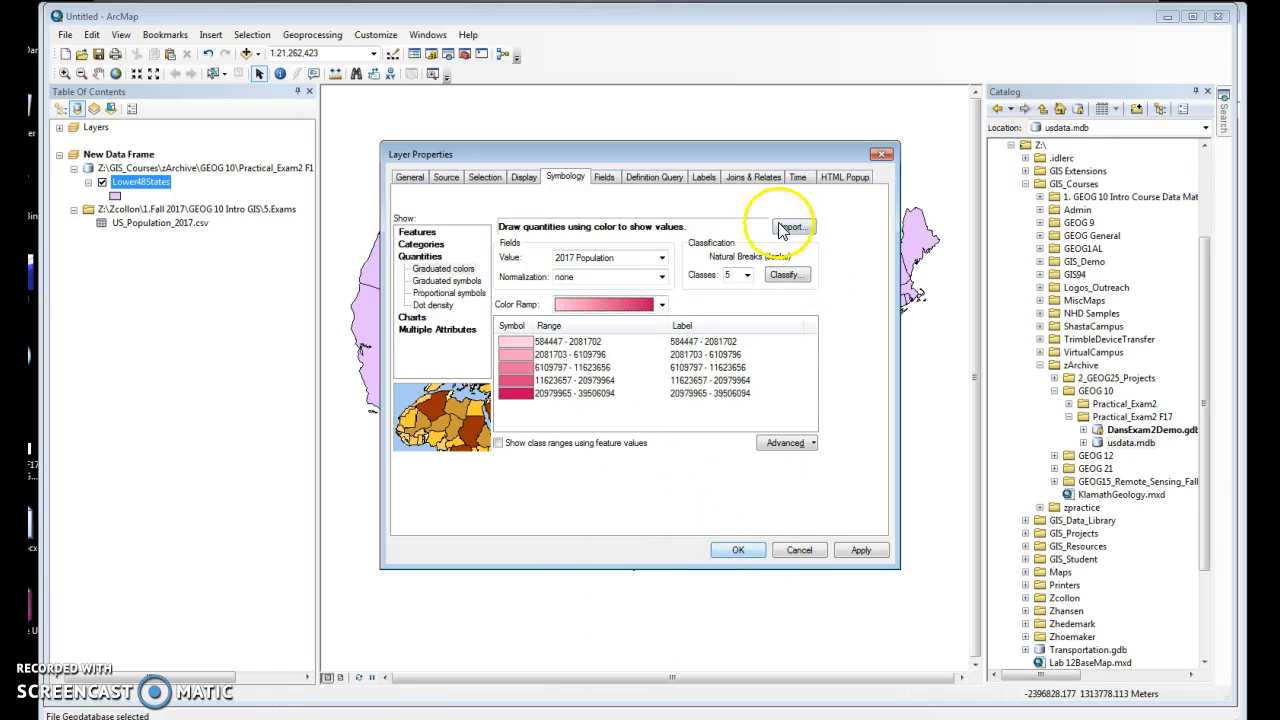
- Classify the 2017 Population symbology by Quantile with 5 classes and apply it to the map
left_click(784, 274)
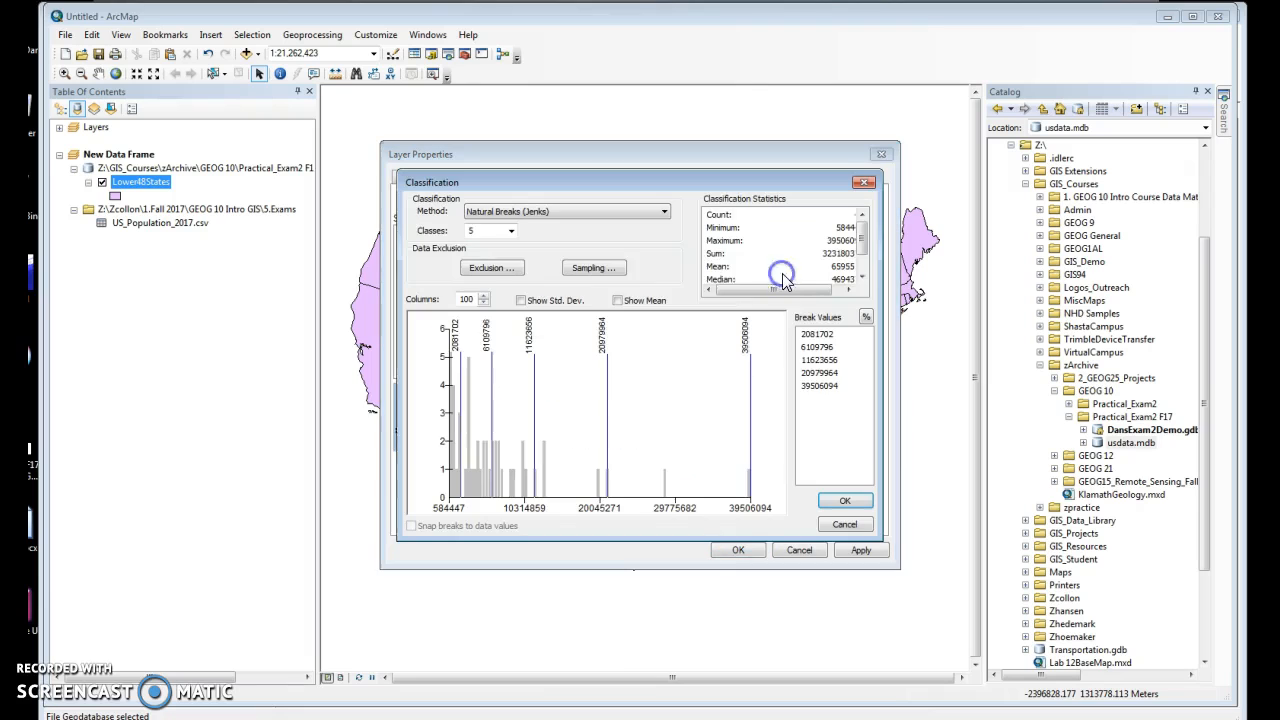
left_click(618, 212)
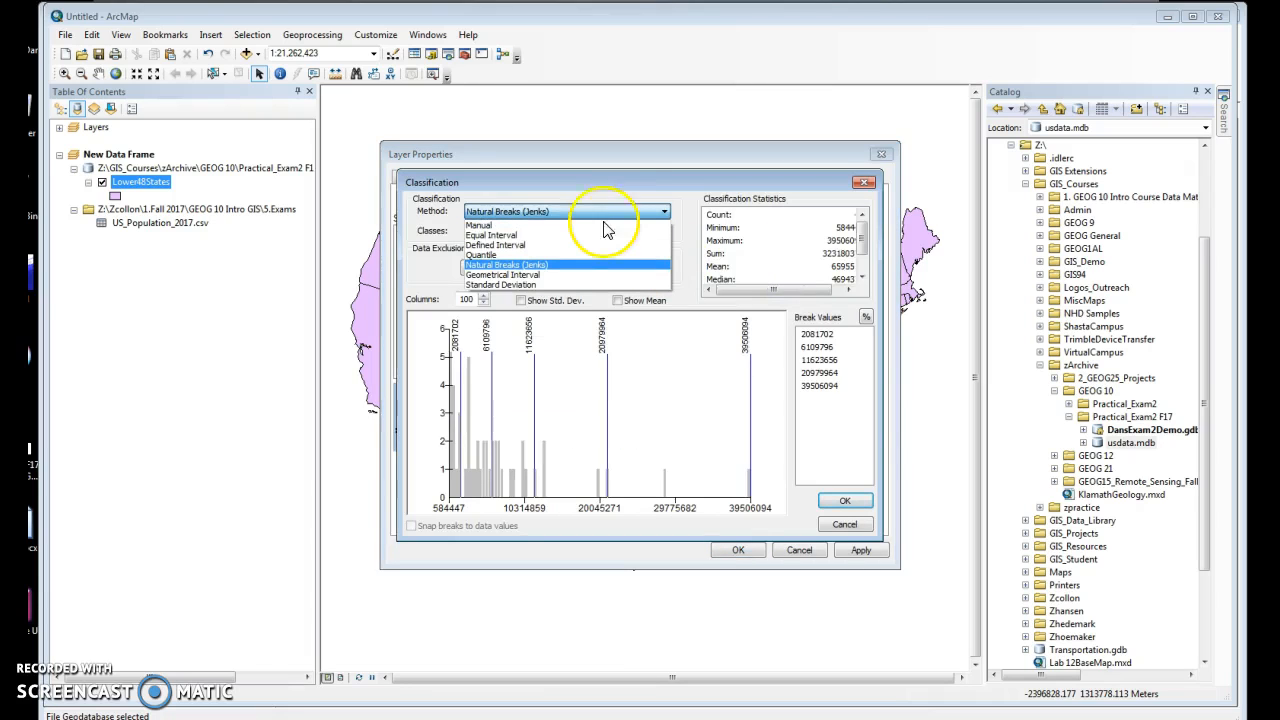
left_click(603, 254)
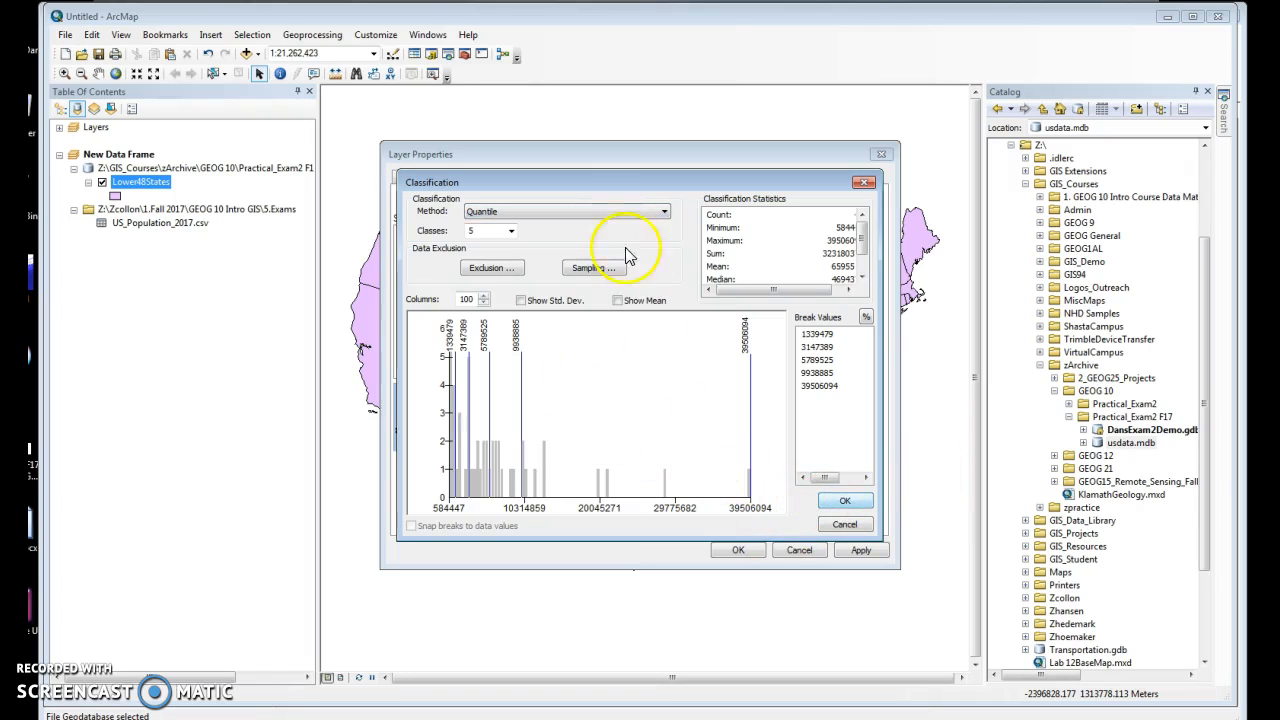
left_click(845, 502)
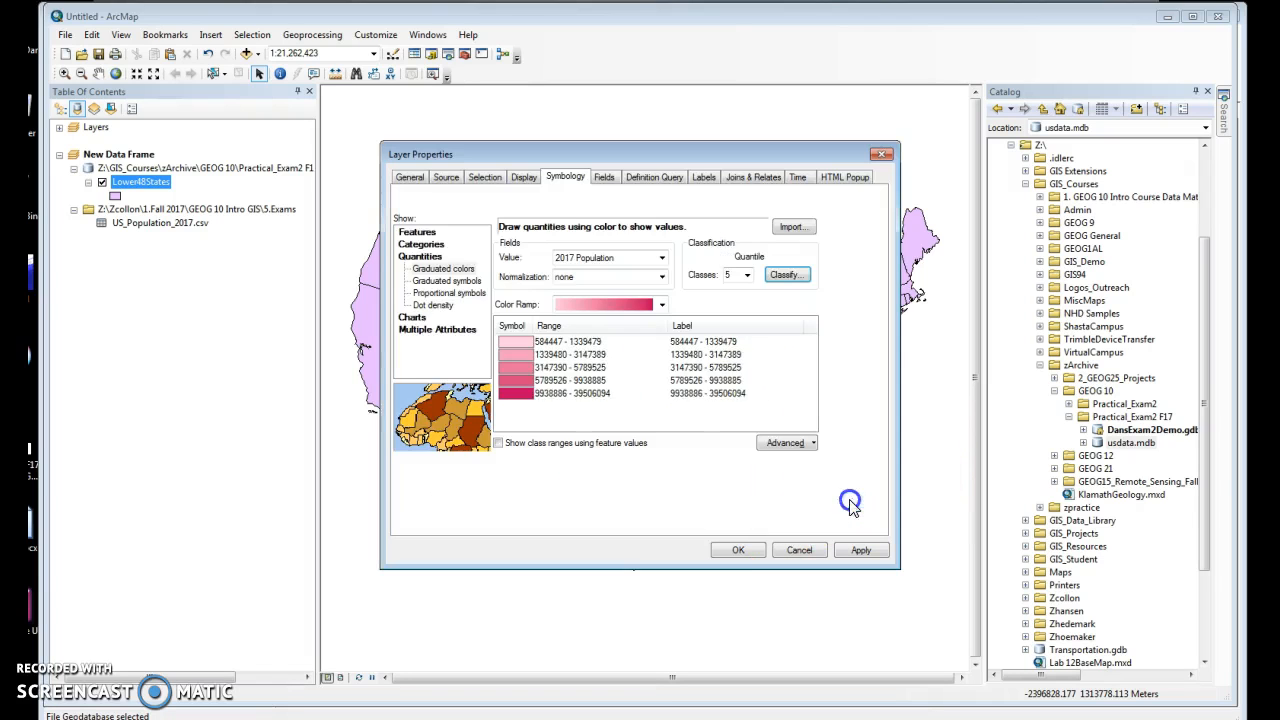
left_click(738, 550)
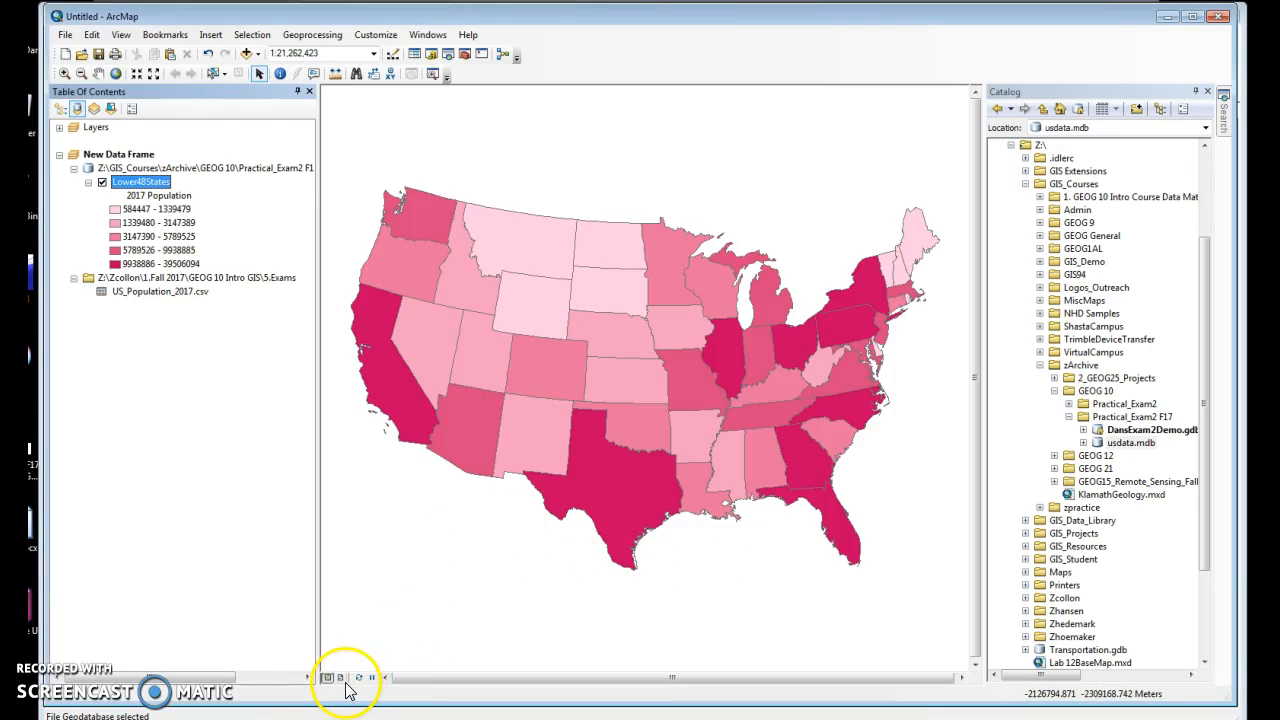
- Collapse the new data frame's geodatabase group and expand the contents of the Layers data frame
left_click(73, 168)
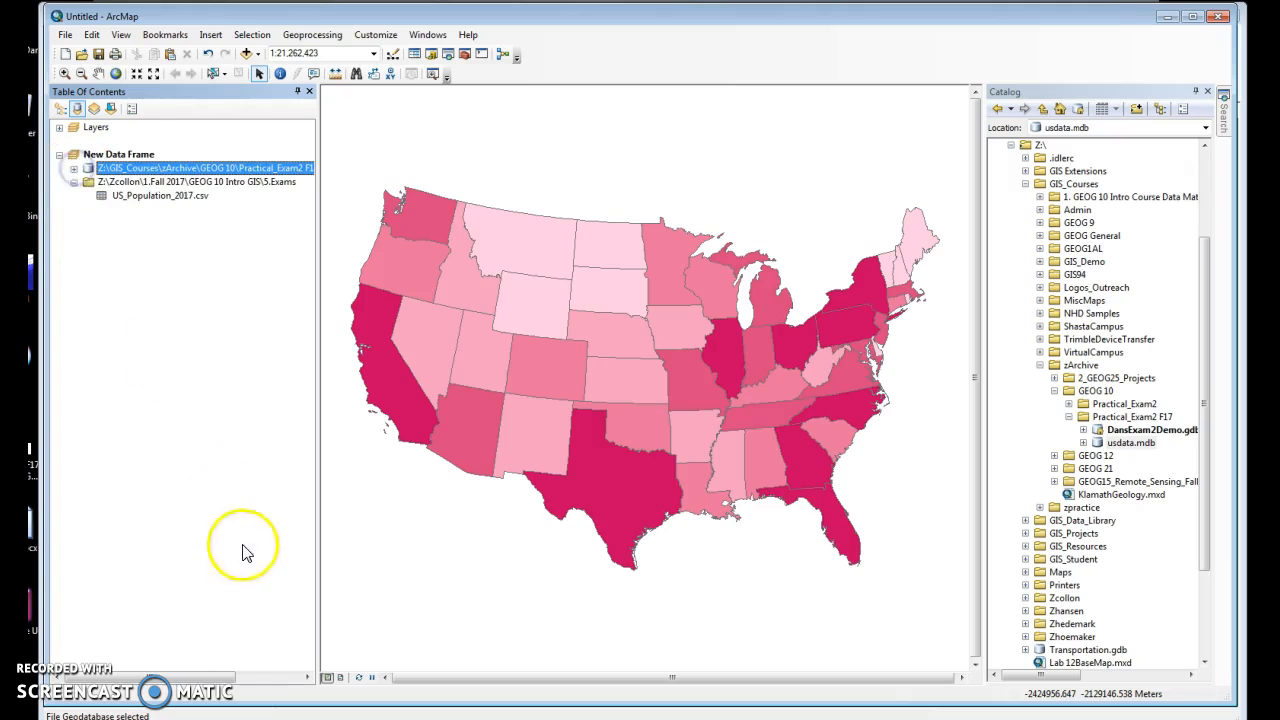
left_click(59, 127)
right_click(100, 130)
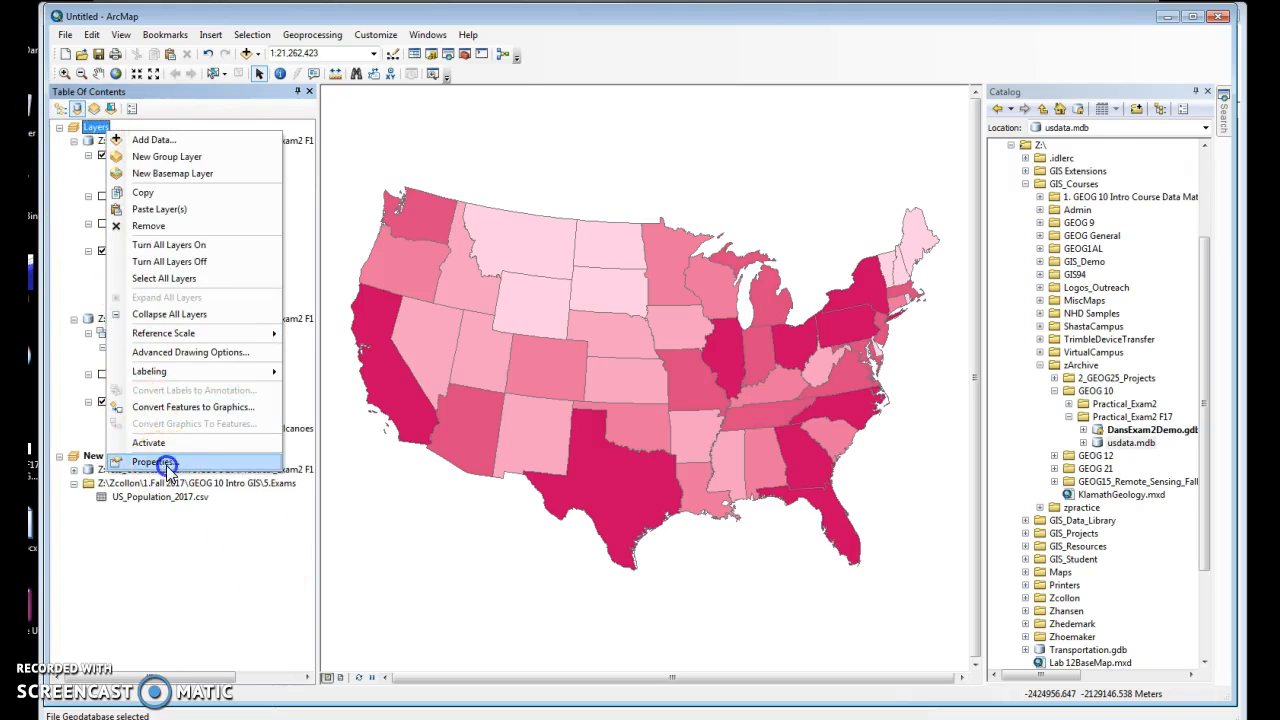
left_click(163, 460)
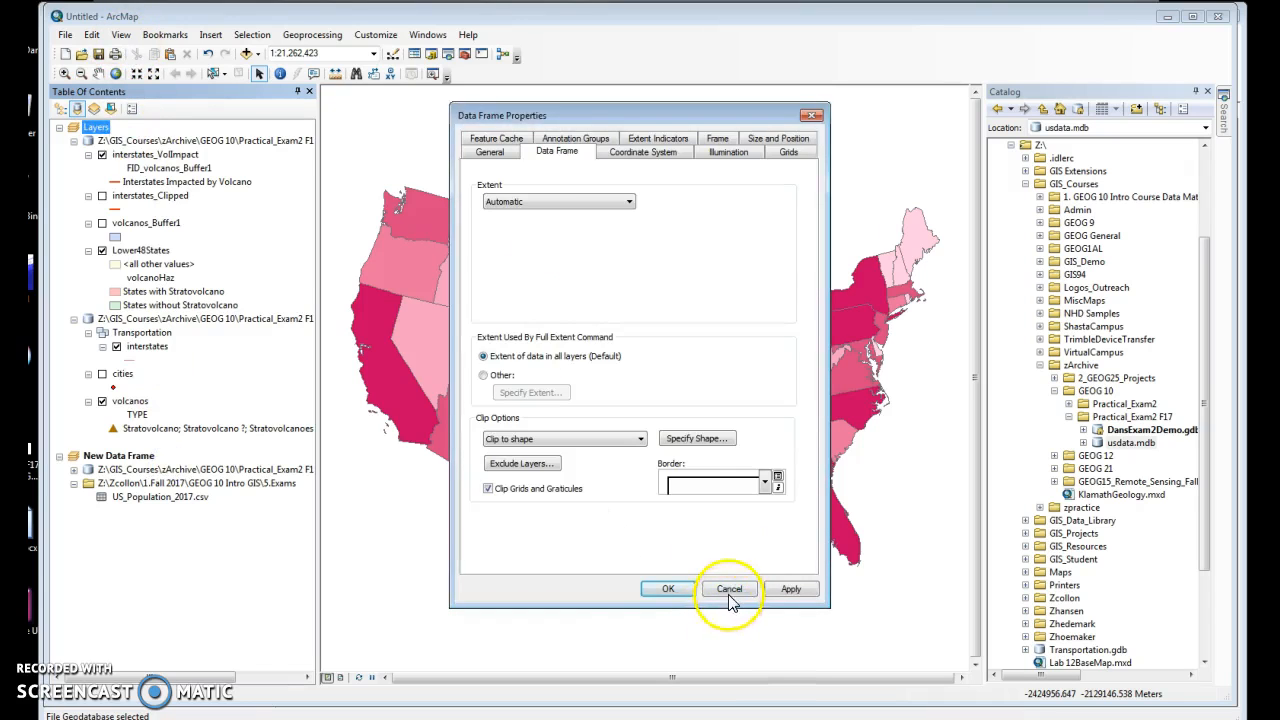
left_click(730, 590)
- Activate the Layers data frame and make its cities layer visible
right_click(107, 127)
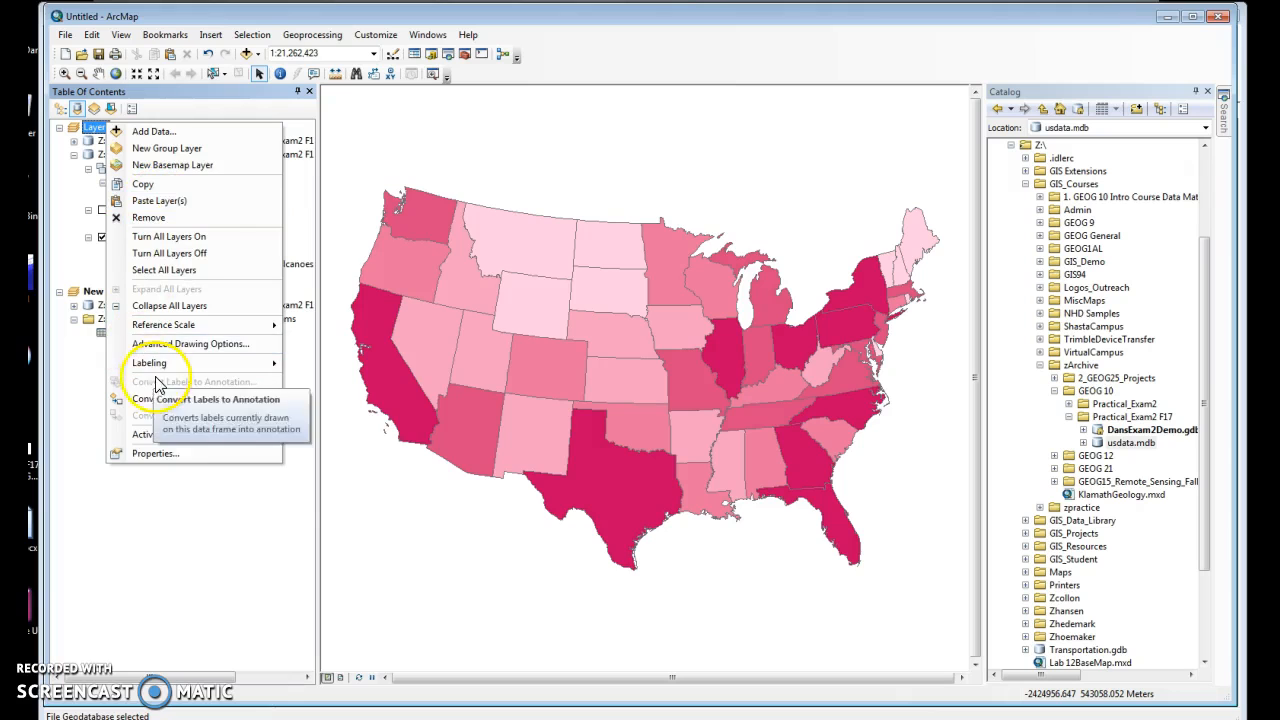
left_click(155, 434)
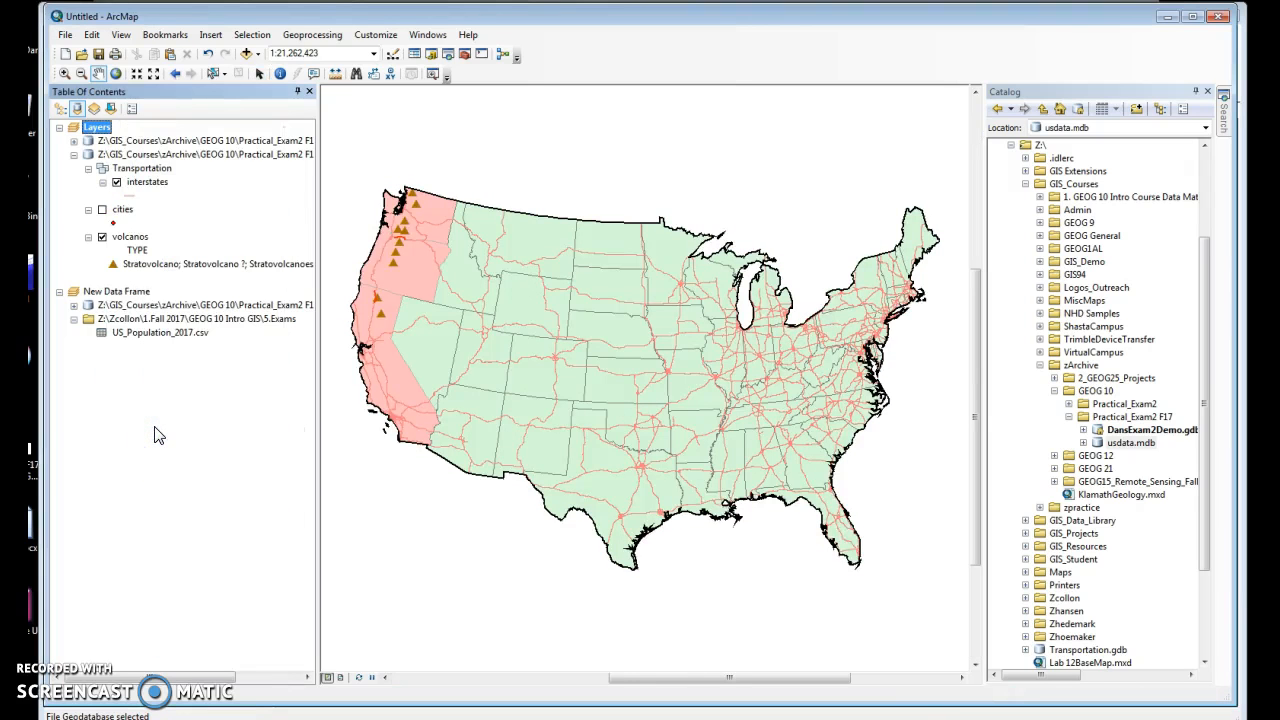
left_click(102, 210)
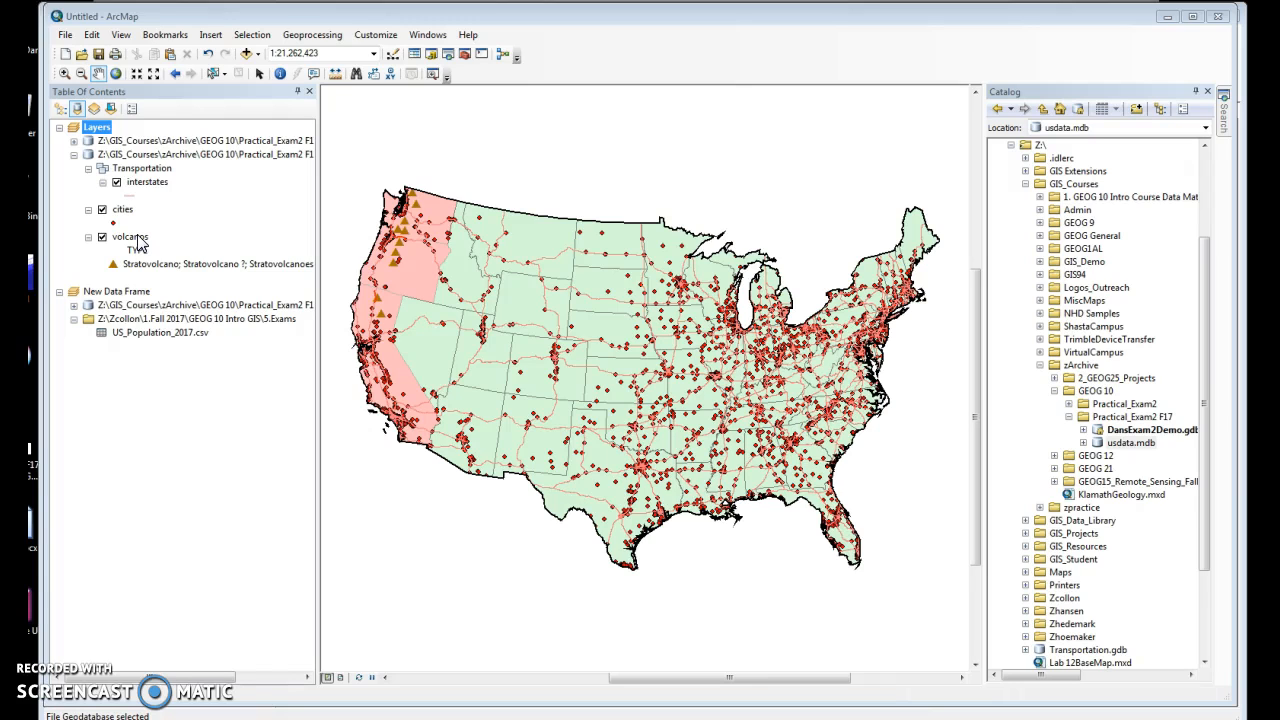
- Start a Select By Attributes query that creates a new selection from the volcanos layer
left_click(252, 34)
left_click(265, 55)
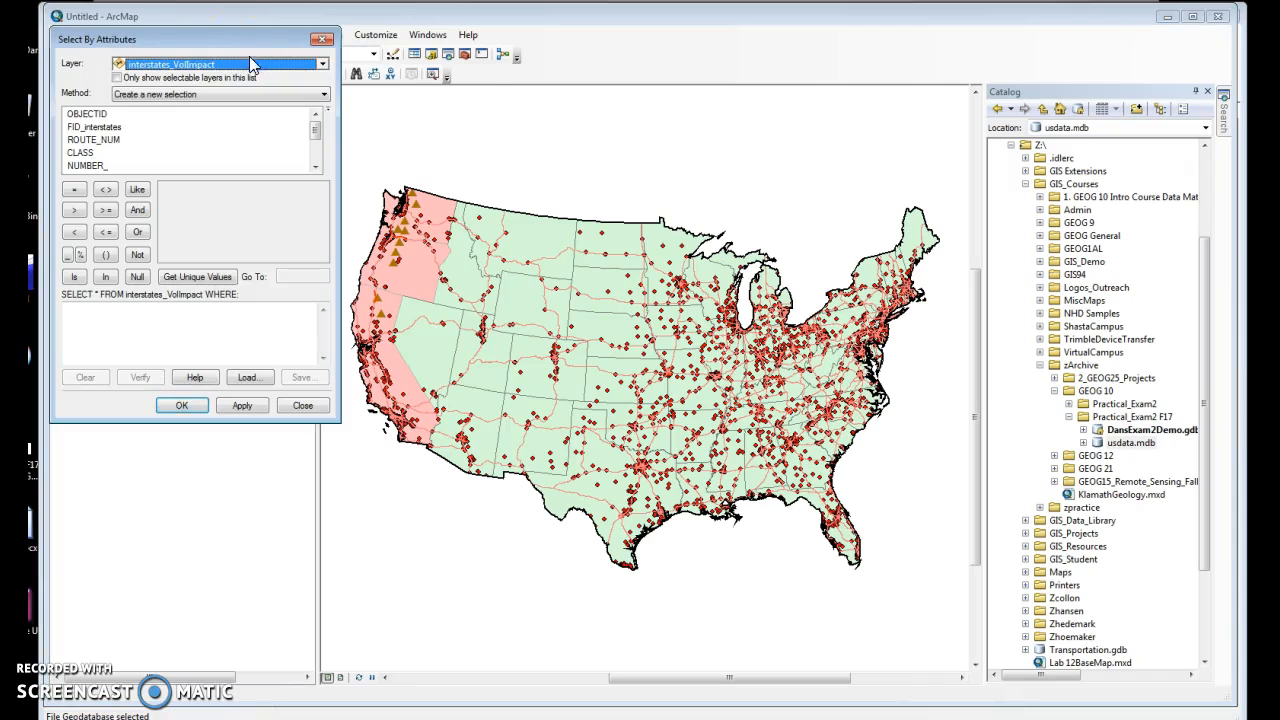
left_click_drag(230, 35, 480, 37)
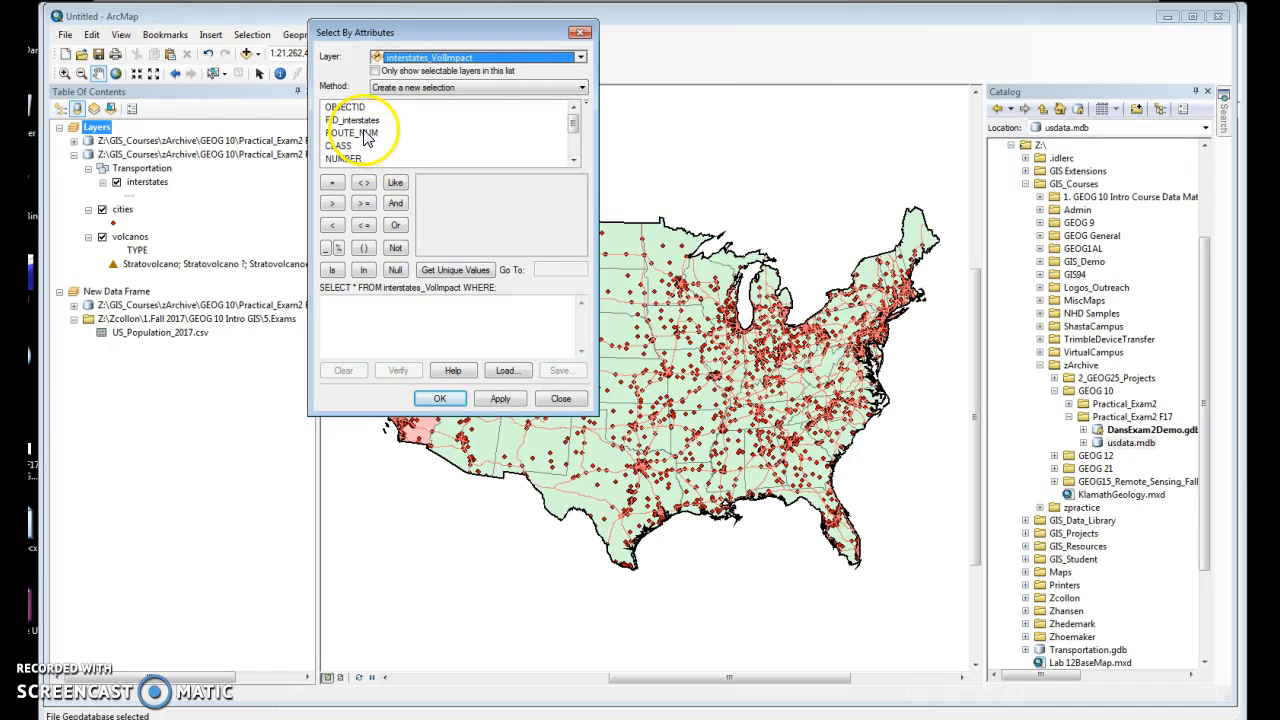
scroll(355, 155, "down", 3)
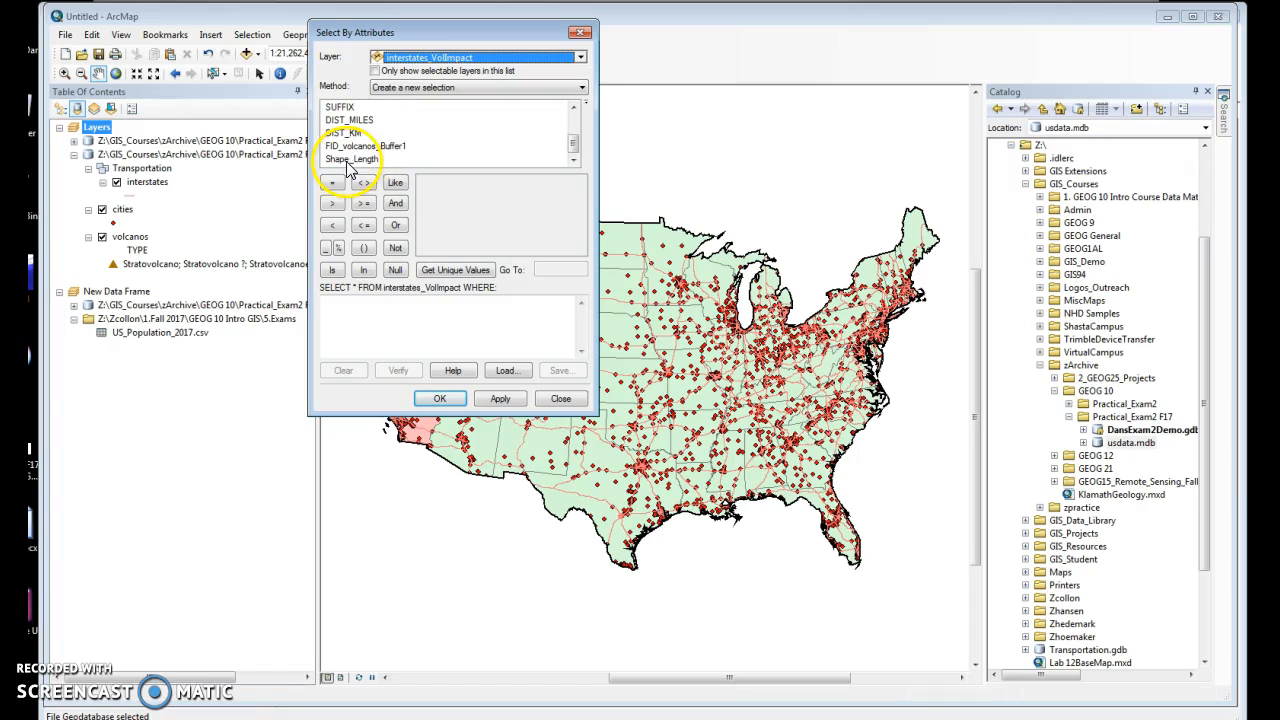
left_click(476, 58)
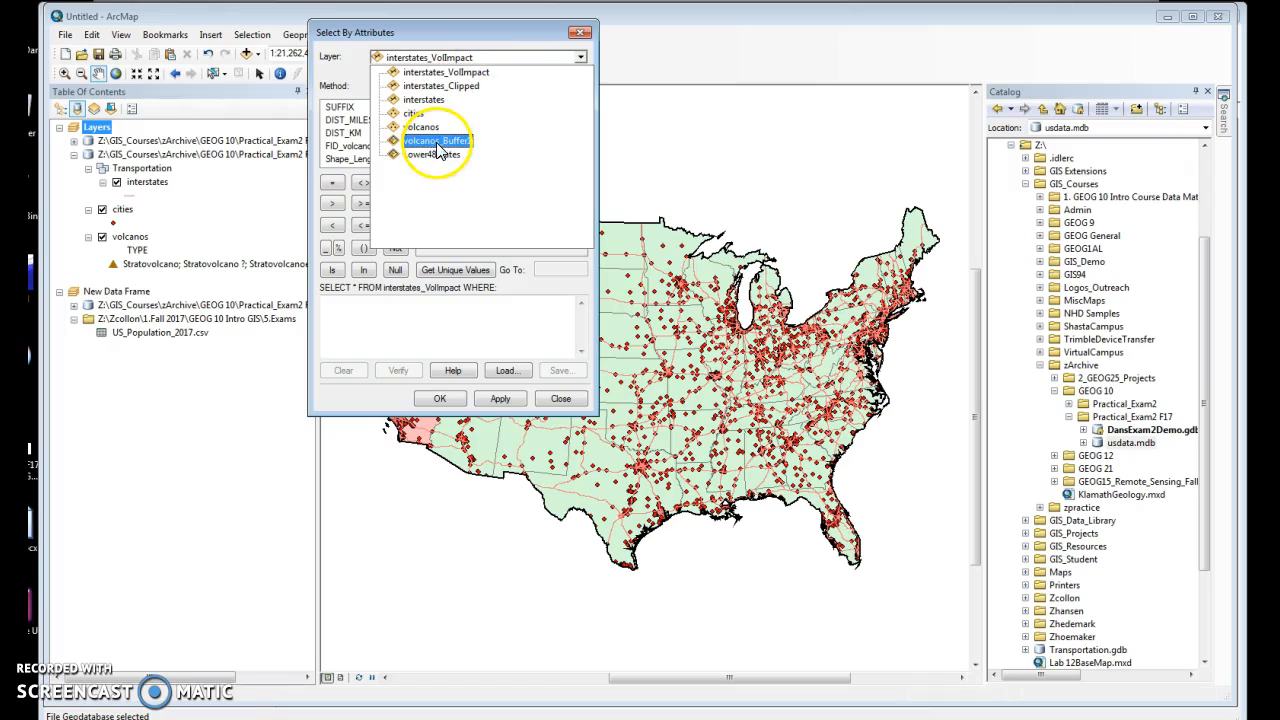
left_click(436, 88)
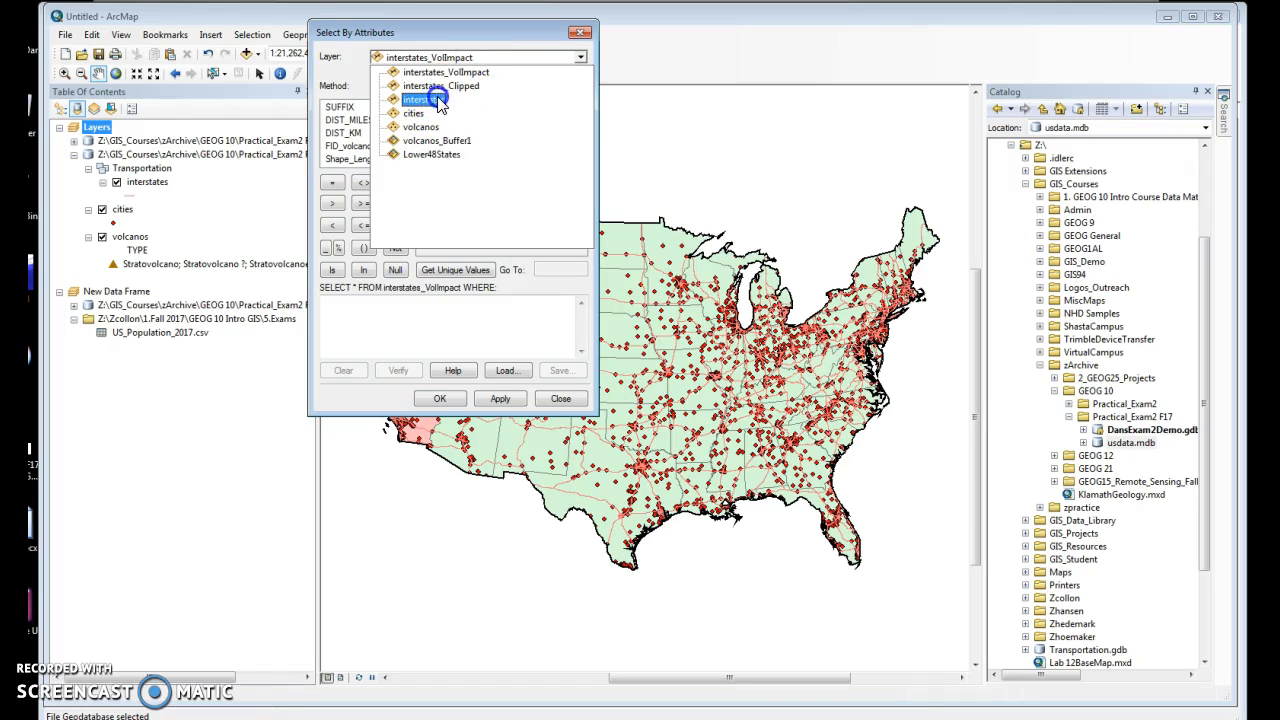
left_click(420, 127)
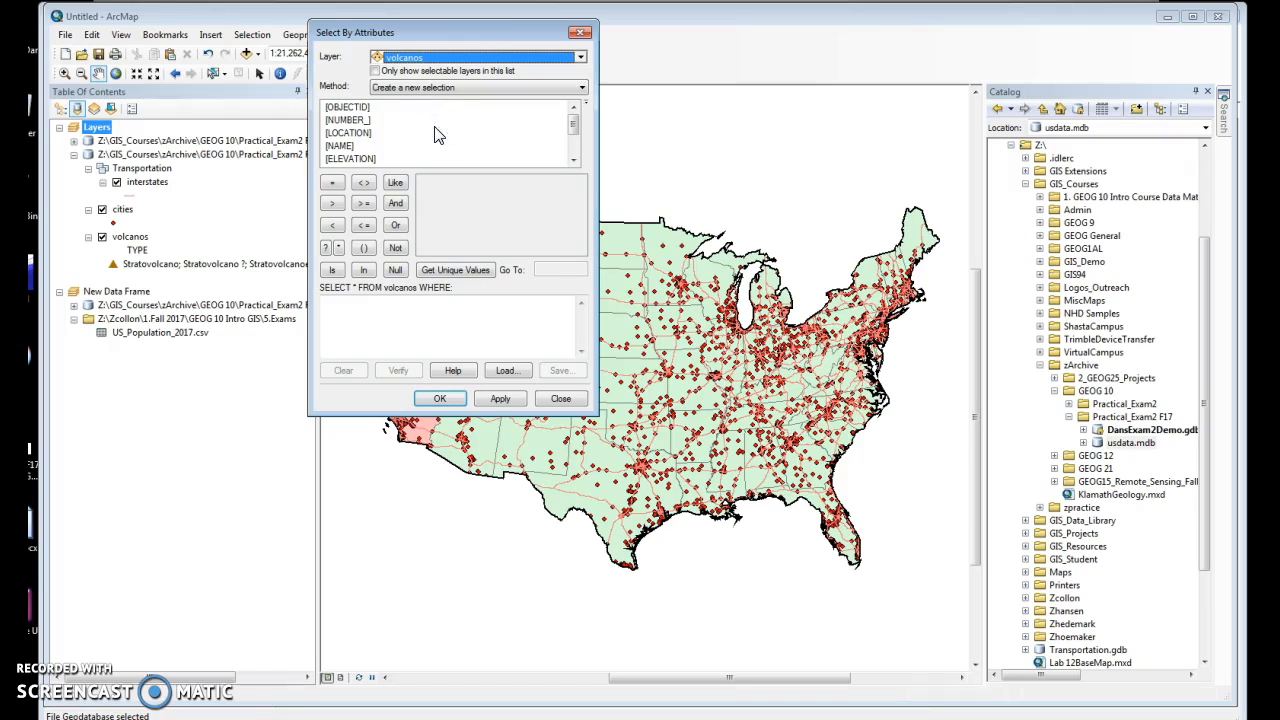
- Build the volcanos selection expression [TYPE] = 'Stratovolcano ?' from the field's unique values
scroll(345, 143, "down", 2)
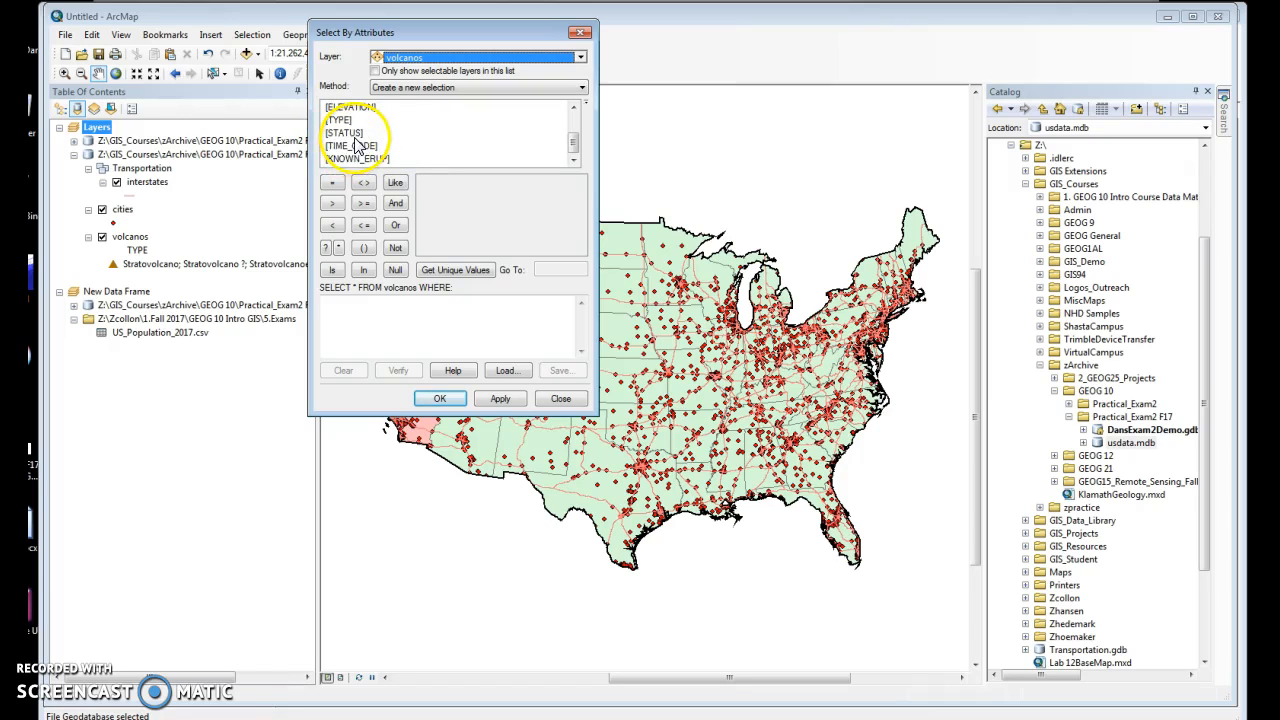
double_click(345, 121)
left_click(333, 183)
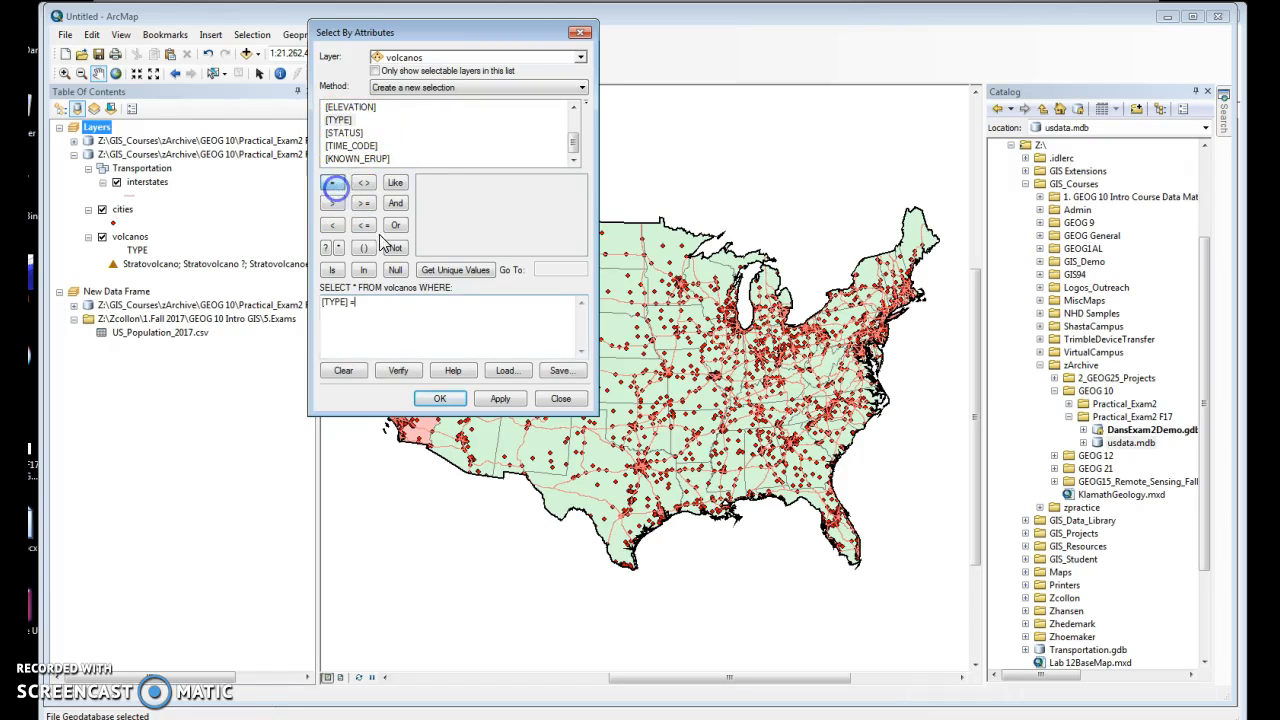
left_click(455, 270)
left_click_drag(580, 193, 581, 232)
scroll(495, 230, "up", 1)
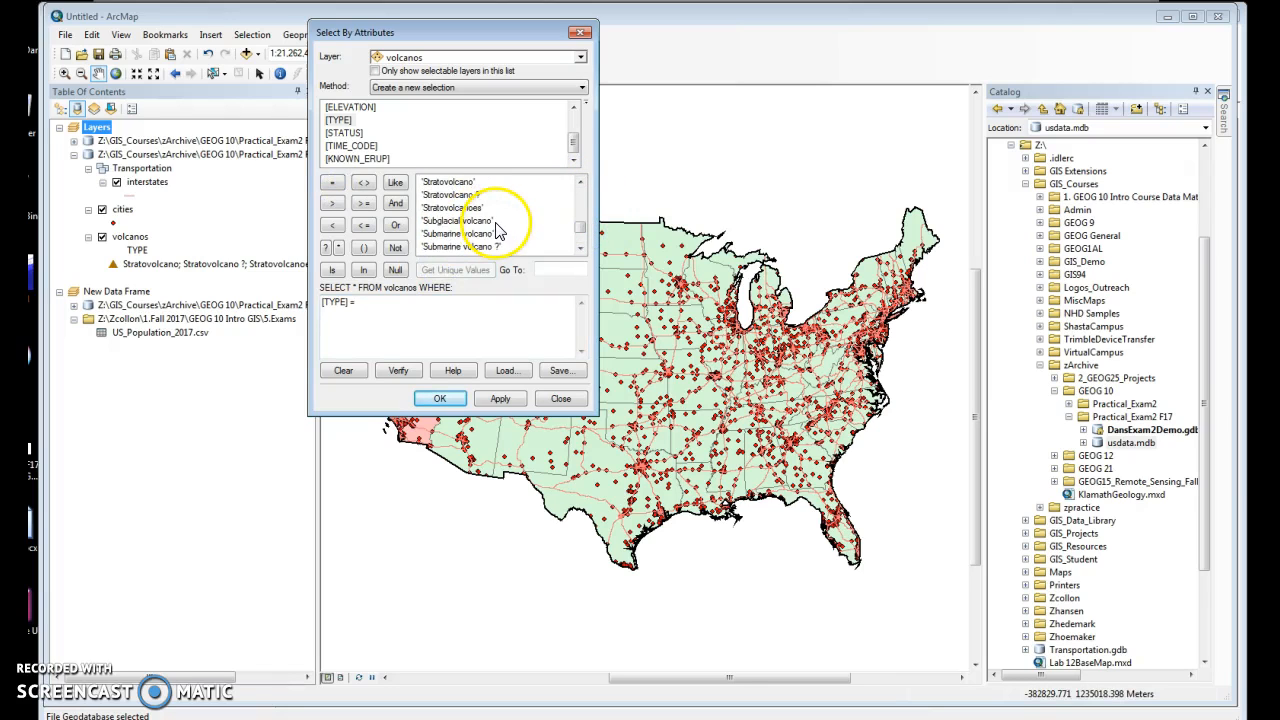
left_click(455, 195)
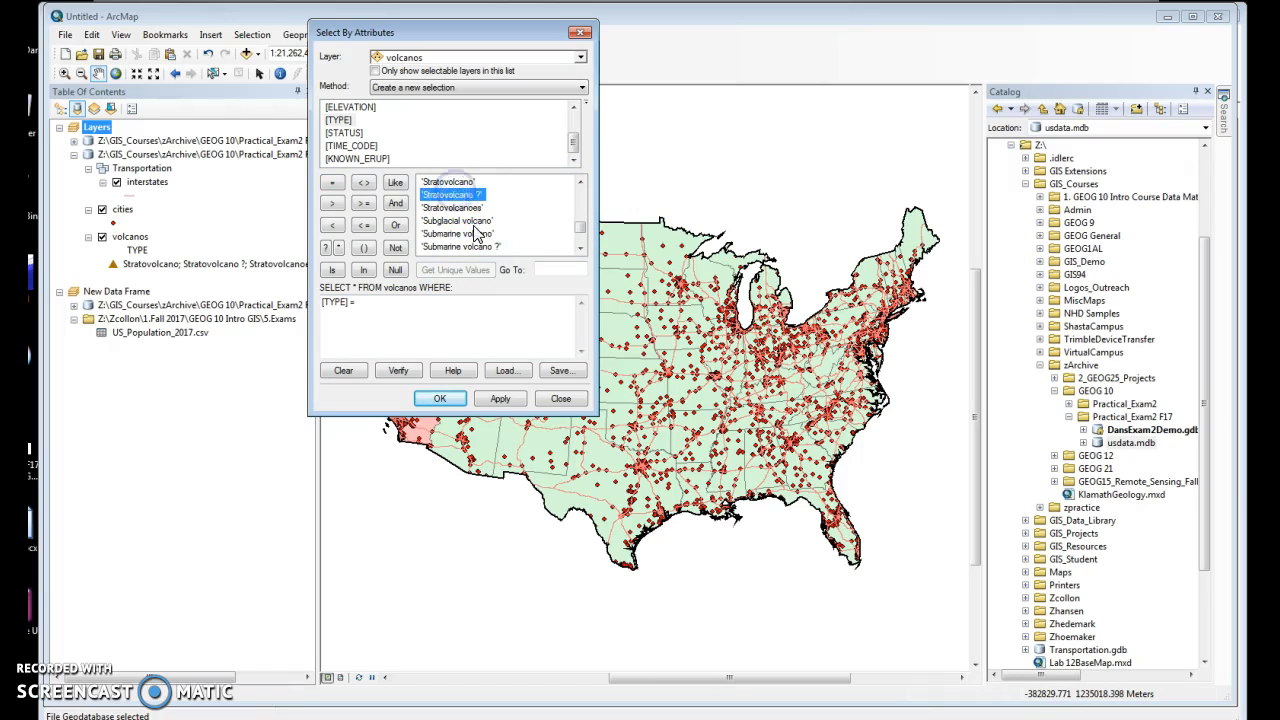
double_click(455, 195)
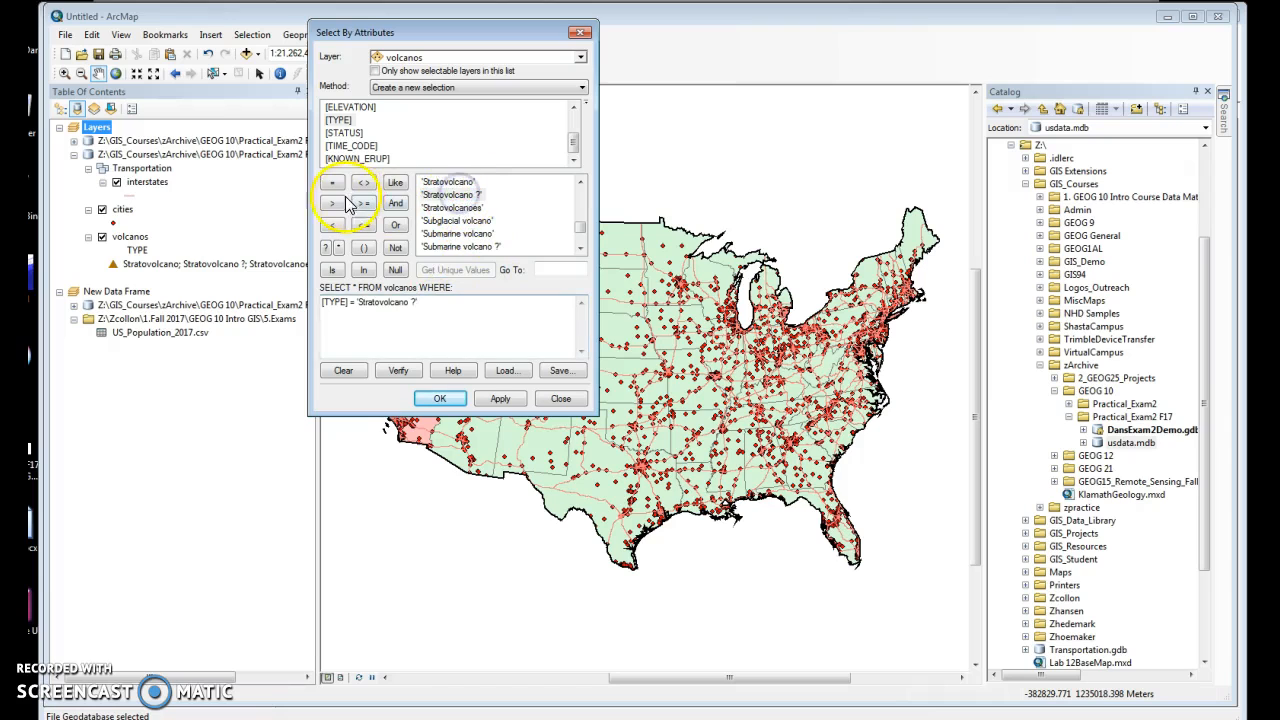
- Extend the selection expression with OR [TYPE] = 'Stratovolcano'
left_click(397, 229)
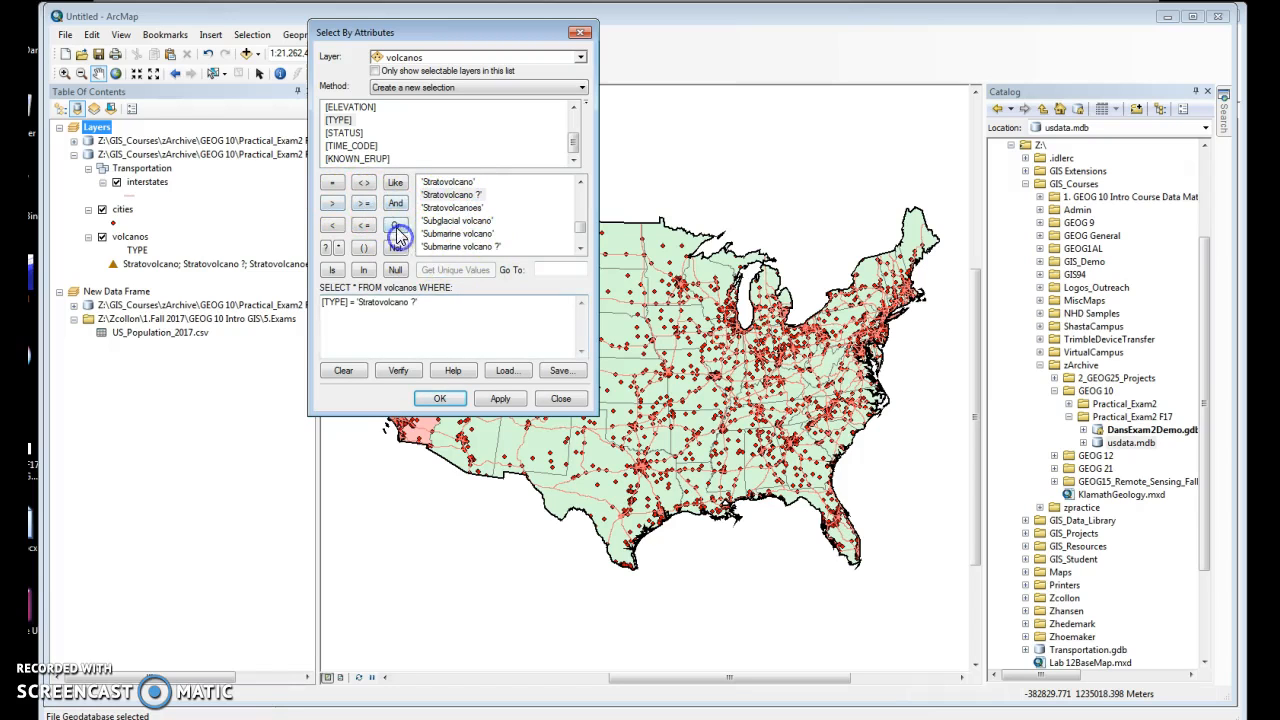
left_click(332, 182)
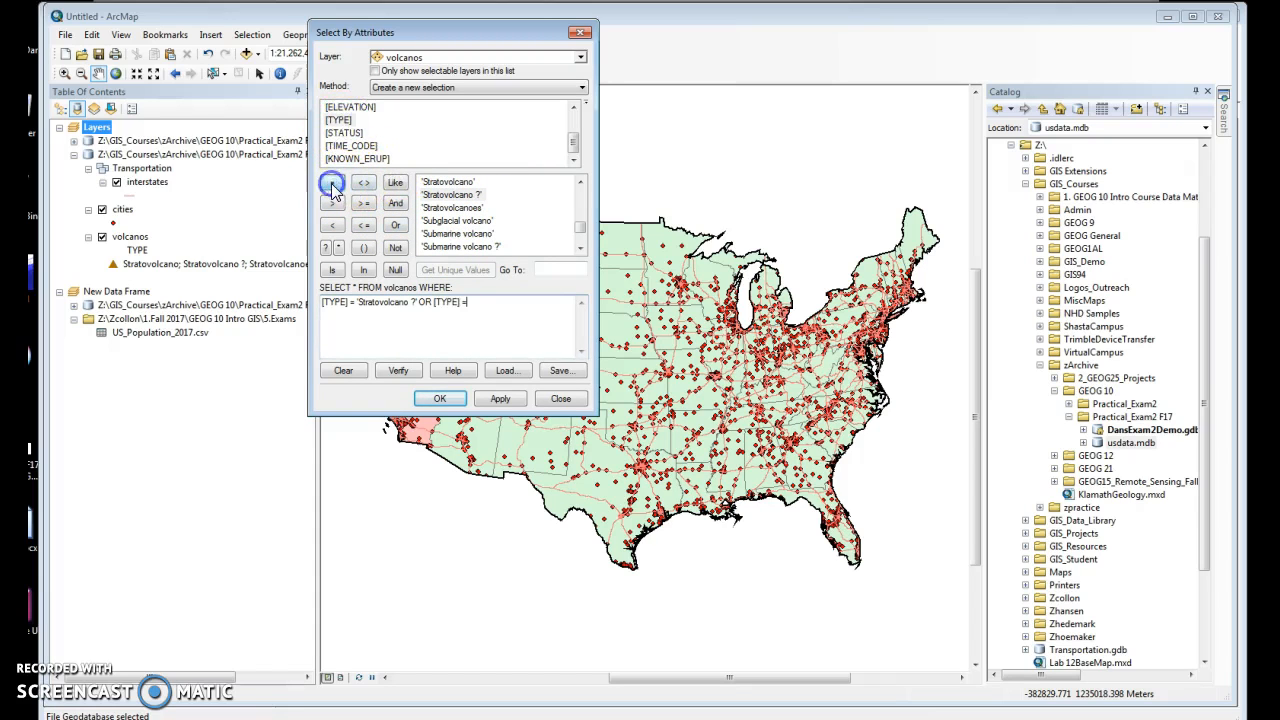
double_click(447, 183)
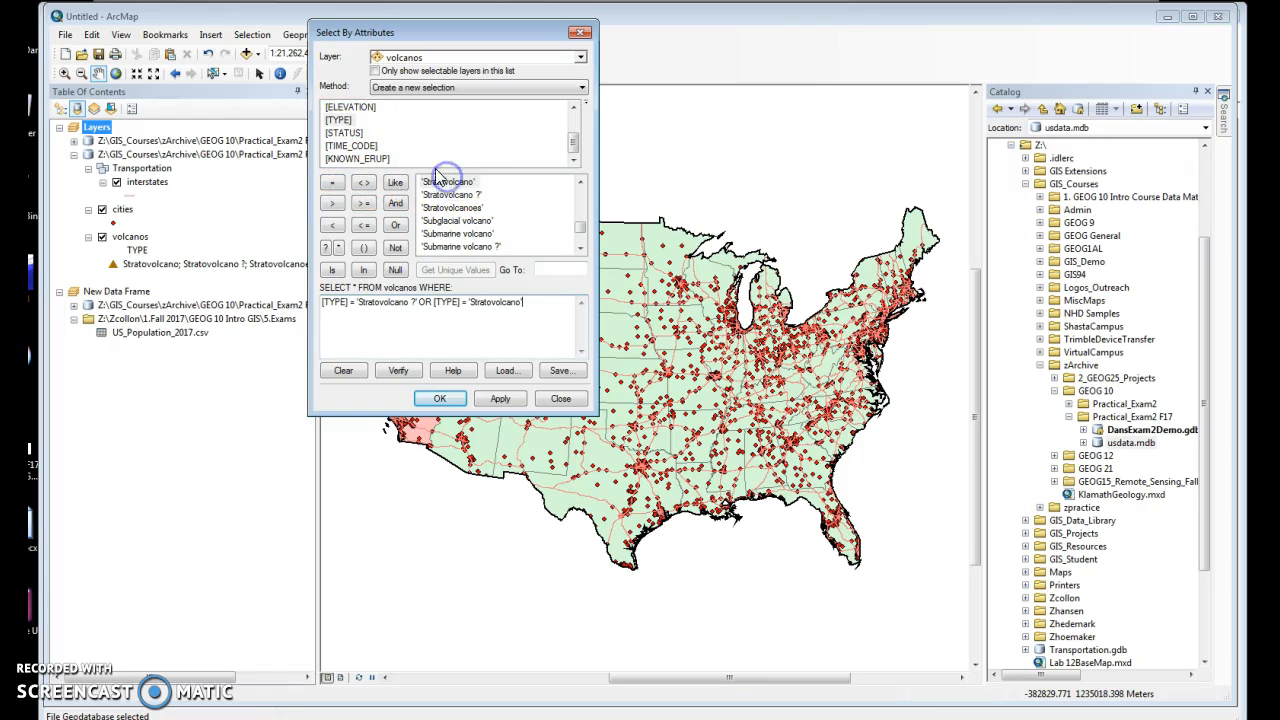
- Append a third condition, OR [TYPE] = 'Stratovolcano', to the expression and run the selection
double_click(338, 119)
scroll(432, 220, "up", 1)
left_click(440, 220)
double_click(447, 220)
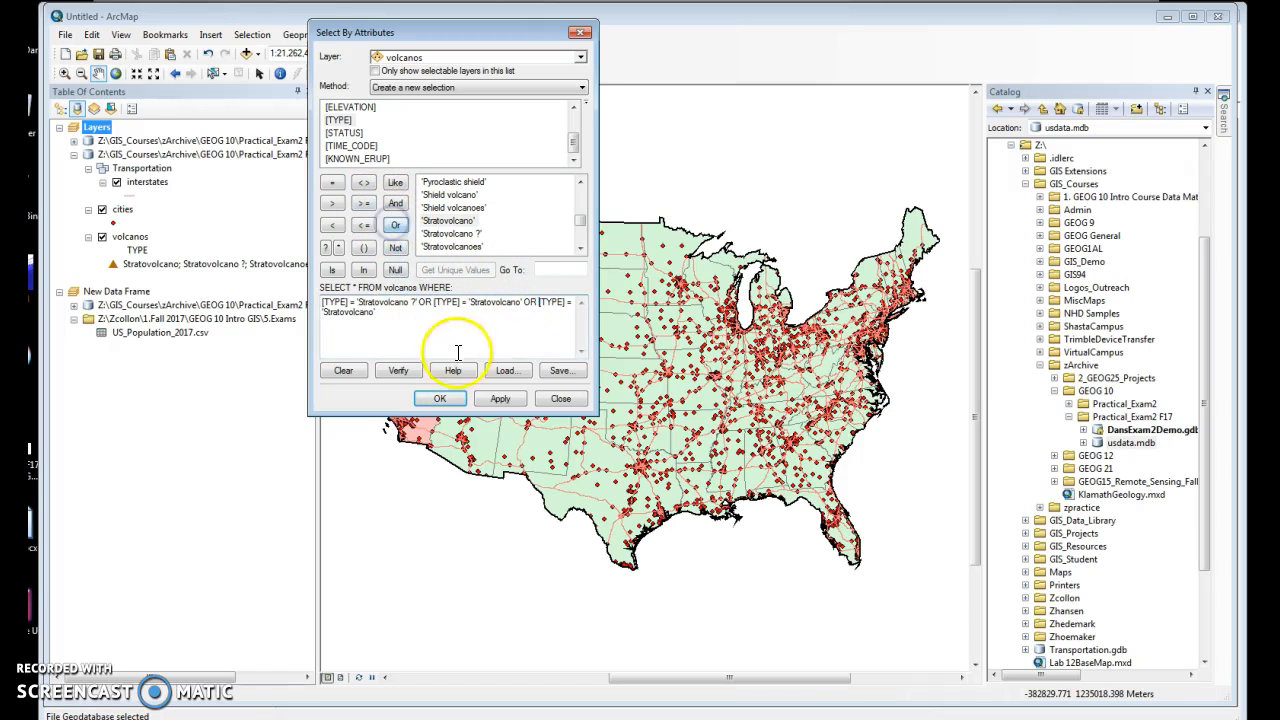
left_click(440, 398)
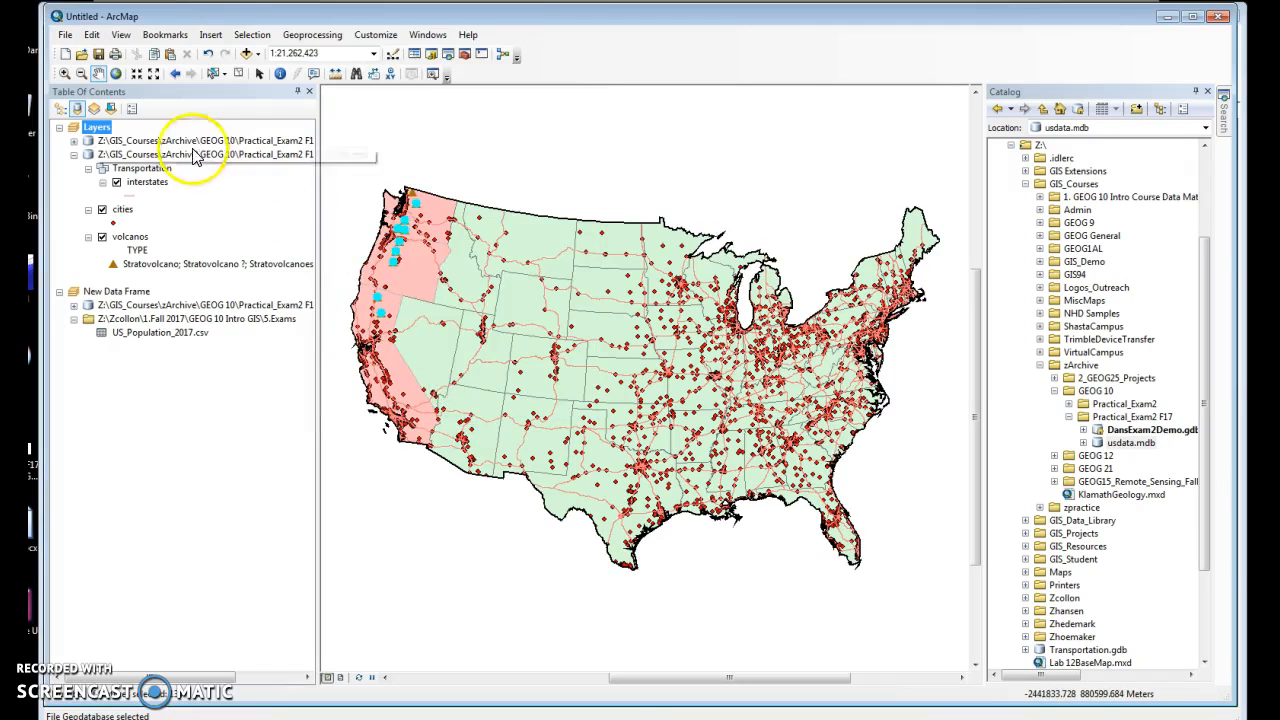
- Export the selected volcanos features to DansExam2Demo.gdb as Stratovolcano and add the result to the map
right_click(135, 240)
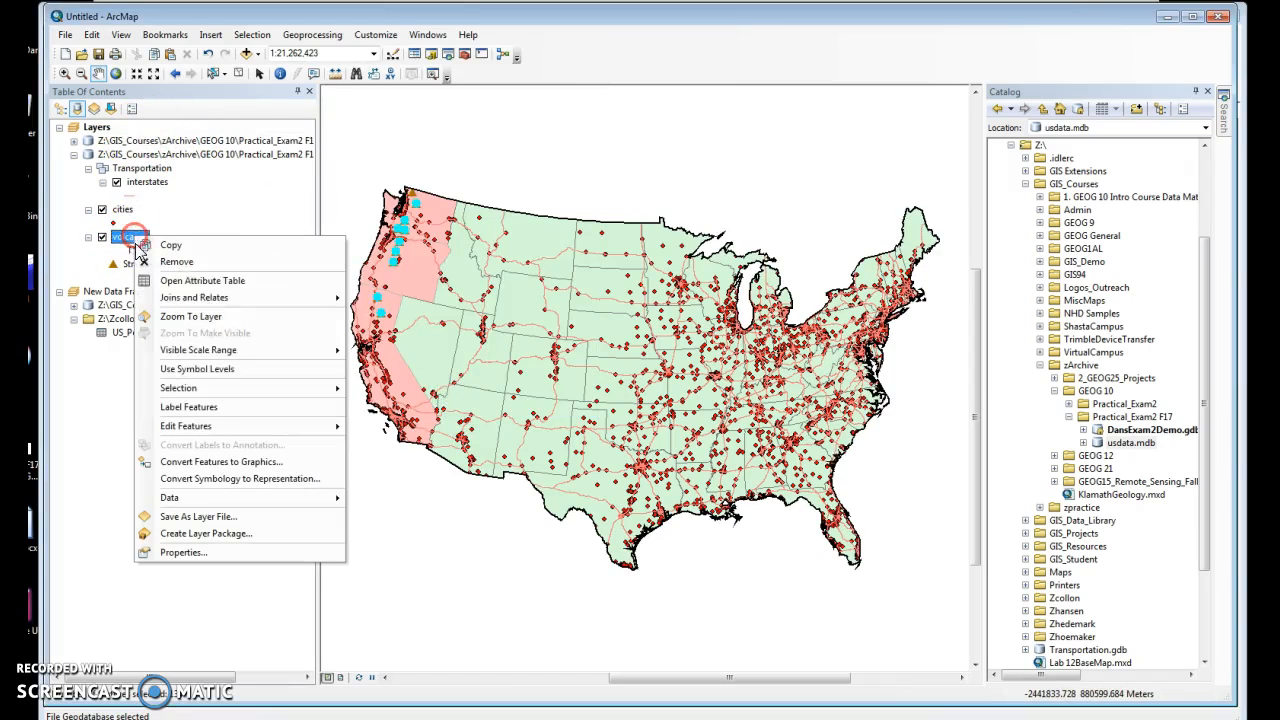
mouse_move(255, 498)
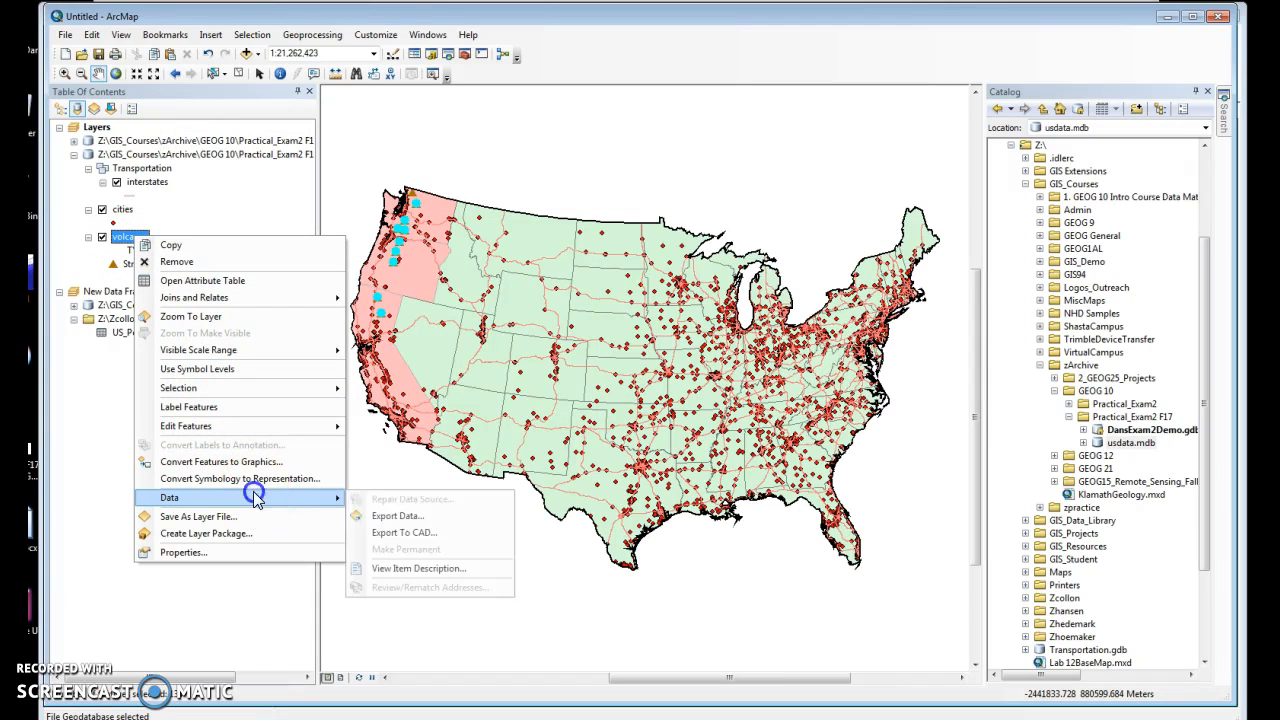
left_click(415, 512)
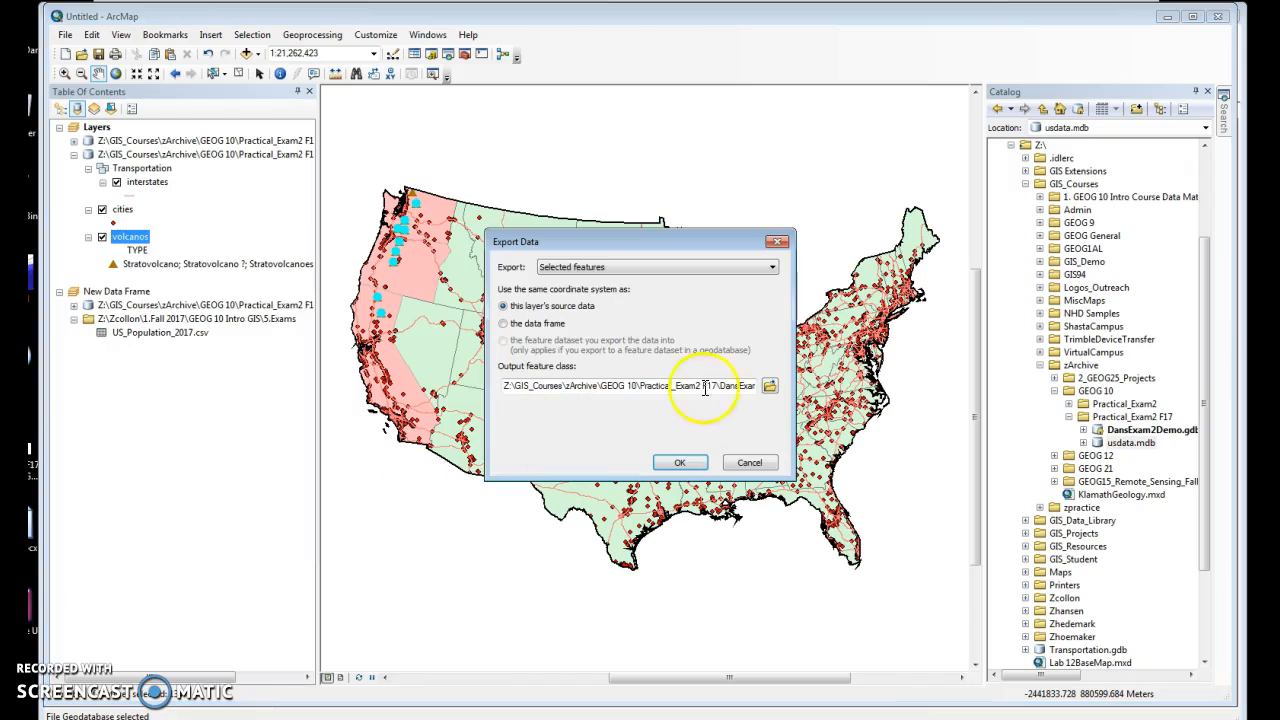
left_click(763, 385)
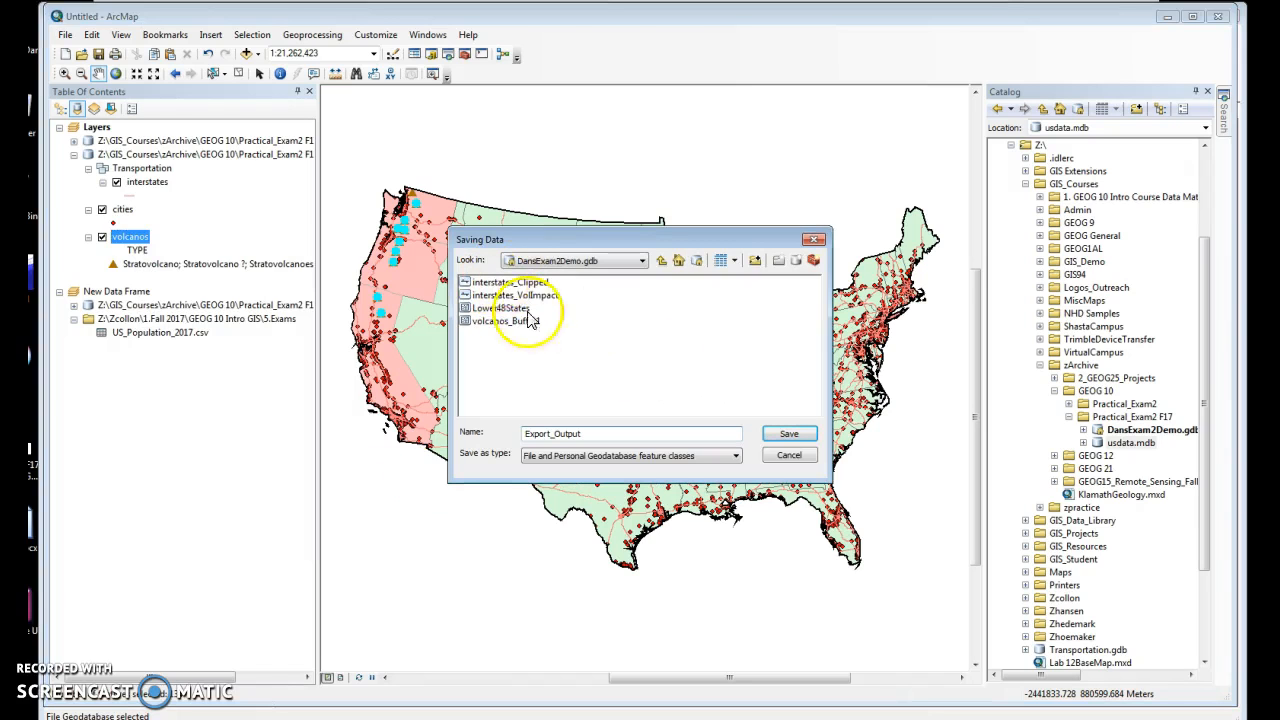
left_click_drag(584, 434, 385, 435)
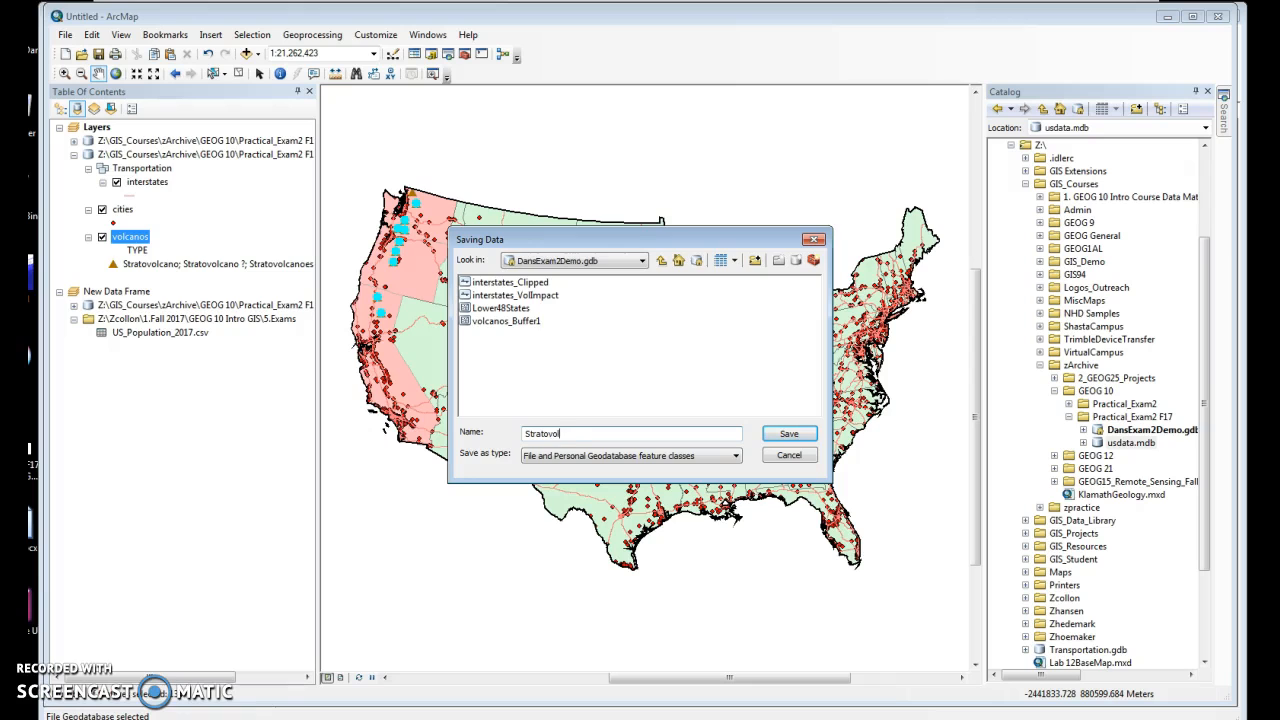
type("Stratovolcano")
key("Return")
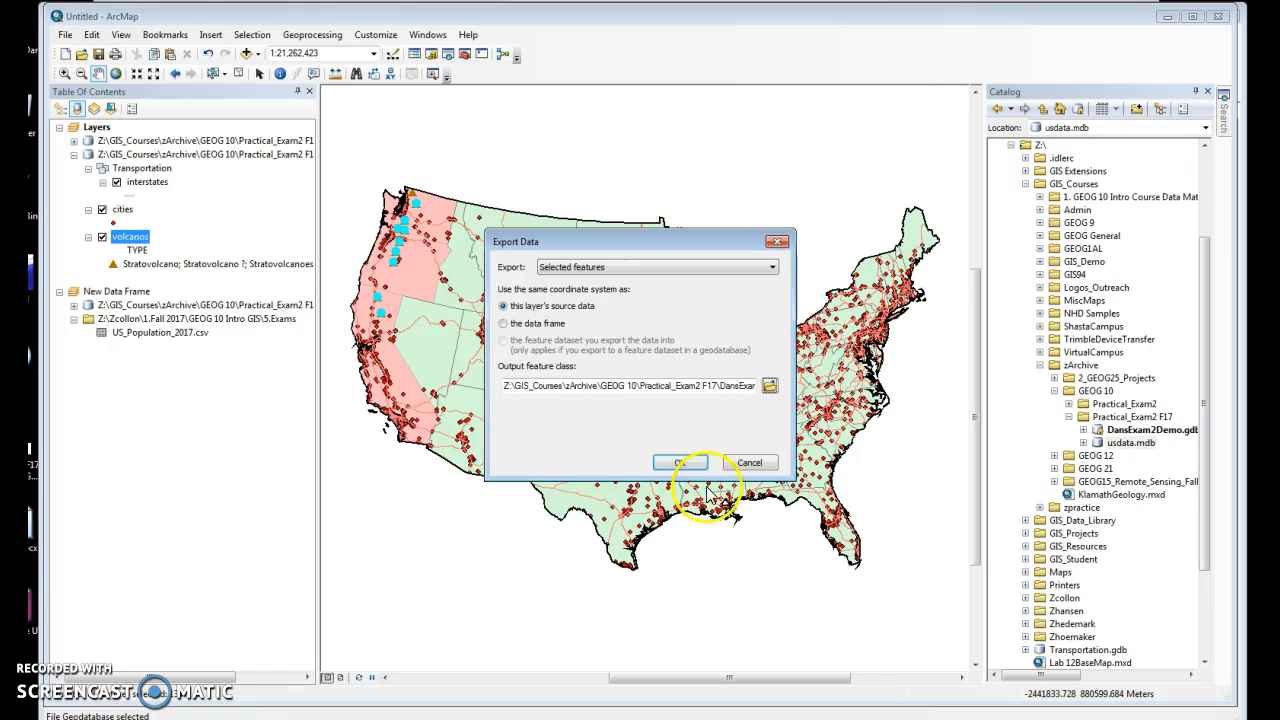
left_click(677, 460)
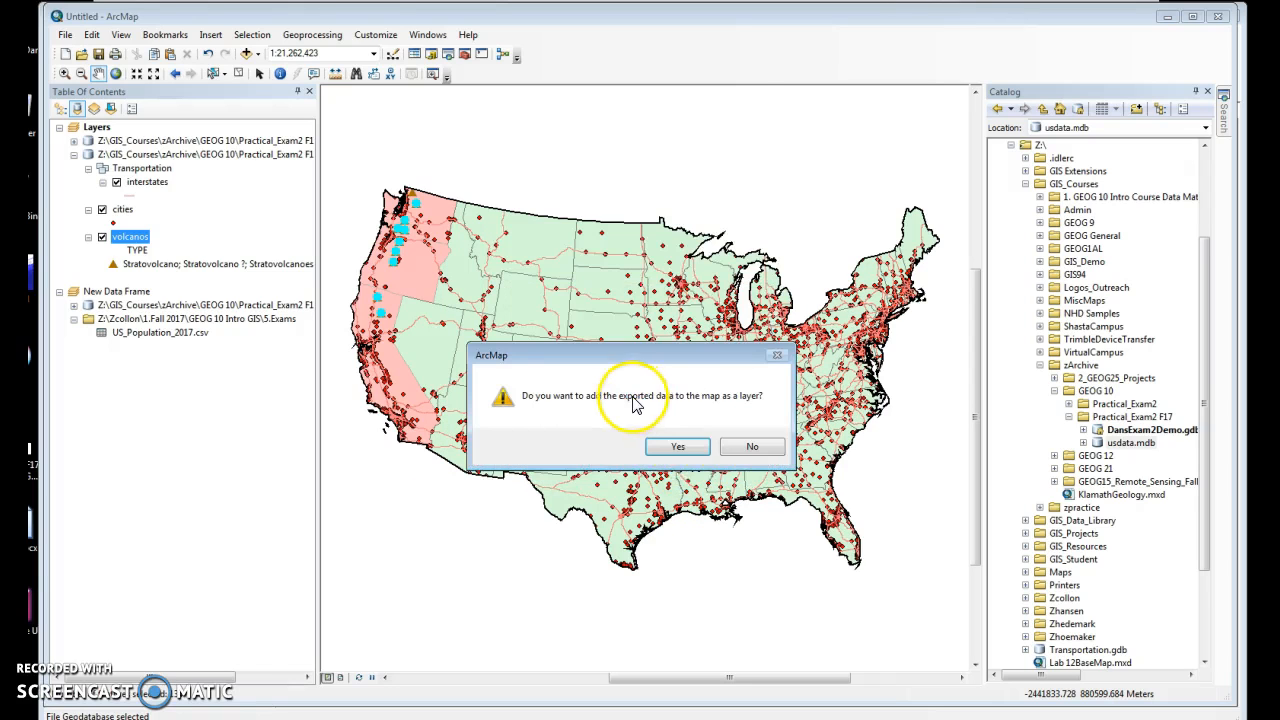
left_click(677, 447)
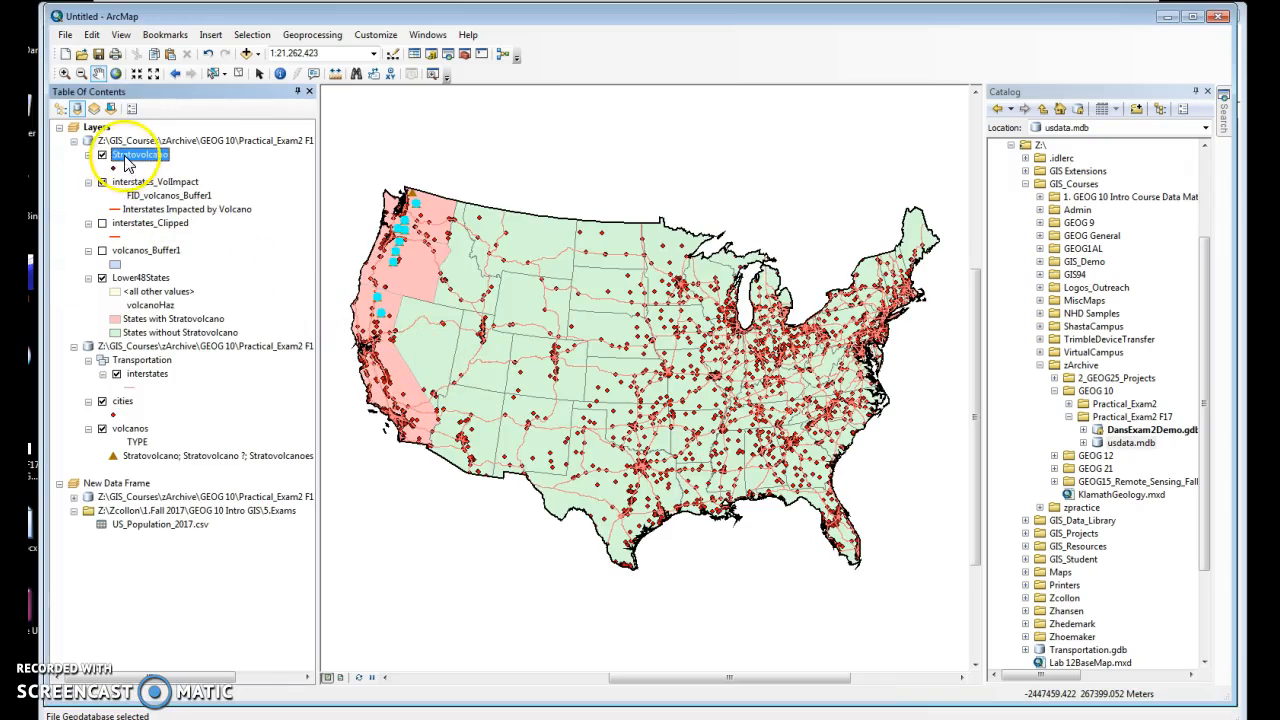
- List the layers by drawing order and hide the original volcanos layer, keeping cities and interstates visible
left_click(64, 109)
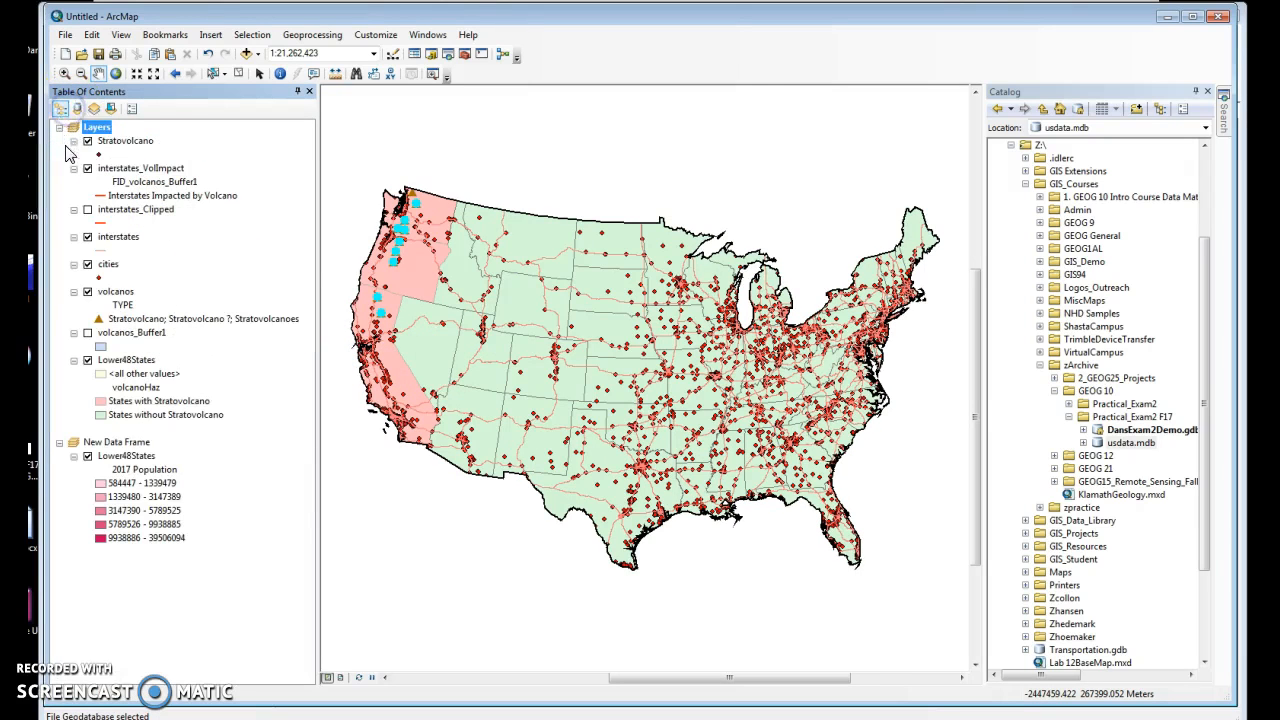
left_click(87, 291)
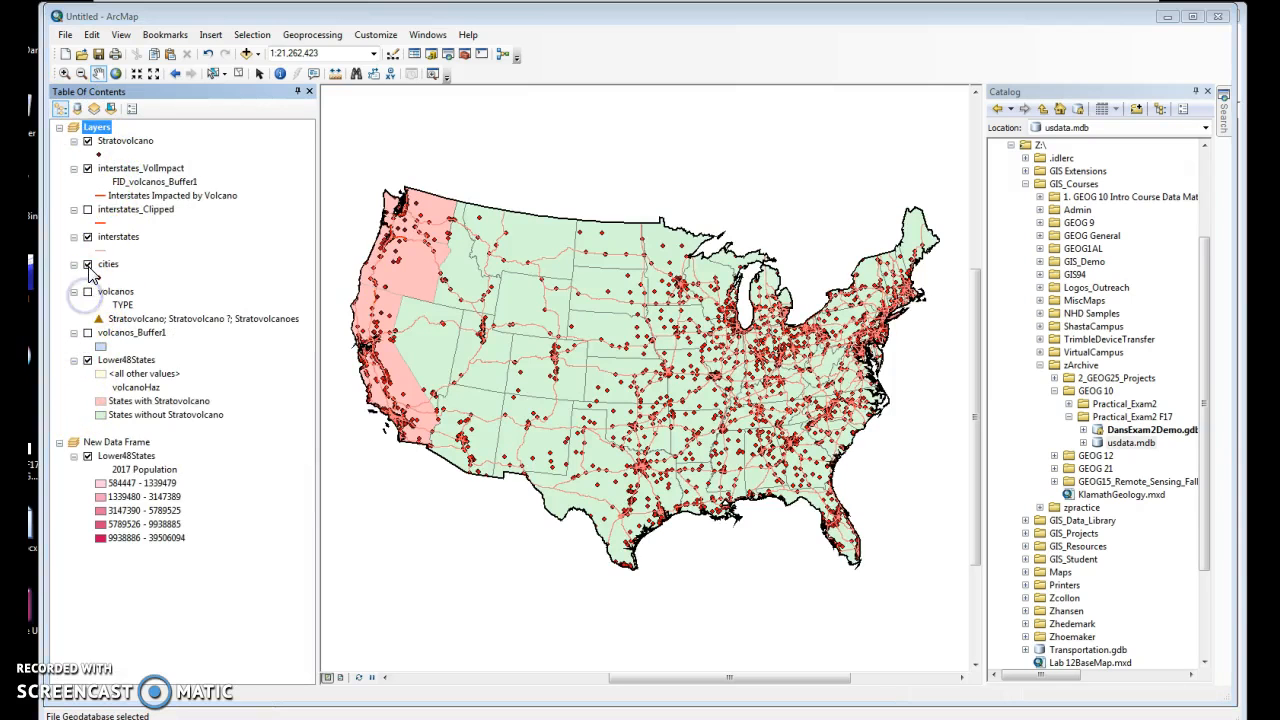
left_click(87, 264)
left_click(87, 238)
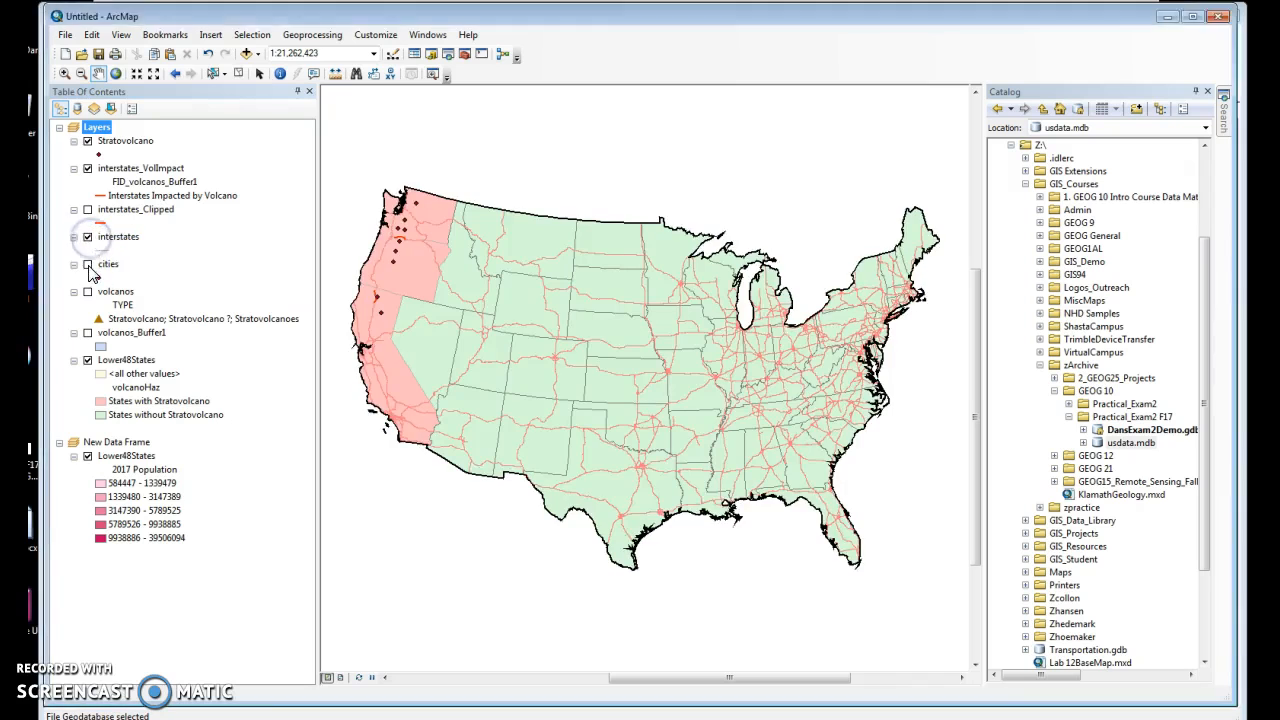
left_click(87, 264)
- Symbolize the Stratovolcano layer with the Triangle 1 marker in a dark reddish-brown color
left_click(98, 154)
left_click(790, 270)
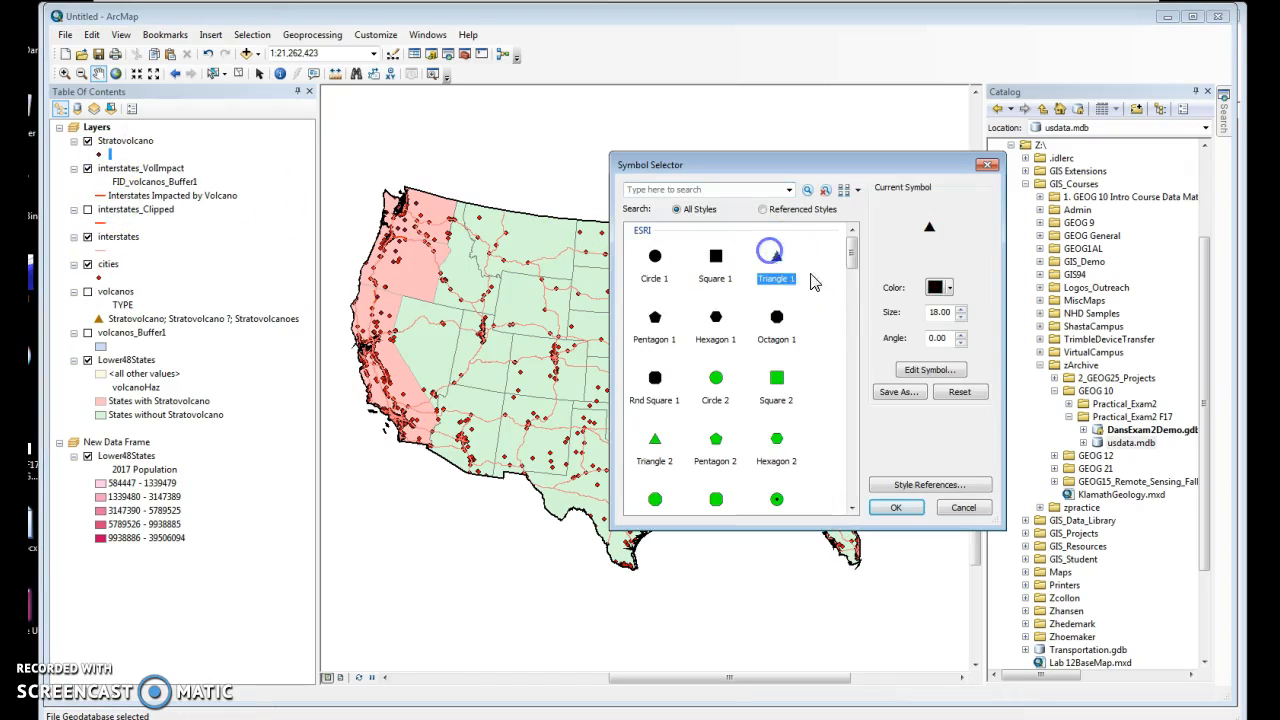
left_click(949, 287)
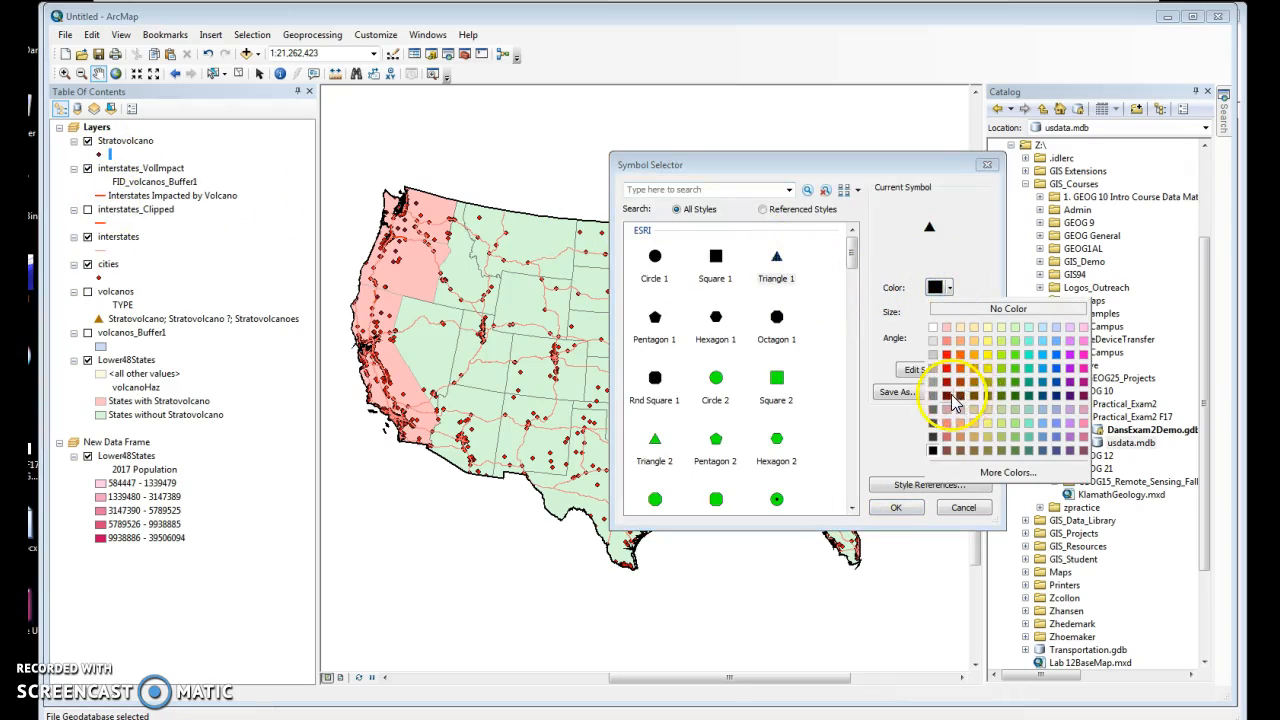
left_click(958, 395)
left_click(896, 507)
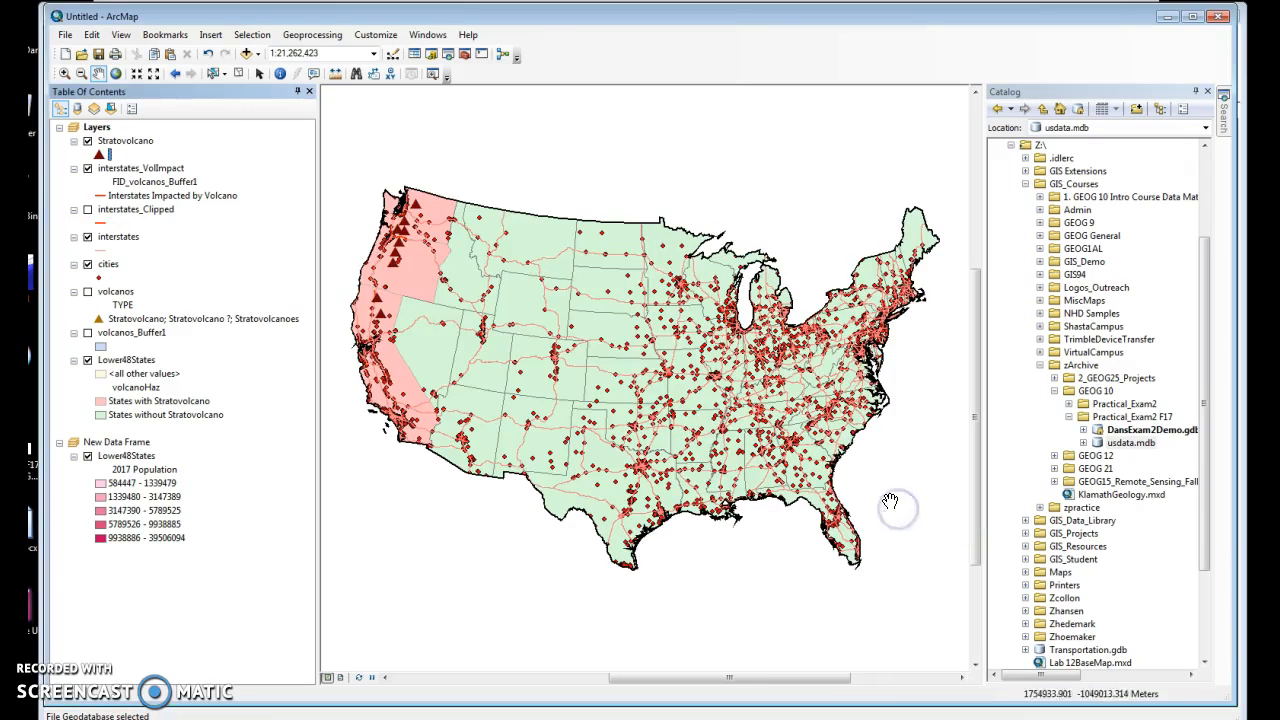
- Review the Stratovolcano attribute table, close it, and label the layer's features on the map
right_click(116, 141)
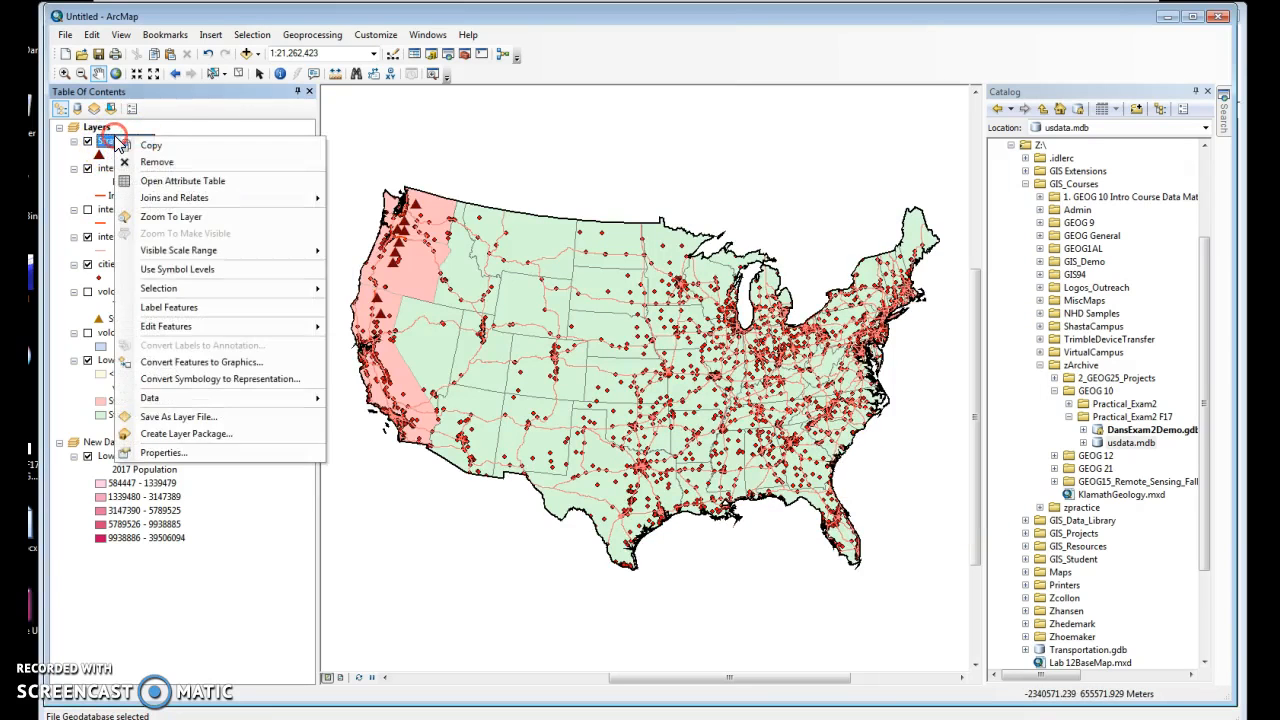
left_click(200, 180)
left_click_drag(968, 215, 930, 197)
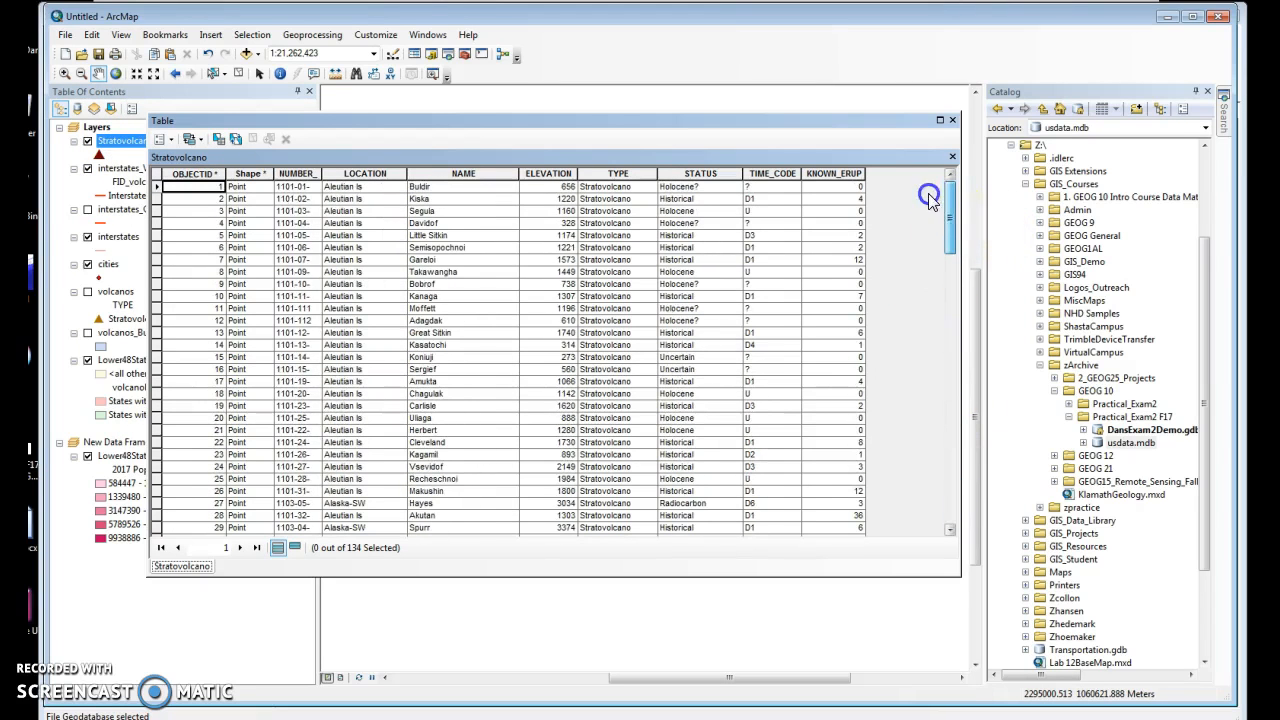
left_click(952, 120)
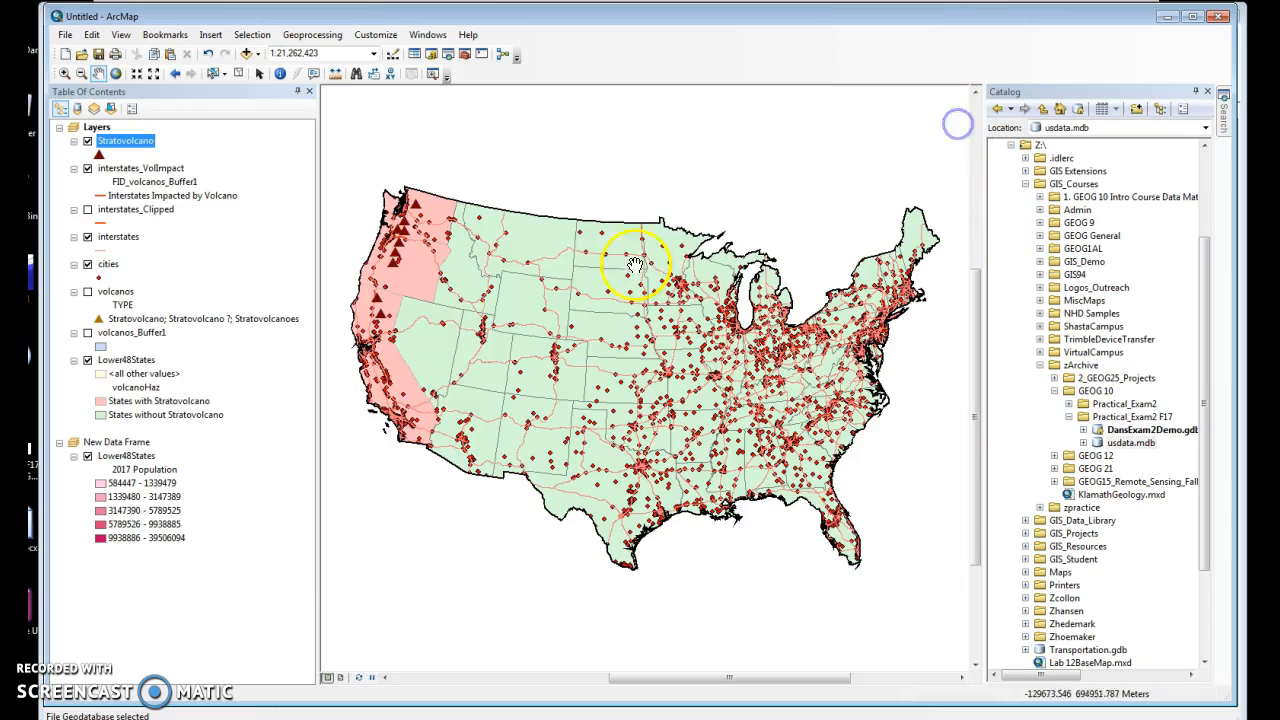
right_click(133, 143)
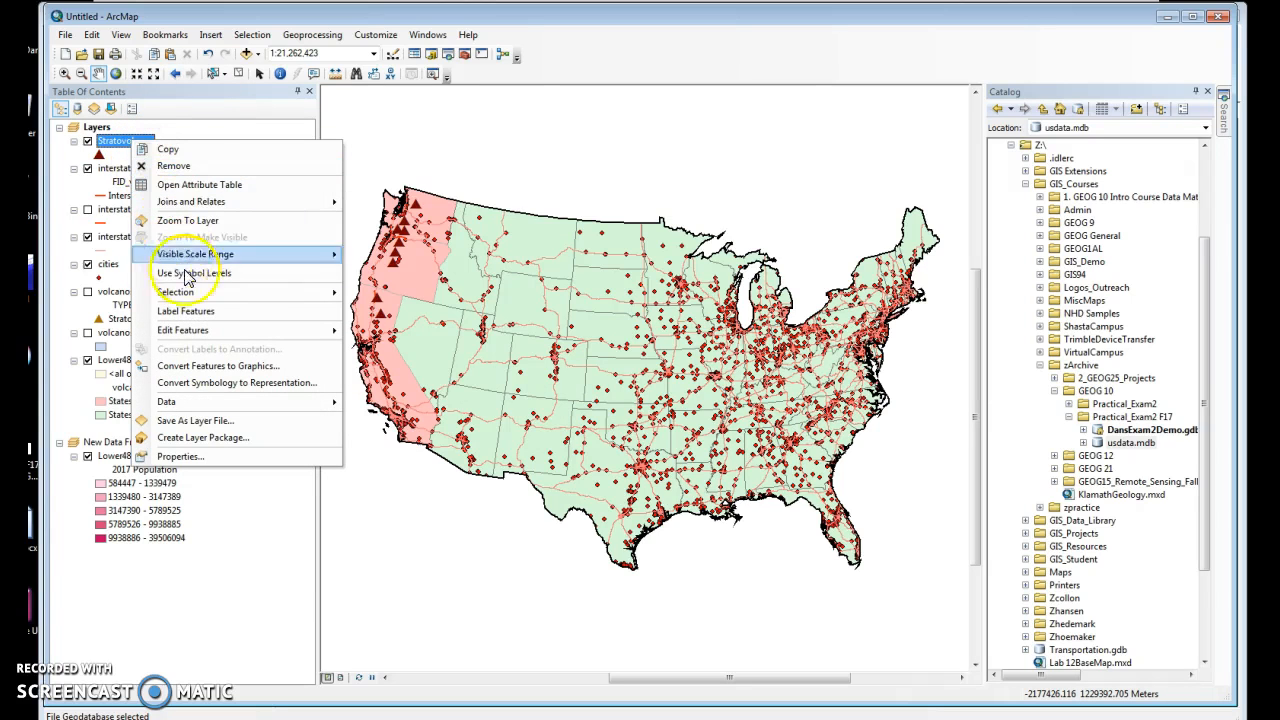
left_click(200, 312)
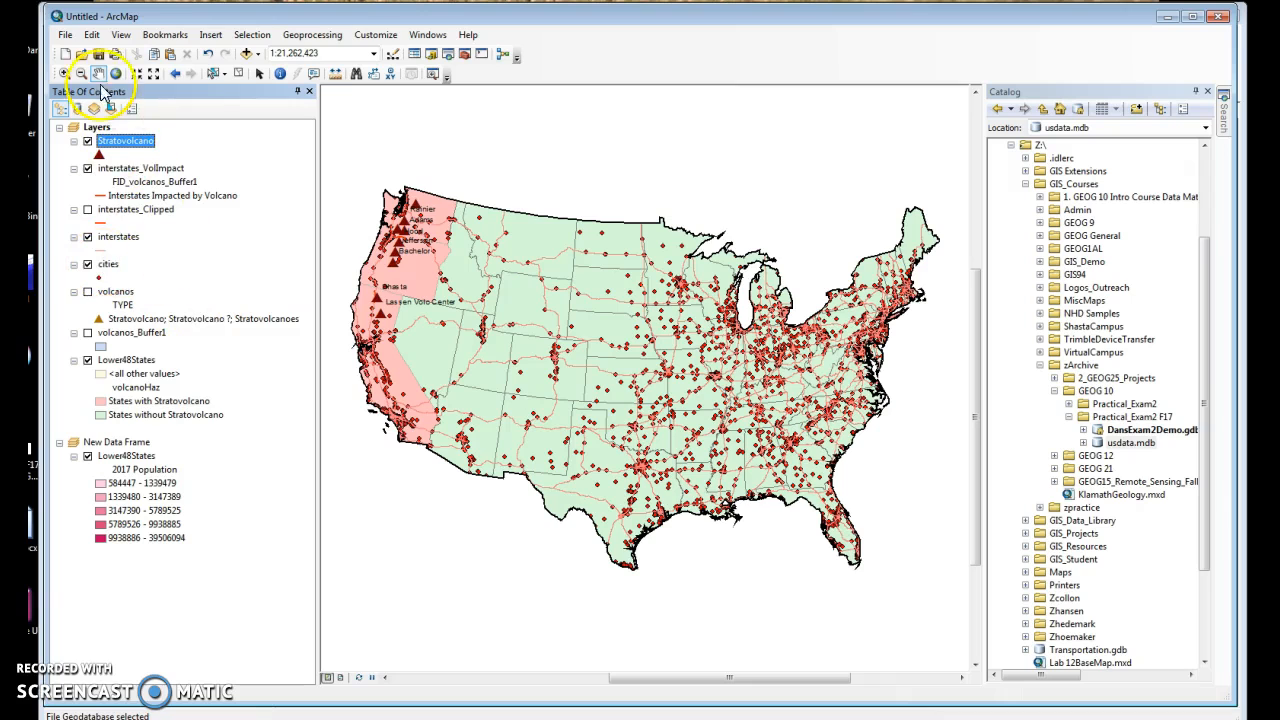
- Display the Draw toolbar and activate its Label tool
right_click(740, 52)
left_click(785, 161)
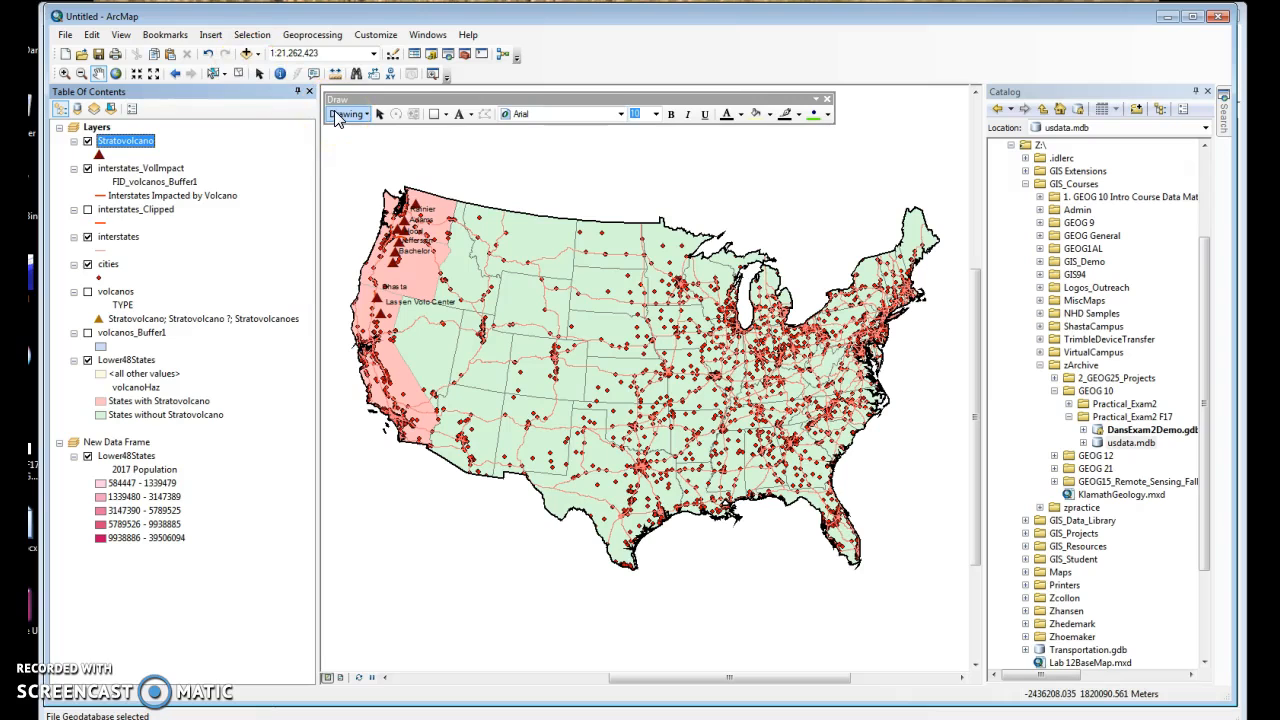
left_click(472, 114)
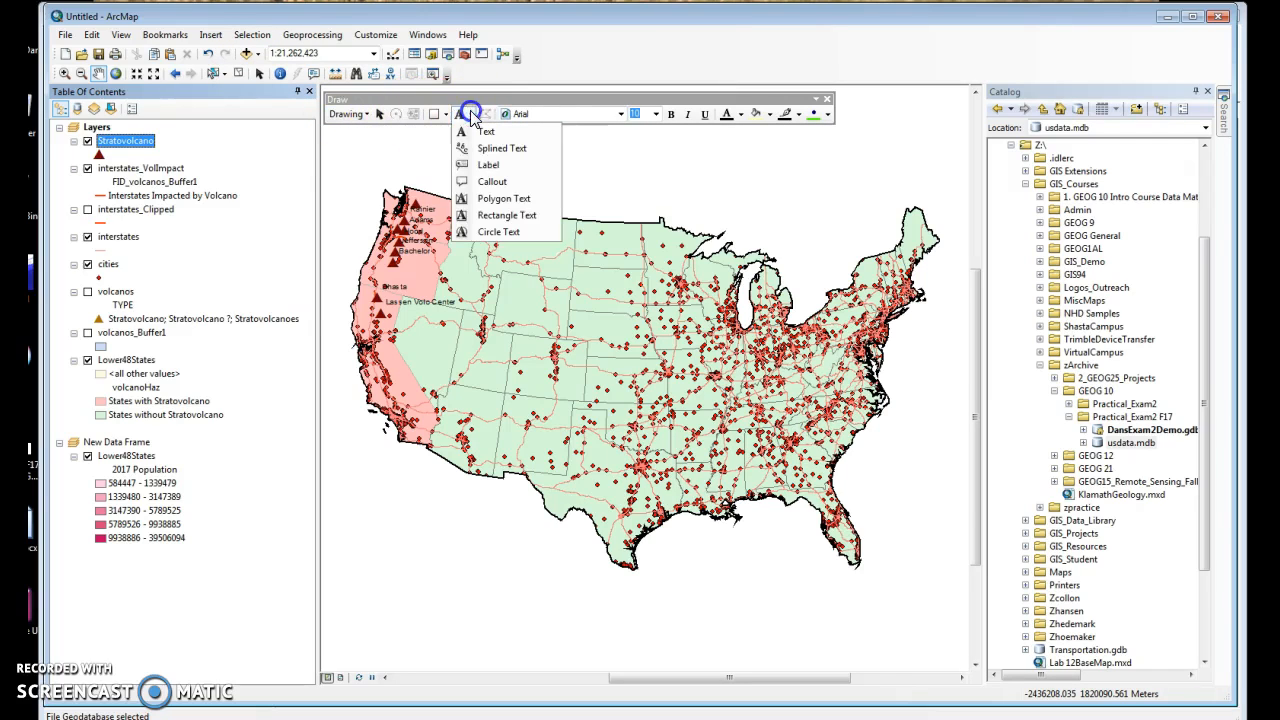
left_click(488, 164)
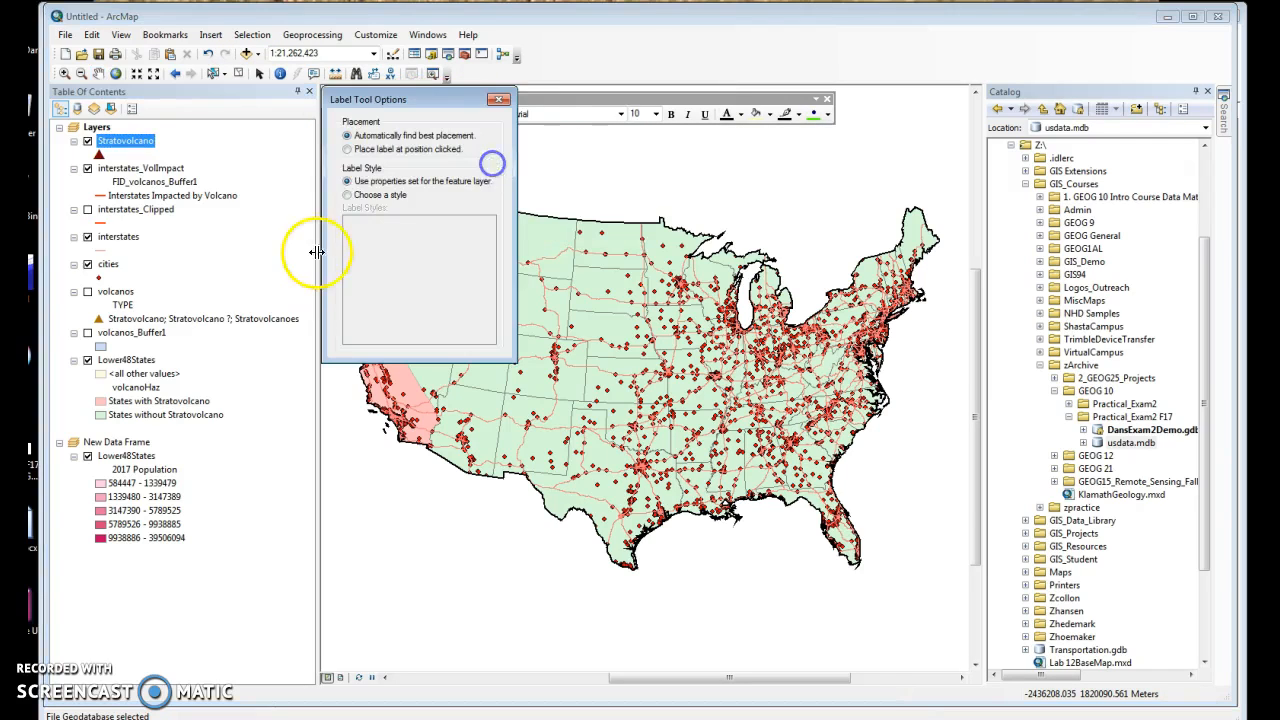
- Label the San Francisco point in the cities layer and move the label just south of the bay
left_click(69, 75)
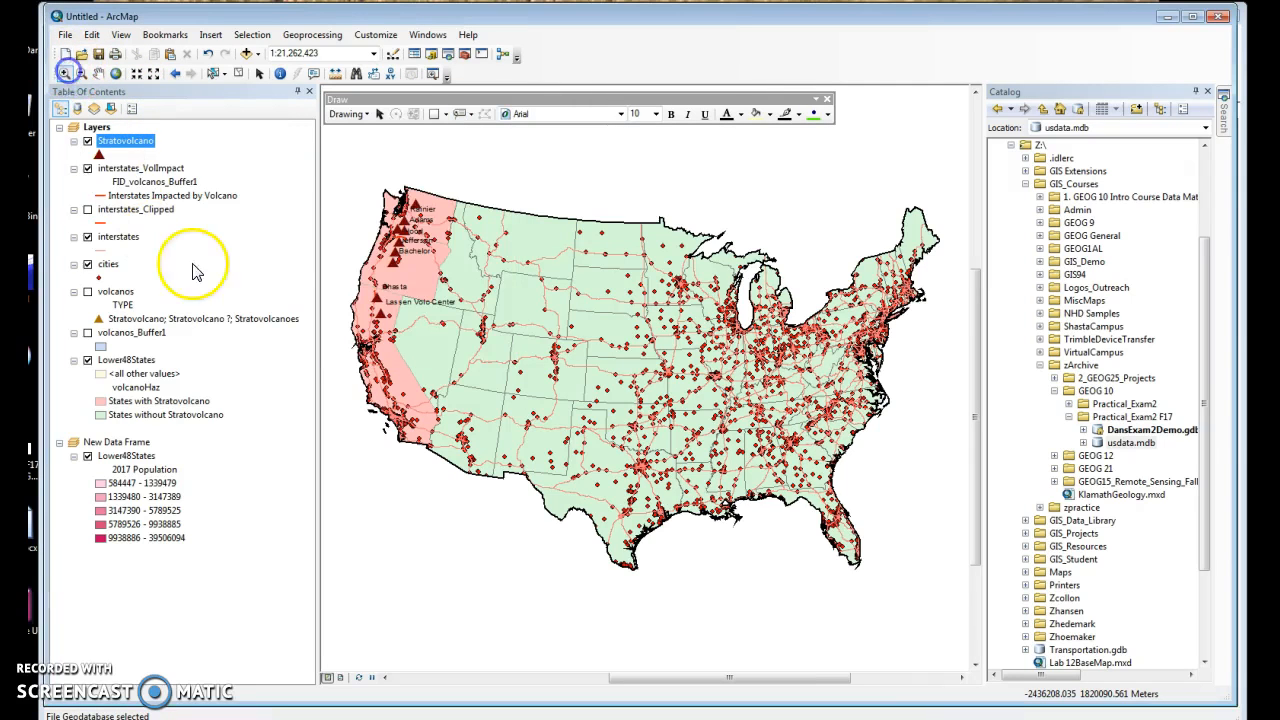
left_click(193, 266)
left_click_drag(322, 293, 480, 430)
left_click_drag(374, 266, 630, 449)
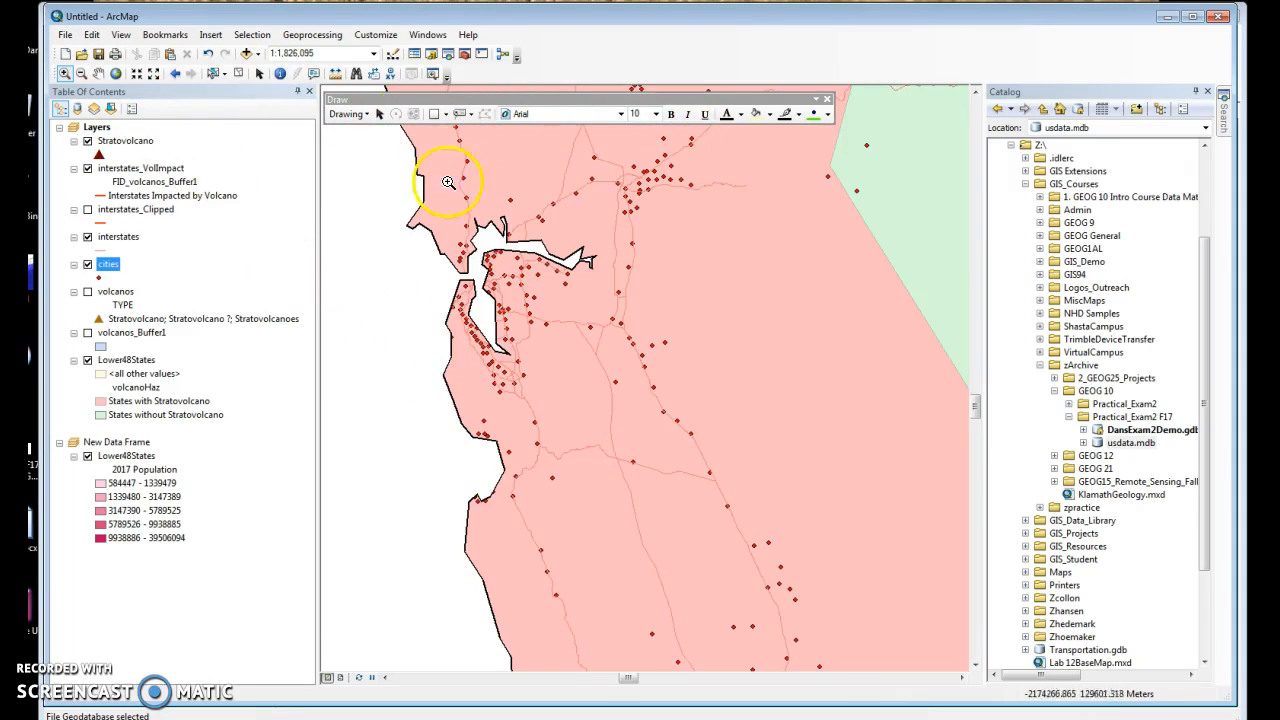
left_click(457, 113)
left_click_drag(434, 100, 298, 112)
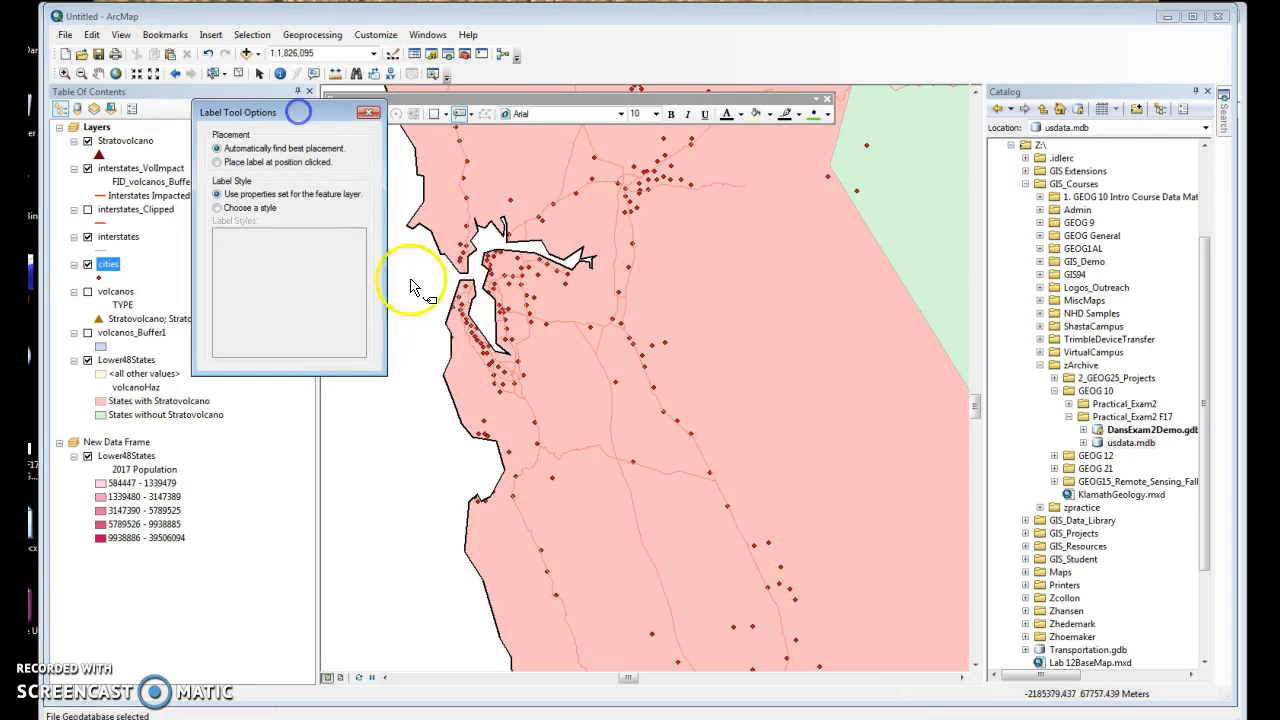
left_click(466, 288)
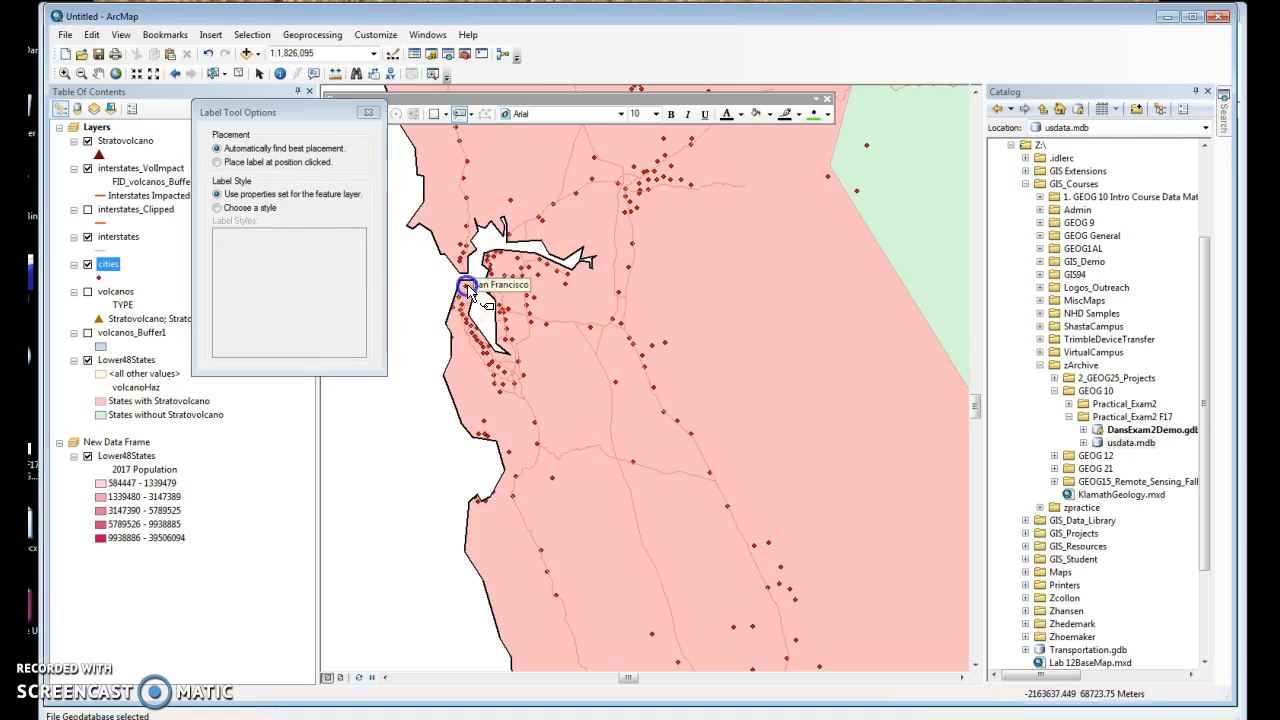
left_click(433, 283)
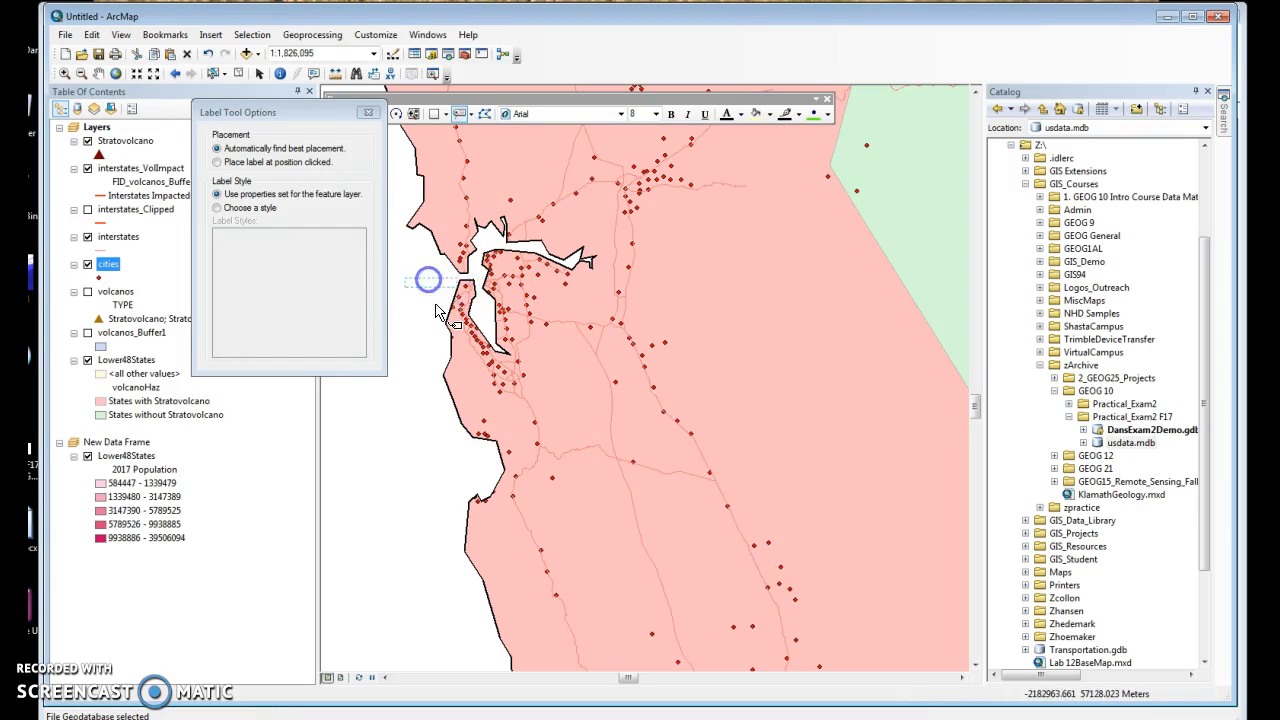
mouse_move(457, 297)
left_mouse_down()
mouse_move(514, 376)
mouse_move(427, 280)
mouse_move(564, 334)
mouse_move(543, 262)
mouse_move(497, 200)
mouse_move(505, 326)
mouse_move(452, 210)
mouse_move(465, 326)
mouse_move(499, 397)
mouse_move(500, 300)
mouse_move(514, 366)
mouse_move(535, 330)
mouse_move(491, 391)
mouse_move(488, 222)
mouse_move(494, 420)
mouse_move(472, 368)
mouse_move(480, 389)
left_mouse_up()
- Make the San Francisco label bold at size 18, reposition it below the bay, and close the label tool options
left_click(656, 114)
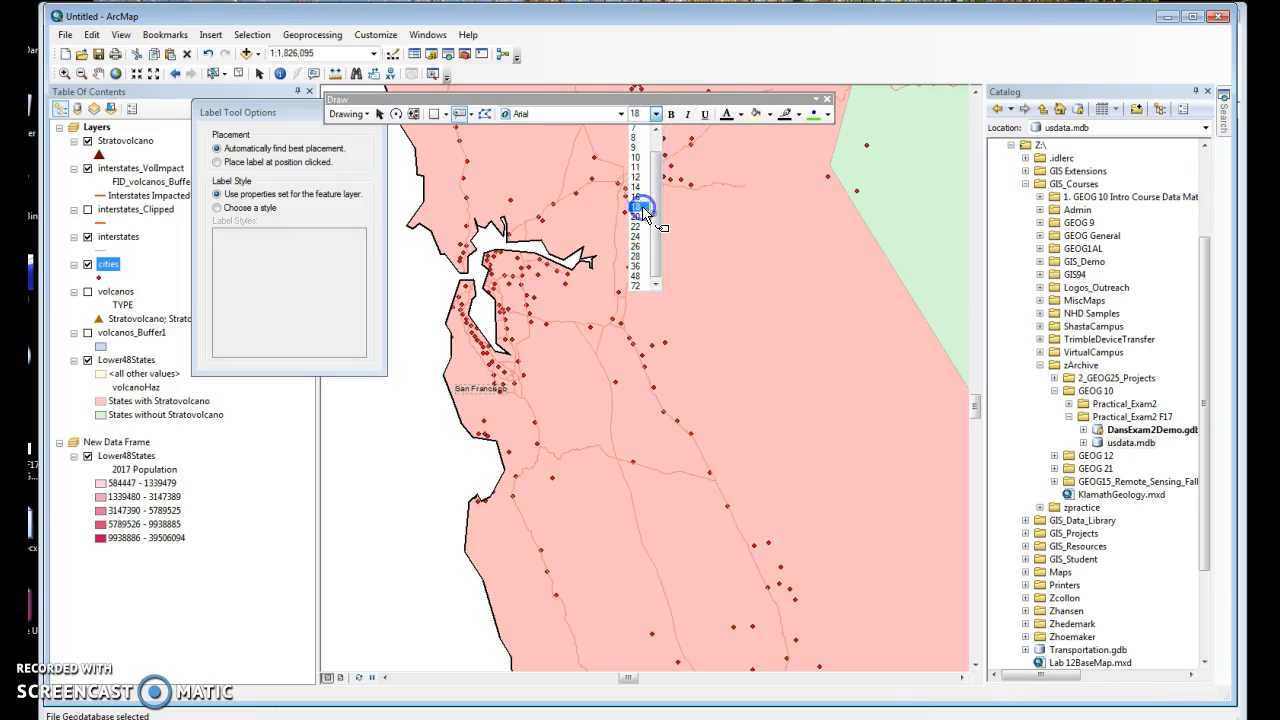
left_click(643, 207)
left_click(671, 114)
left_click_drag(485, 398, 524, 387)
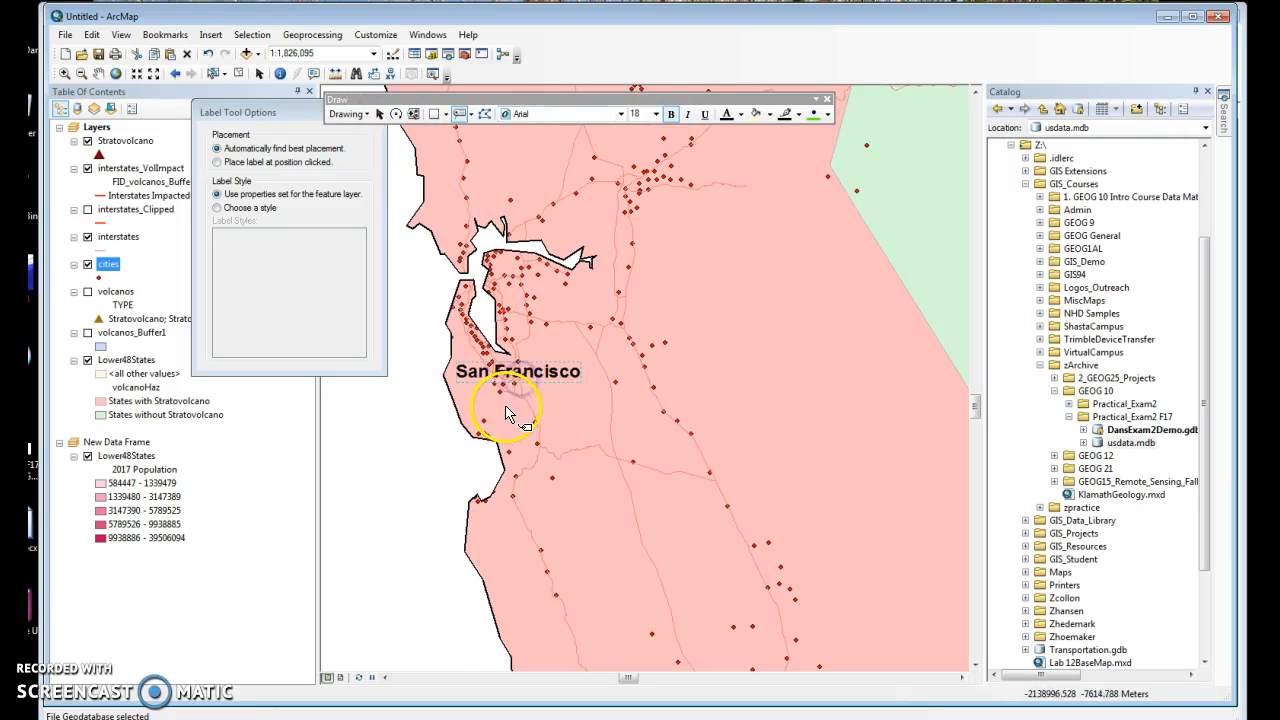
left_click(575, 401)
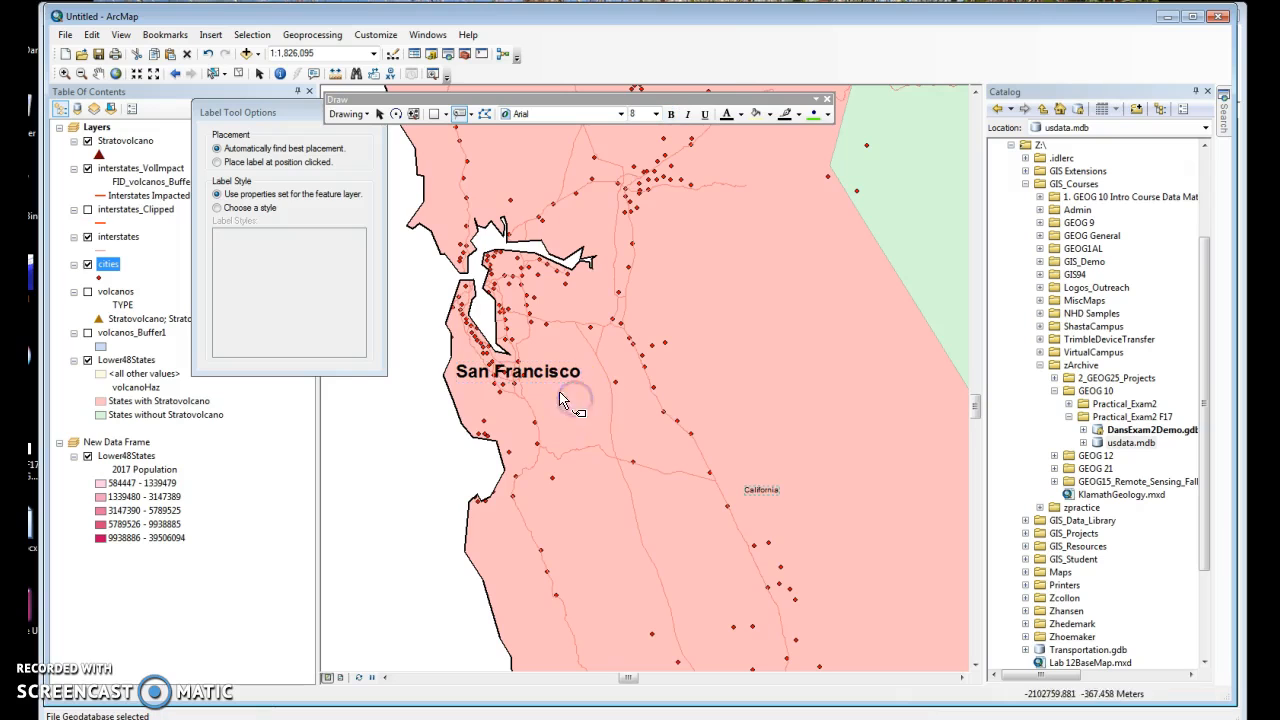
left_click(296, 113)
left_click(369, 114)
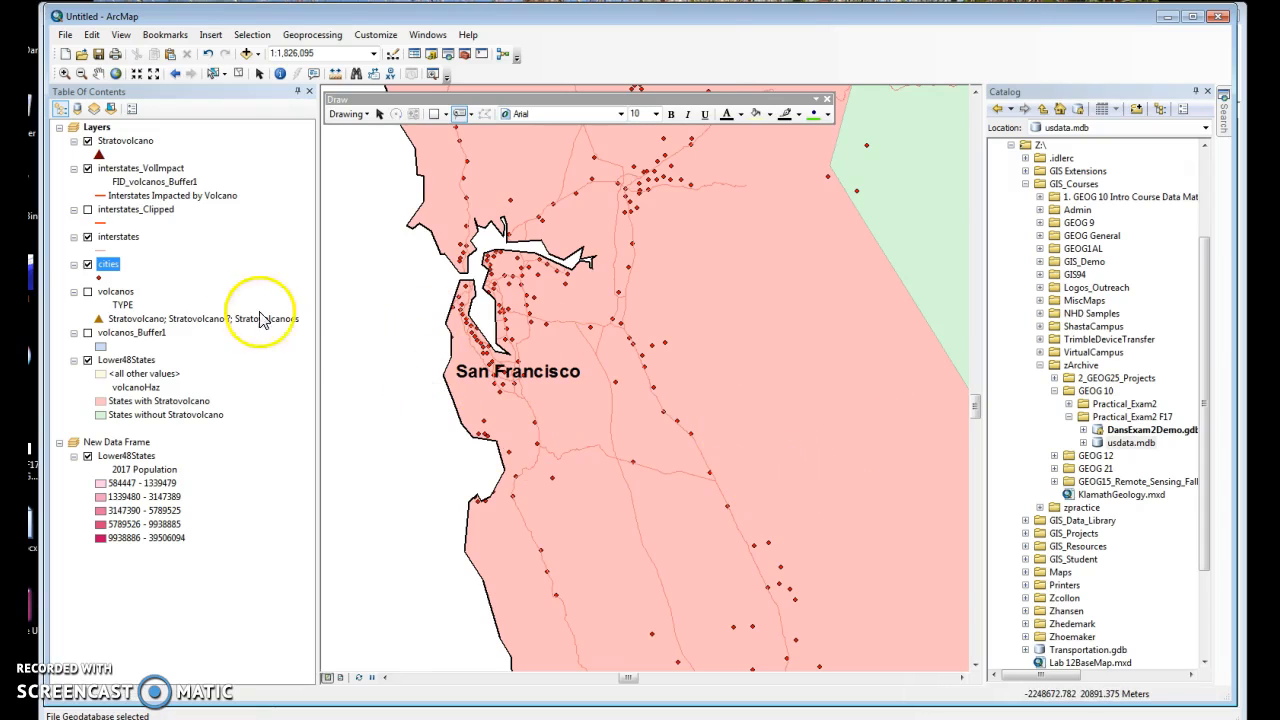
right_click(110, 266)
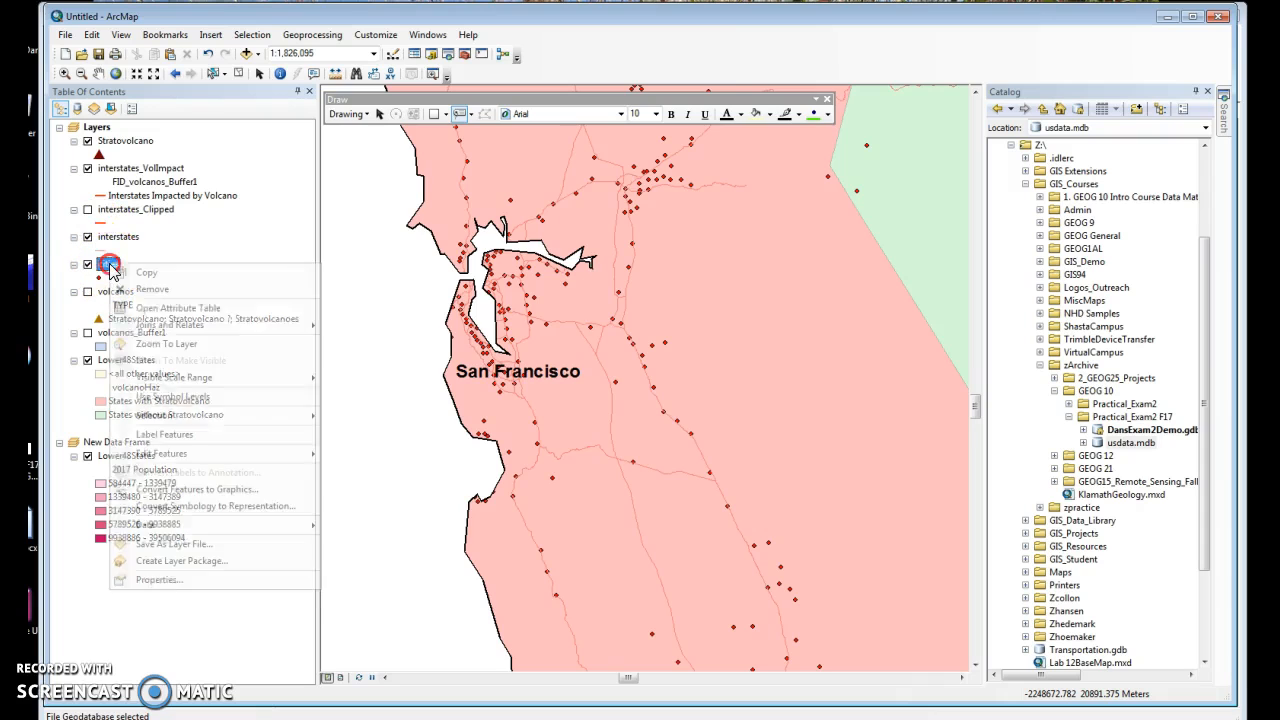
left_click(160, 580)
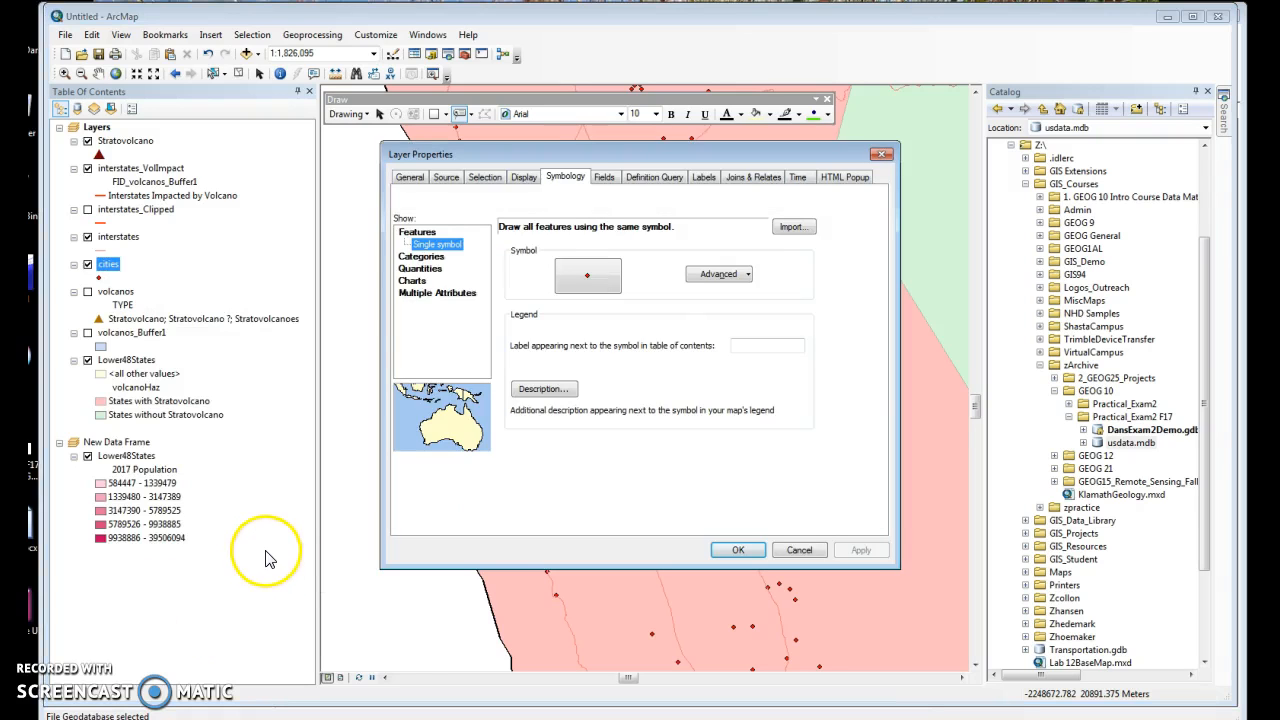
left_click(876, 157)
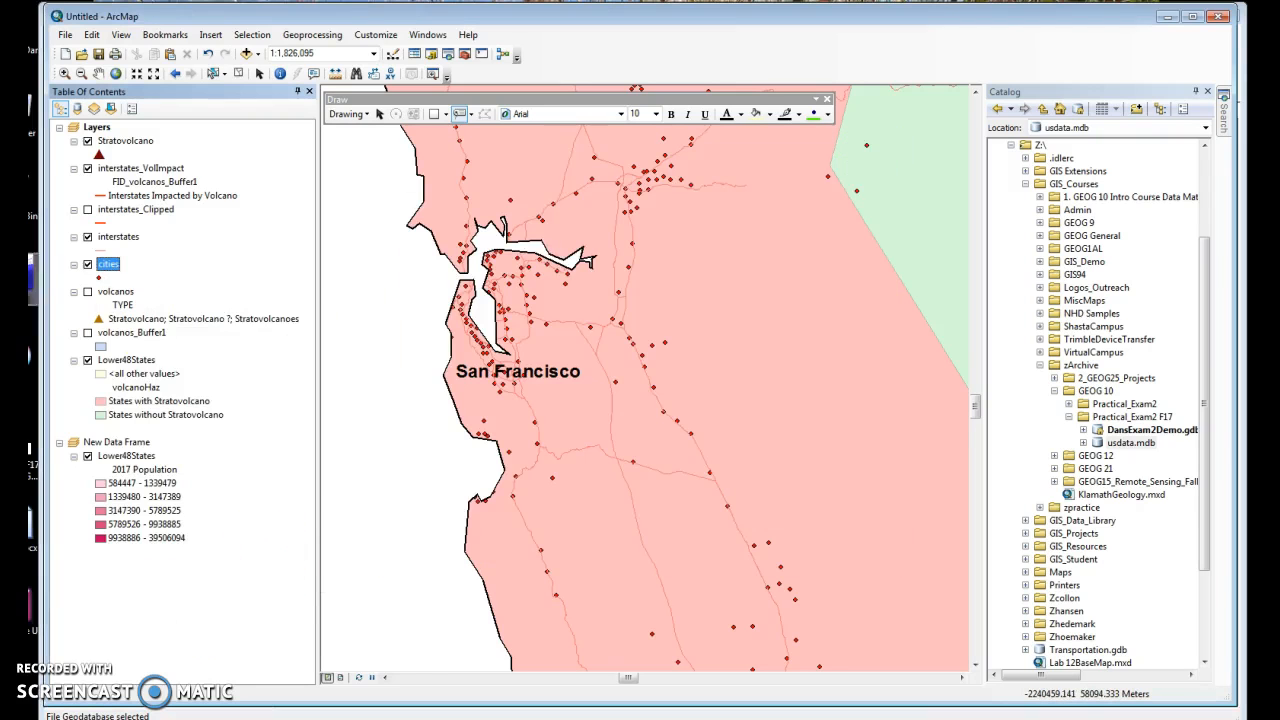
- Open the cities attribute table and sort its records by POP2007 in descending order
right_click(108, 263)
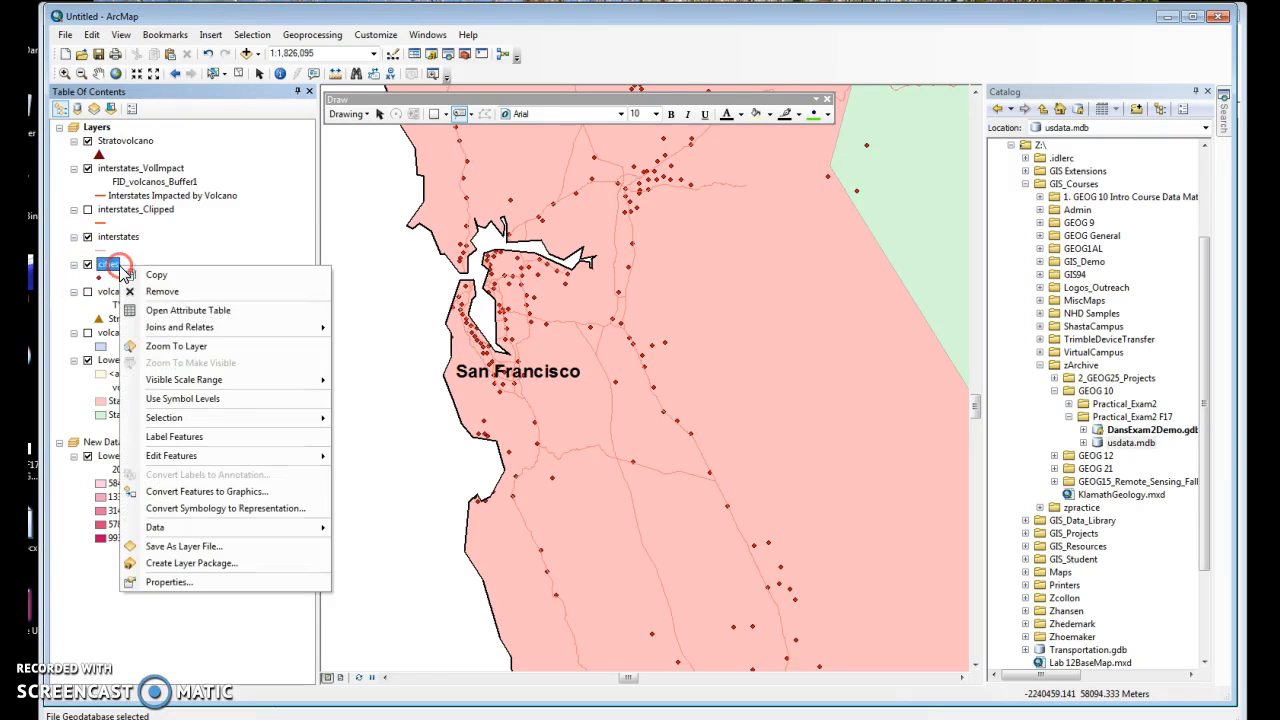
left_click(230, 316)
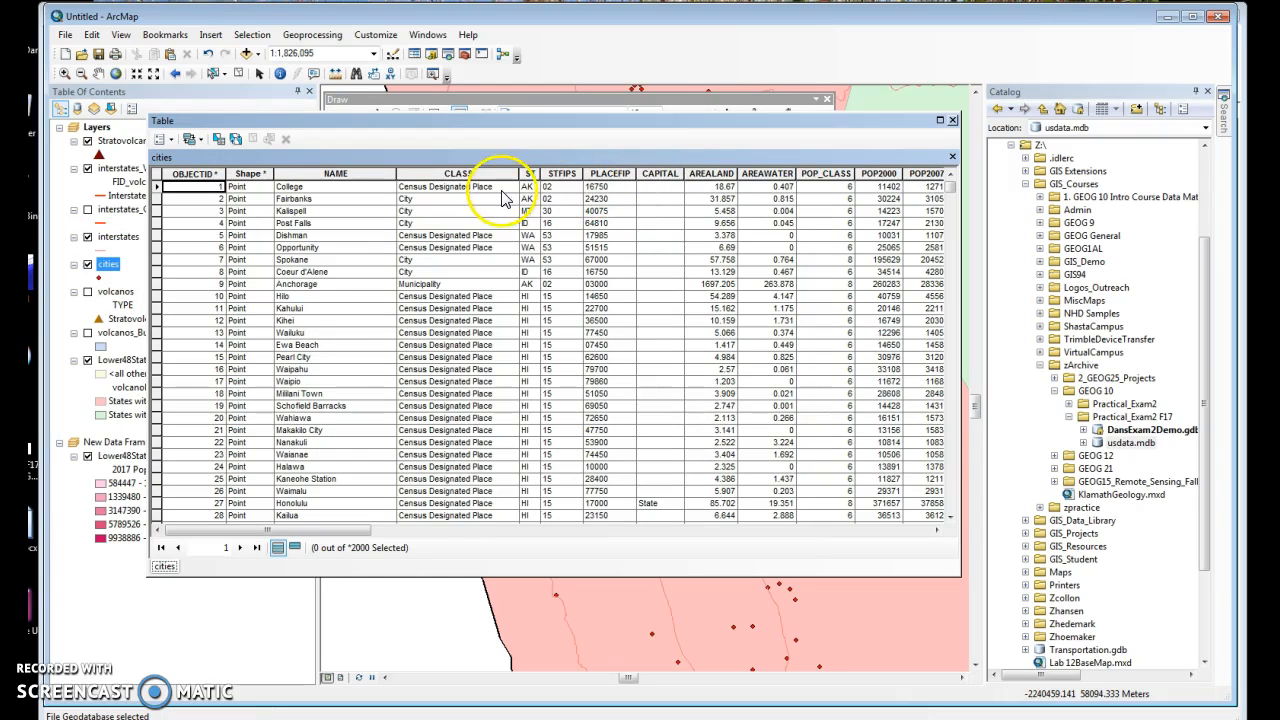
left_click_drag(346, 534, 466, 530)
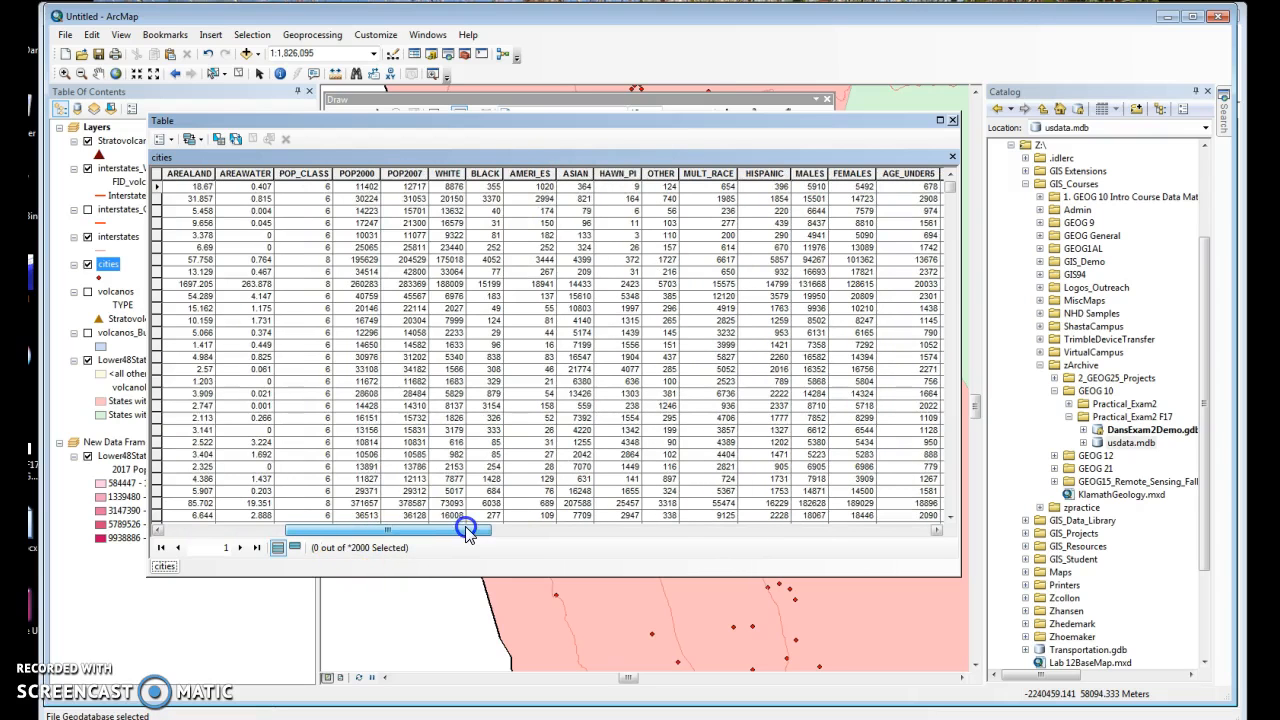
right_click(413, 173)
left_click(445, 199)
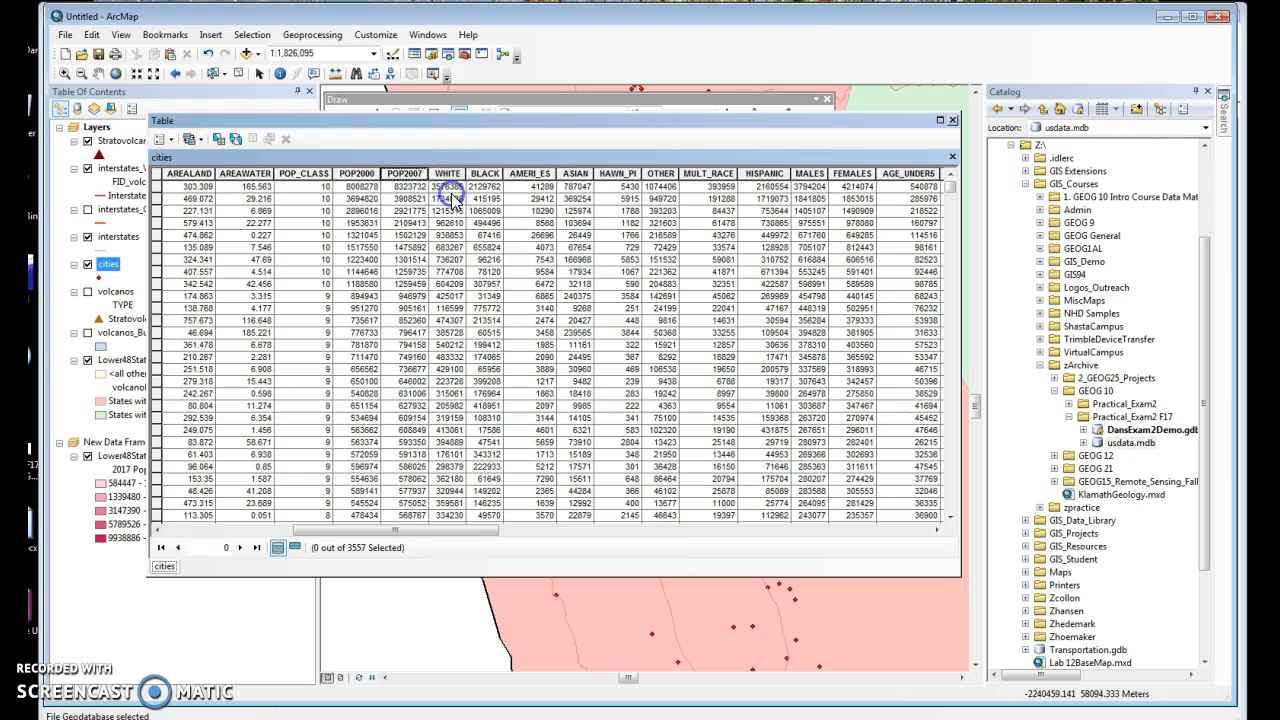
left_click_drag(458, 531, 320, 530)
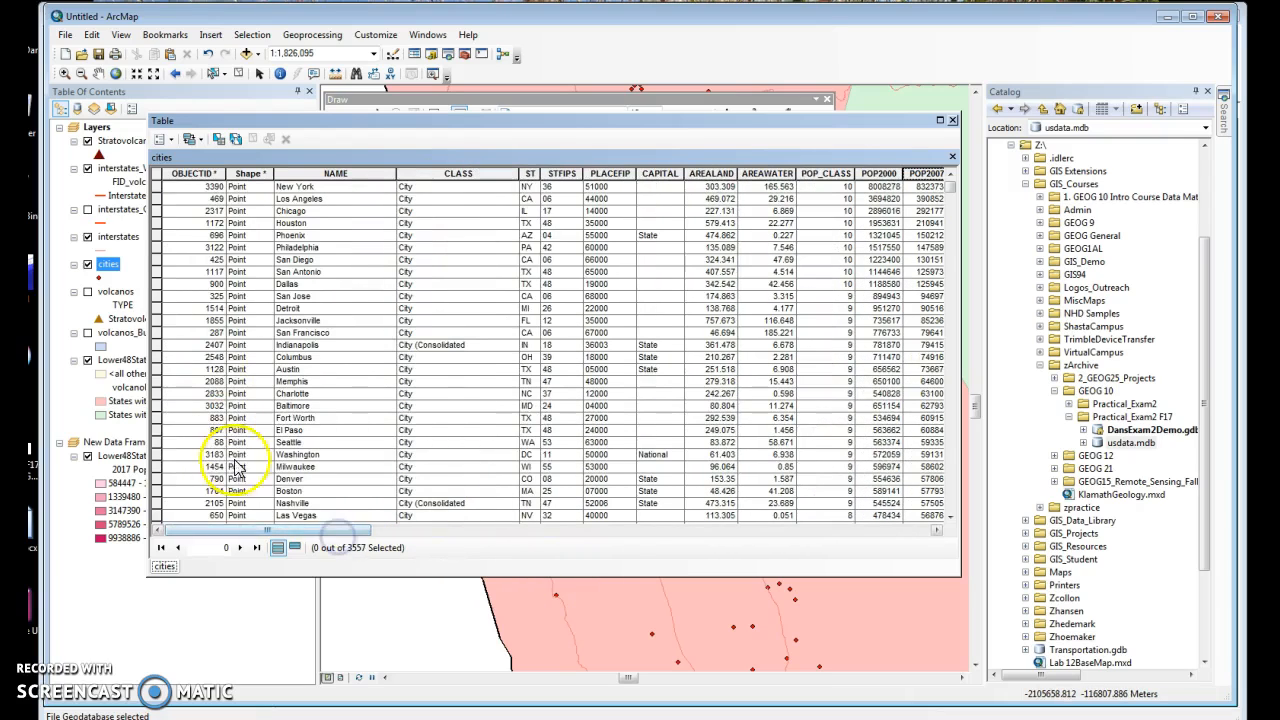
- Select every record from New York down through Memphis in the sorted cities table
left_click(157, 188)
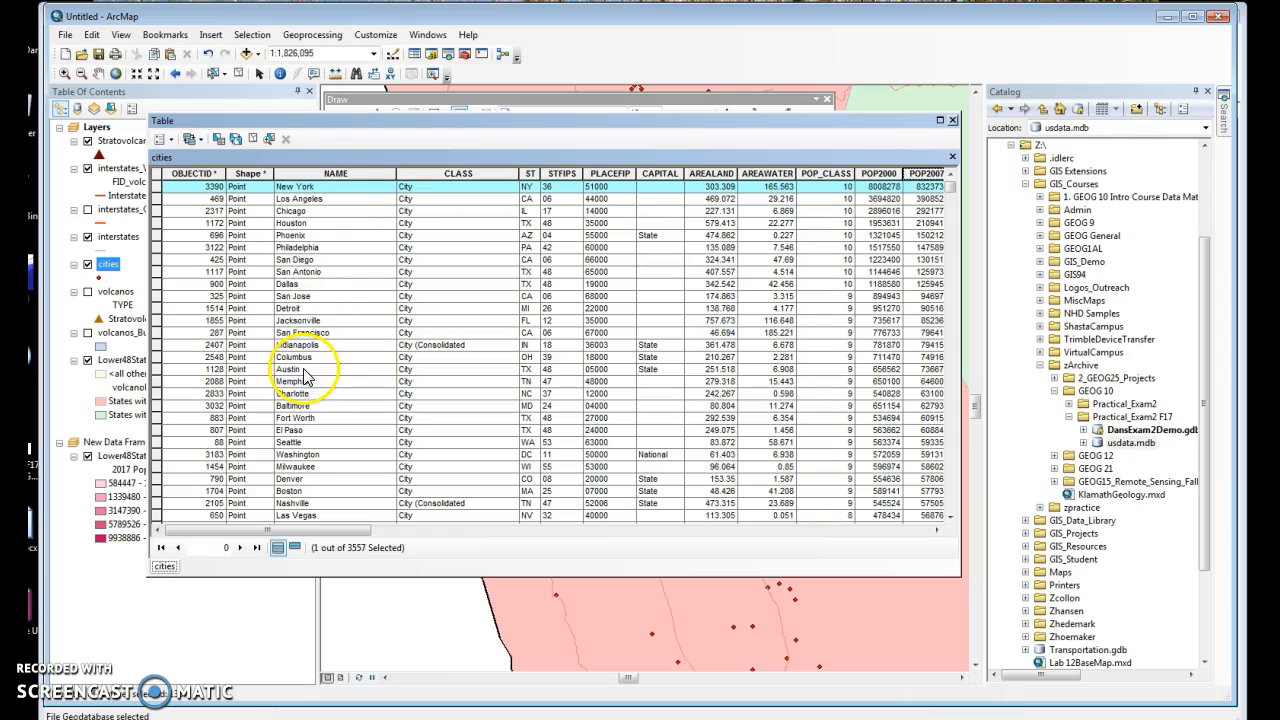
left_click(154, 381)
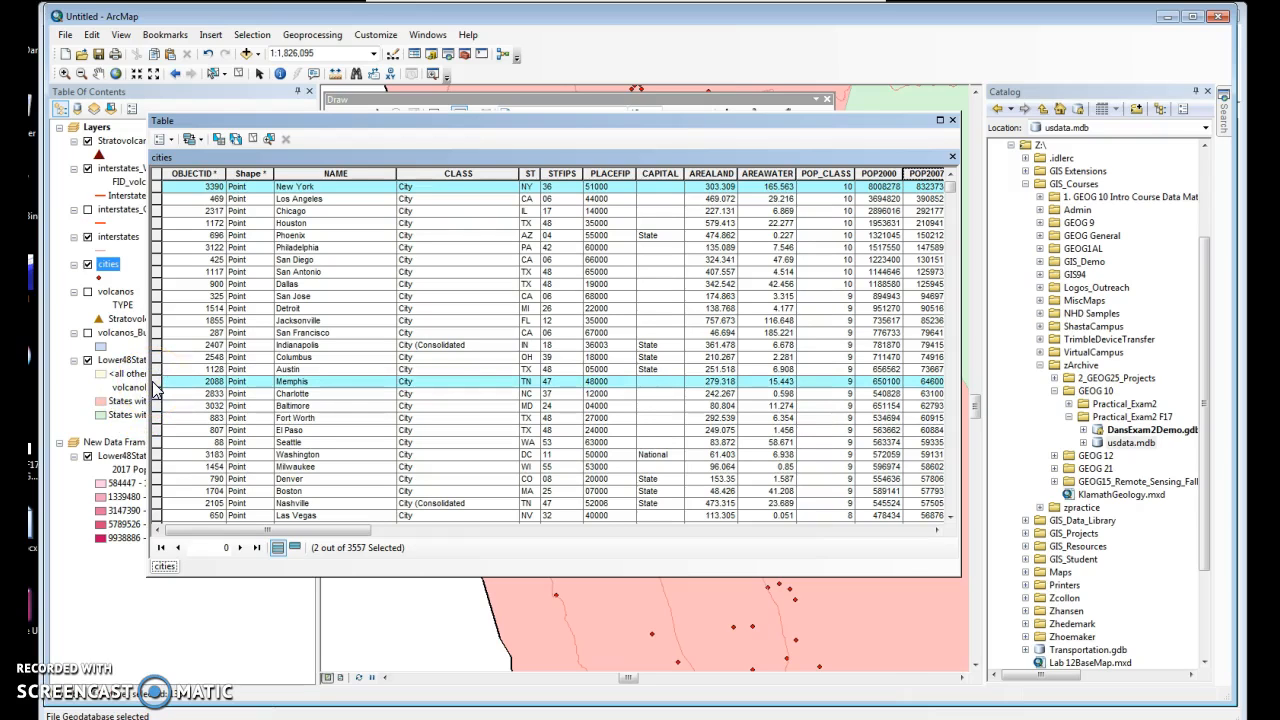
left_click(154, 369, "ctrl")
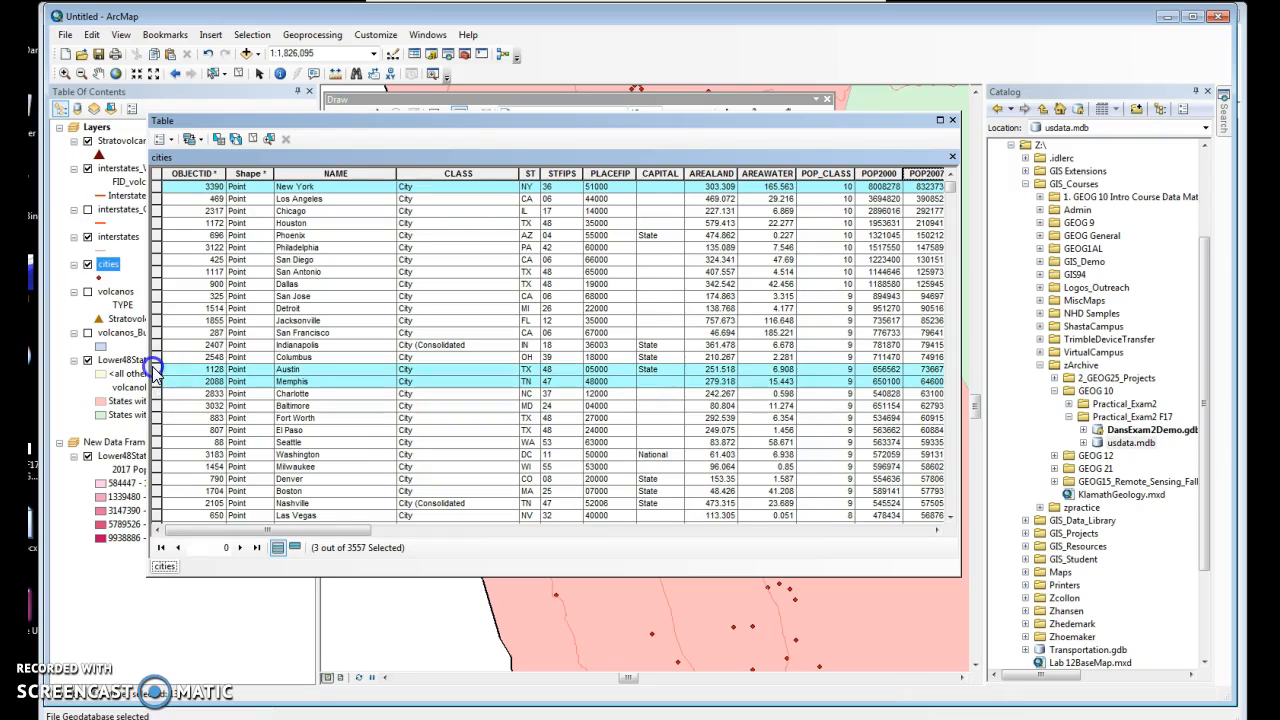
left_click(155, 345, "ctrl")
left_click(155, 357, "ctrl")
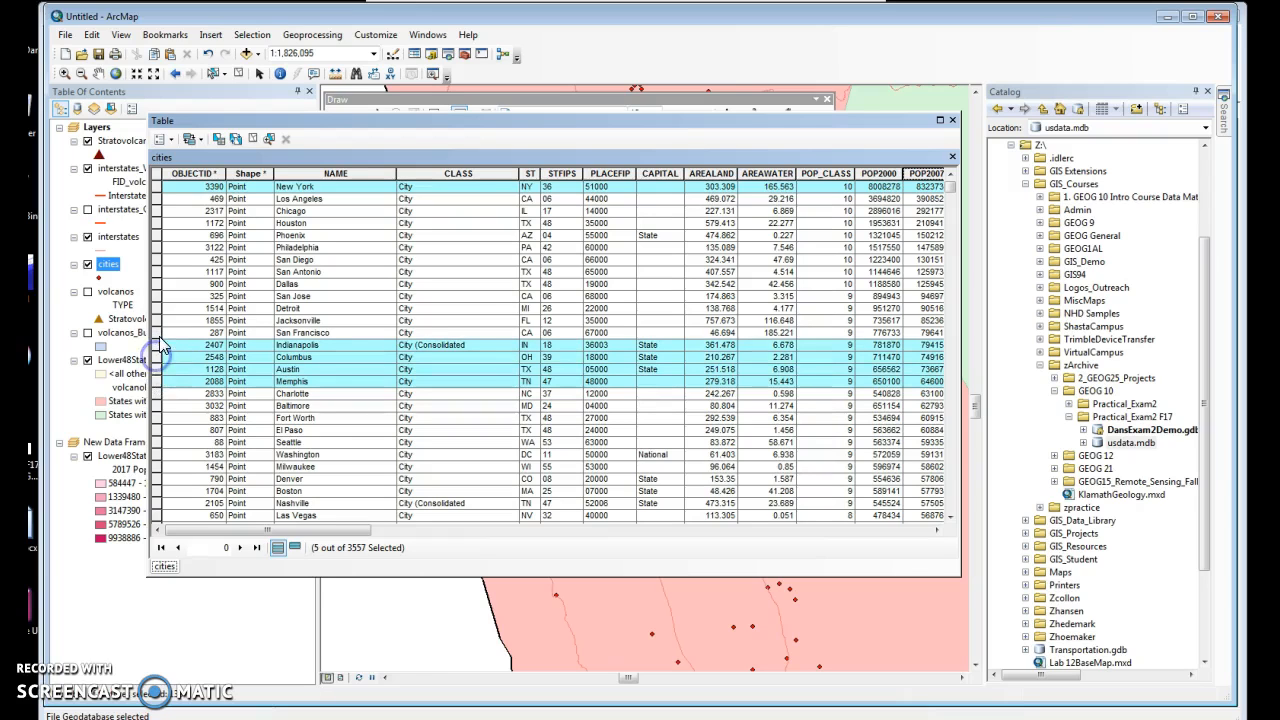
left_click(155, 332, "ctrl")
left_click(155, 320, "ctrl")
left_click(155, 308, "ctrl")
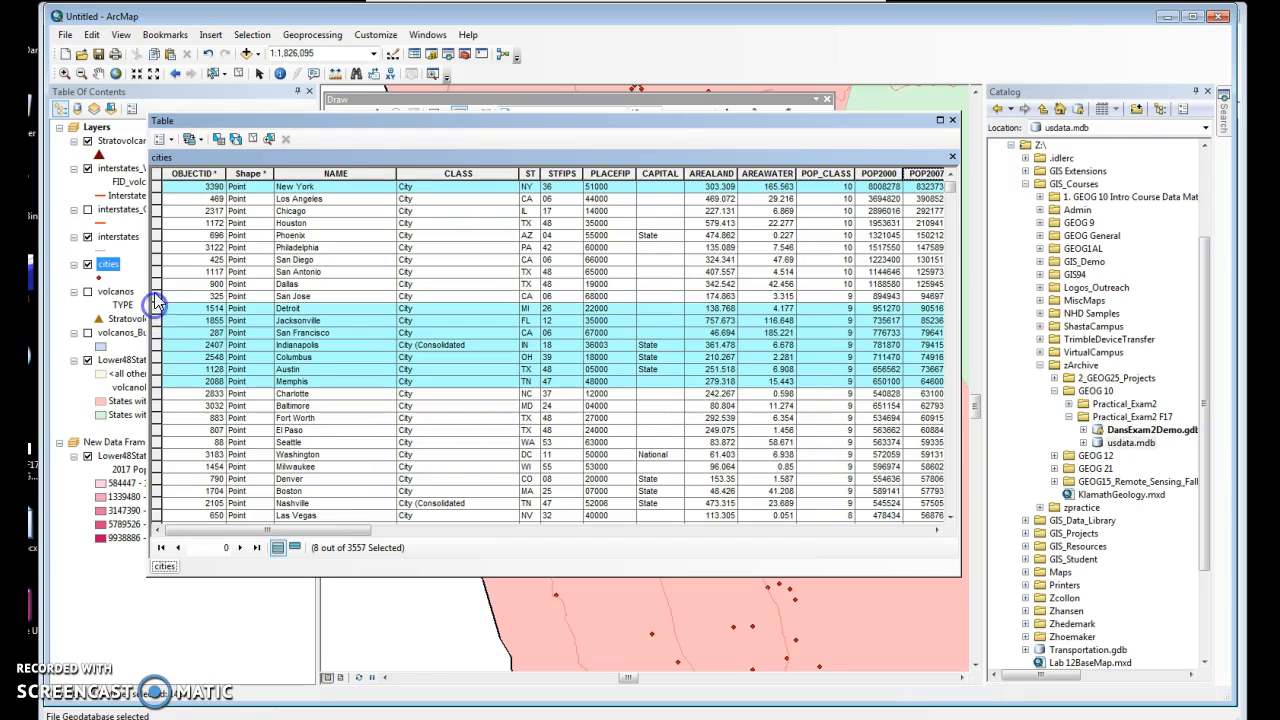
left_click(155, 296, "ctrl")
left_click(155, 271, "ctrl")
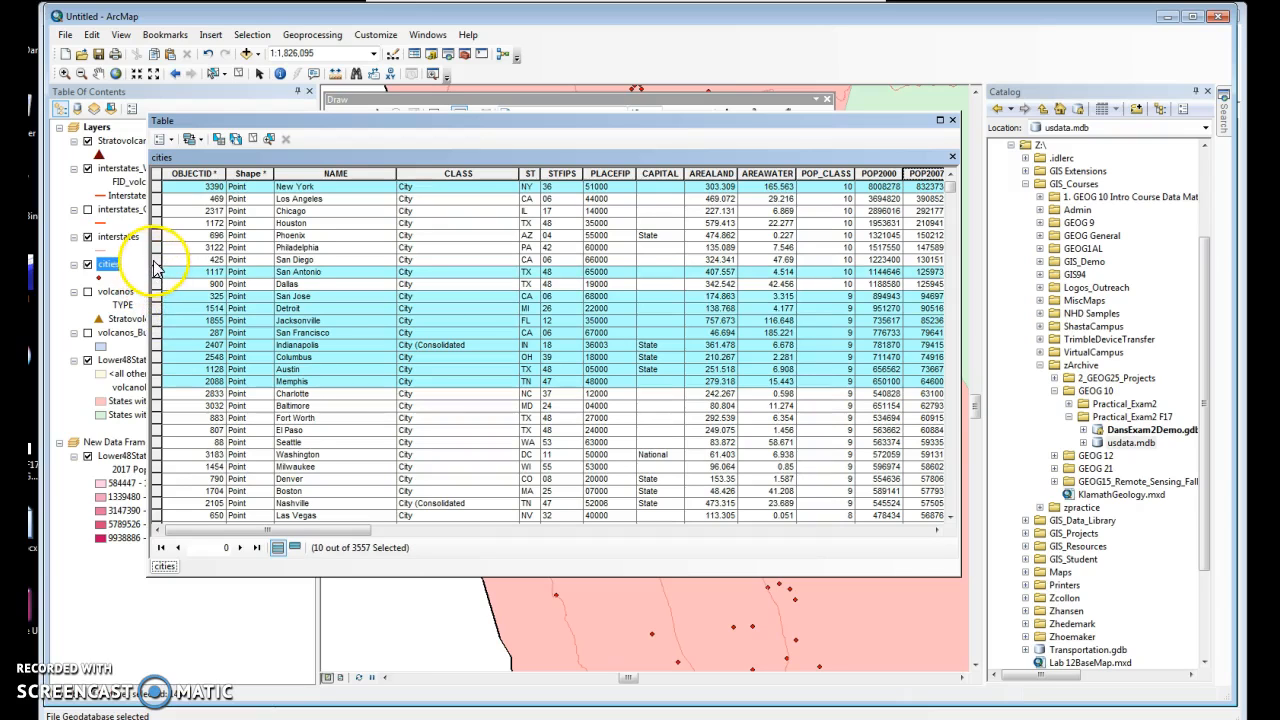
left_click(157, 259, "ctrl")
left_click(156, 247, "ctrl")
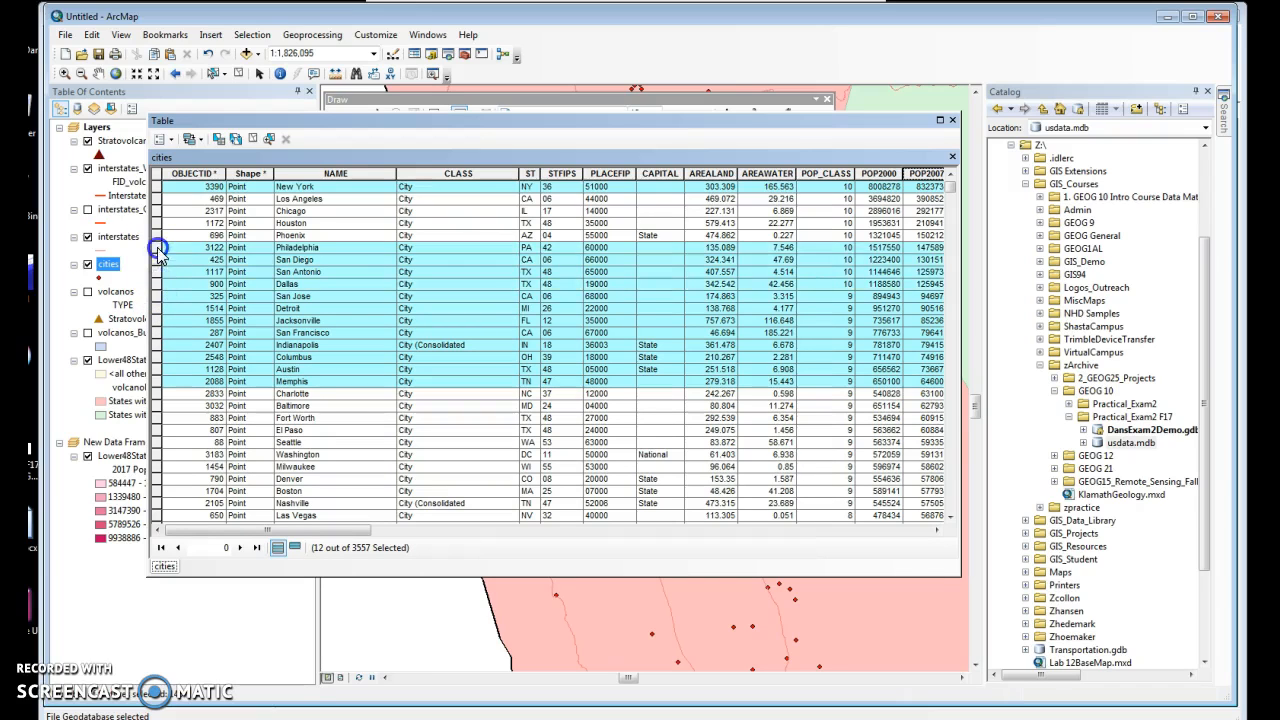
left_click(155, 235, "ctrl")
left_click(155, 223, "ctrl")
left_click(155, 211, "ctrl")
left_click(164, 234)
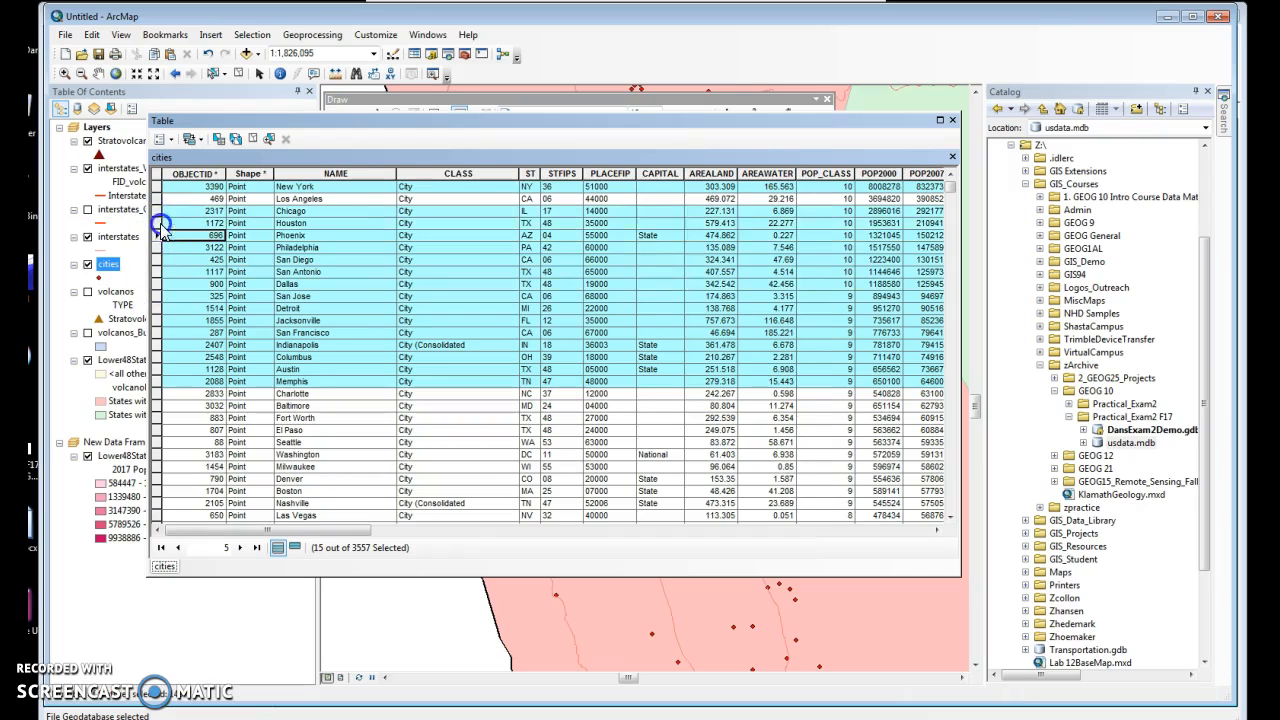
left_click(156, 200, "ctrl")
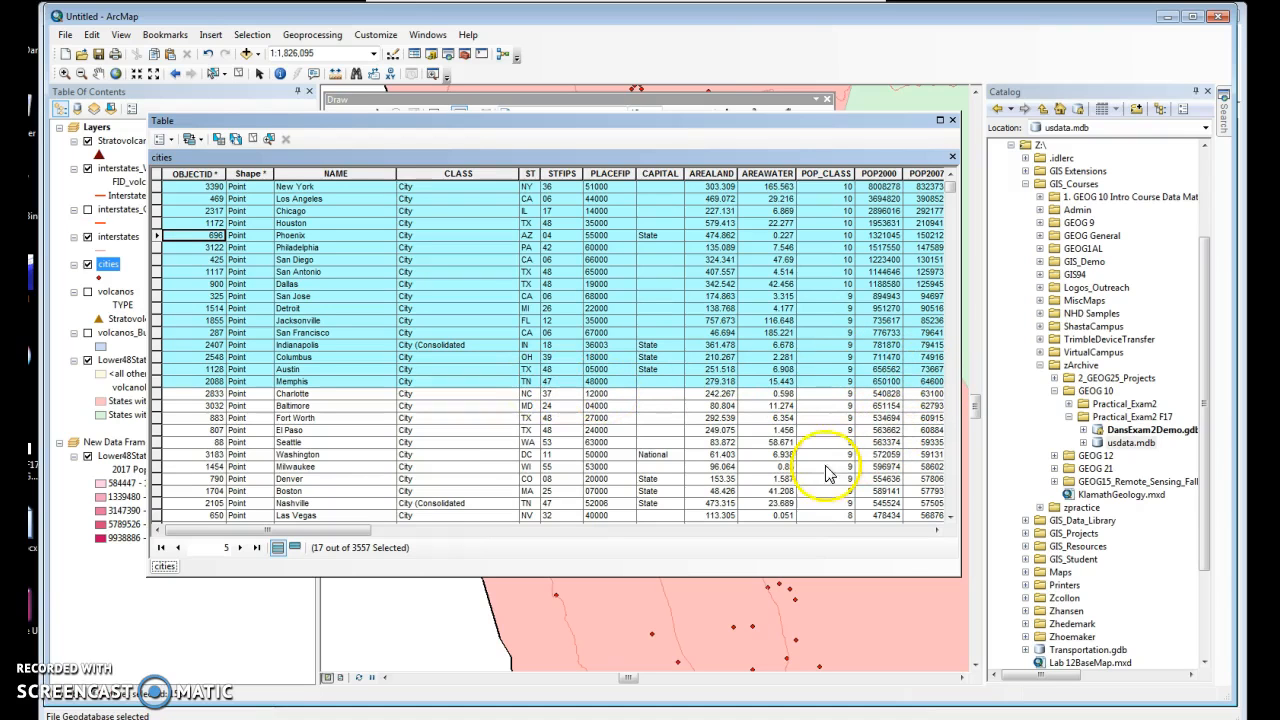
- Check the selected cities' POP2007 values, then clear the selection and close the attribute table
left_click_drag(338, 533, 364, 537)
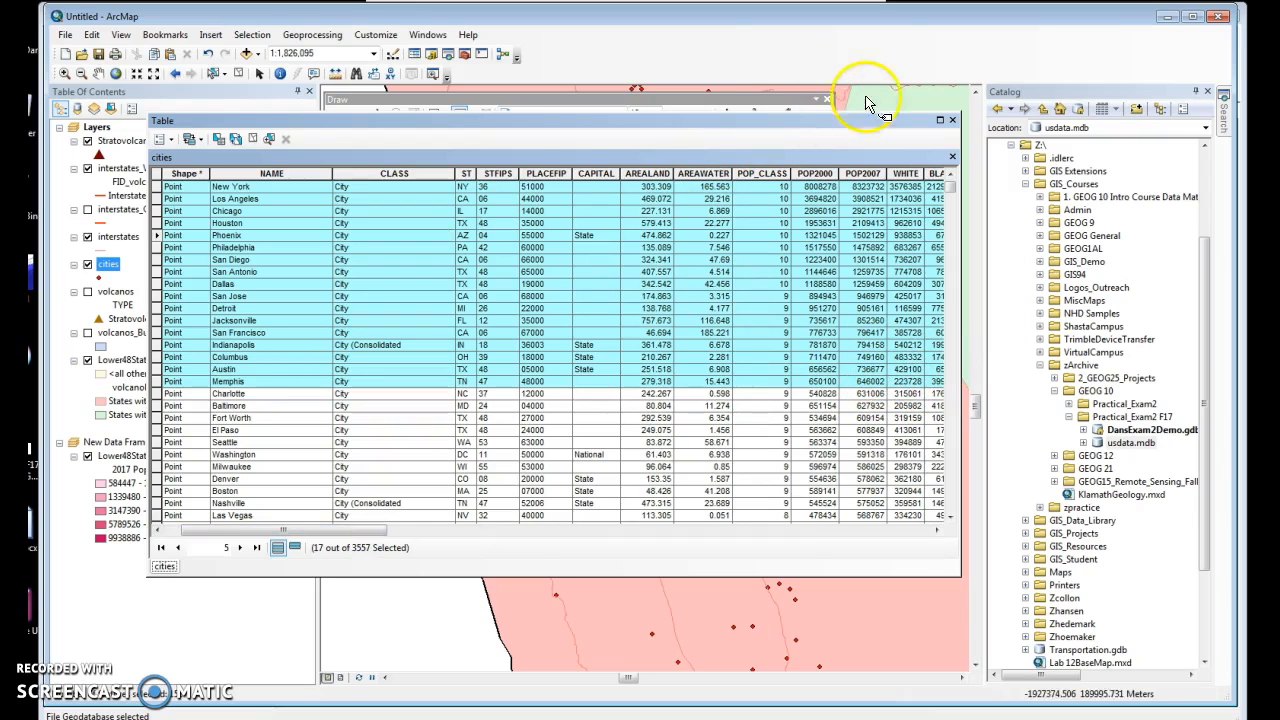
left_click(241, 79)
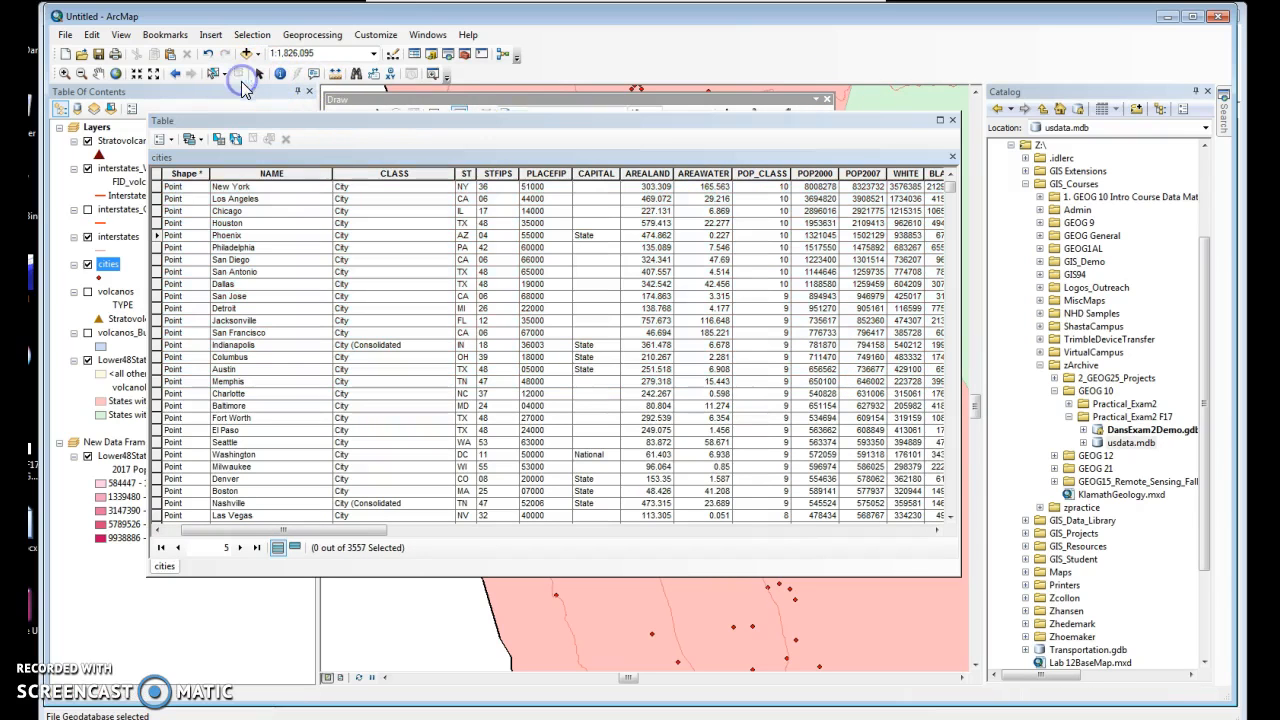
left_click(952, 122)
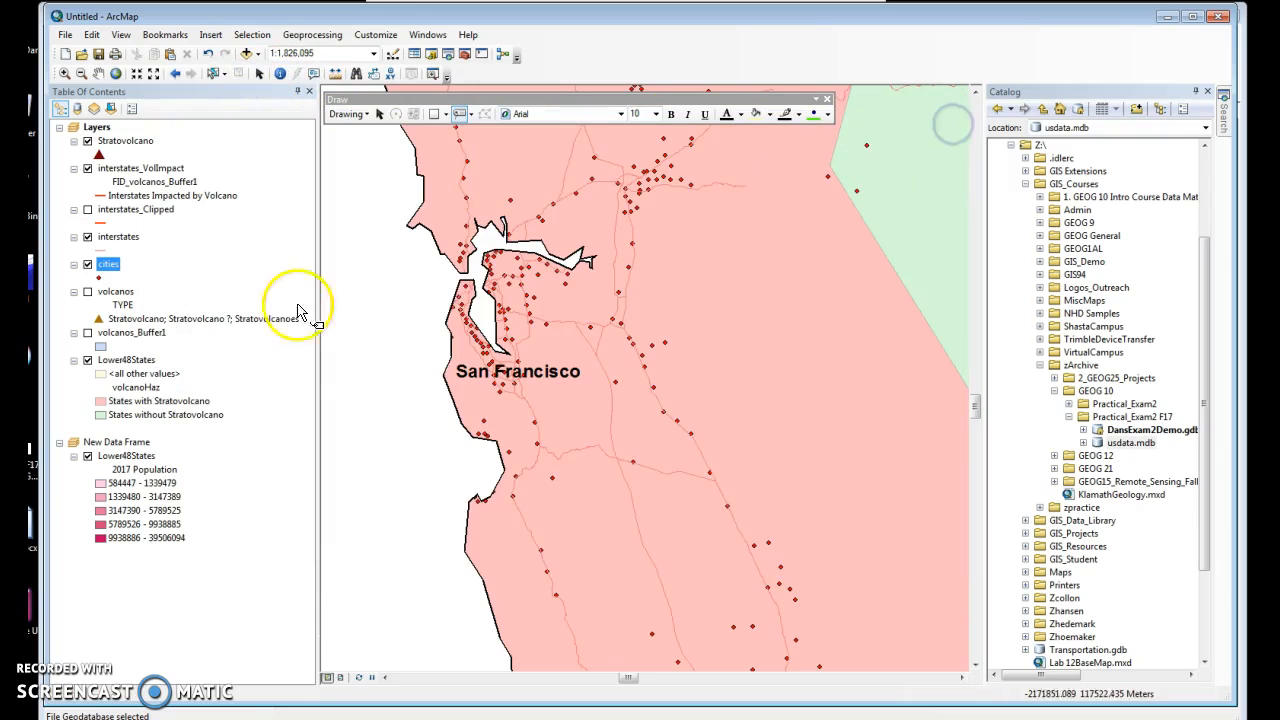
- Set the cities layer's labeling method to define classes of features and label each class differently
right_click(103, 270)
left_click(162, 348)
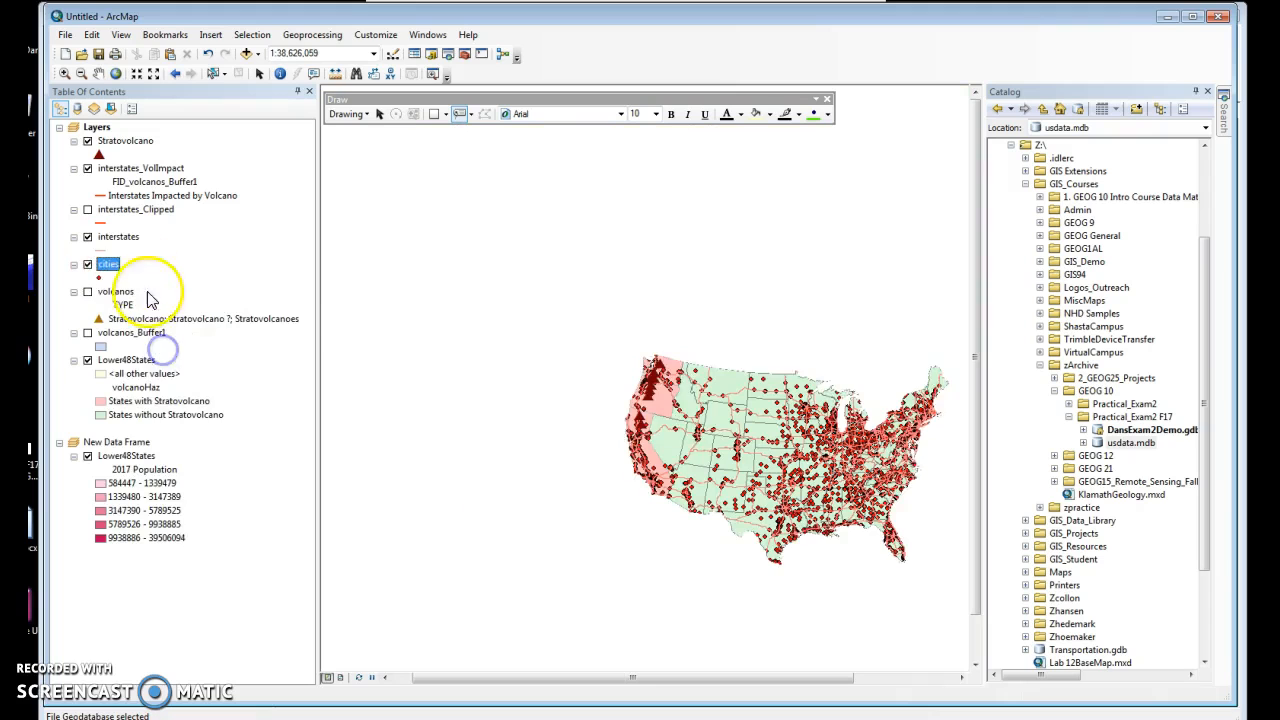
right_click(105, 265)
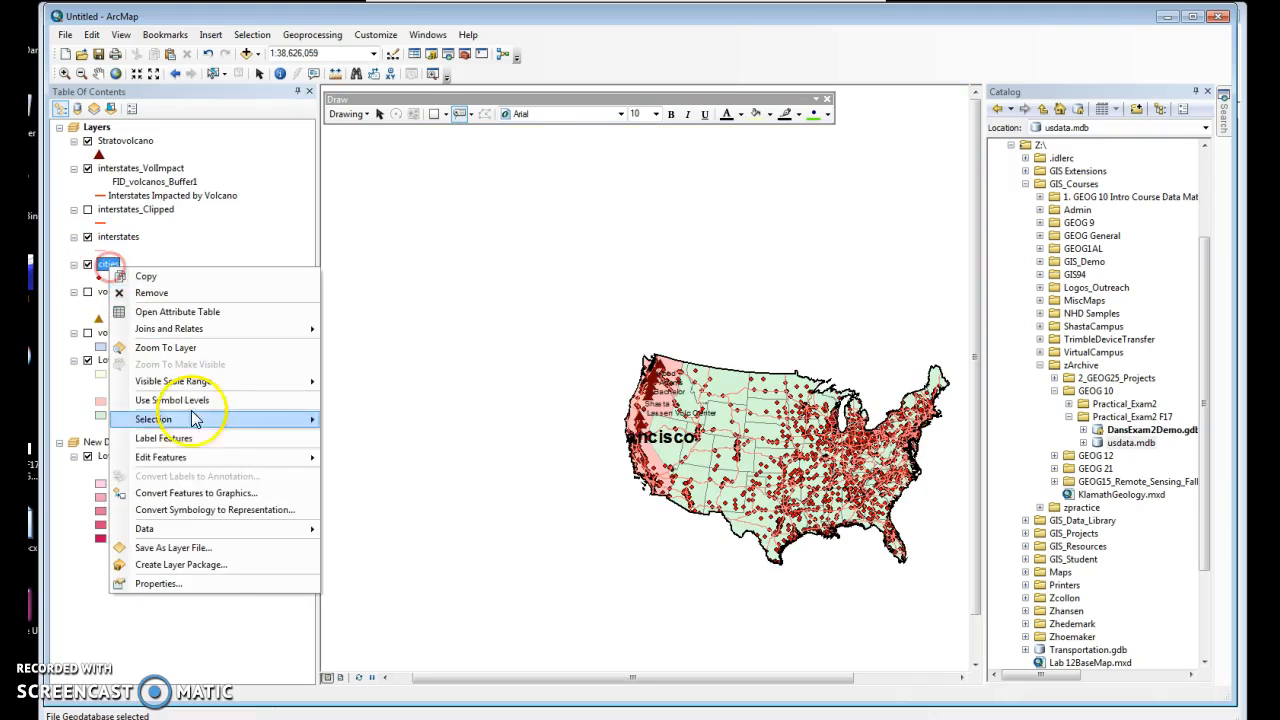
left_click(217, 583)
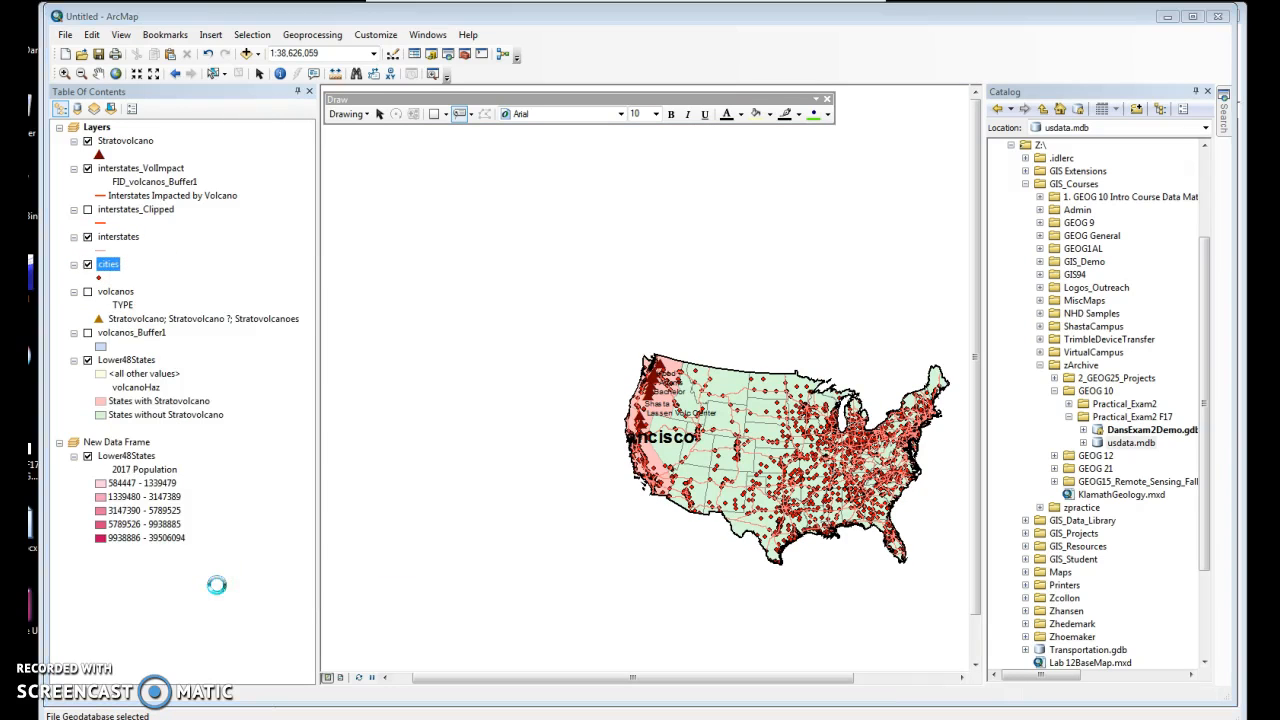
left_click(704, 180)
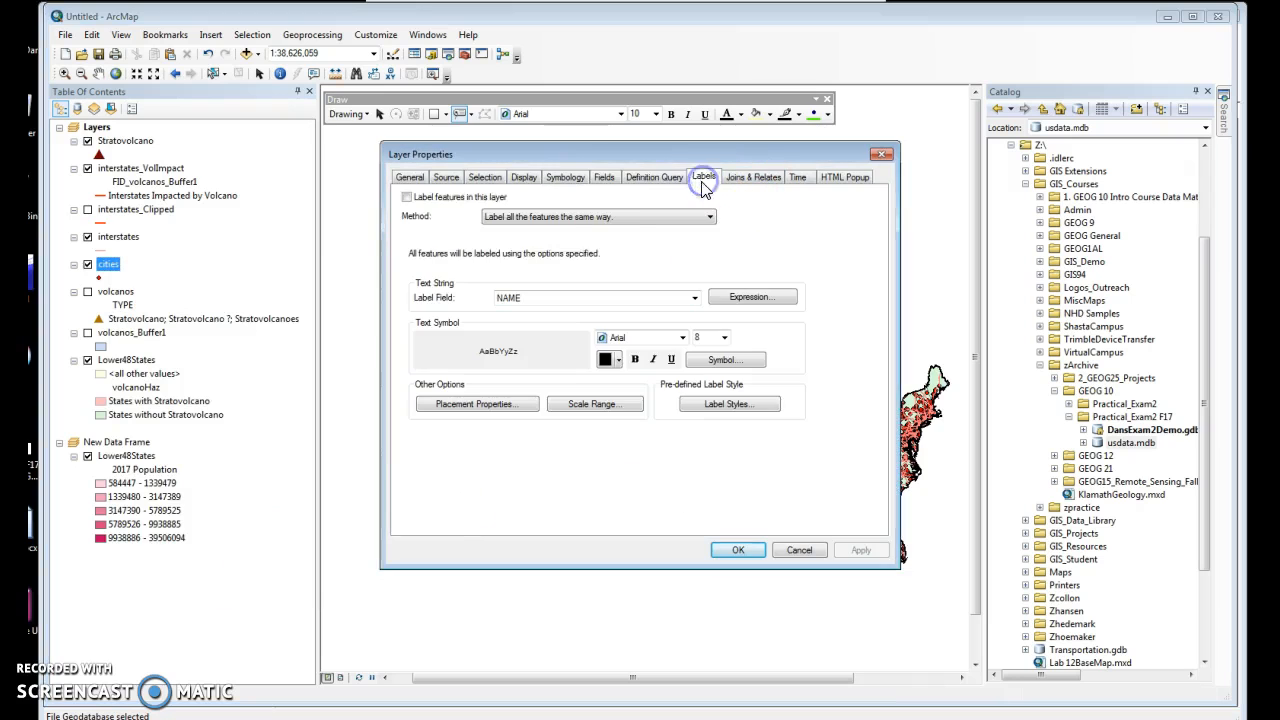
left_click(563, 218)
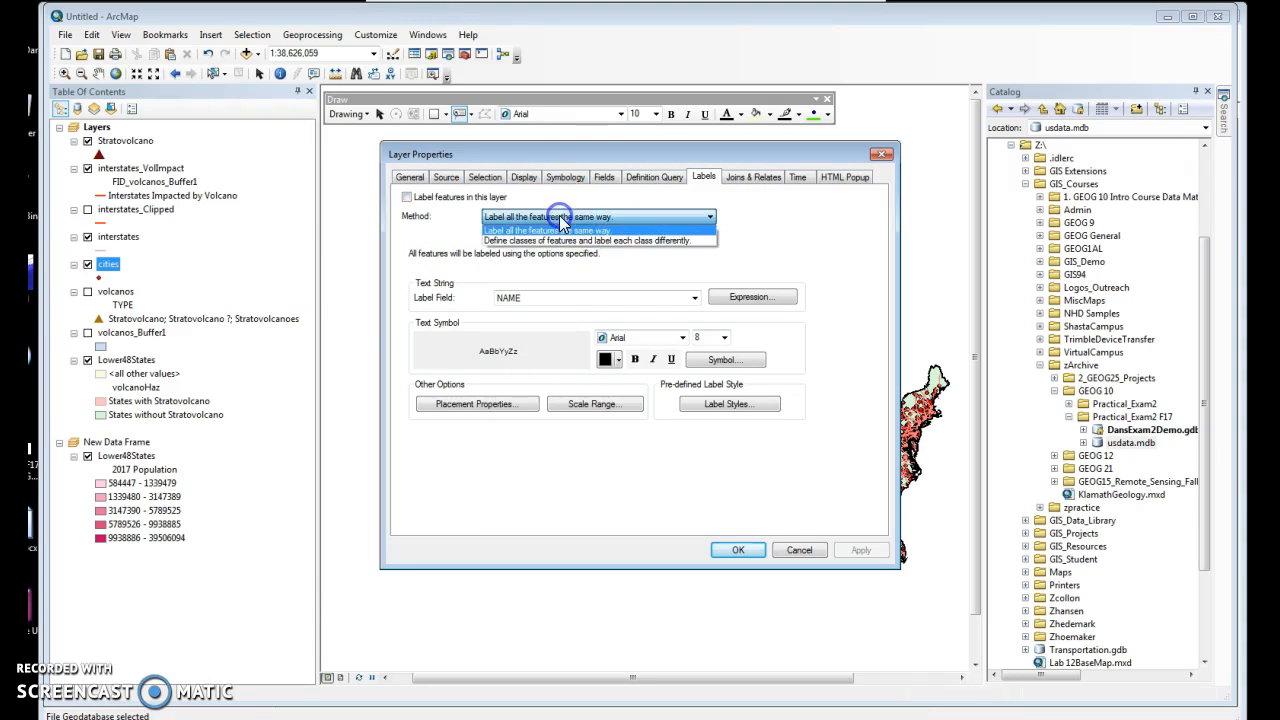
left_click(563, 240)
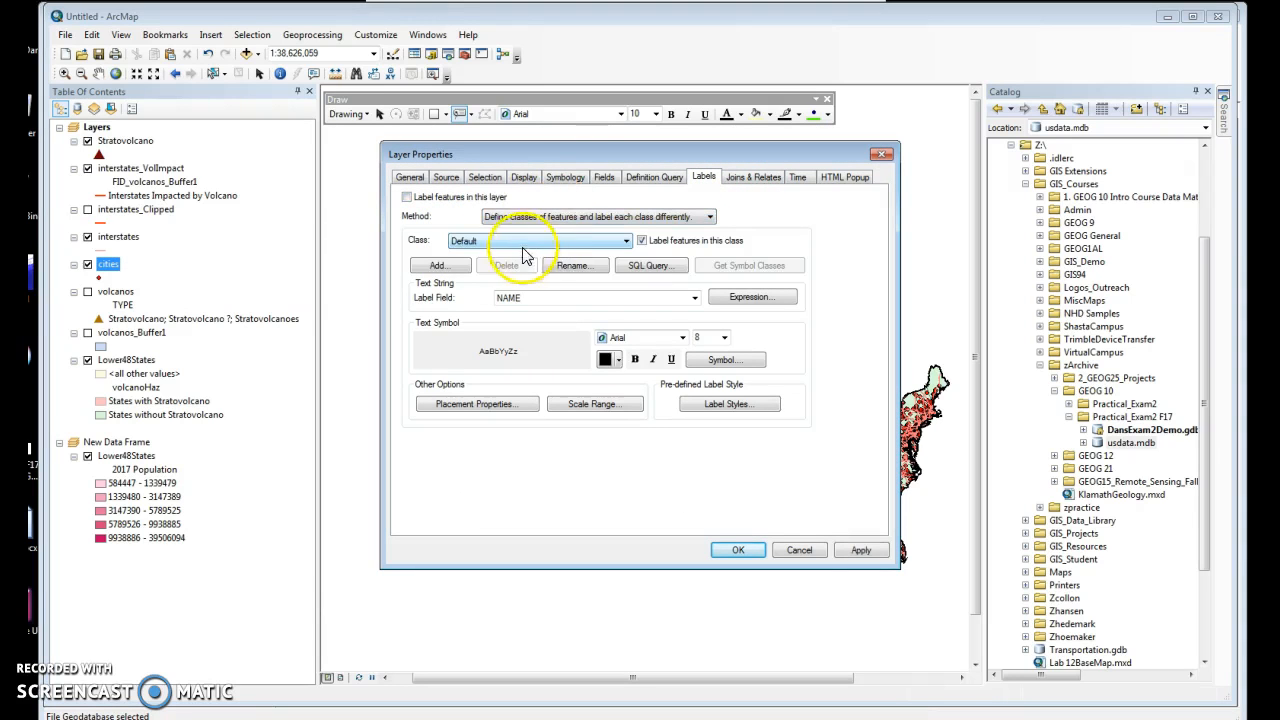
- Add a new label class named BigCity to the cities layer
left_click(451, 270)
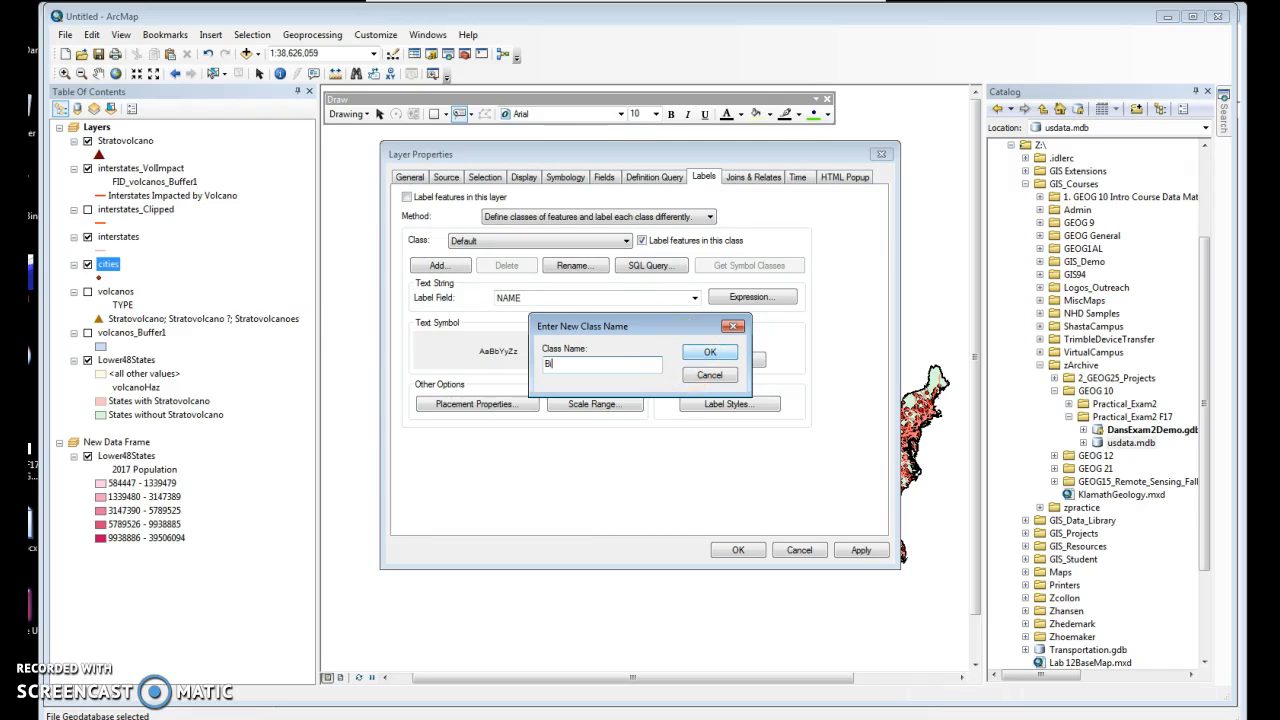
type("BigCity")
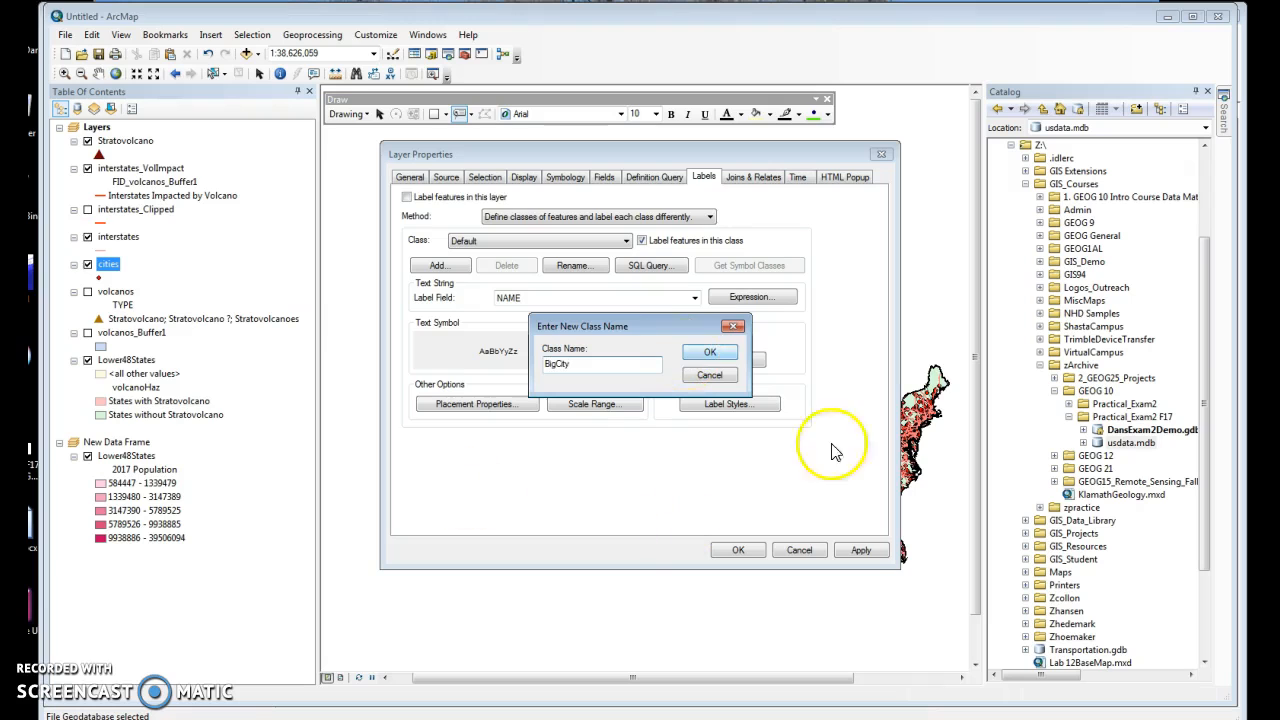
left_click(716, 353)
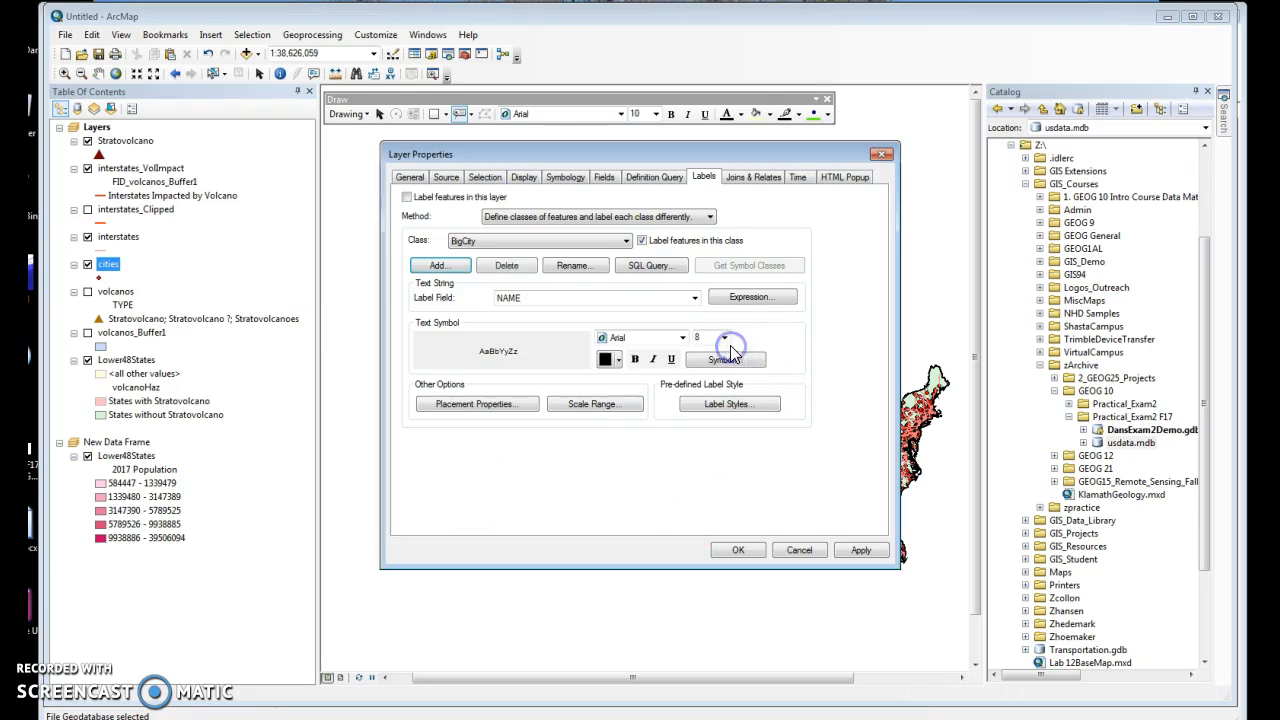
- Define the BigCity class's SQL query as [POP2007] =640000
left_click(650, 264)
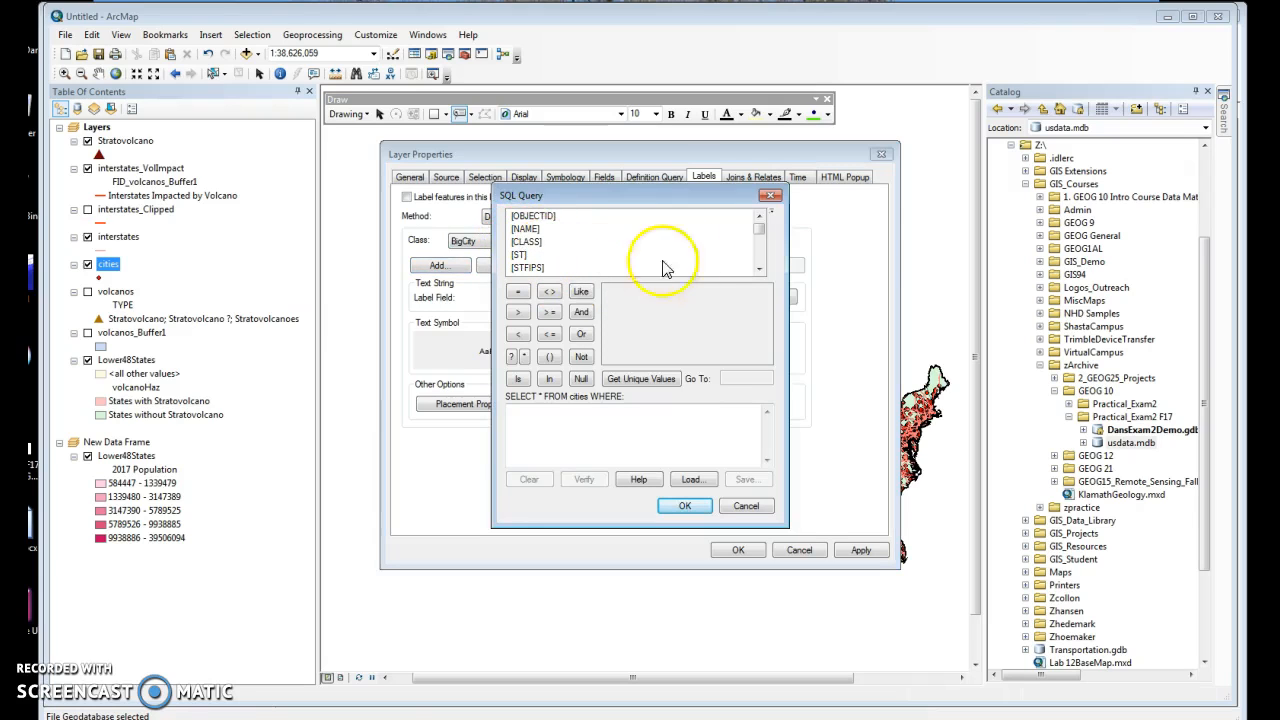
left_click_drag(775, 232, 759, 236)
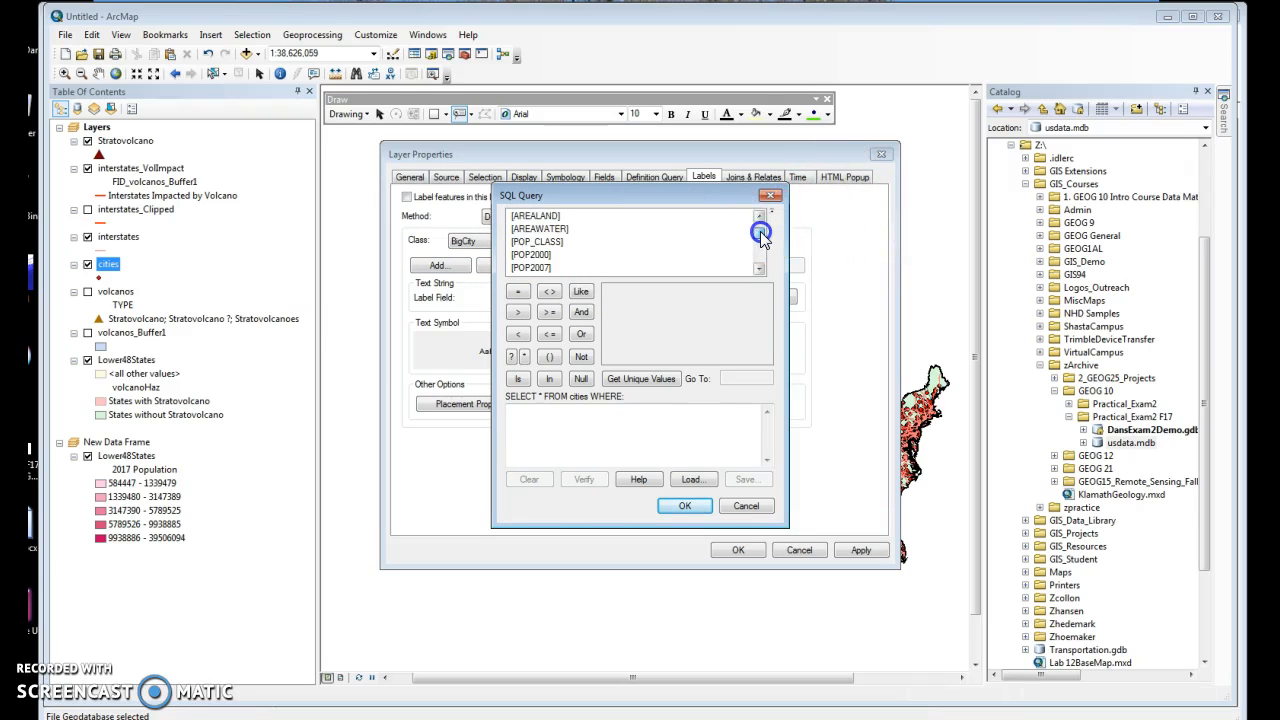
left_click(529, 268)
double_click(529, 268)
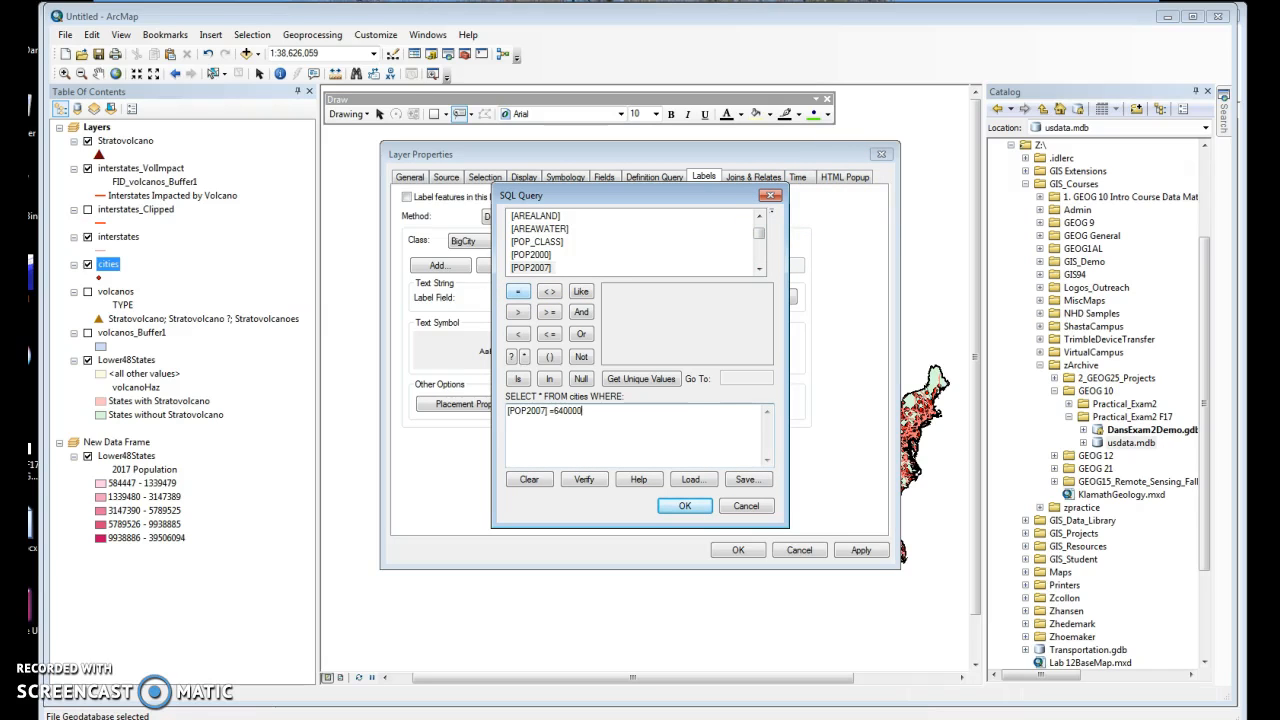
left_click(682, 505)
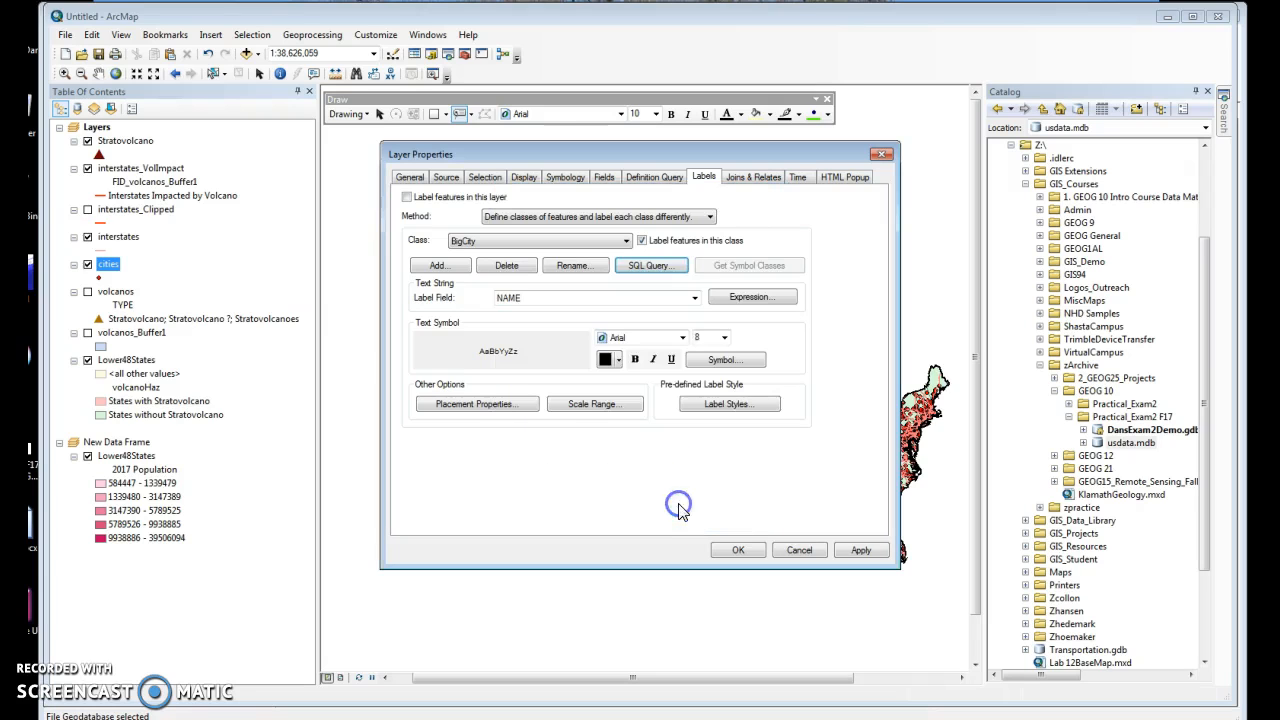
- Format the BigCity labels as 9-point italic Arial and apply them with labeling enabled for the cities layer
left_click(719, 342)
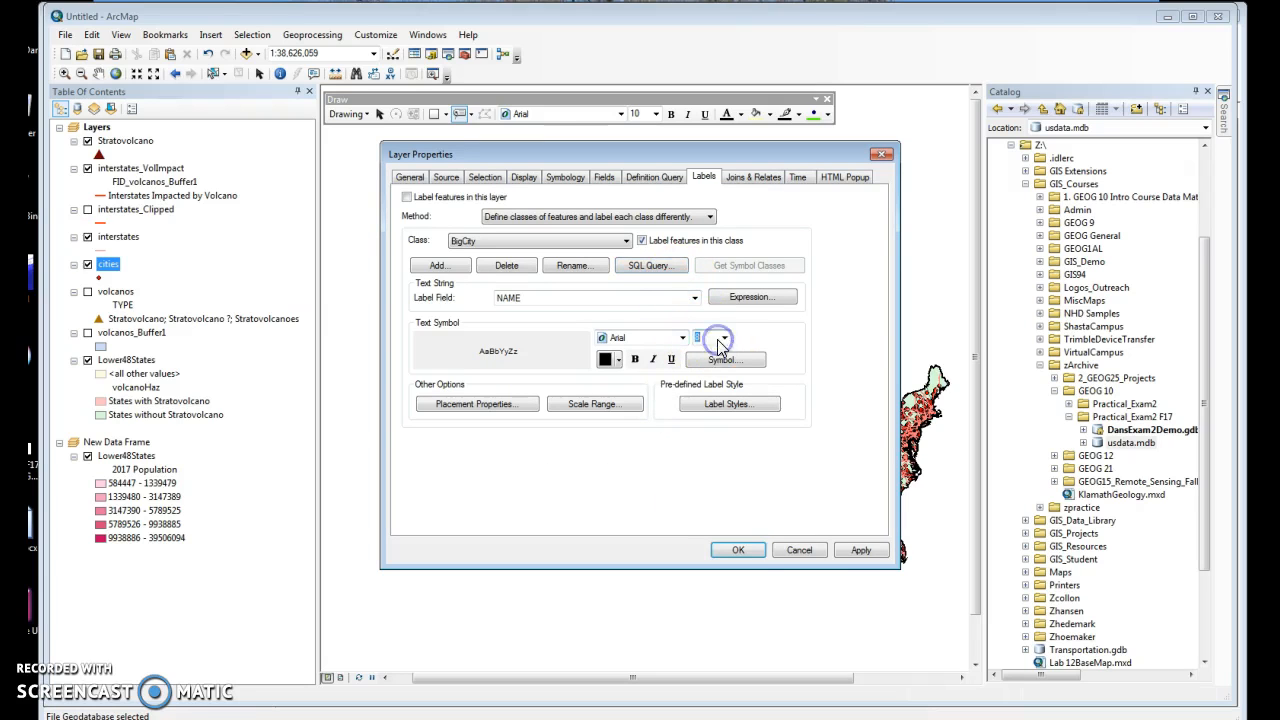
left_click(723, 340)
left_click(711, 364)
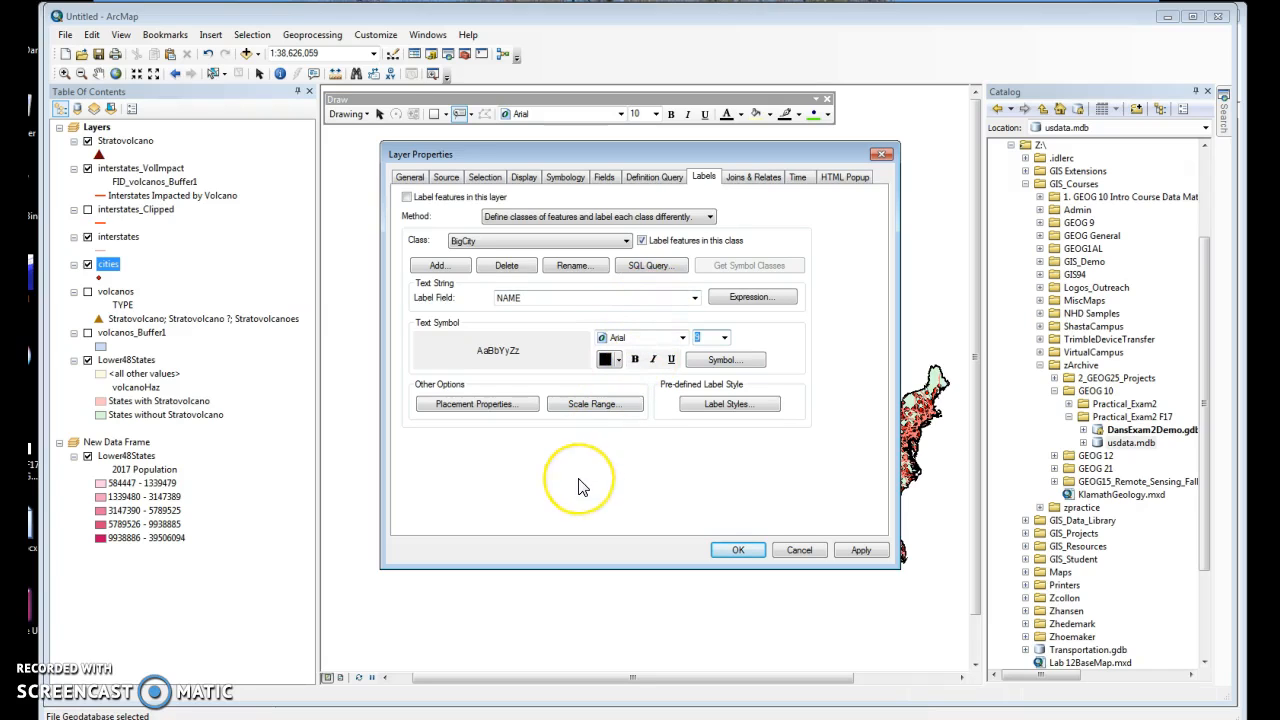
left_click(658, 360)
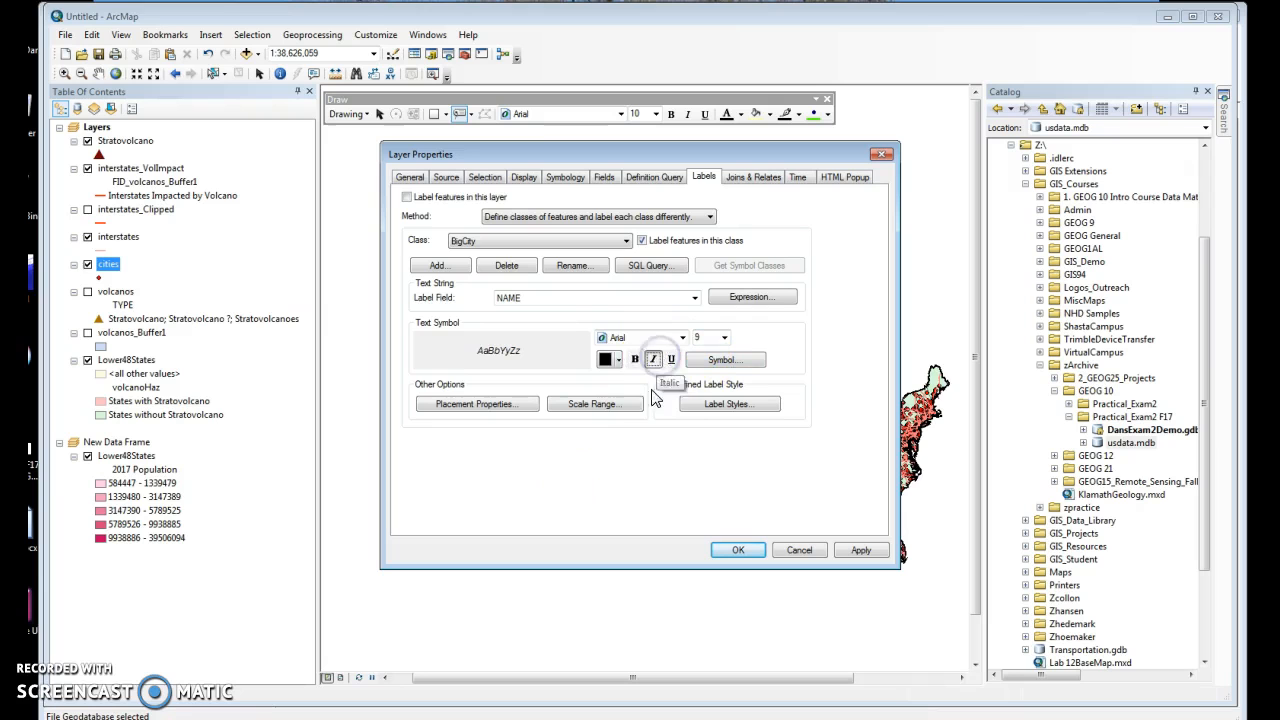
left_click(862, 551)
left_click_drag(702, 160, 458, 181)
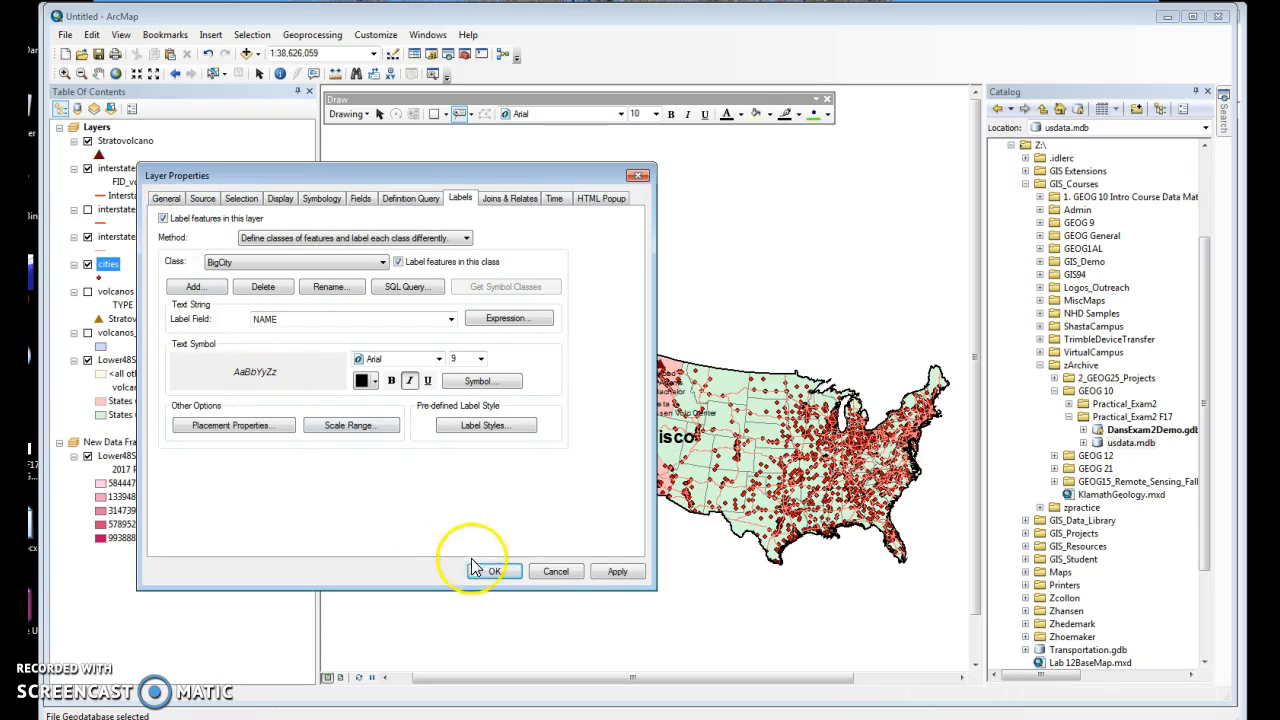
left_click(617, 574)
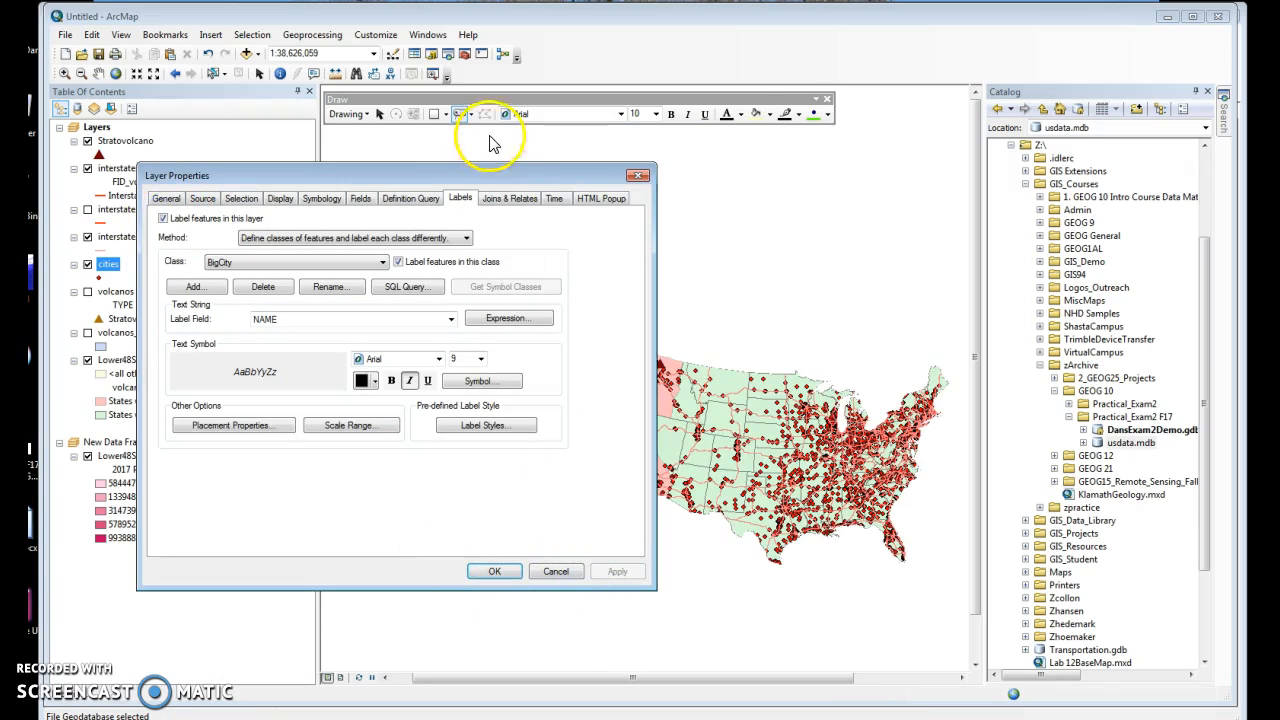
- Change the BigCity class's SQL query to [POP2007] > 640000 and apply it
left_click_drag(506, 181, 352, 322)
left_click_drag(352, 320, 496, 136)
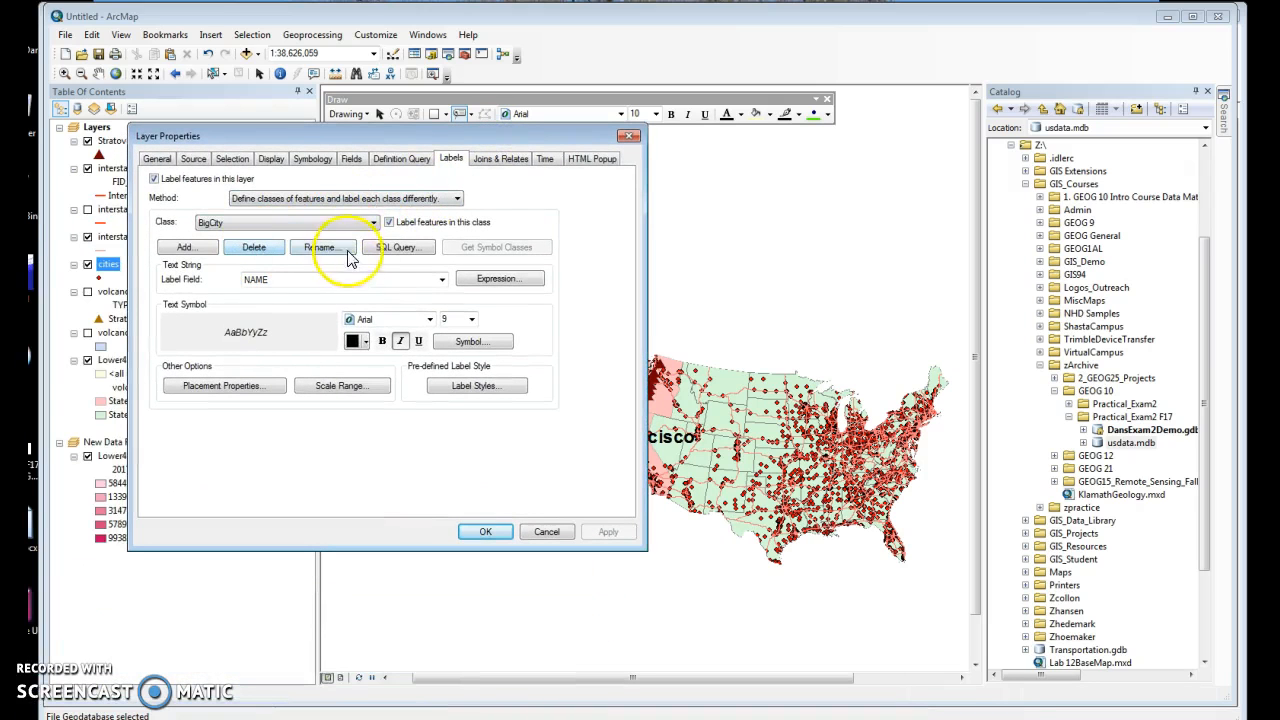
left_click(390, 222)
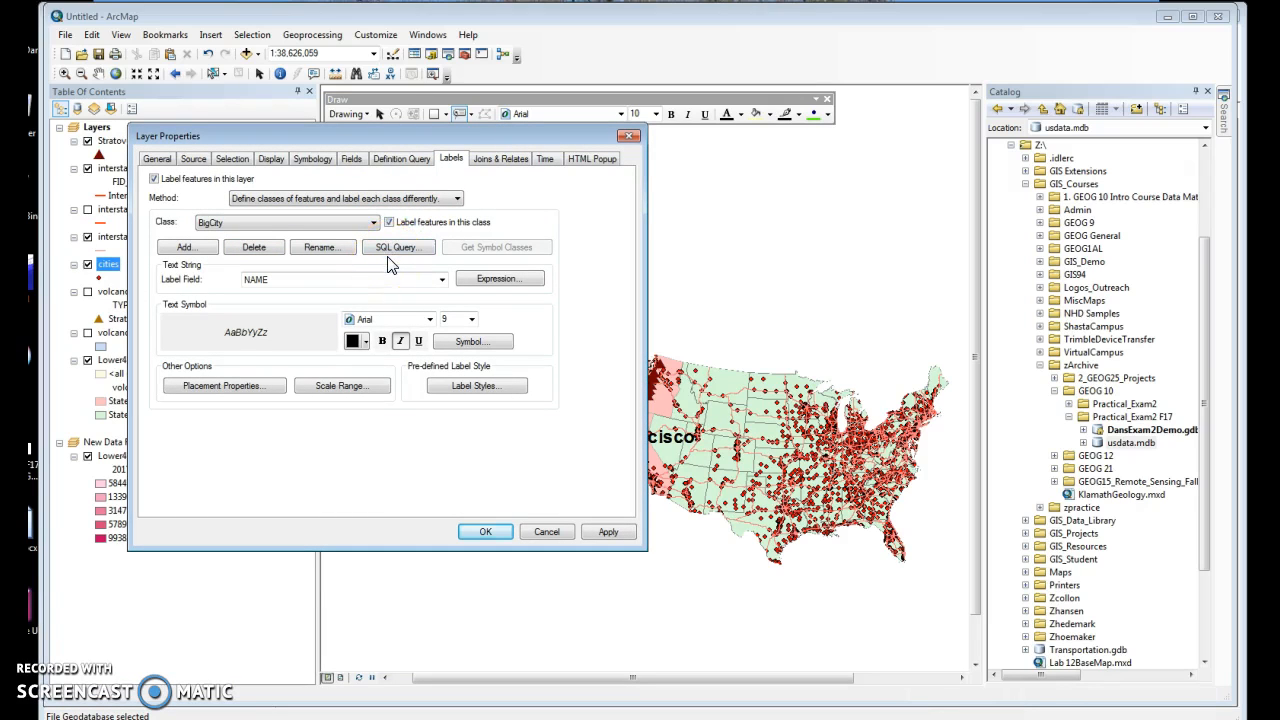
left_click(398, 248)
left_click(330, 402)
left_click(304, 395)
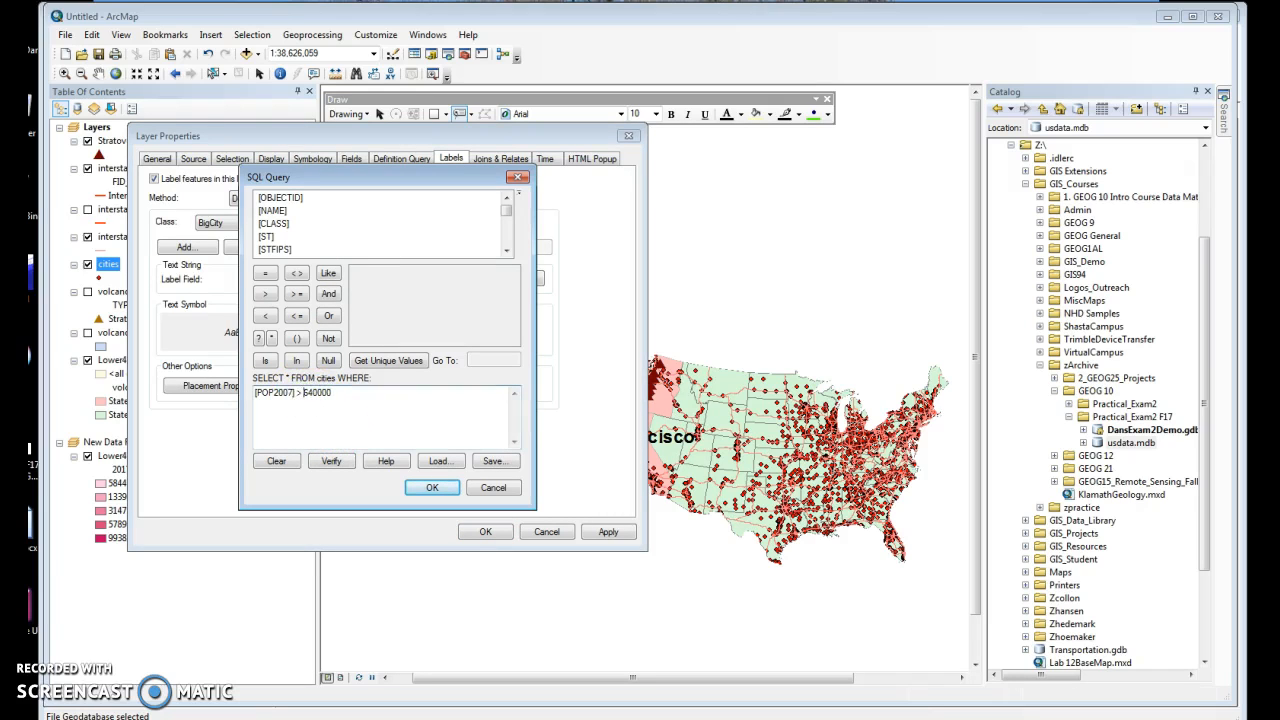
left_click(432, 487)
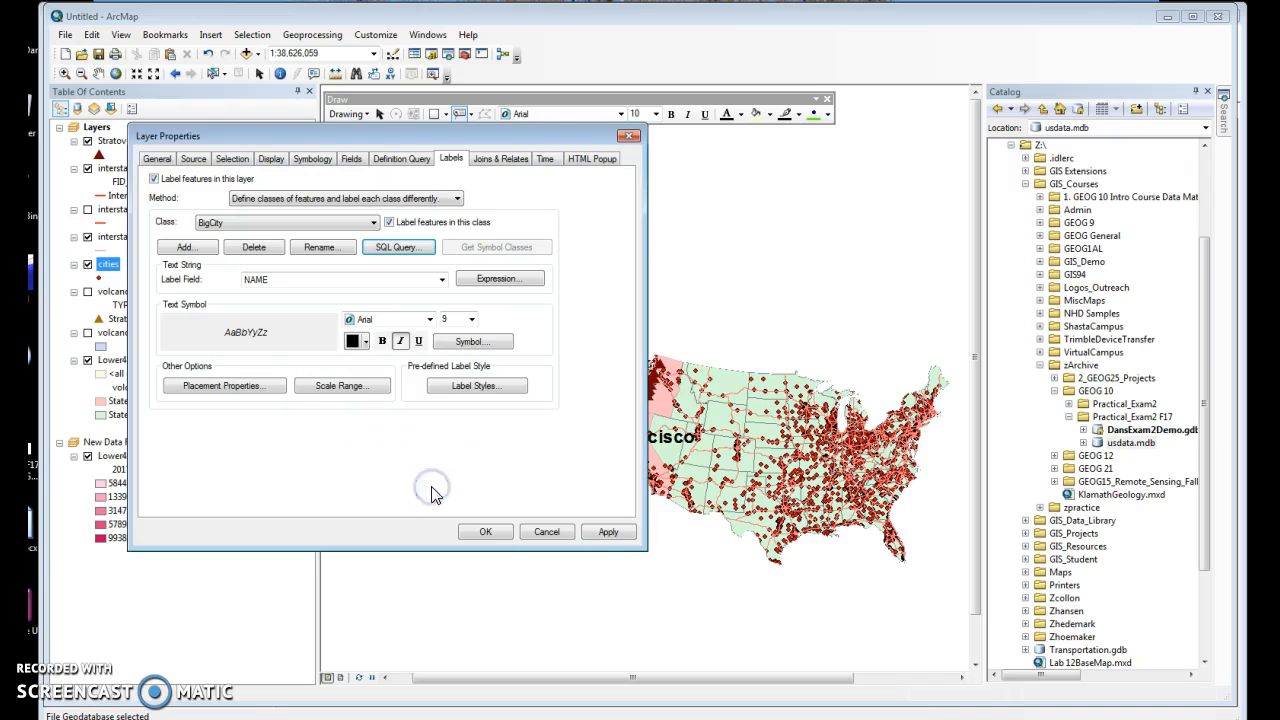
left_click(610, 532)
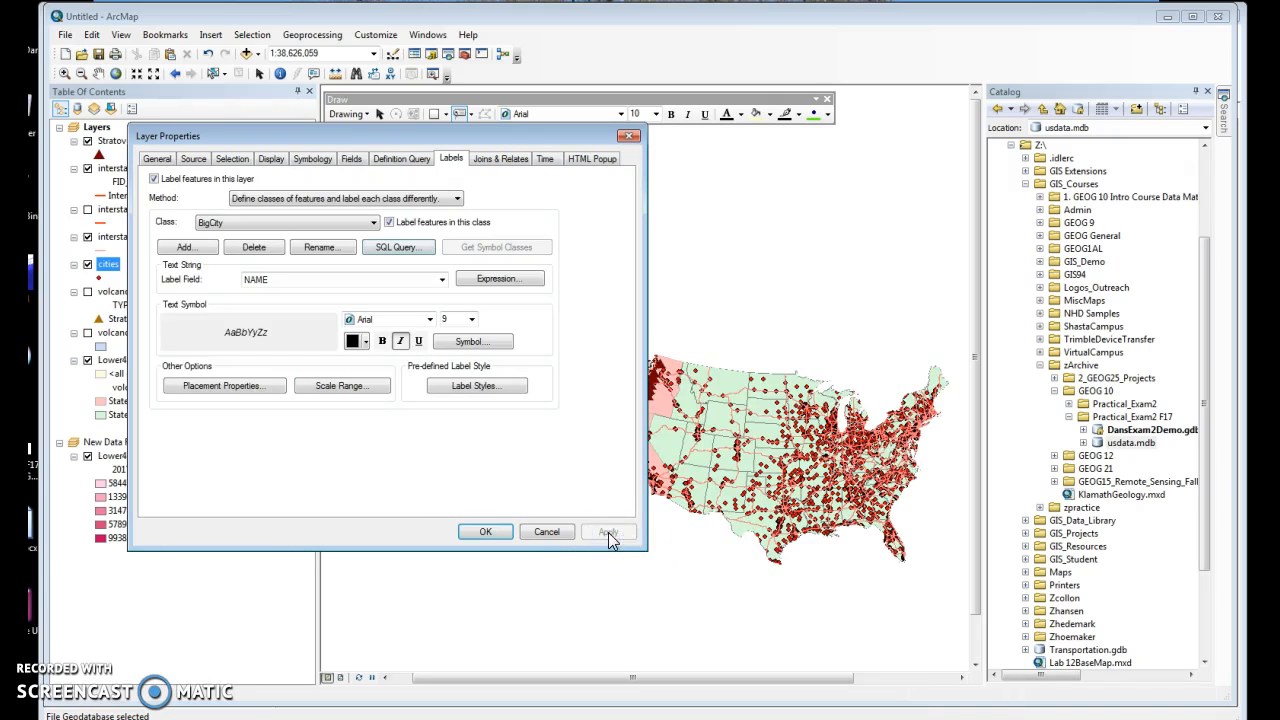
- Turn off feature labeling for the cities layer's Default label class
left_click_drag(541, 138, 566, 137)
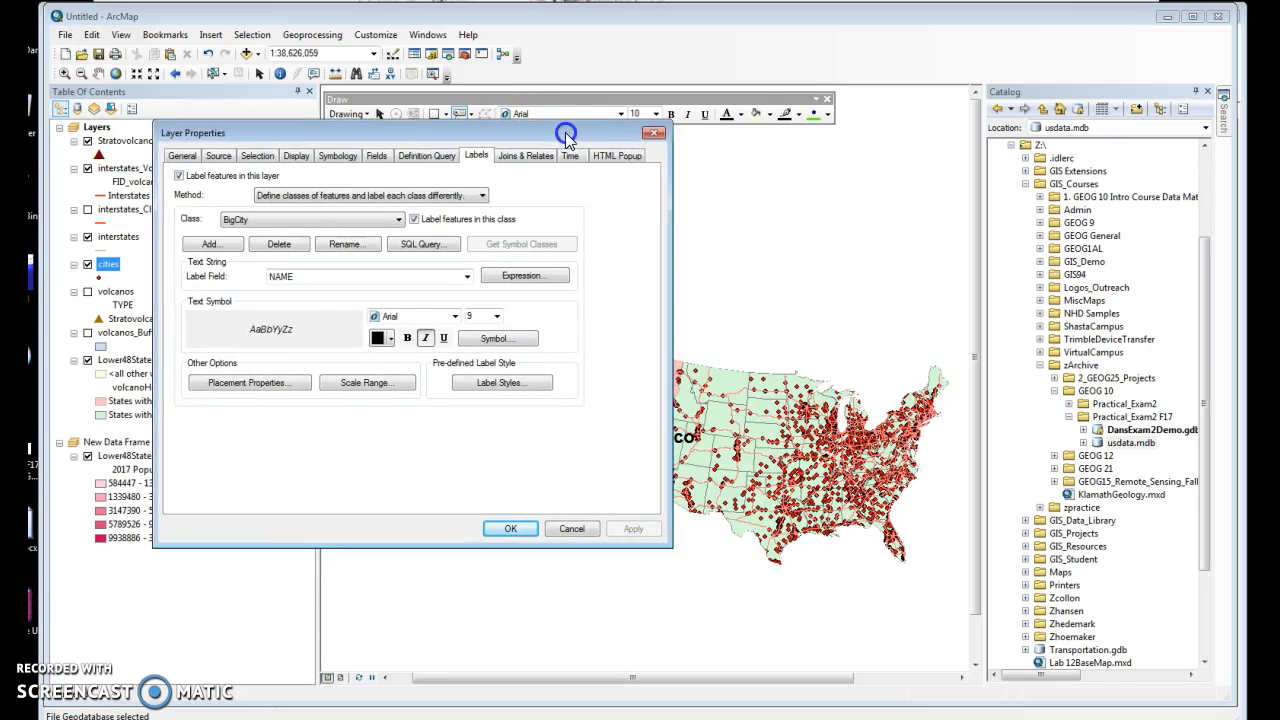
left_click(387, 222)
left_click(372, 247)
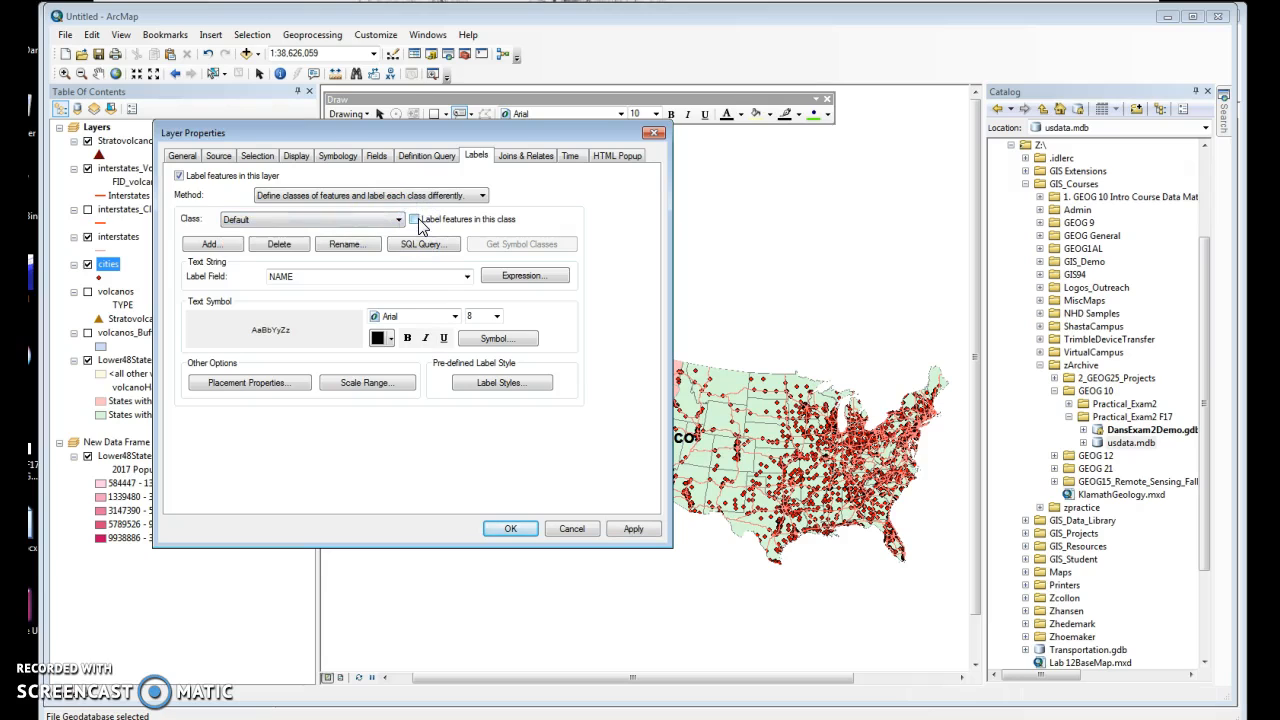
- Recheck the BigCity class's SQL query, then set its label font size to 12 and accept the layer properties
left_click(396, 221)
left_click(364, 245)
left_click(425, 247)
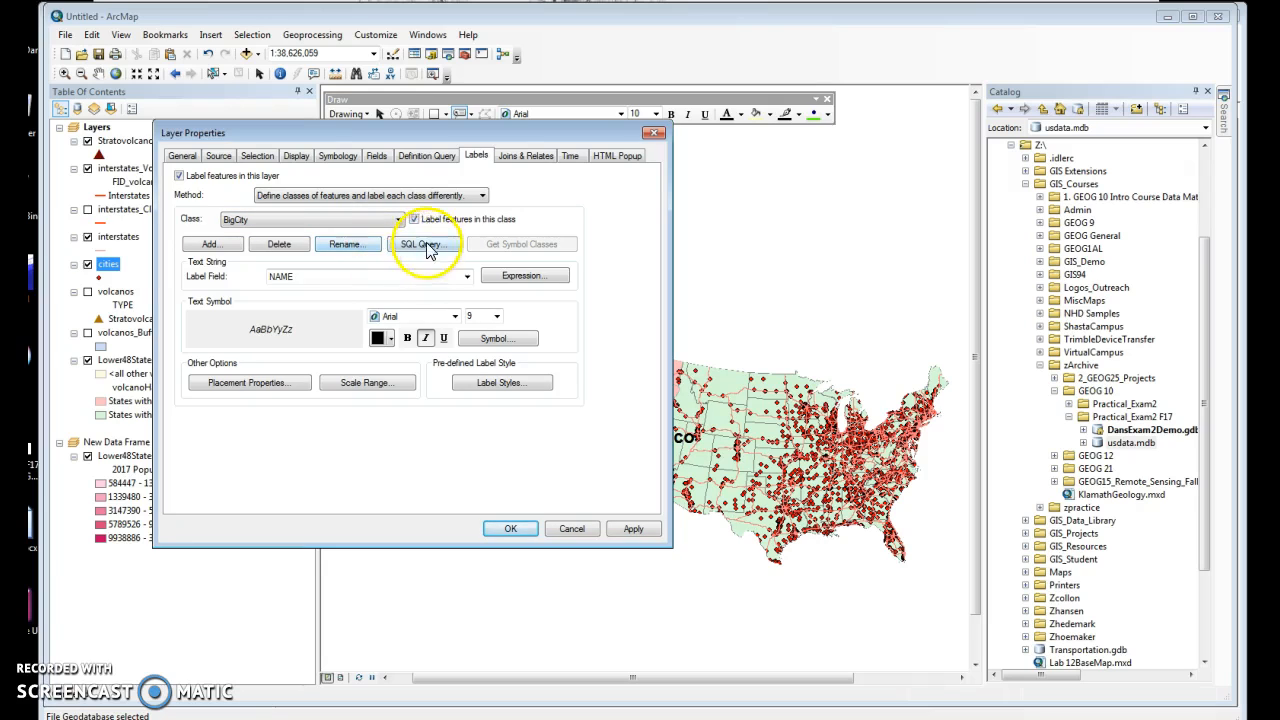
left_click(381, 394)
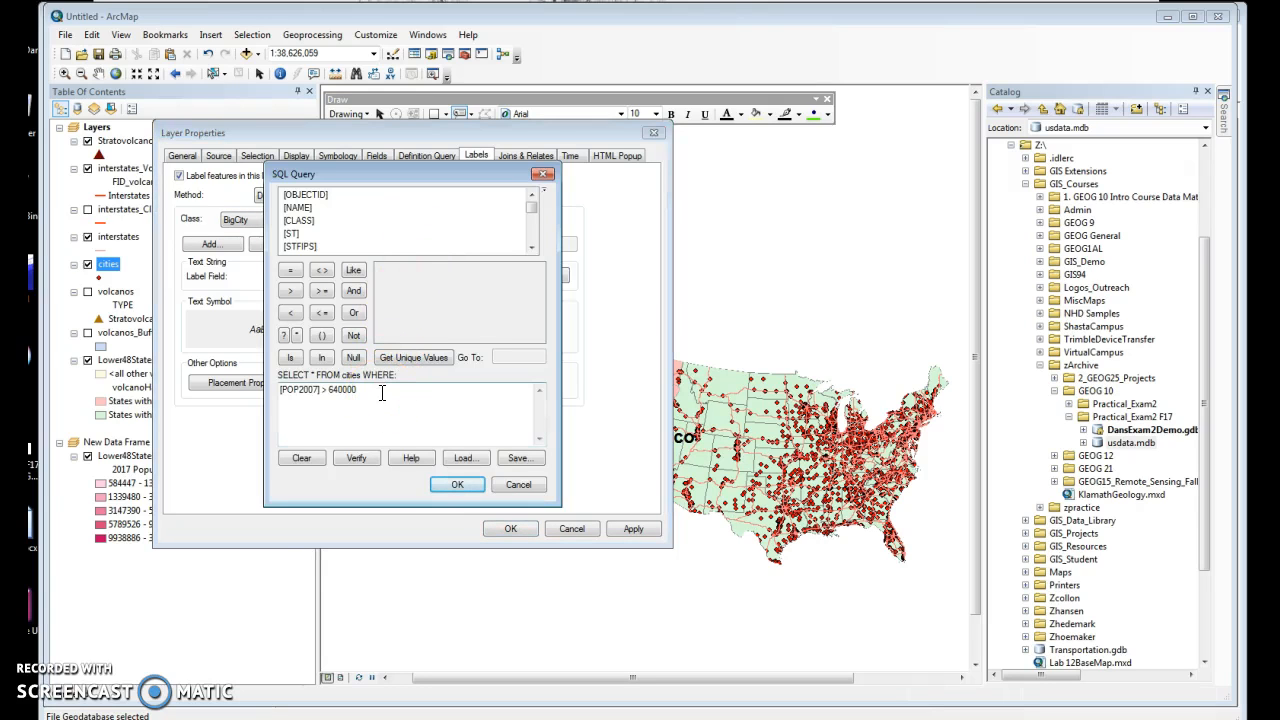
left_click(359, 396)
left_click(457, 484)
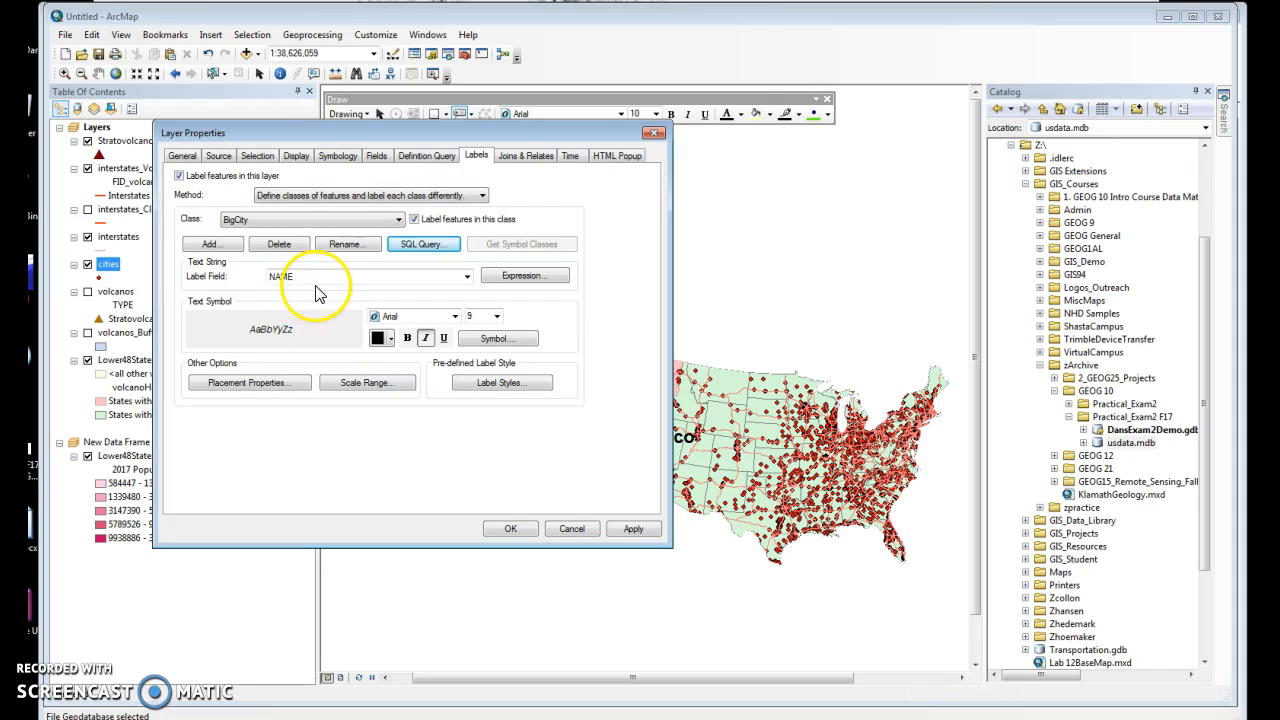
left_click(498, 317)
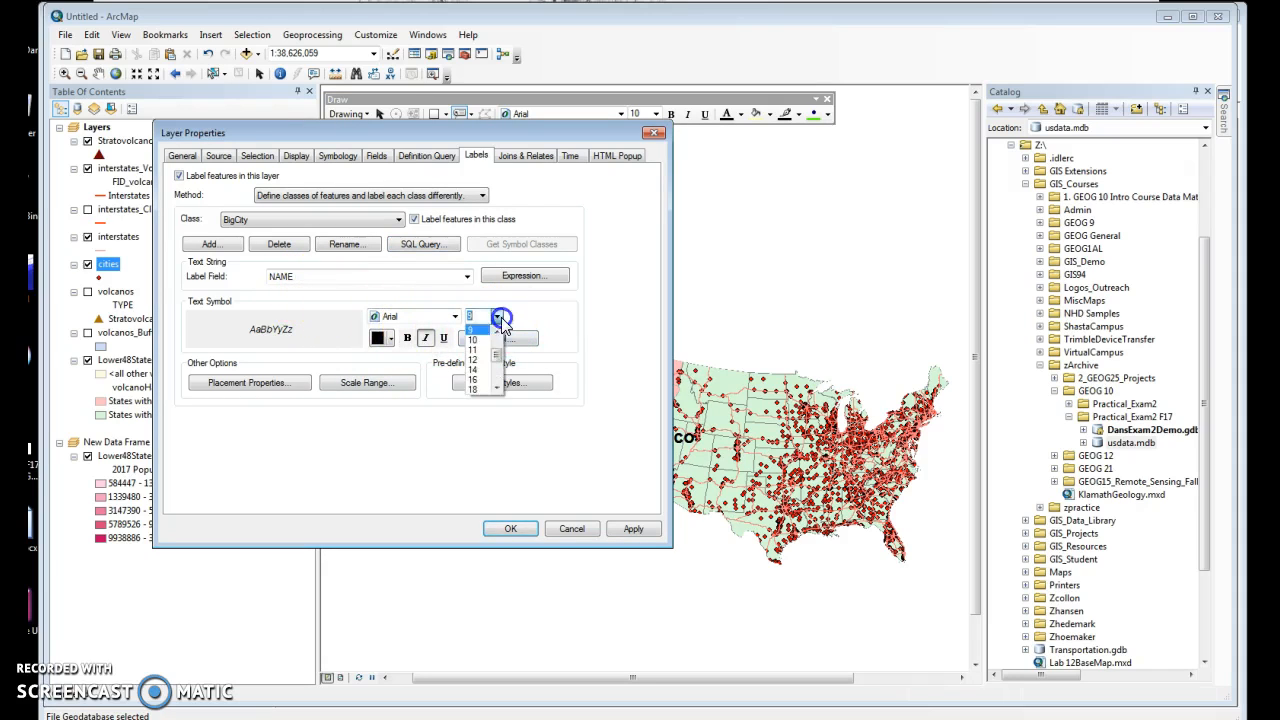
left_click(484, 360)
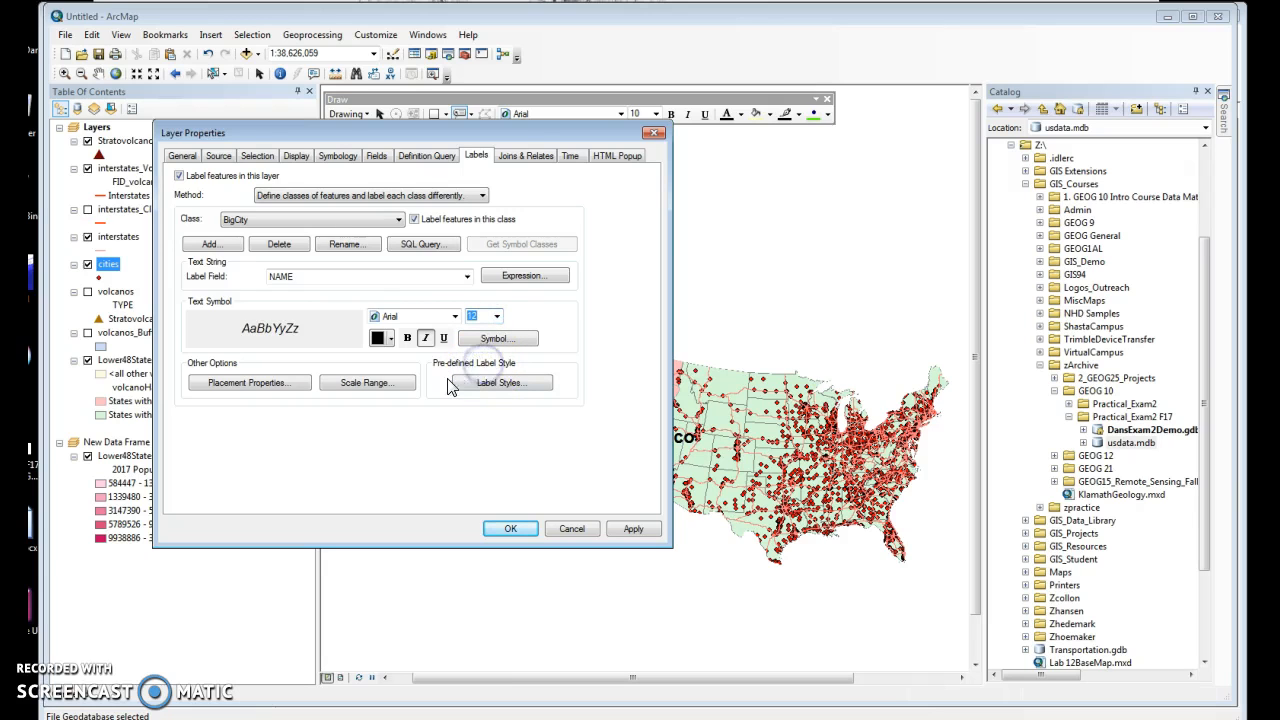
left_click(508, 528)
- Zoom in on the lower 48 states to inspect the city labels on the map
left_click(65, 75)
mouse_move(558, 310)
left_mouse_down()
mouse_move(825, 556)
mouse_move(1063, 606)
mouse_move(951, 590)
left_mouse_up()
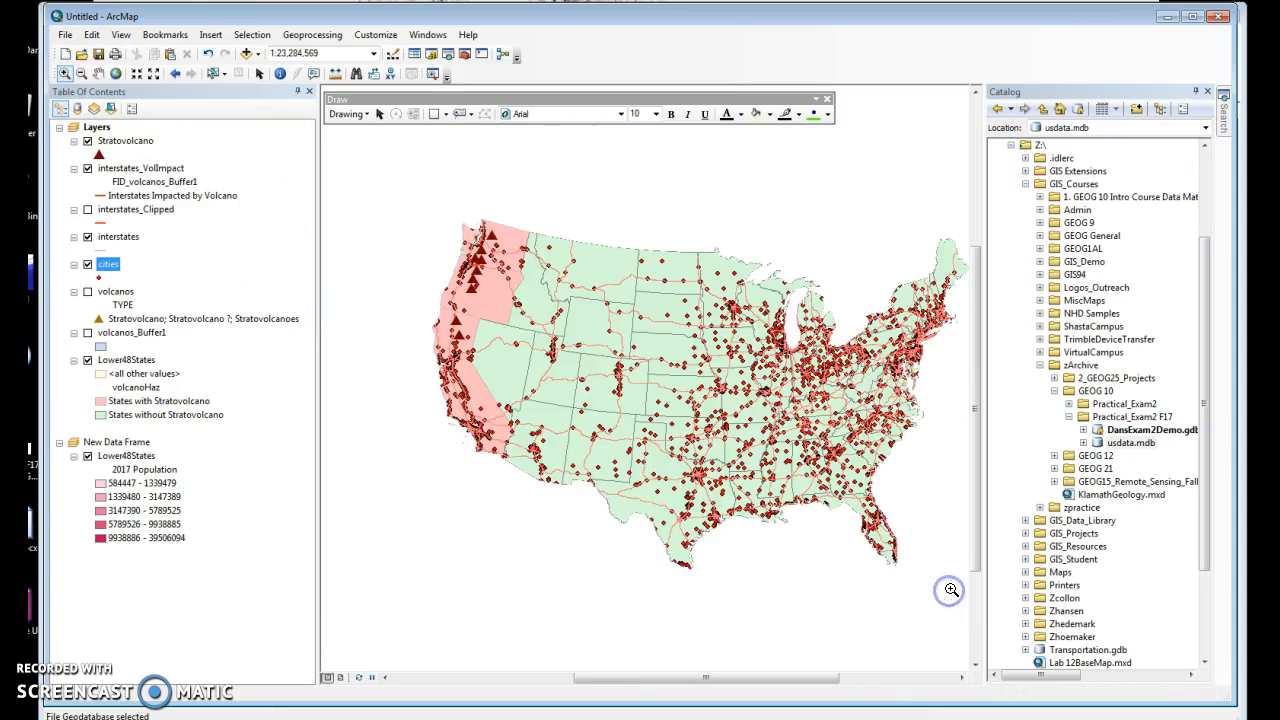
left_click_drag(411, 175, 962, 607)
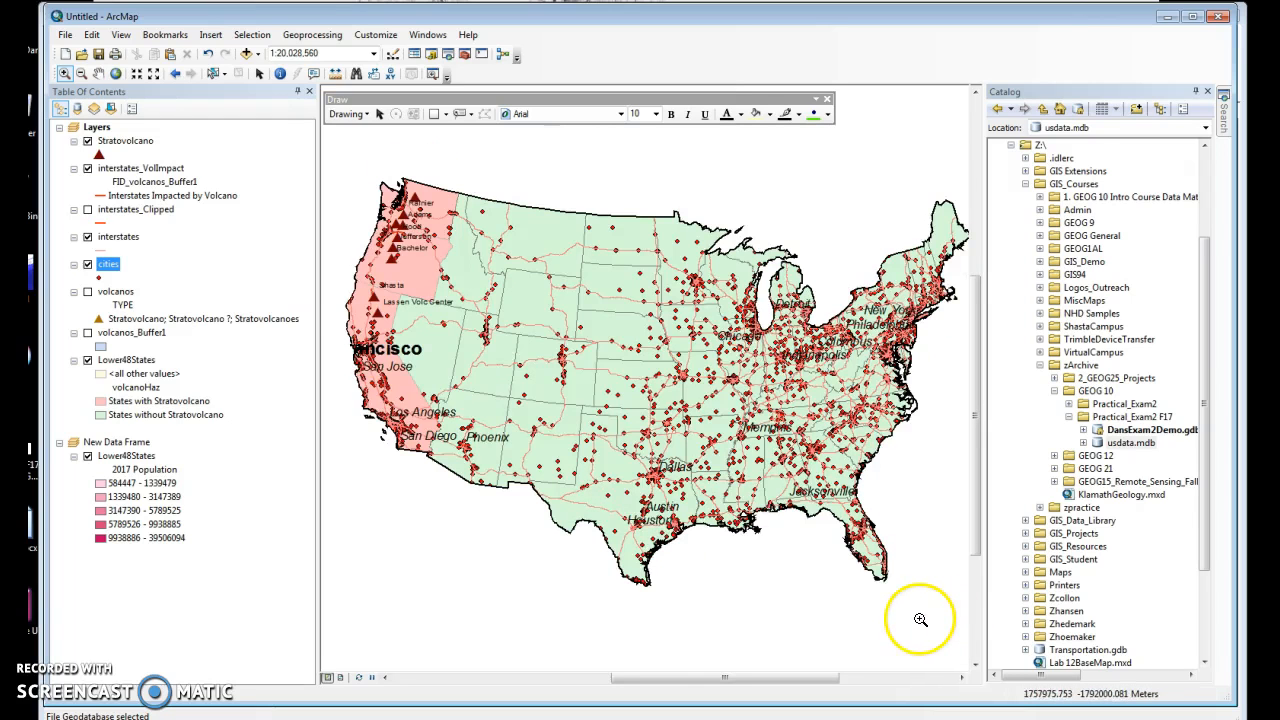